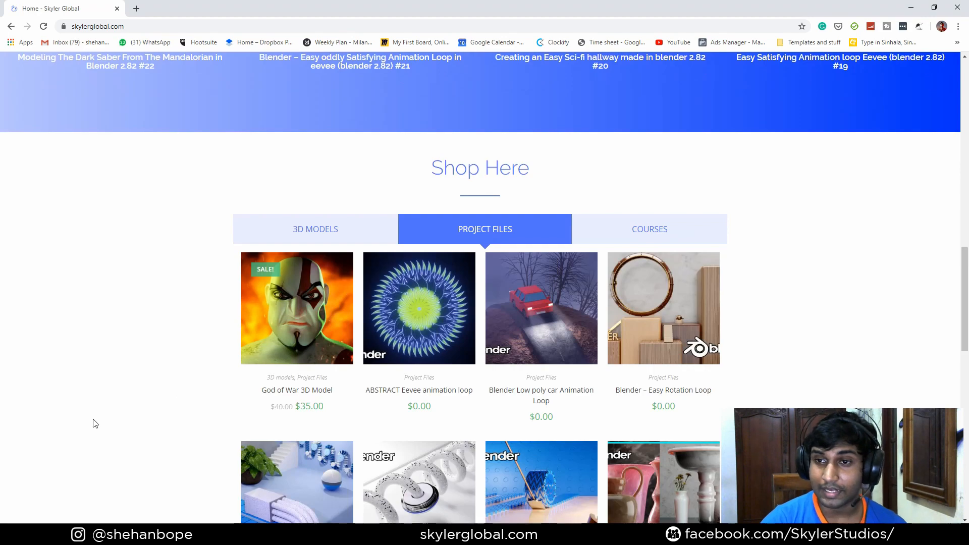
pyautogui.scroll(2, 136, 404)
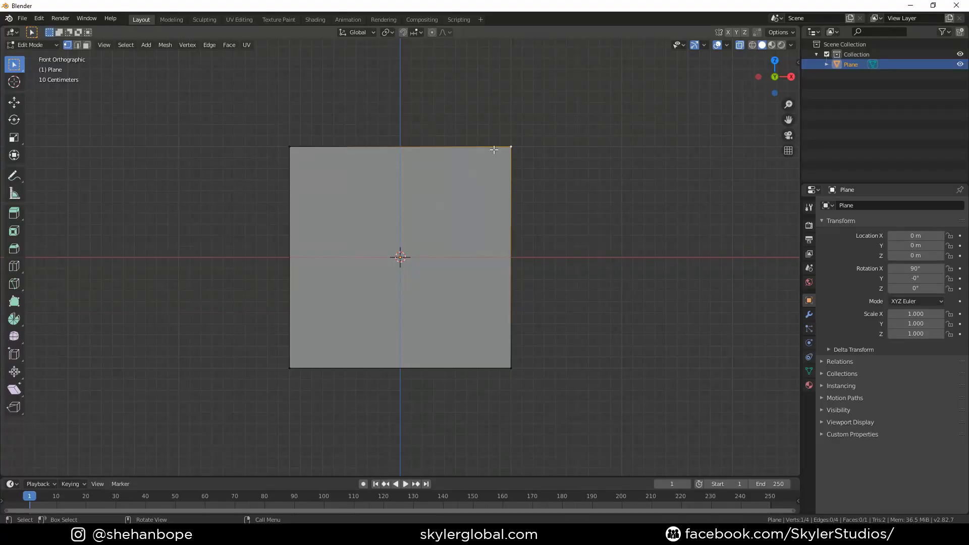
# Move the plane's corner vertices to reshape it, merging two corners into a triangle
pyautogui.press('g')
pyautogui.click(556, 154)
pyautogui.click(290, 146)
pyautogui.press('g')
pyautogui.click(229, 145)
pyautogui.click(298, 384)
pyautogui.press('g')
pyautogui.click(273, 398)
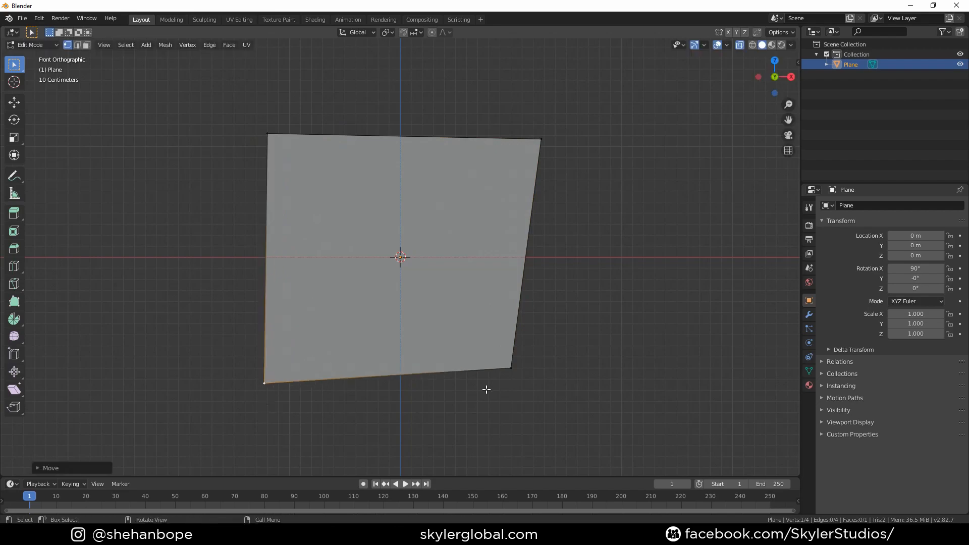
pyautogui.click(531, 381)
pyautogui.press('g')
pyautogui.click(547, 381)
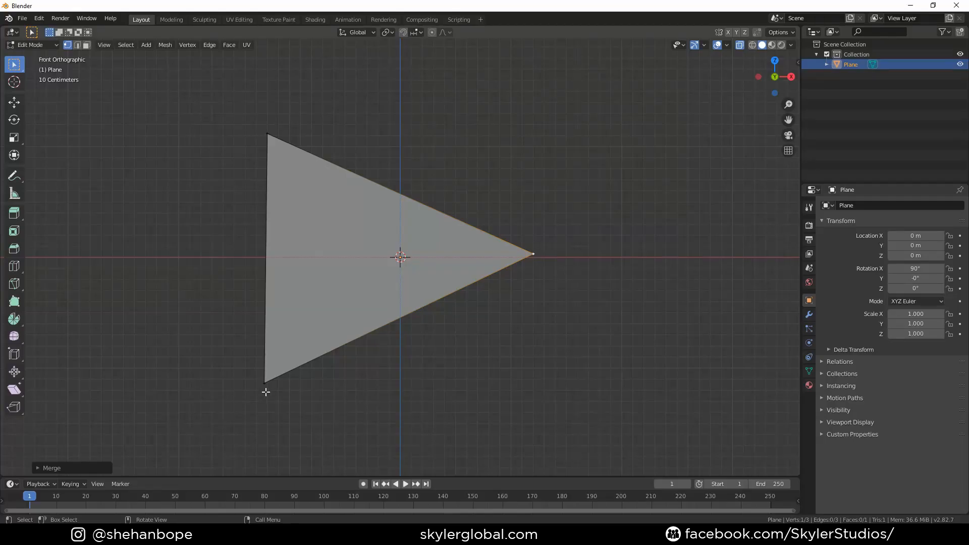
# Move the triangle's lower vertices to adjust its shape
pyautogui.press('g')
pyautogui.click(323, 399)
pyautogui.press('g')
pyautogui.click(304, 391)
pyautogui.press('g')
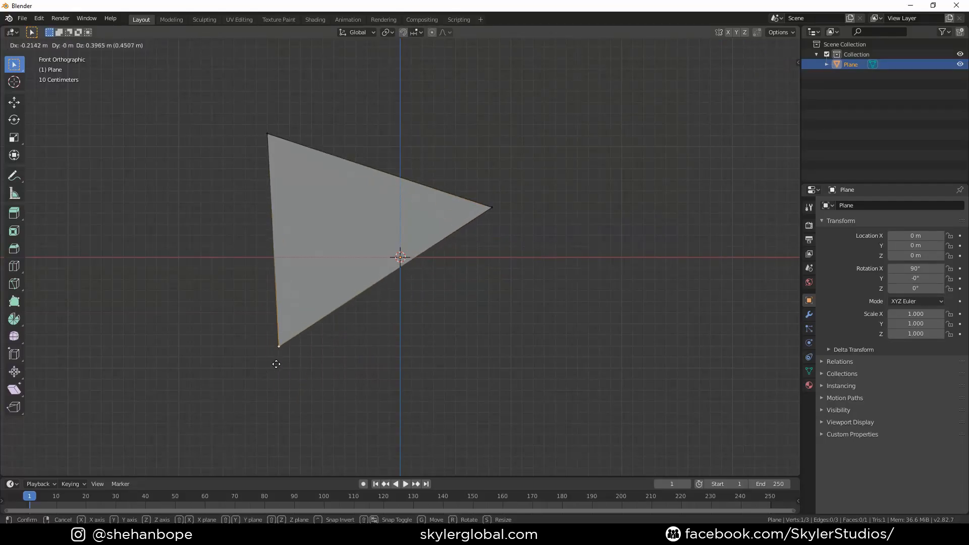
pyautogui.click(277, 361)
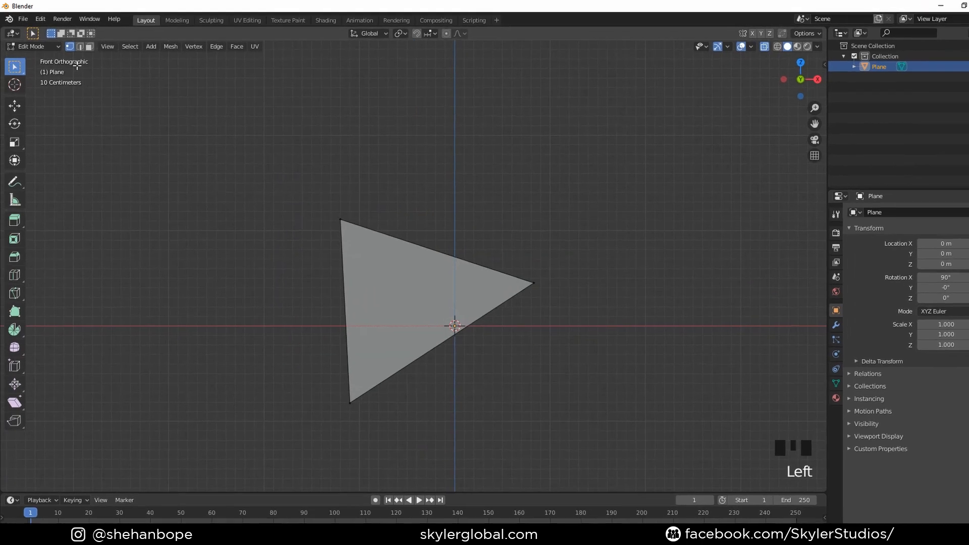
# Switch between vertex, edge and face selection modes and select the triangle's face
pyautogui.press('1')
pyautogui.press('2')
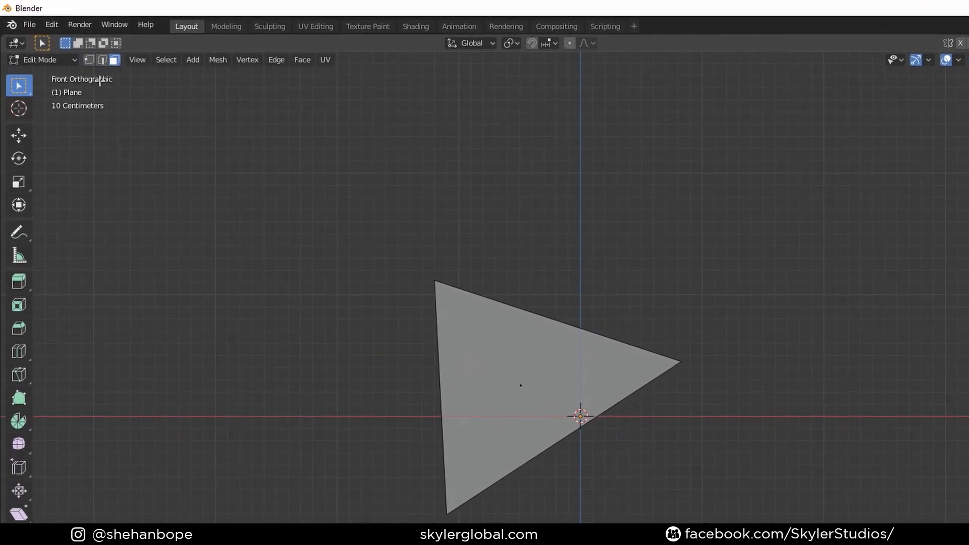
pyautogui.click(88, 59)
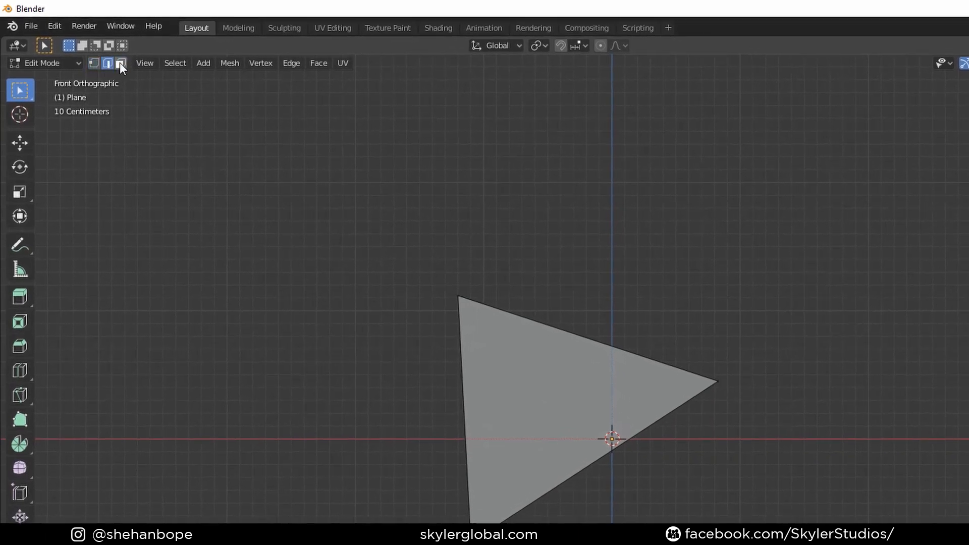
pyautogui.click(93, 63)
pyautogui.press('1')
pyautogui.click(458, 296)
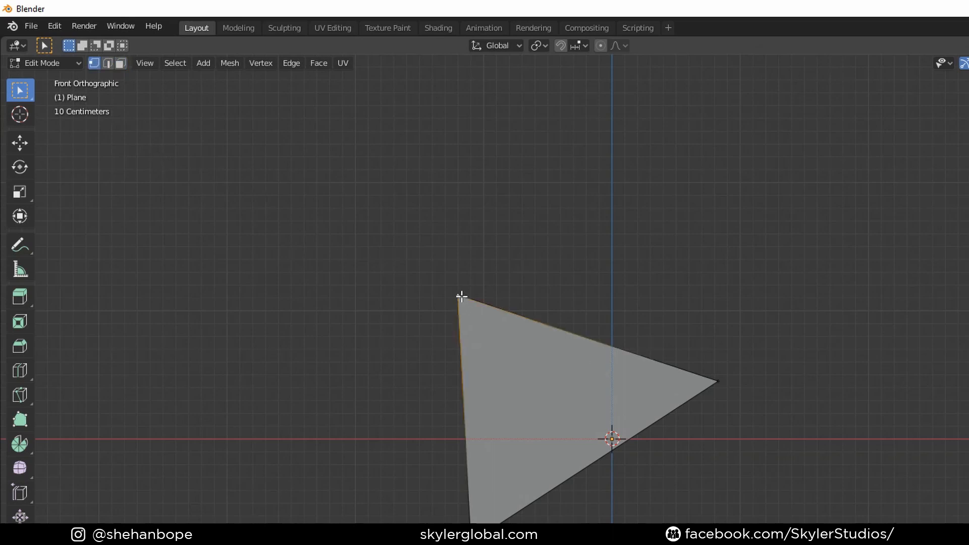
pyautogui.click(108, 63)
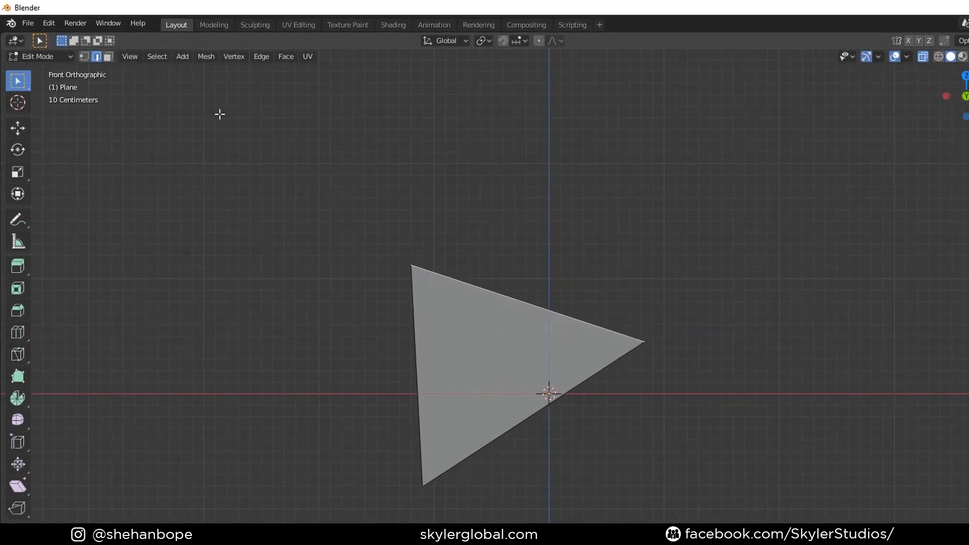
pyautogui.press('3')
pyautogui.click(492, 352)
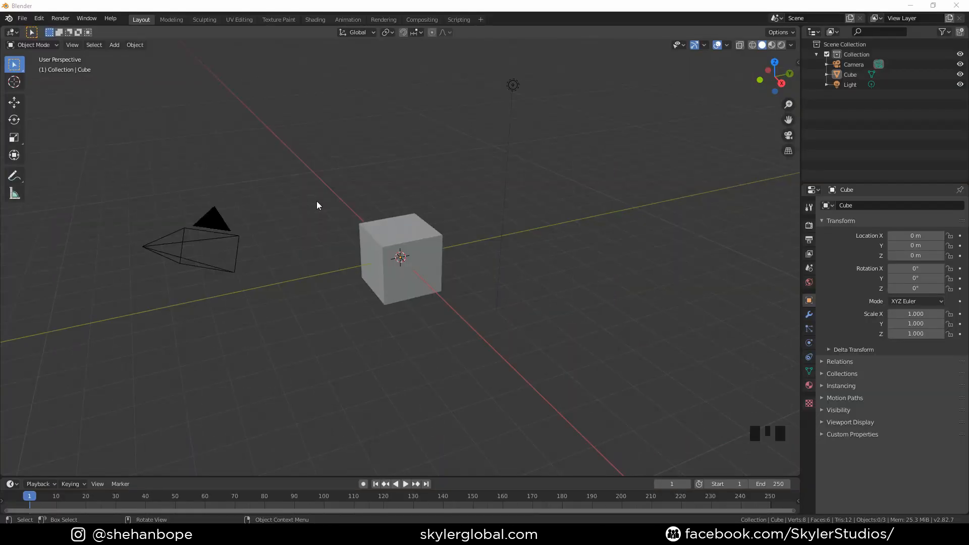
# Delete the default camera, cube and light from a new scene
pyautogui.scroll(-2, 238, 144)
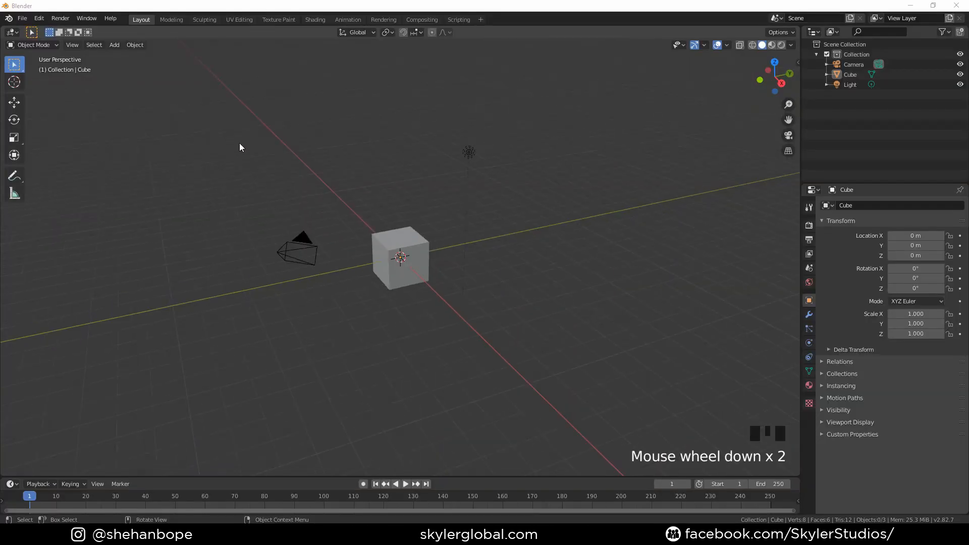
pyautogui.scroll(1, 211, 117)
pyautogui.moveTo(171, 99); pyautogui.dragTo(574, 359)
pyautogui.scroll(1, 503, 275)
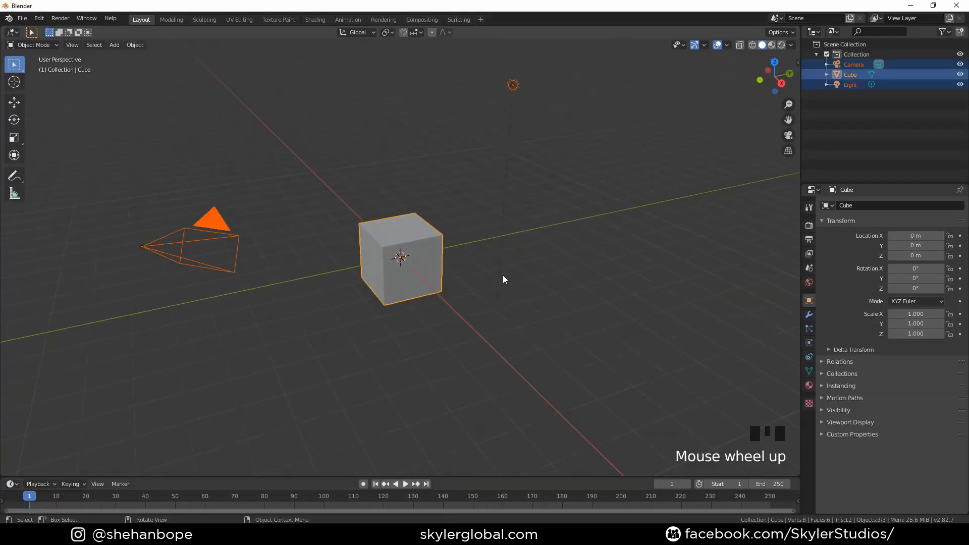
pyautogui.press('x')
pyautogui.click(497, 273)
# Add God of War.png from the character making god of war folder as a background image in front view
pyautogui.press('KP_1')
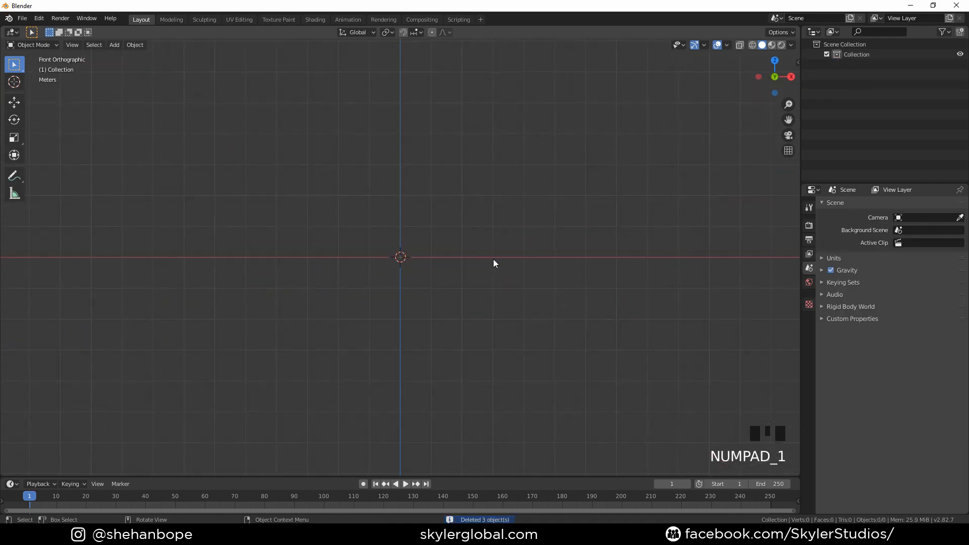
pyautogui.scroll(2, 484, 261)
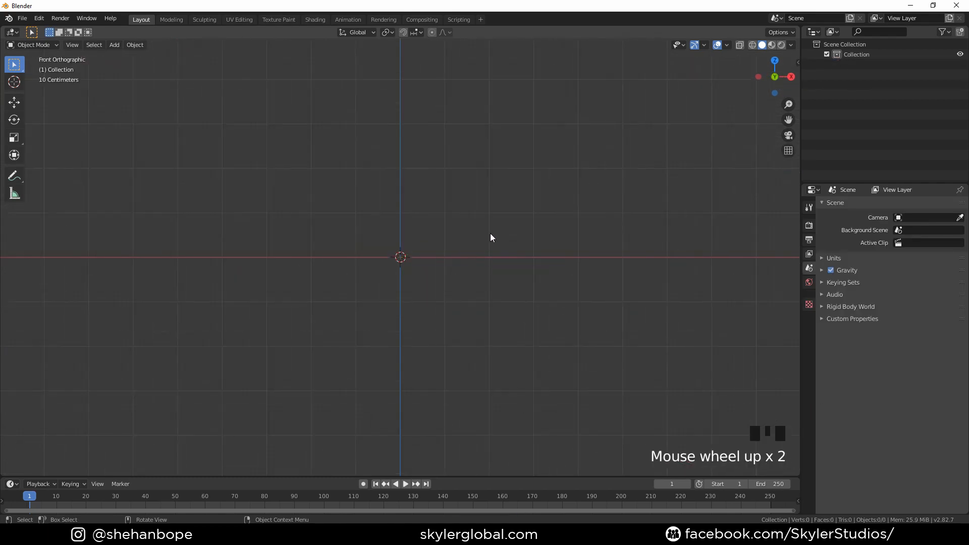
pyautogui.hotkey('shift', 'a')
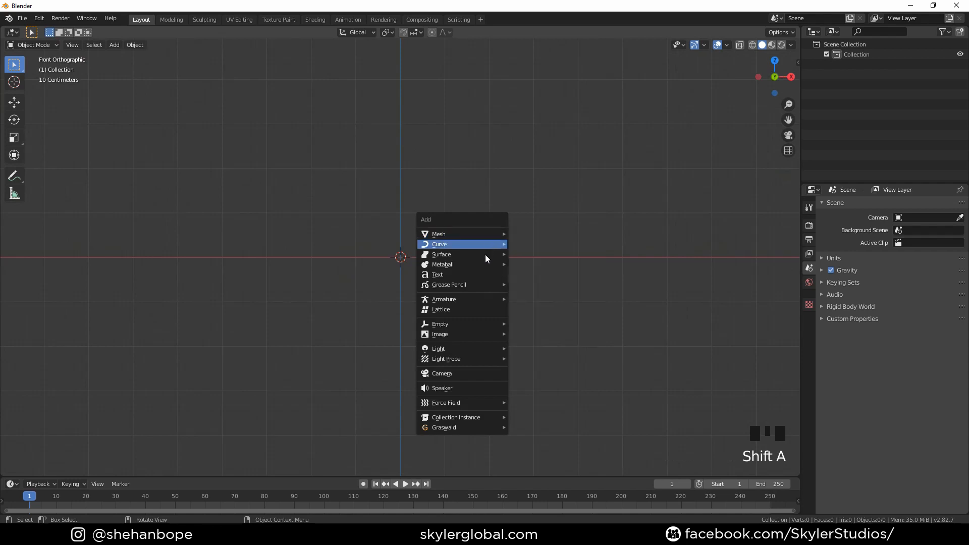
pyautogui.moveTo(467, 334)
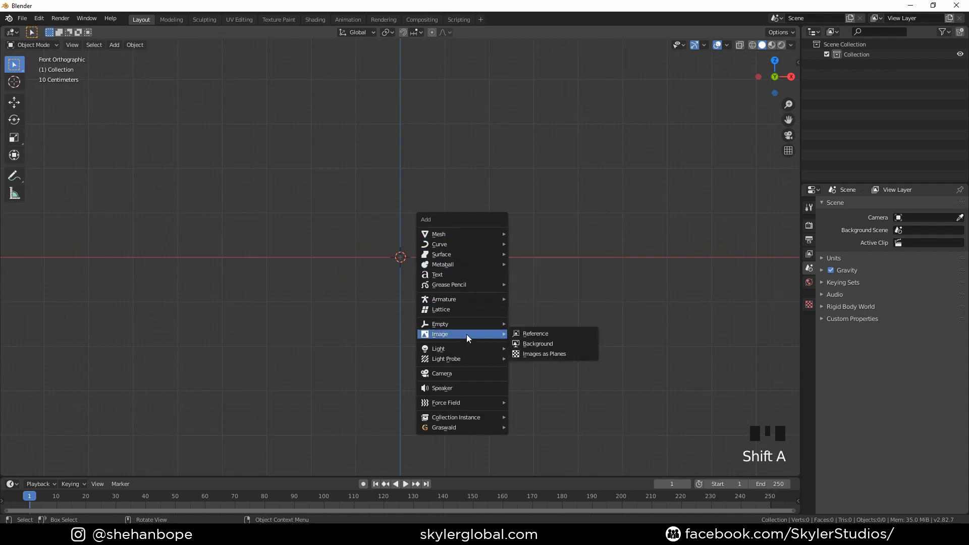
pyautogui.click(546, 343)
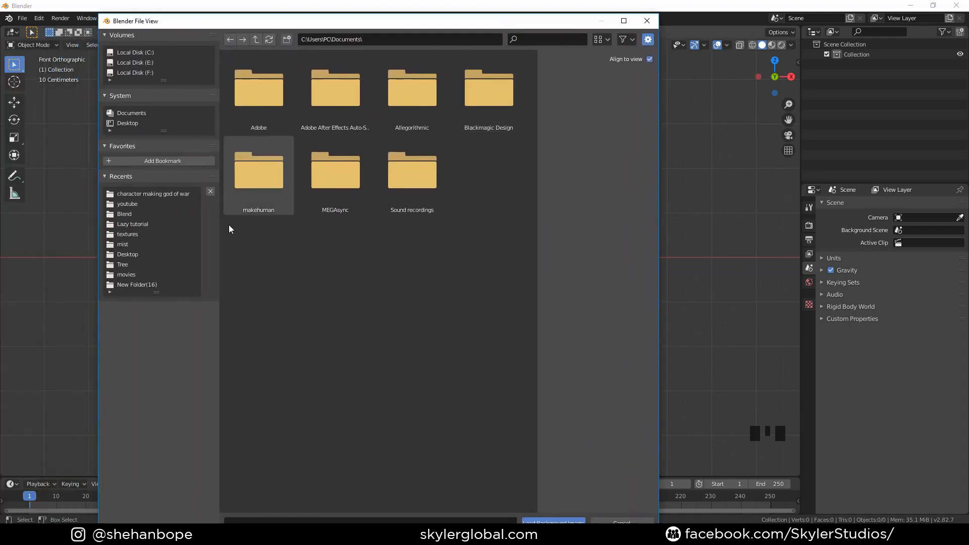
pyautogui.click(153, 195)
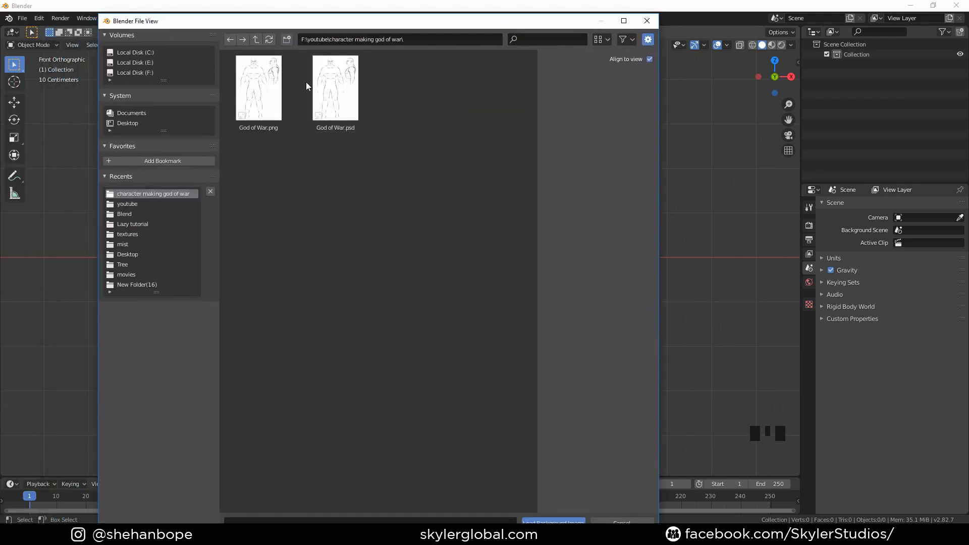
pyautogui.doubleClick(268, 96)
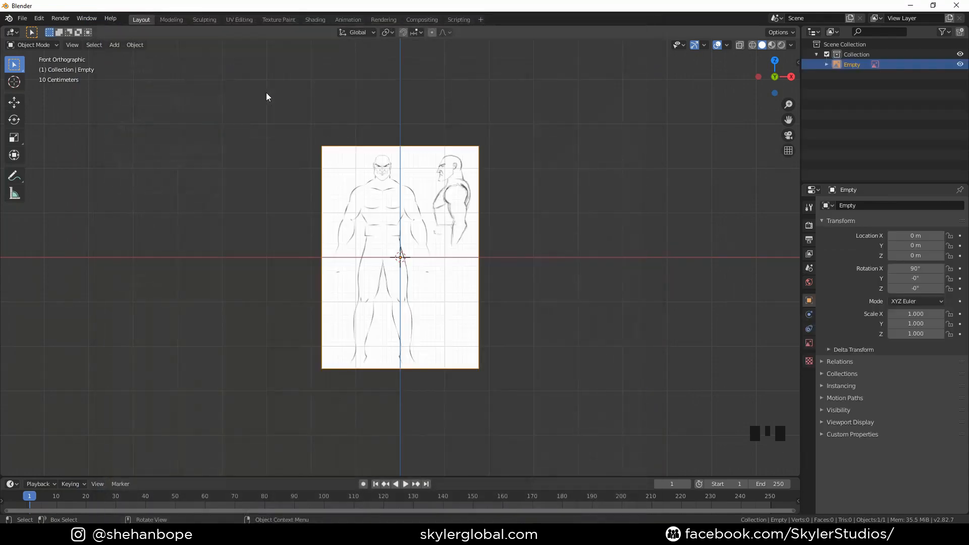
# Scale the background image up to 1.426
pyautogui.scroll(3, 453, 248)
pyautogui.scroll(-3, 453, 248)
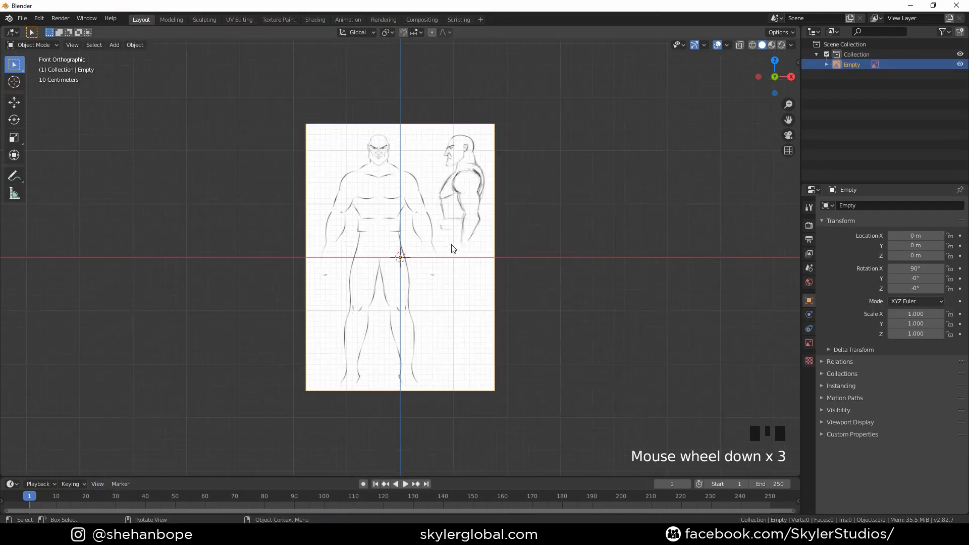
pyautogui.press('s')
pyautogui.click(519, 281)
# Move the background image so the character's chin sits at the origin and the face centres on the vertical axis
pyautogui.scroll(1, 439, 159)
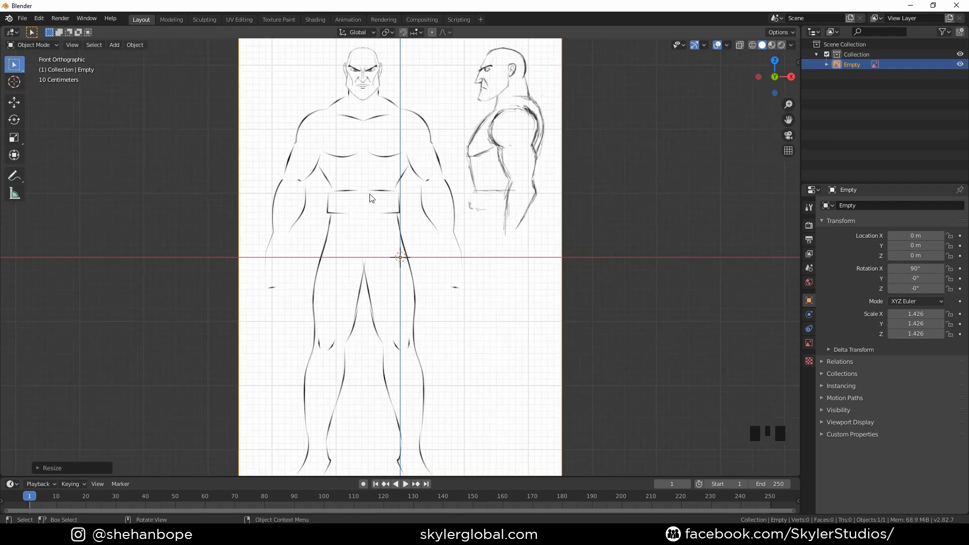
pyautogui.press('g')
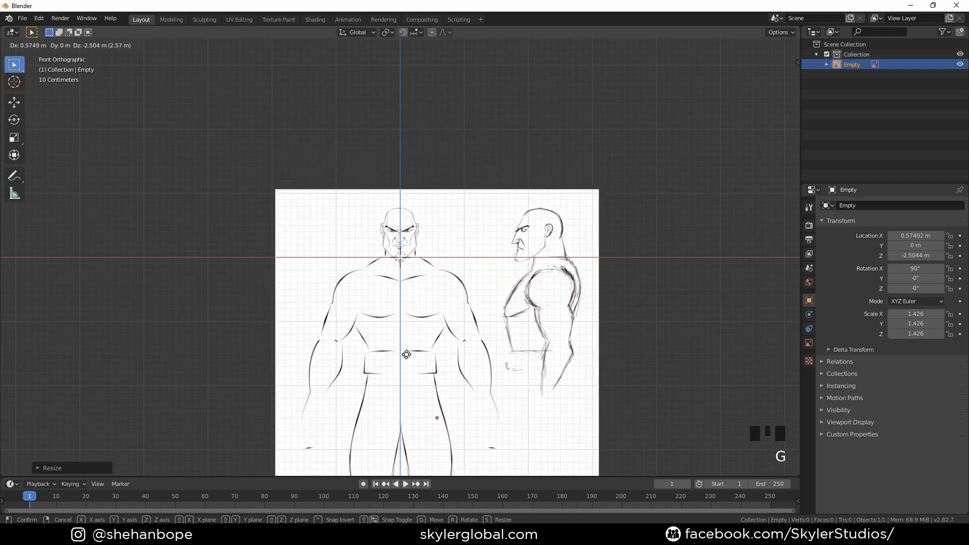
pyautogui.click(406, 355)
pyautogui.scroll(6, 378, 231)
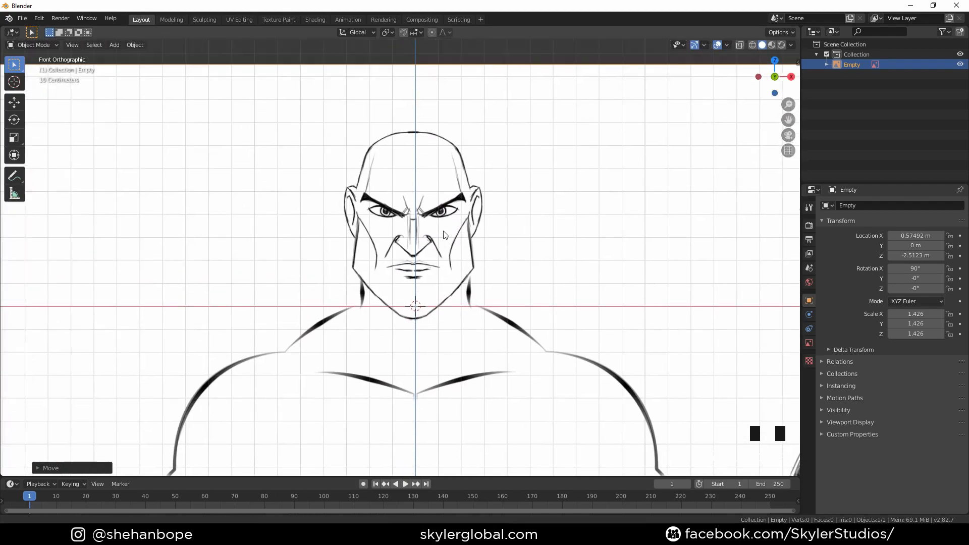
pyautogui.scroll(1, 446, 237)
pyautogui.scroll(2, 487, 281)
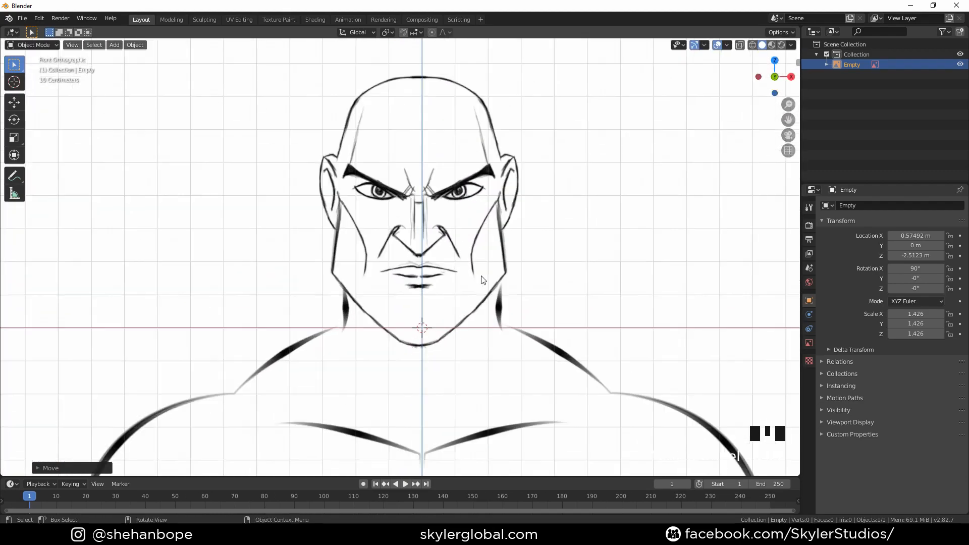
pyautogui.press('g')
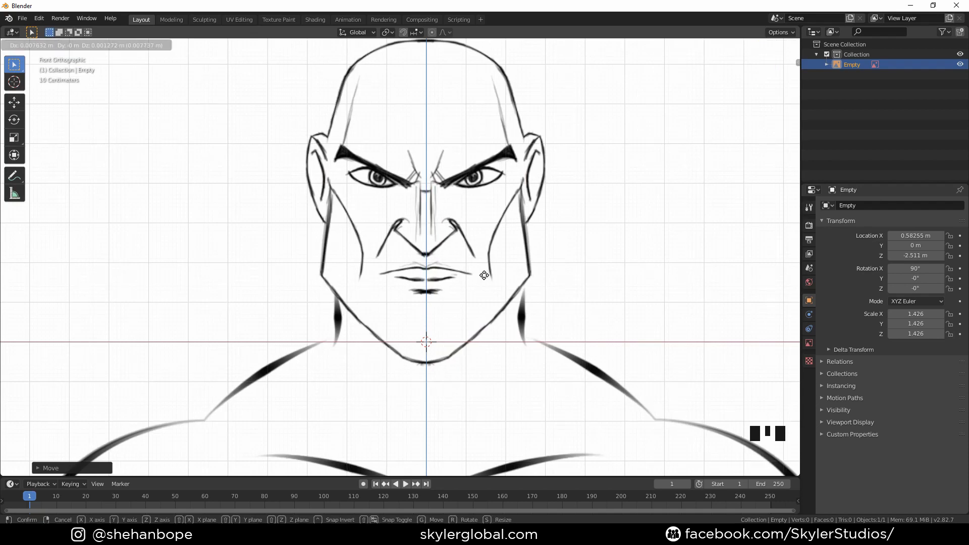
pyautogui.click(484, 275)
# Duplicate the background image and rotate the copy 90° about the Z axis
pyautogui.scroll(2, 486, 277)
pyautogui.scroll(-1, 515, 257)
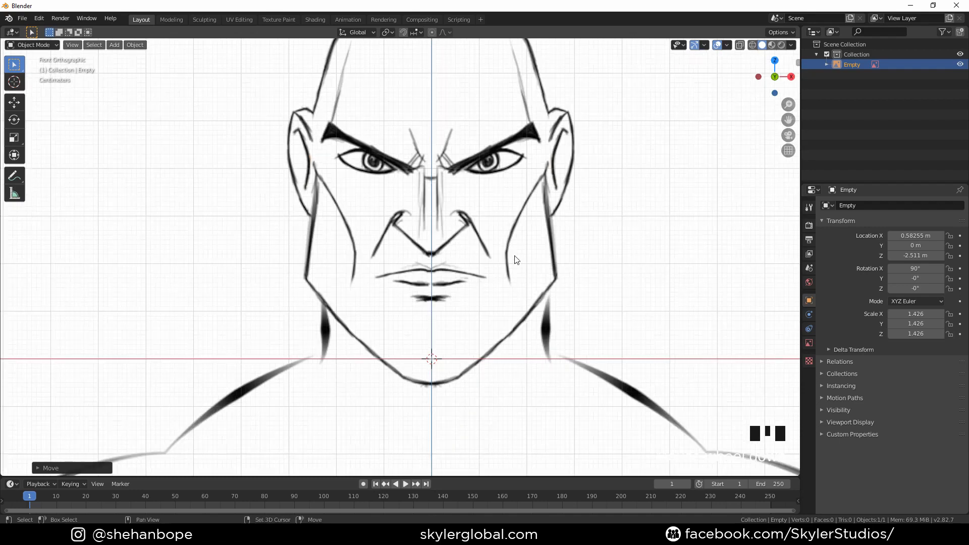
pyautogui.keyDown('shift'); pyautogui.moveTo(526, 238); pyautogui.dragTo(523, 256, button='middle'); pyautogui.keyUp('shift')
pyautogui.scroll(-6, 523, 259)
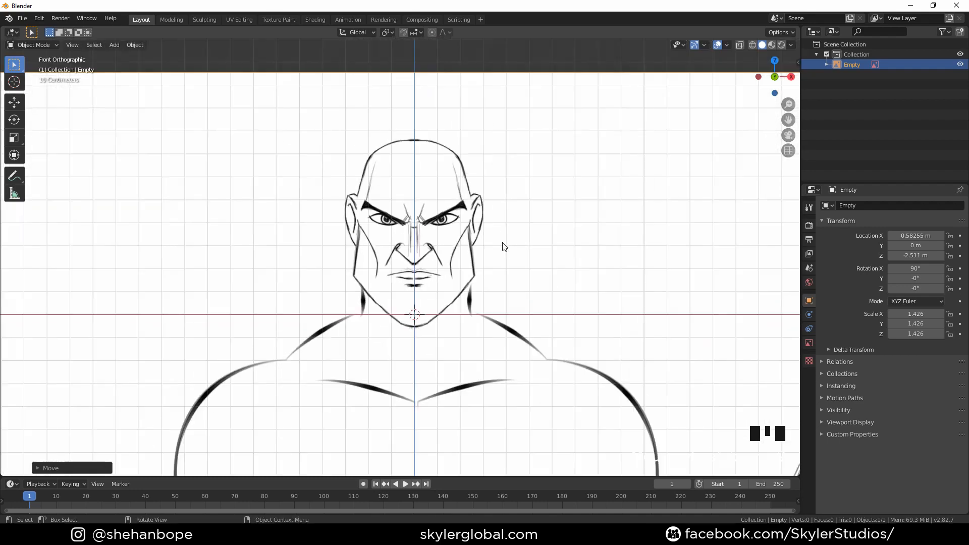
pyautogui.scroll(-3, 505, 247)
pyautogui.keyDown('shift'); pyautogui.moveTo(525, 260); pyautogui.dragTo(498, 238, button='middle'); pyautogui.keyUp('shift')
pyautogui.scroll(-4, 498, 238)
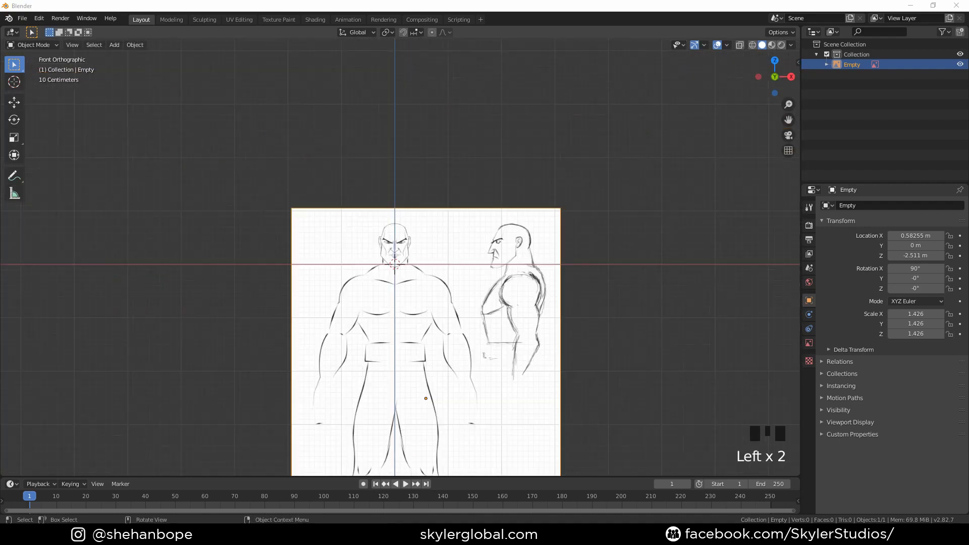
pyautogui.click(388, 280)
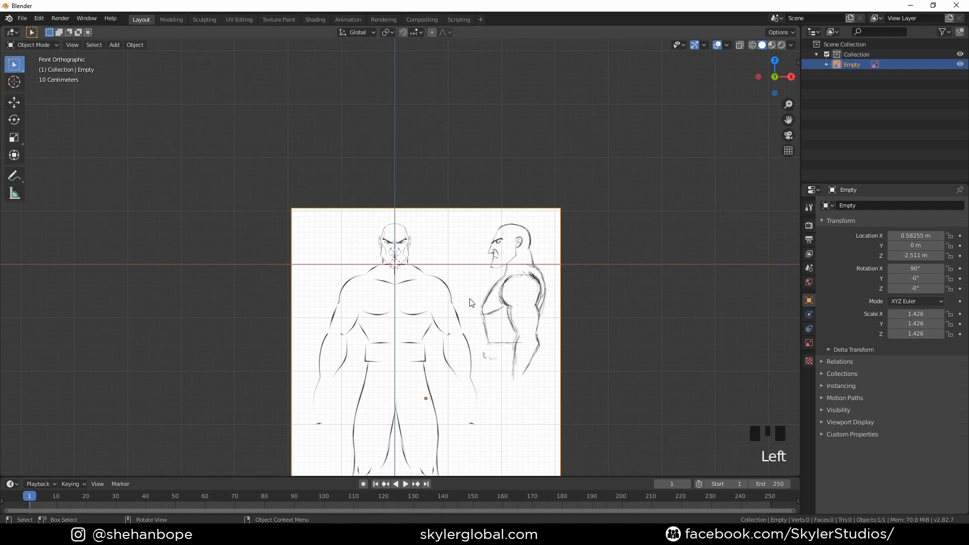
pyautogui.hotkey('shift', 'd')
pyautogui.rightClick(472, 204)
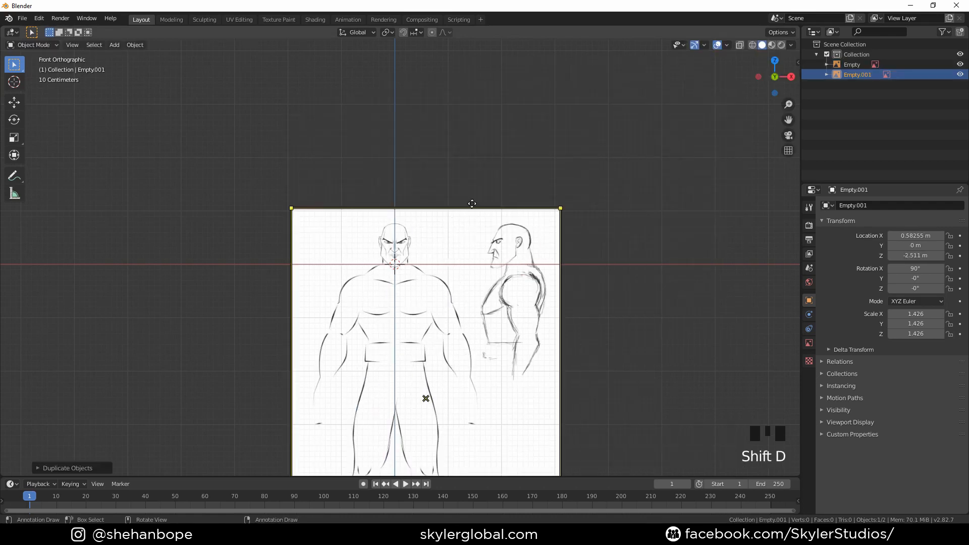
pyautogui.write('r')
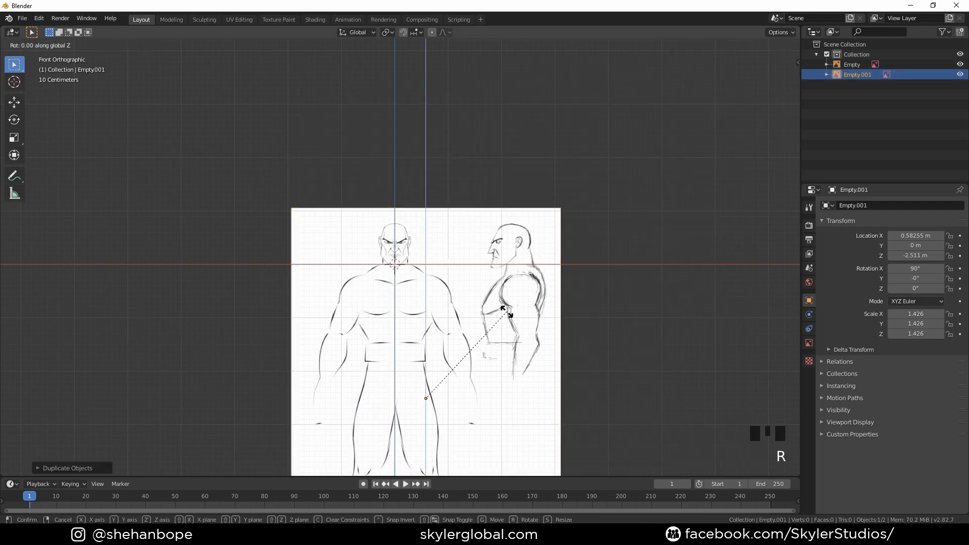
pyautogui.write('90')
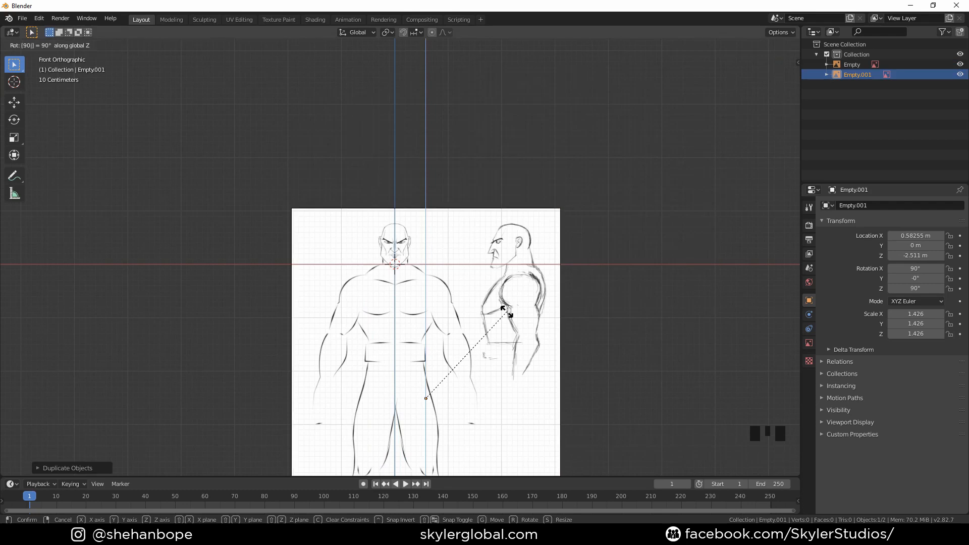
pyautogui.press('Return')
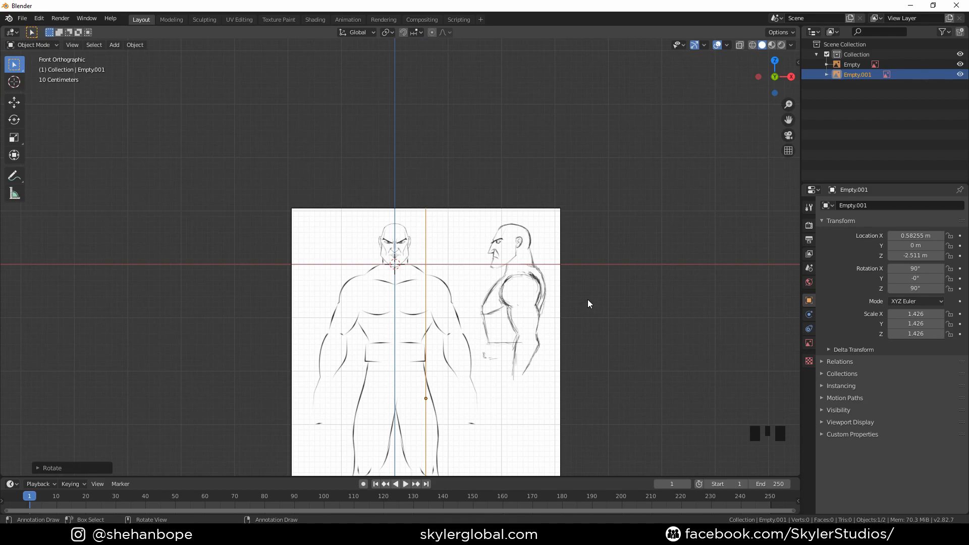
# View the rotated reference image from the right side
pyautogui.scroll(3, 474, 212)
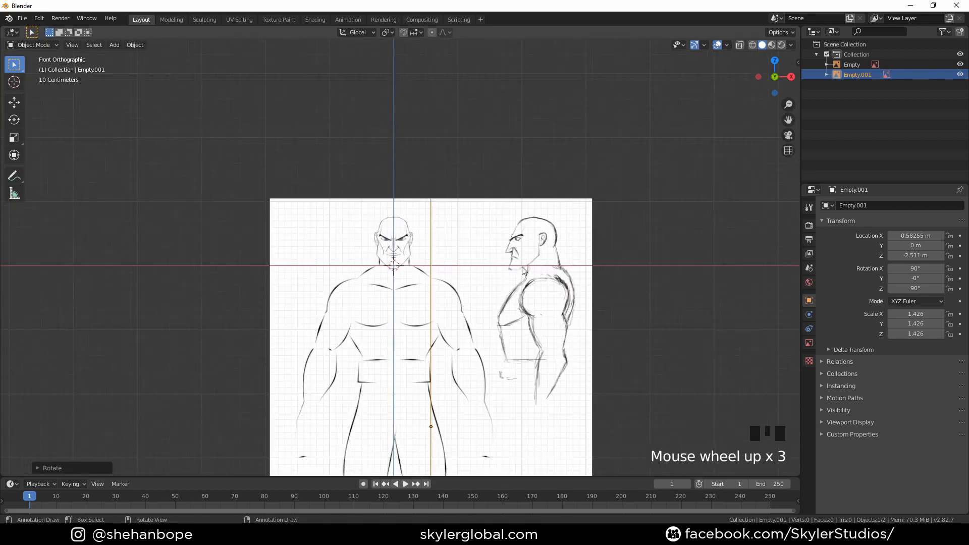
pyautogui.press('KP_3')
pyautogui.scroll(2, 511, 279)
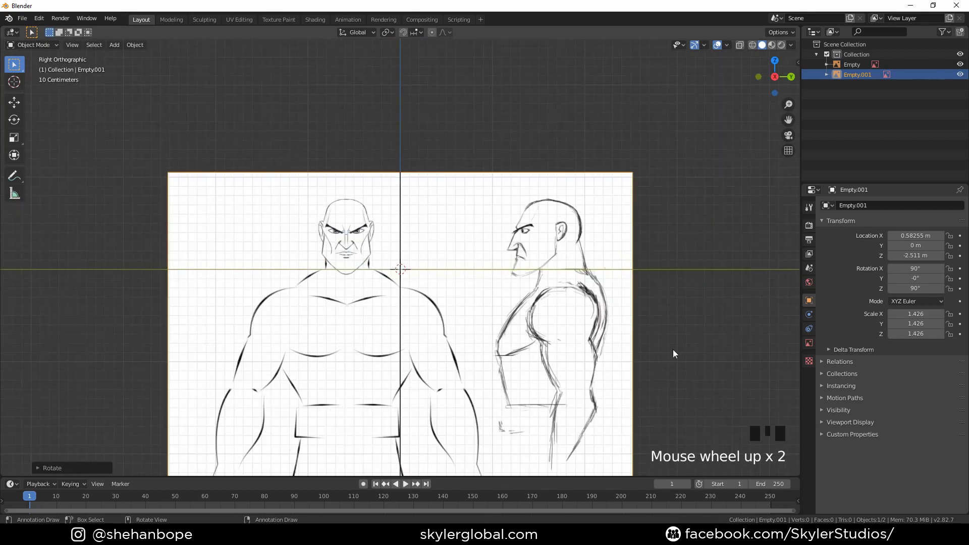
# Move the side reference image along Y so the profile's chin sits at the origin
pyautogui.scroll(-2, 577, 342)
pyautogui.scroll(1, 575, 341)
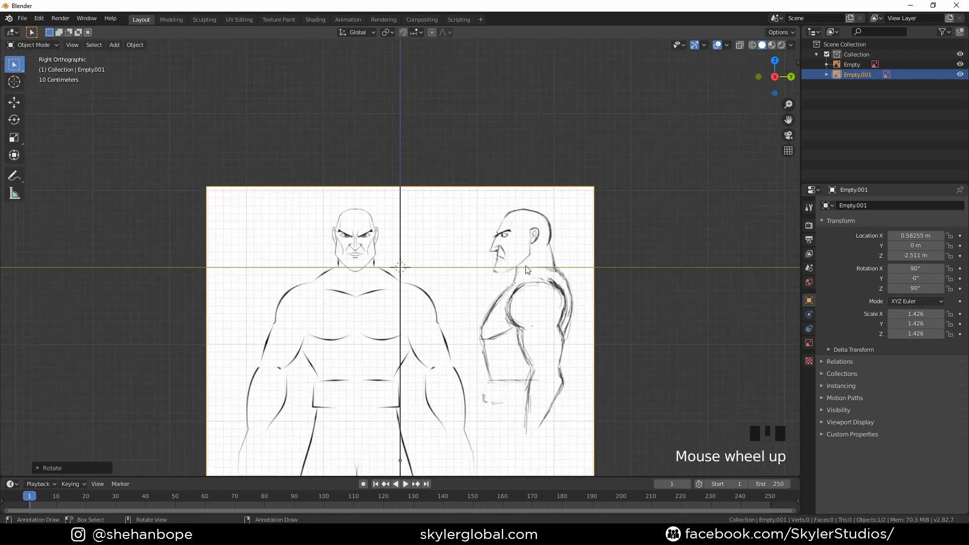
pyautogui.click(525, 242)
pyautogui.scroll(1, 525, 243)
pyautogui.press('g')
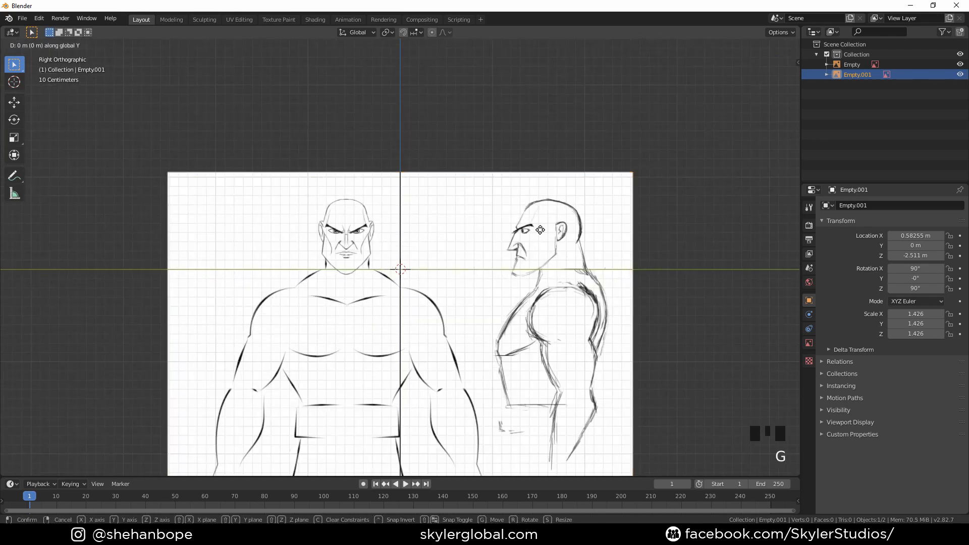
pyautogui.click(414, 252)
# Compare the front and right orthographic views to check that both references line up
pyautogui.scroll(2, 375, 242)
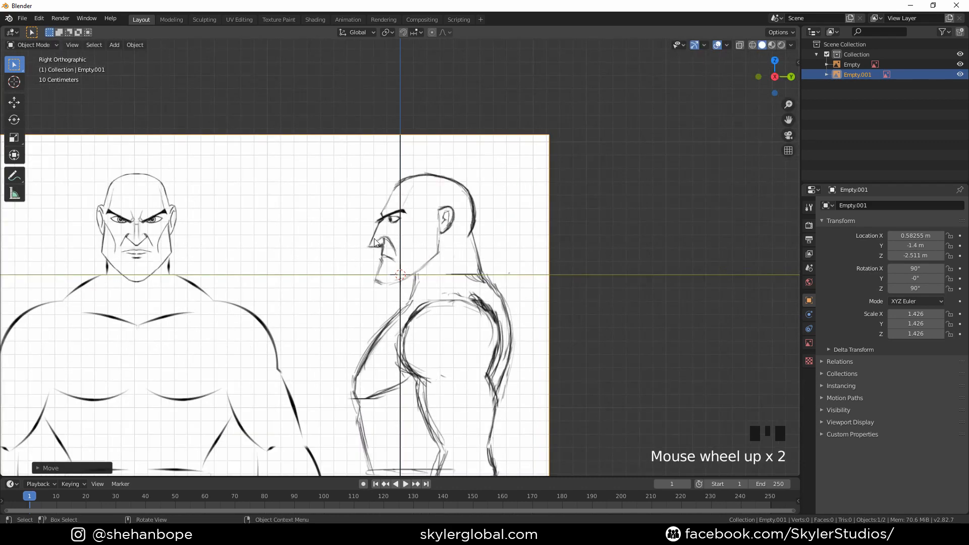
pyautogui.scroll(1, 374, 261)
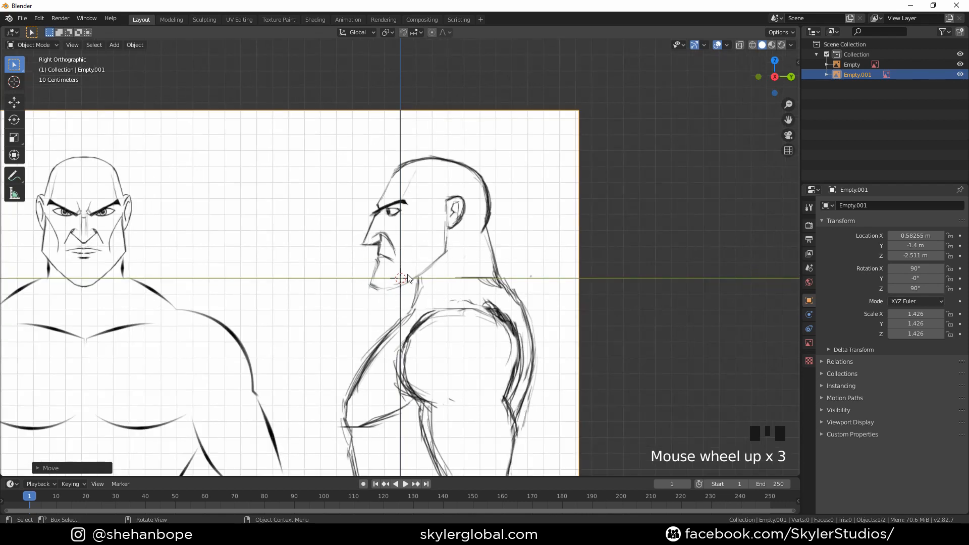
pyautogui.press('KP_1')
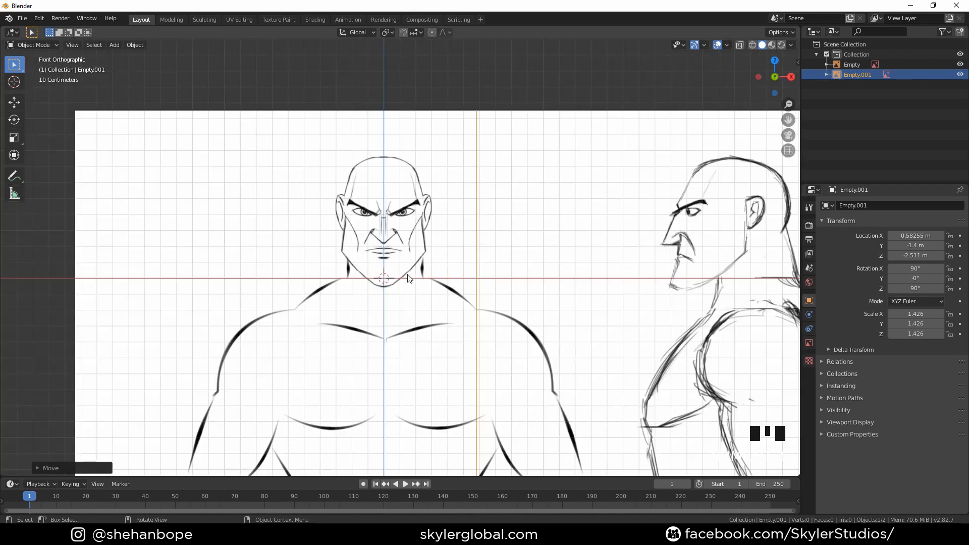
pyautogui.press('KP_3')
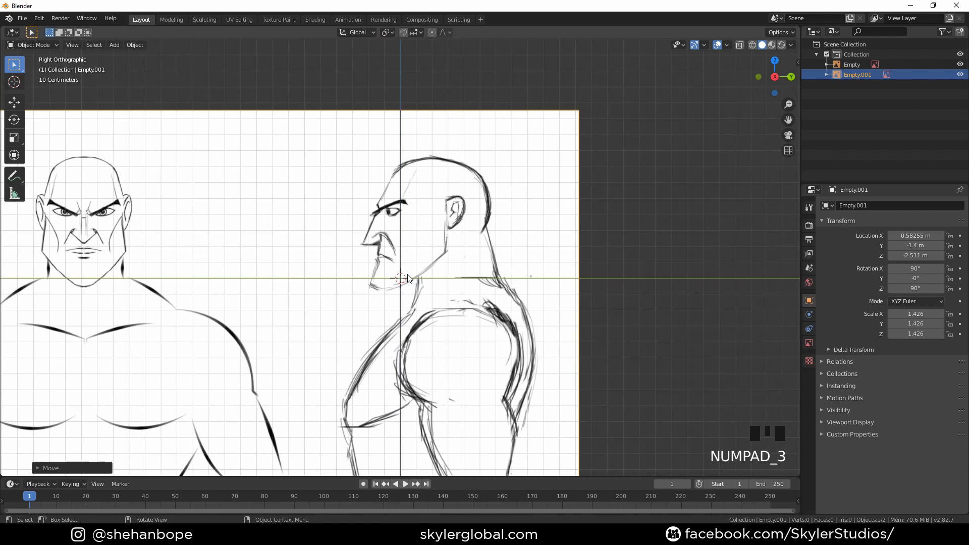
pyautogui.press('KP_1')
# Add a plane and rotate it 90° about the X axis to face the front view
pyautogui.hotkey('shift', 'a')
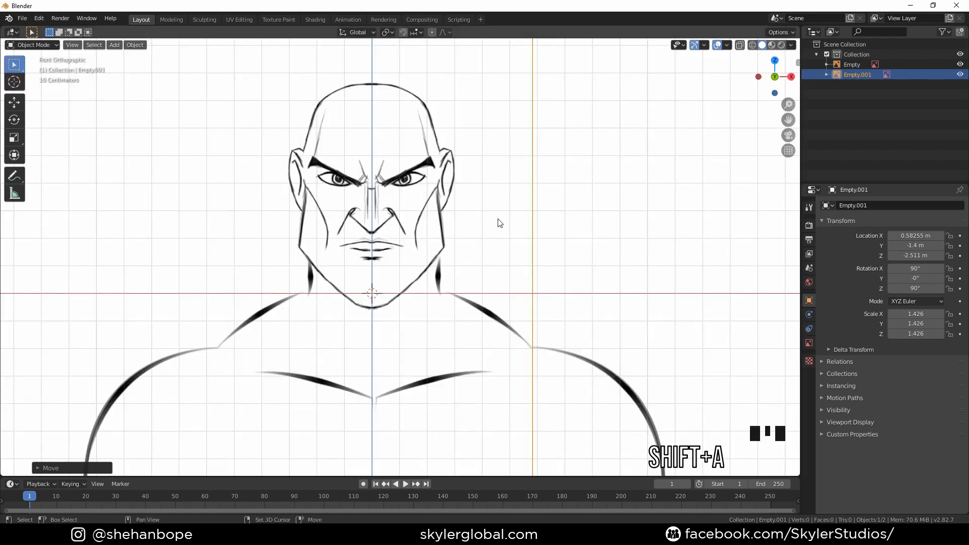
pyautogui.hotkey('shift', 'a')
pyautogui.moveTo(489, 118)
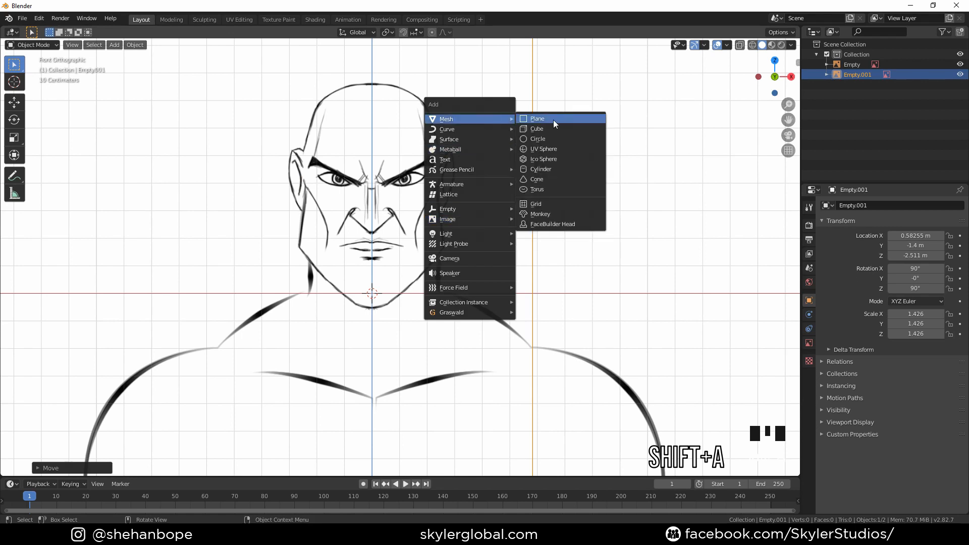
pyautogui.click(554, 120)
pyautogui.write('r')
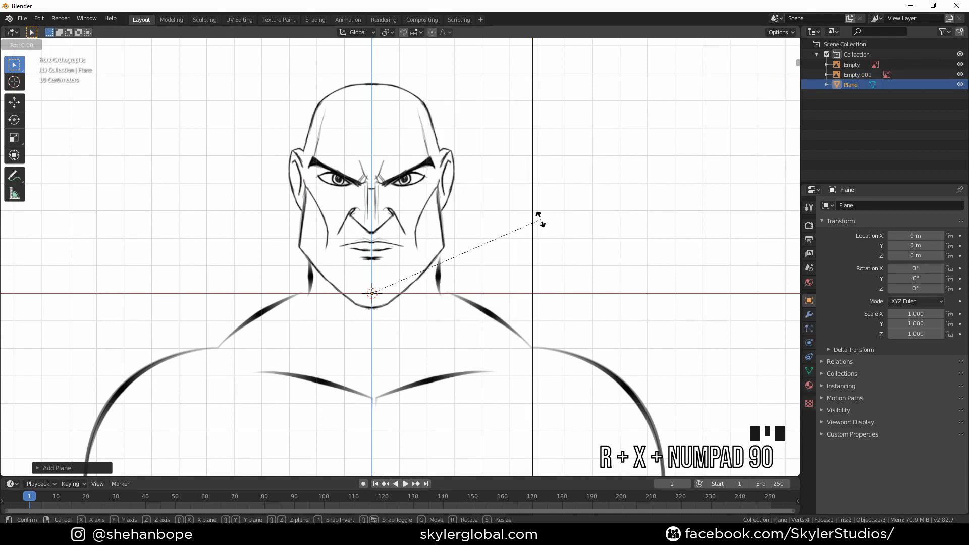
pyautogui.write('x90')
pyautogui.press('Return')
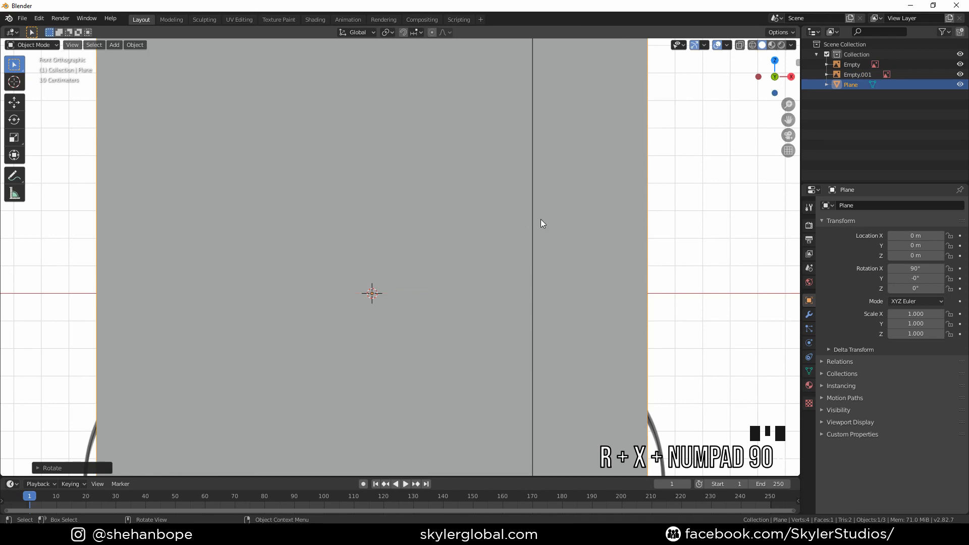
# Open the sidebar and turn on X-ray so the reference shows through the plane
pyautogui.press('n')
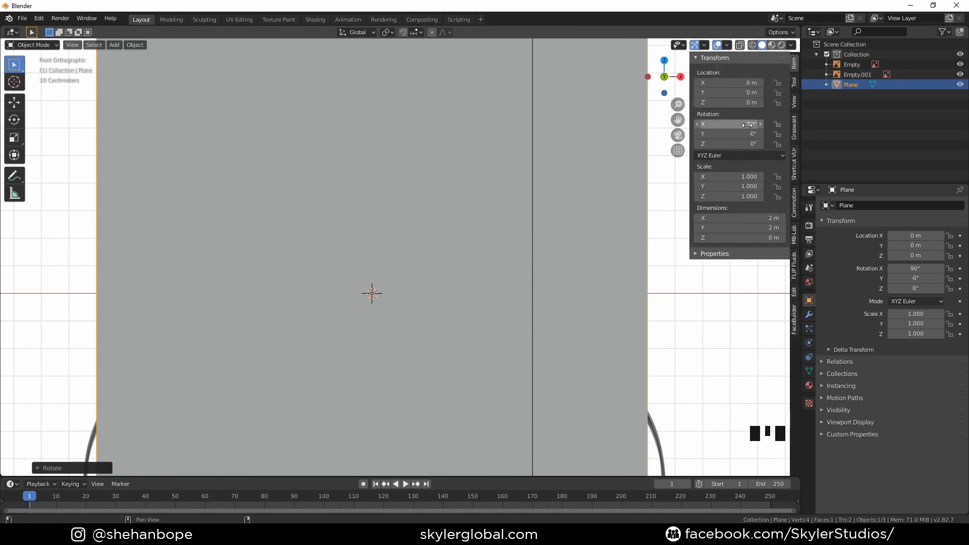
pyautogui.scroll(-3, 596, 203)
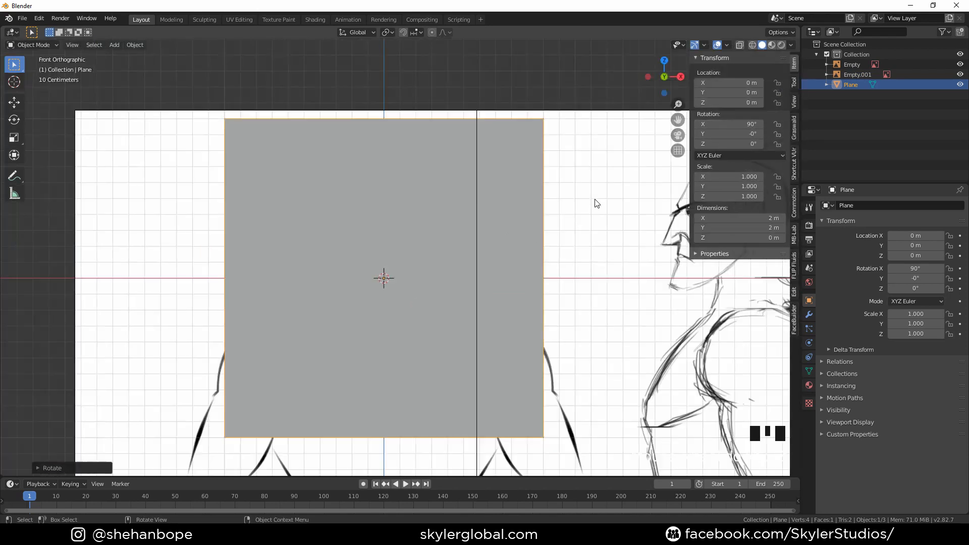
pyautogui.click(752, 44)
pyautogui.scroll(1, 536, 185)
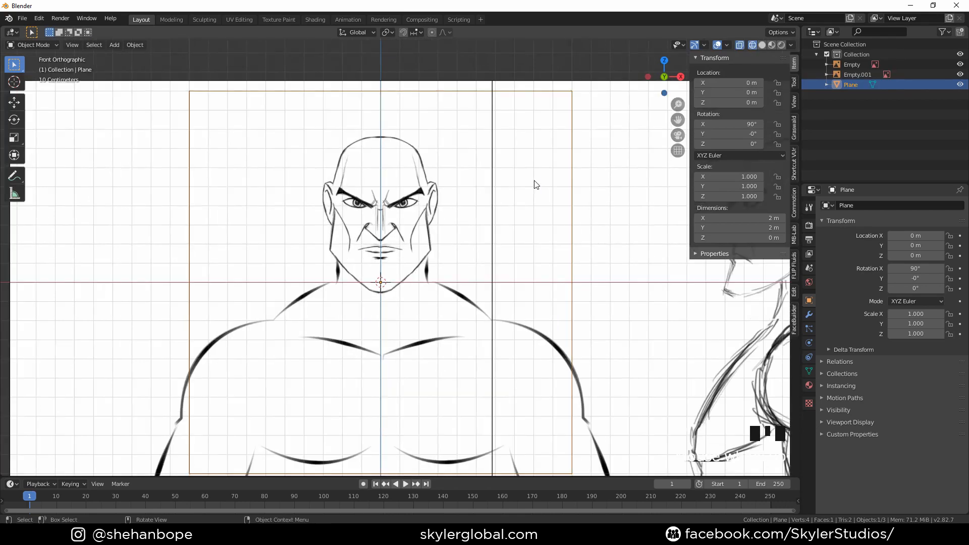
pyautogui.click(576, 161)
pyautogui.press('s')
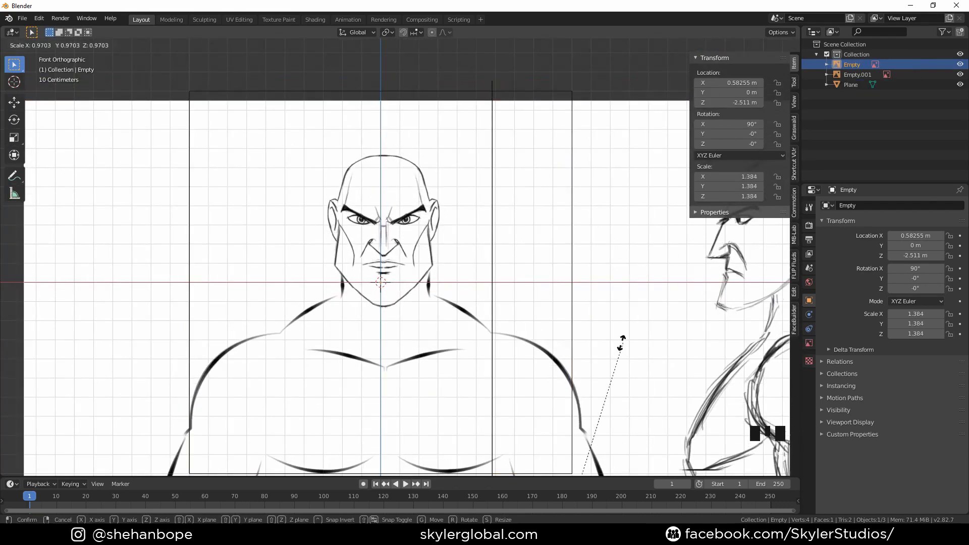
pyautogui.rightClick(625, 345)
# Scale the plane down to about 0.116 around the chin
pyautogui.click(593, 237)
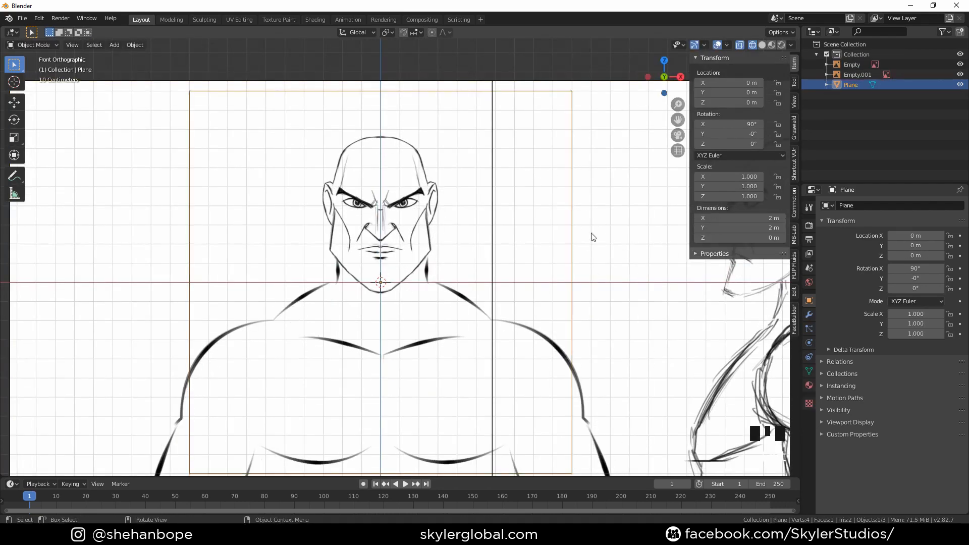
pyautogui.press('s')
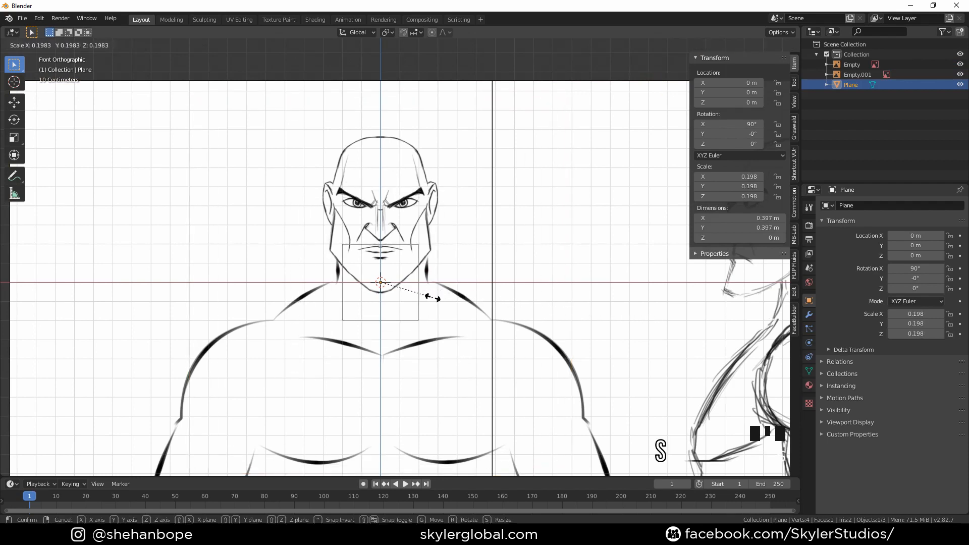
pyautogui.click(409, 297)
pyautogui.scroll(4, 412, 300)
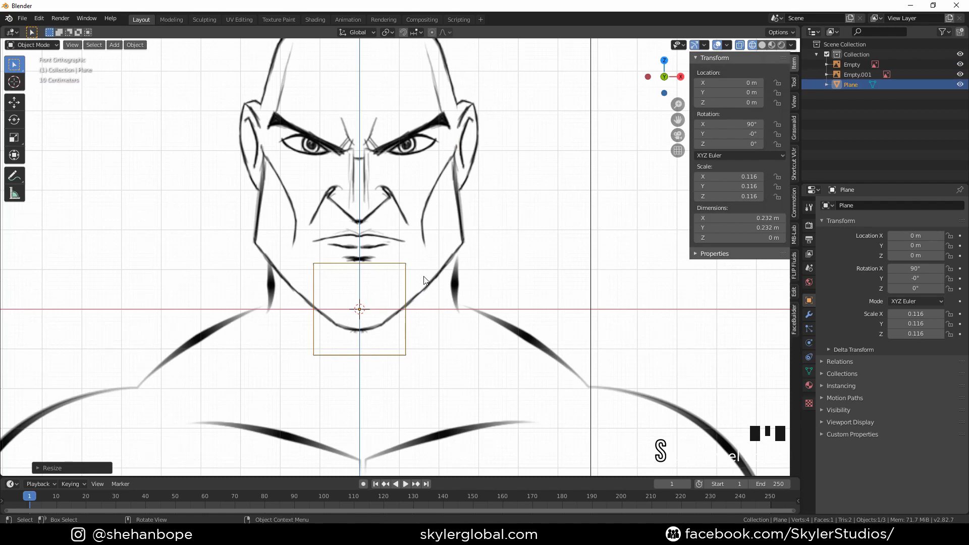
# In Edit Mode, move the whole plane up along Z to cover the nose and eye area
pyautogui.press('Tab')
pyautogui.moveTo(268, 239); pyautogui.dragTo(436, 377)
pyautogui.press('g')
pyautogui.press('z')
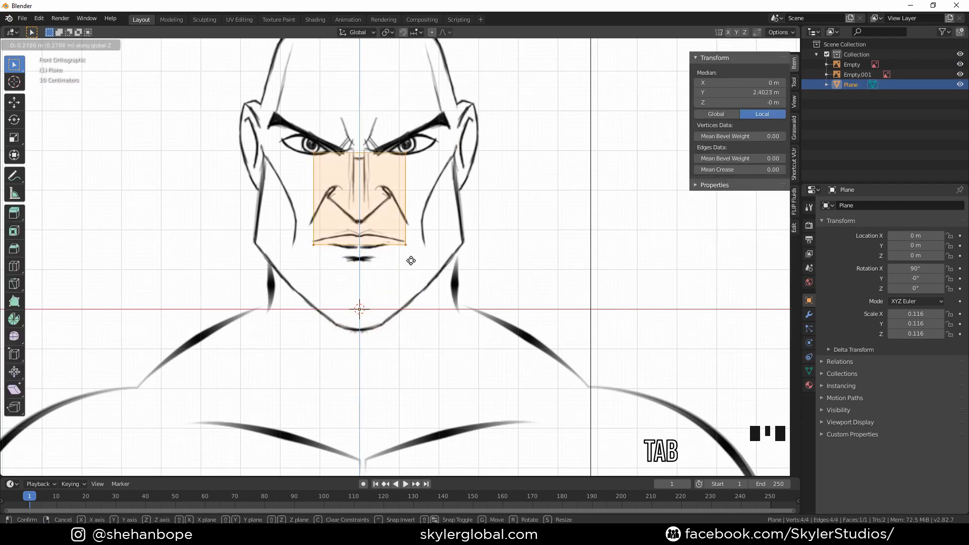
pyautogui.click(411, 233)
# Add a vertical loop cut through the middle of the plane
pyautogui.click(296, 118)
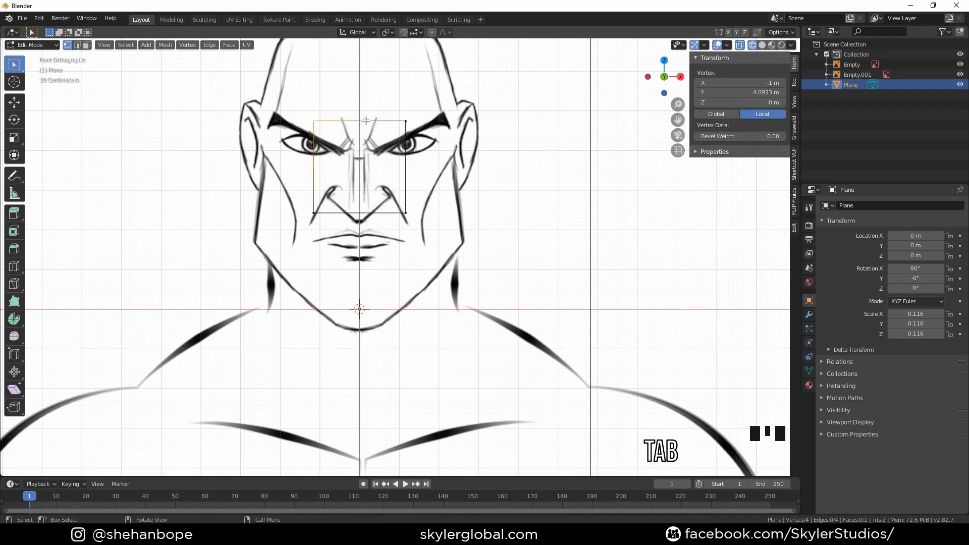
pyautogui.hotkey('ctrl', 'r')
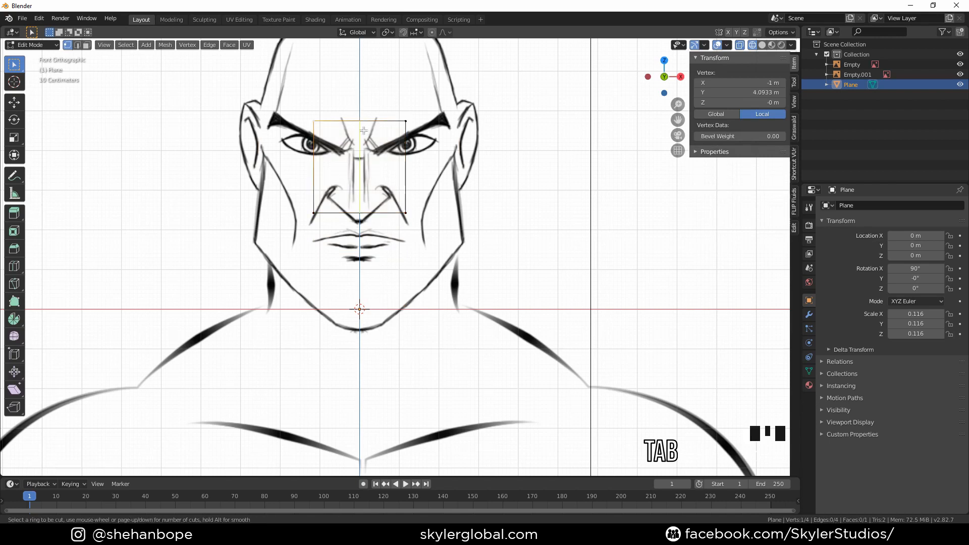
pyautogui.doubleClick(371, 102)
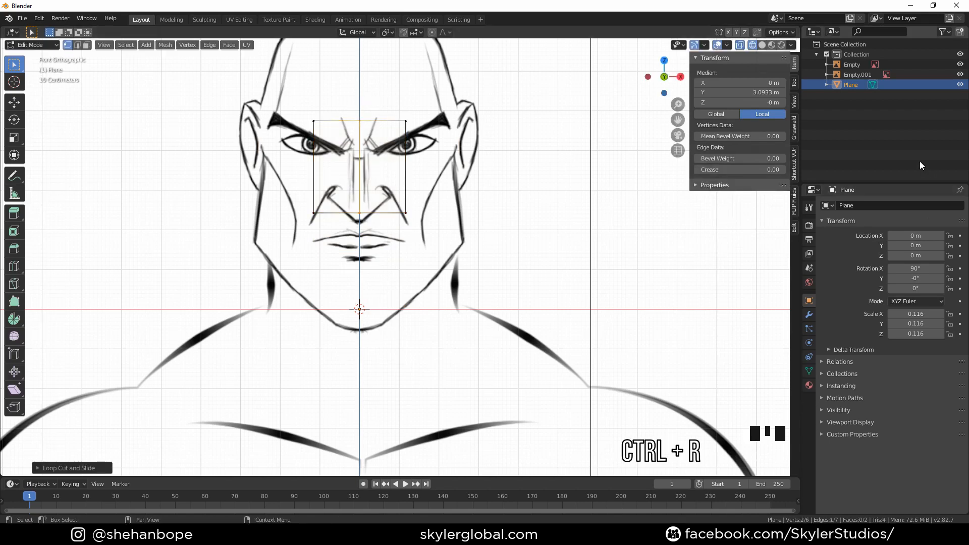
pyautogui.click(812, 31)
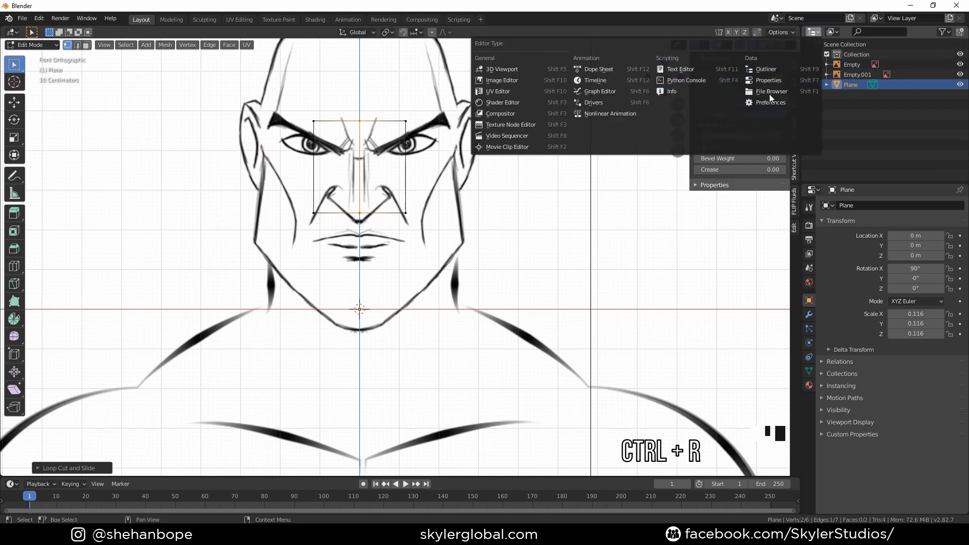
pyautogui.click(529, 70)
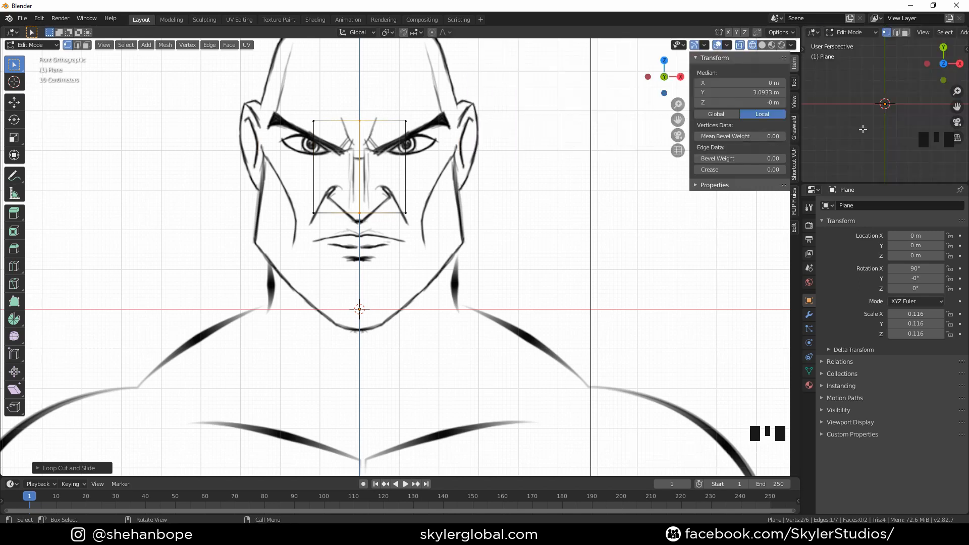
pyautogui.click(867, 117)
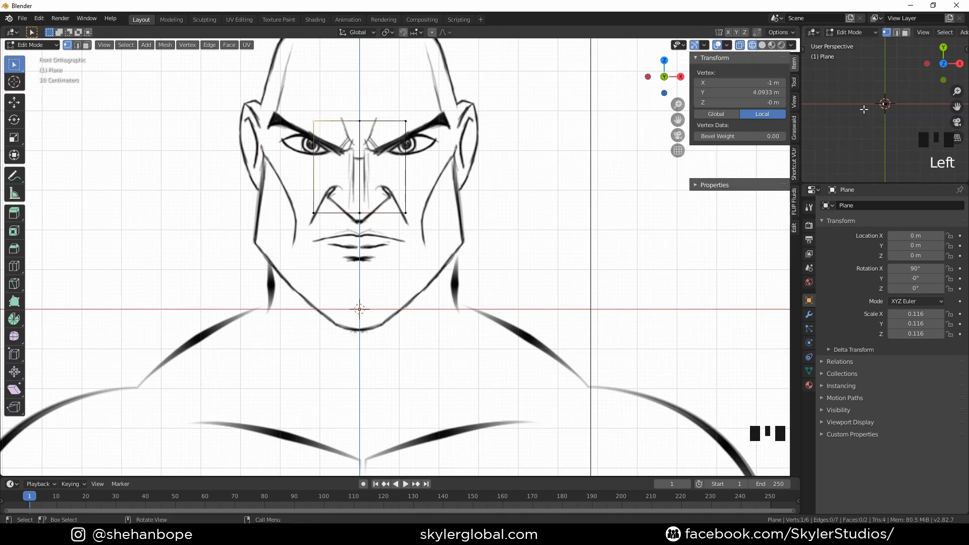
pyautogui.press('n')
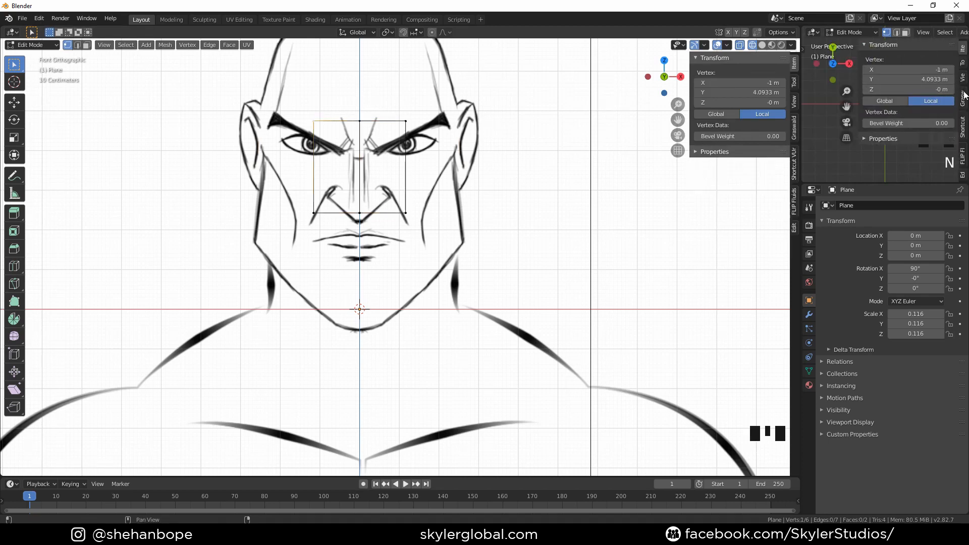
pyautogui.click(961, 130)
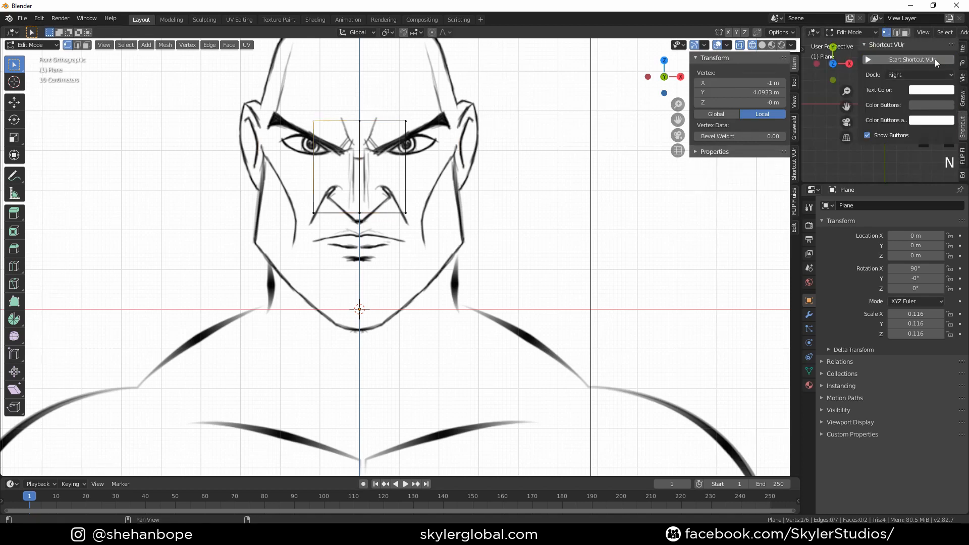
pyautogui.click(935, 59)
pyautogui.press('n')
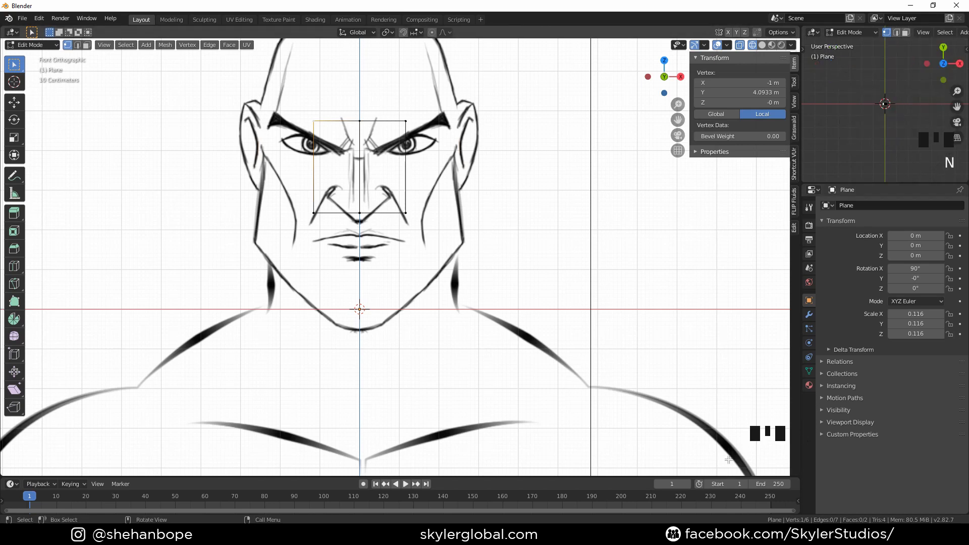
# Select the left half's vertices of the plane and delete them
pyautogui.scroll(1, 348, 283)
pyautogui.keyDown('shift'); pyautogui.moveTo(349, 283); pyautogui.dragTo(351, 365, button='middle'); pyautogui.keyUp('shift')
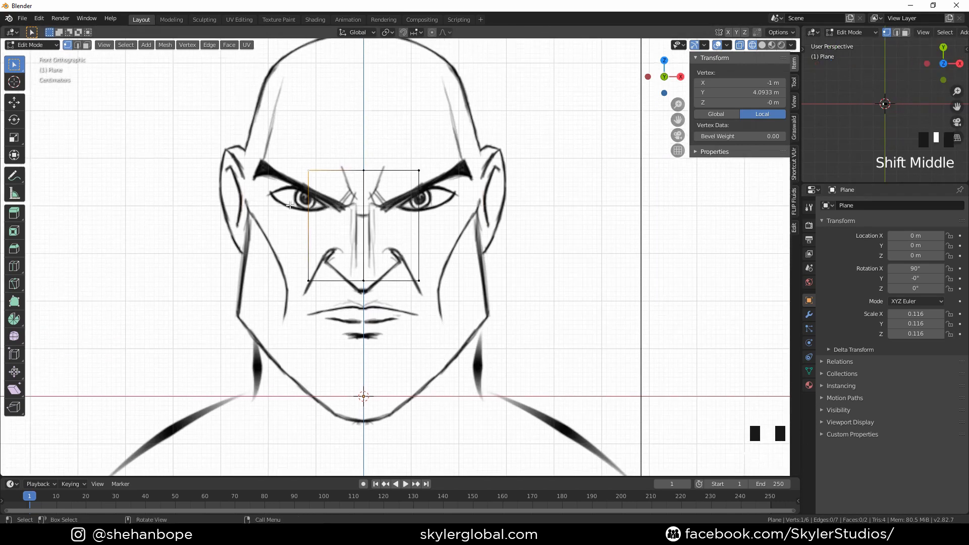
pyautogui.moveTo(277, 127); pyautogui.dragTo(320, 328)
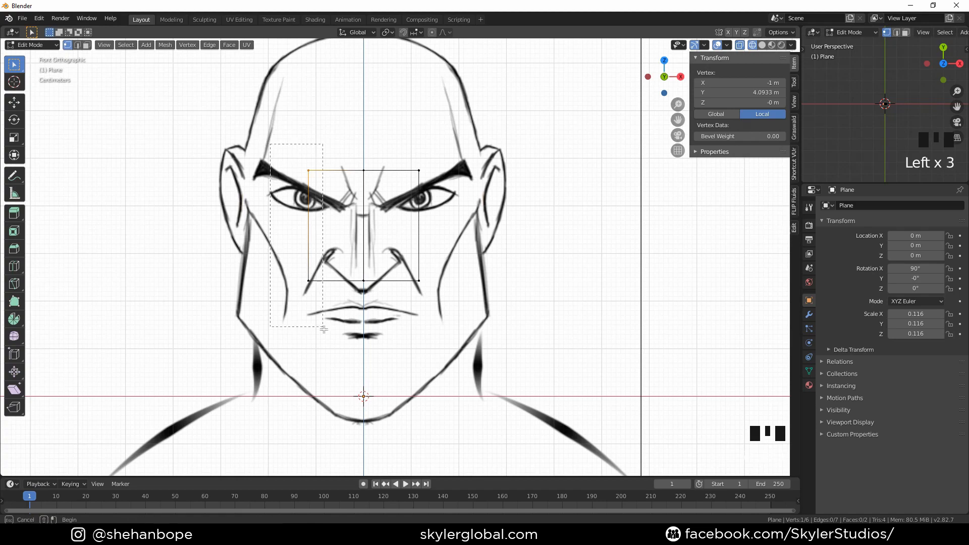
pyautogui.press('x')
pyautogui.click(585, 272)
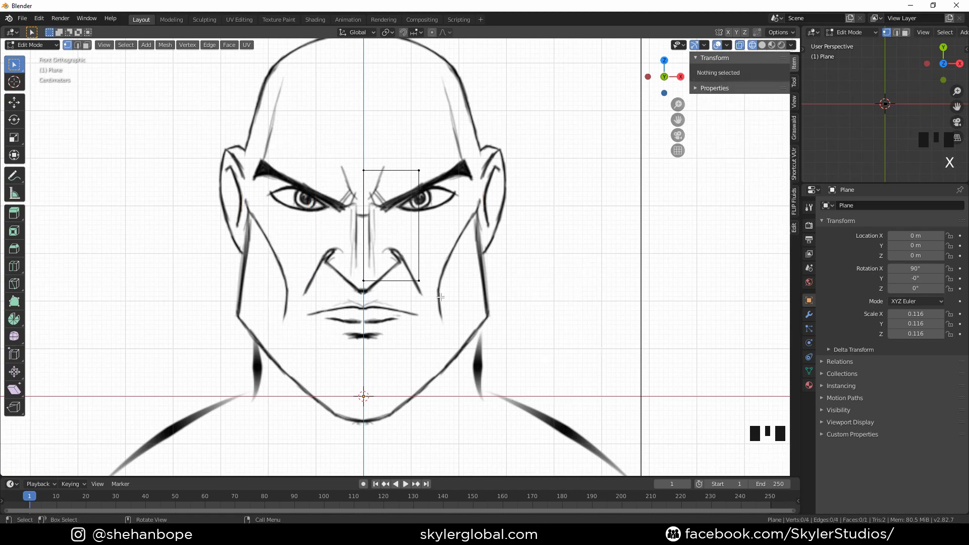
# Add a Mirror modifier to the remaining half of the plane
pyautogui.scroll(1, 383, 286)
pyautogui.scroll(1, 195, 335)
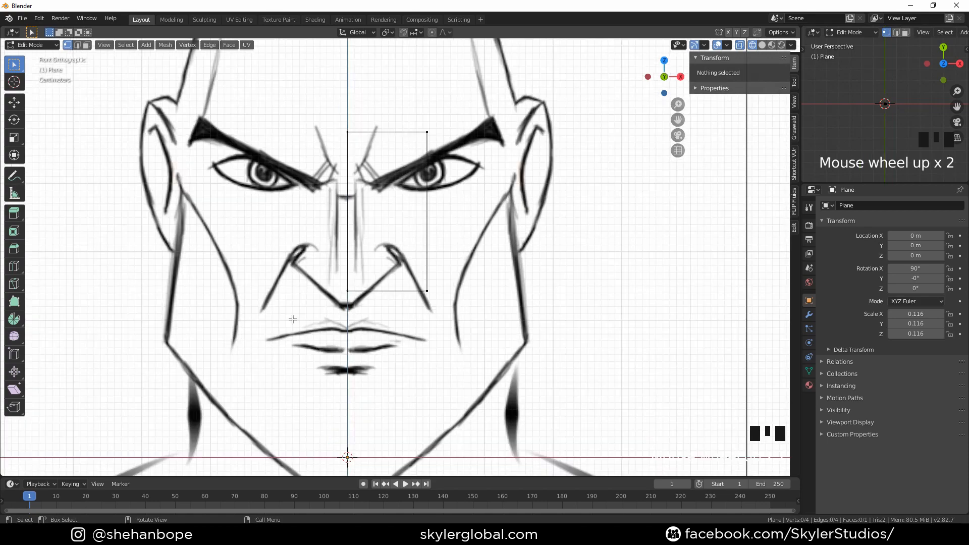
pyautogui.scroll(-3, 298, 313)
pyautogui.moveTo(322, 148); pyautogui.dragTo(485, 342)
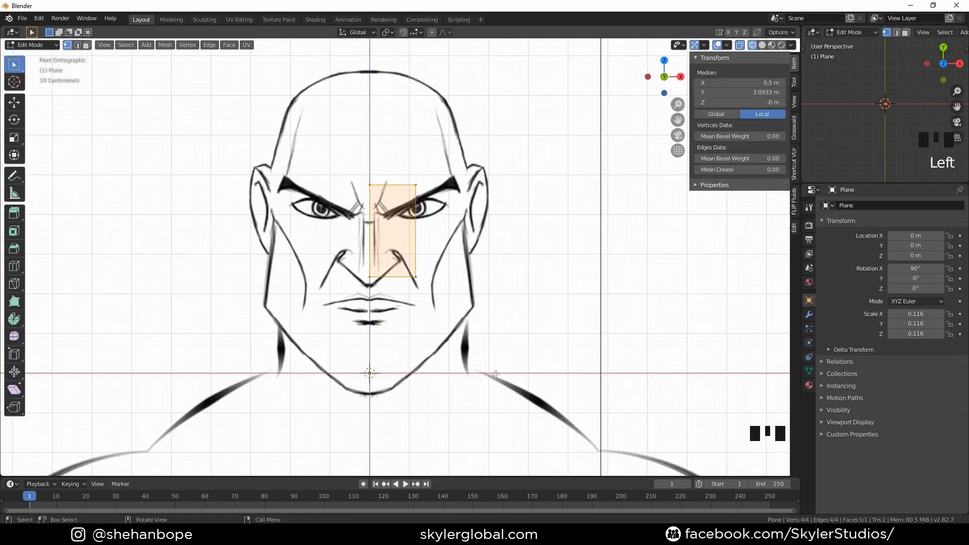
pyautogui.scroll(1, 496, 374)
pyautogui.click(810, 315)
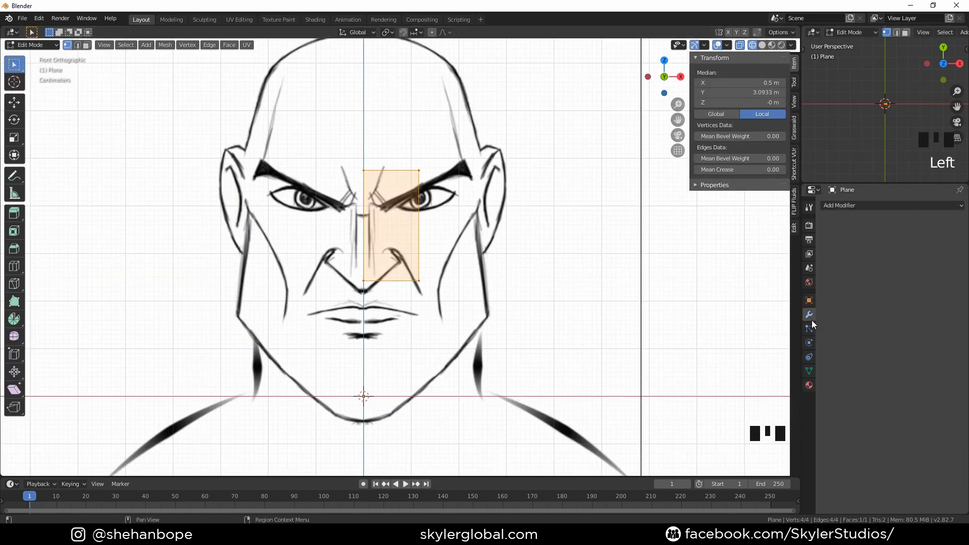
pyautogui.click(848, 206)
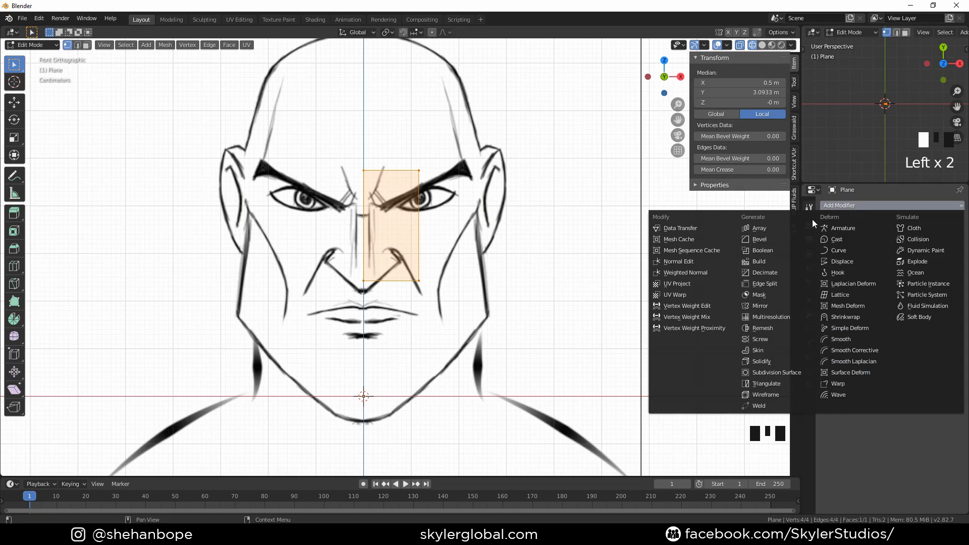
pyautogui.click(760, 306)
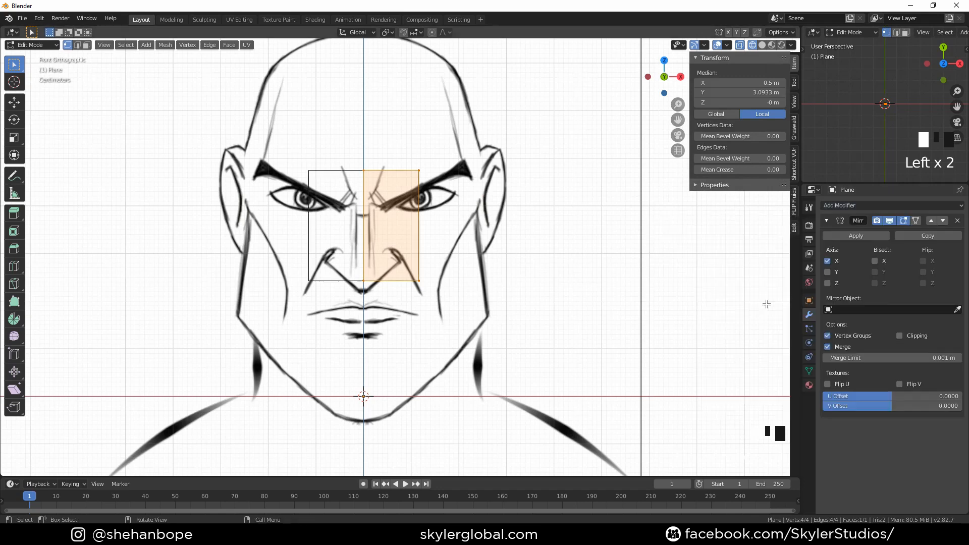
# Enable Clipping on the Mirror modifier
pyautogui.click(900, 335)
pyautogui.scroll(1, 389, 288)
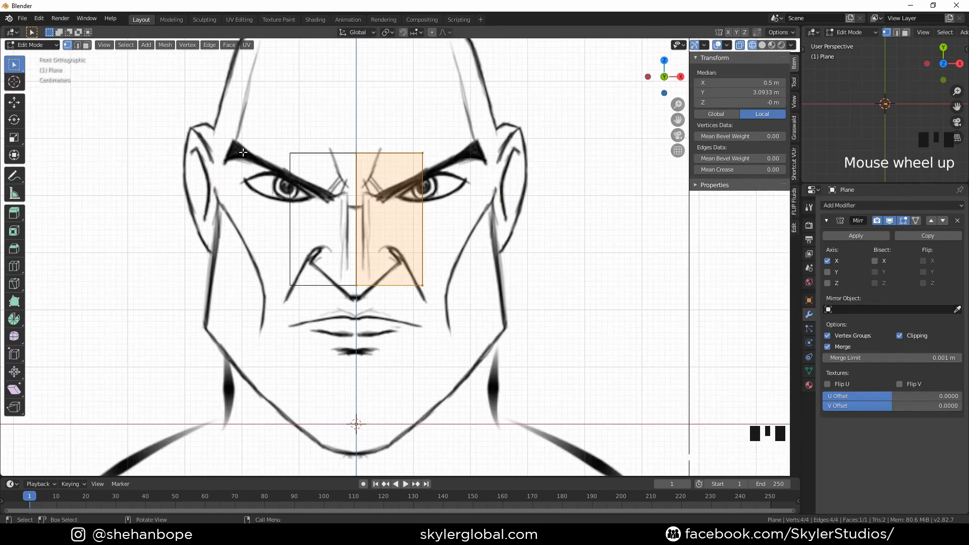
pyautogui.scroll(2, 221, 204)
pyautogui.scroll(-2, 238, 217)
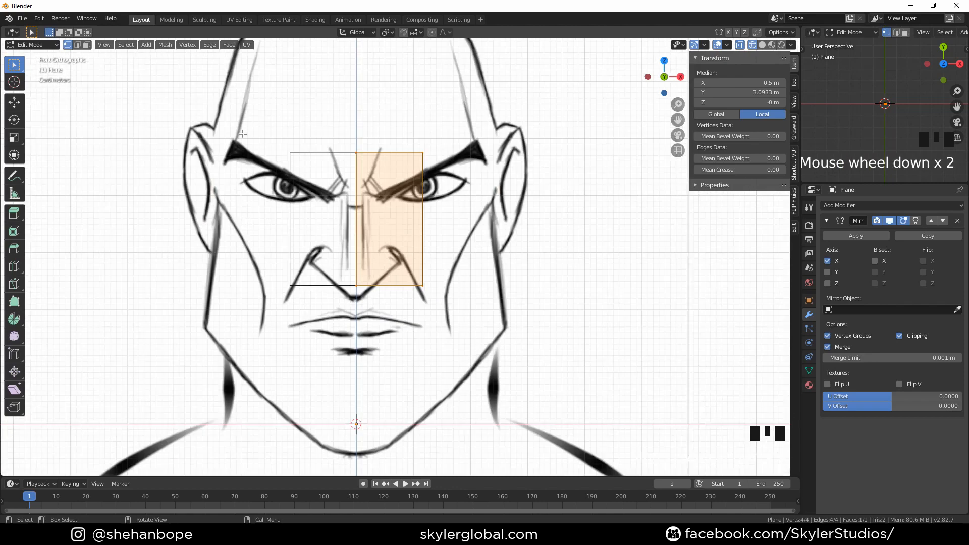
# Shrink the plane into a small quad at the centre of the upper lip by moving its vertices
pyautogui.moveTo(257, 126); pyautogui.dragTo(457, 313)
pyautogui.press('g')
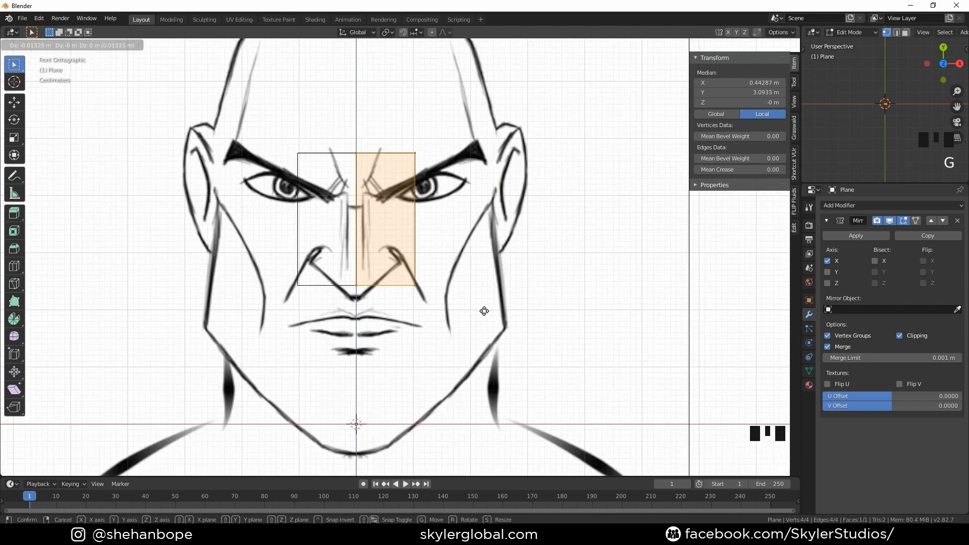
pyautogui.click(437, 339)
pyautogui.moveTo(274, 162); pyautogui.dragTo(410, 215)
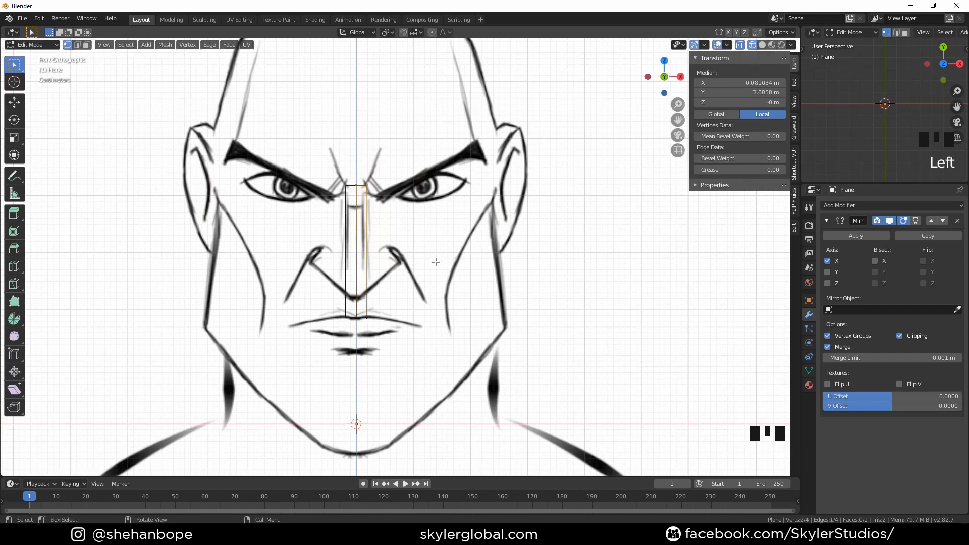
pyautogui.press('g')
pyautogui.click(435, 376)
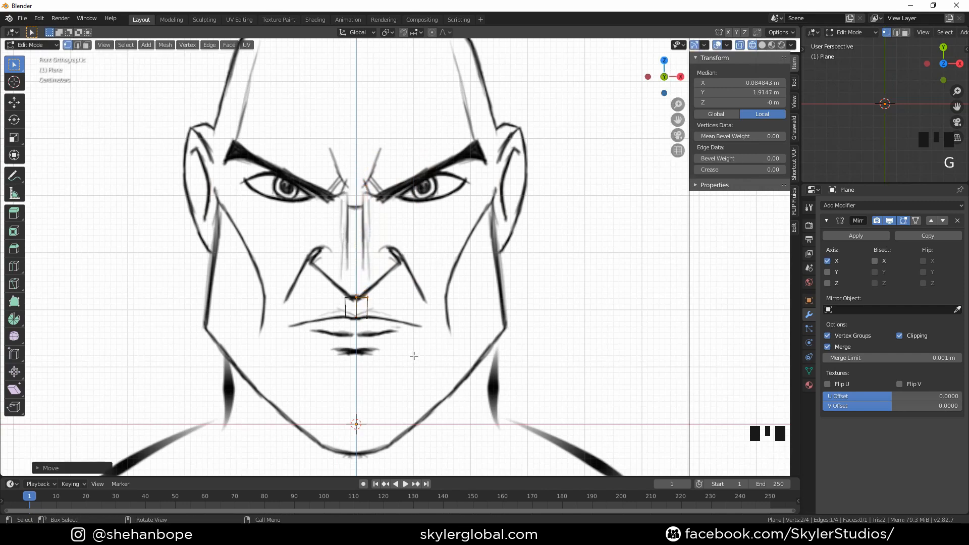
# Move the quad's outer edge outward to widen it along the upper lip
pyautogui.scroll(2, 414, 356)
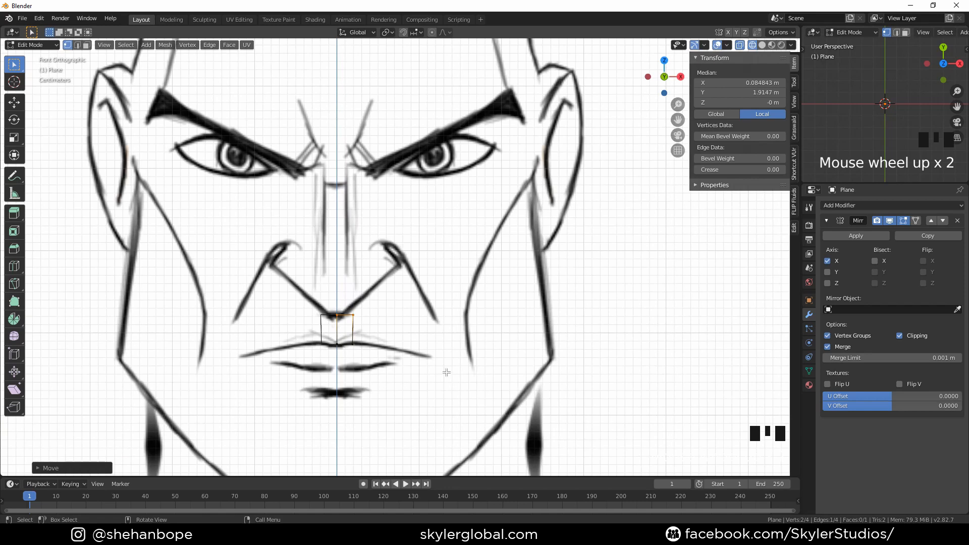
pyautogui.keyDown('shift'); pyautogui.moveTo(443, 362); pyautogui.dragTo(430, 316, button='middle'); pyautogui.keyUp('shift')
pyautogui.click(342, 319)
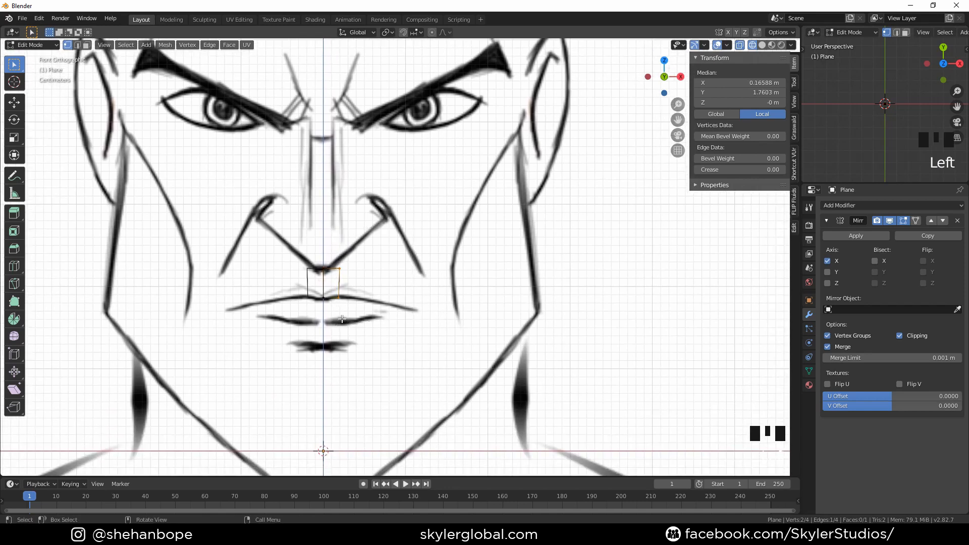
pyautogui.press('g')
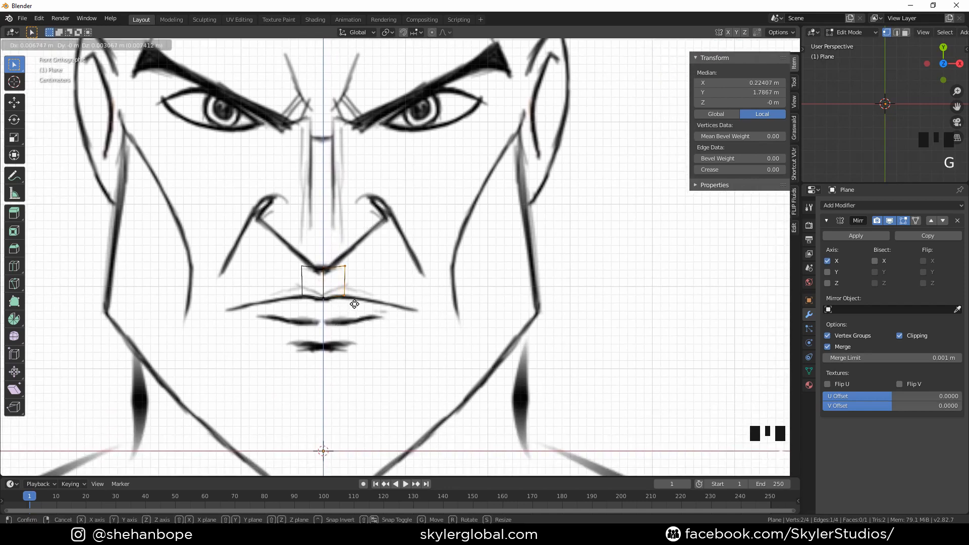
pyautogui.click(357, 306)
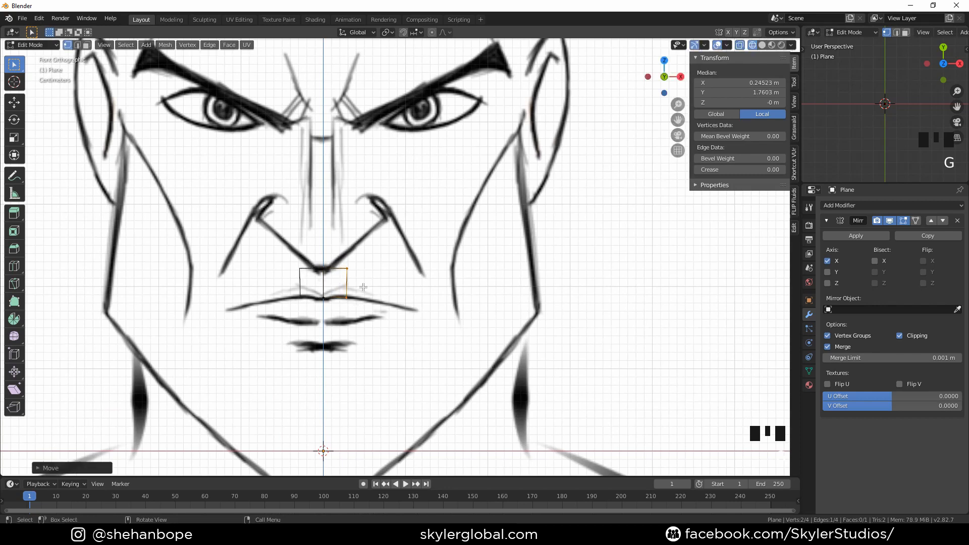
# Extrude the outer edge three times along the upper lip toward the mouth corner, rotating and positioning each new edge
pyautogui.press('e')
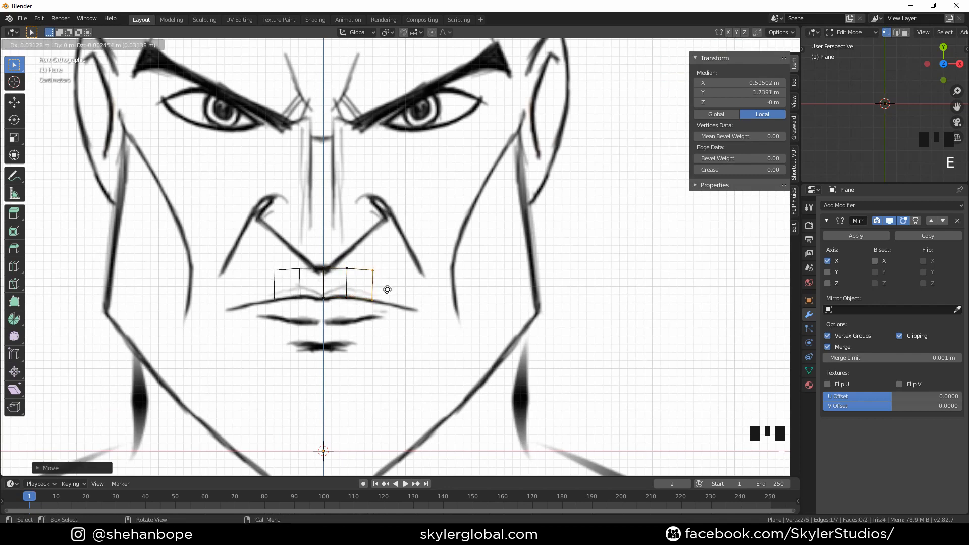
pyautogui.click(388, 290)
pyautogui.press('r')
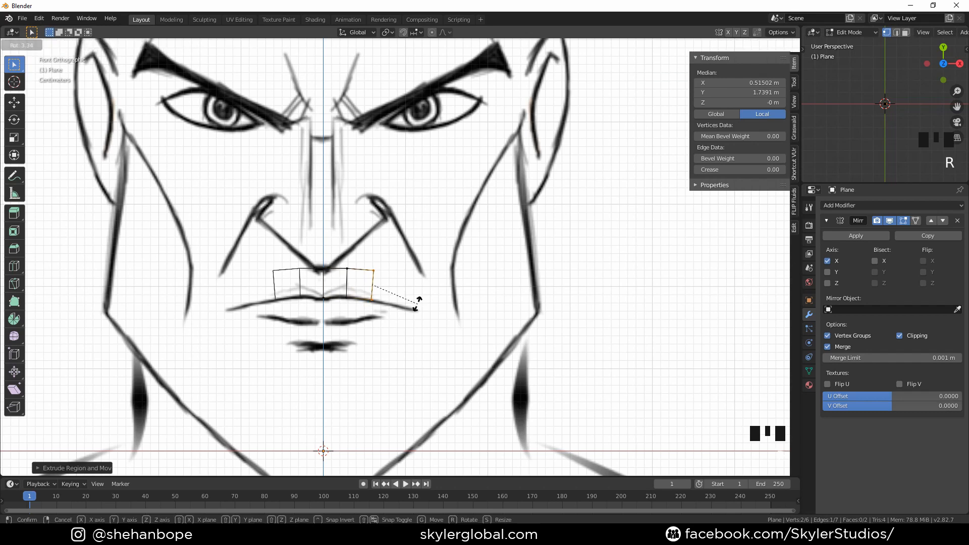
pyautogui.click(415, 318)
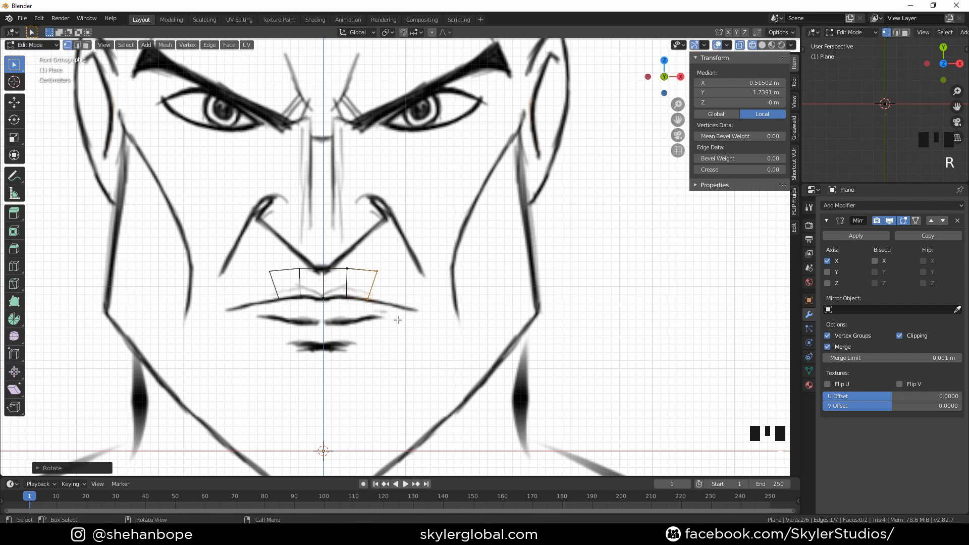
pyautogui.press('e')
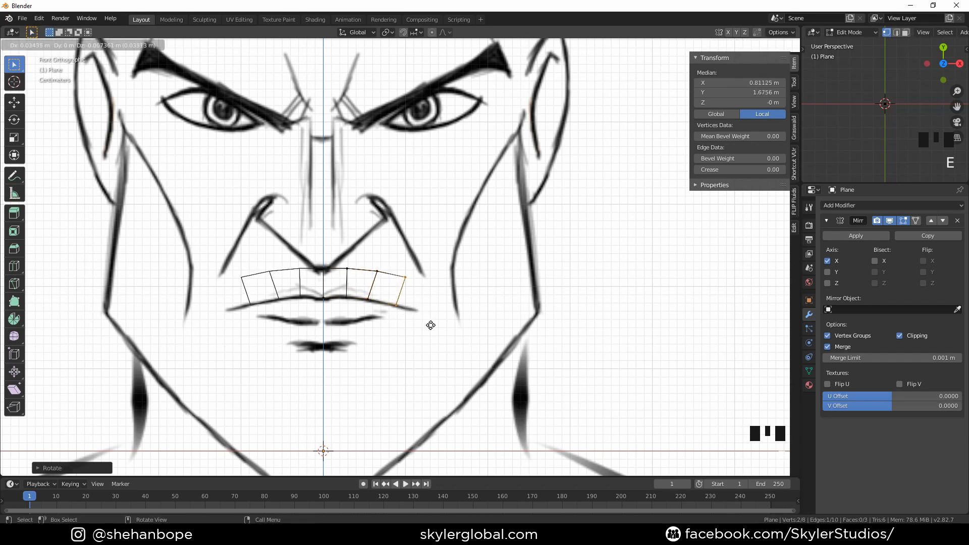
pyautogui.click(434, 325)
pyautogui.press('e')
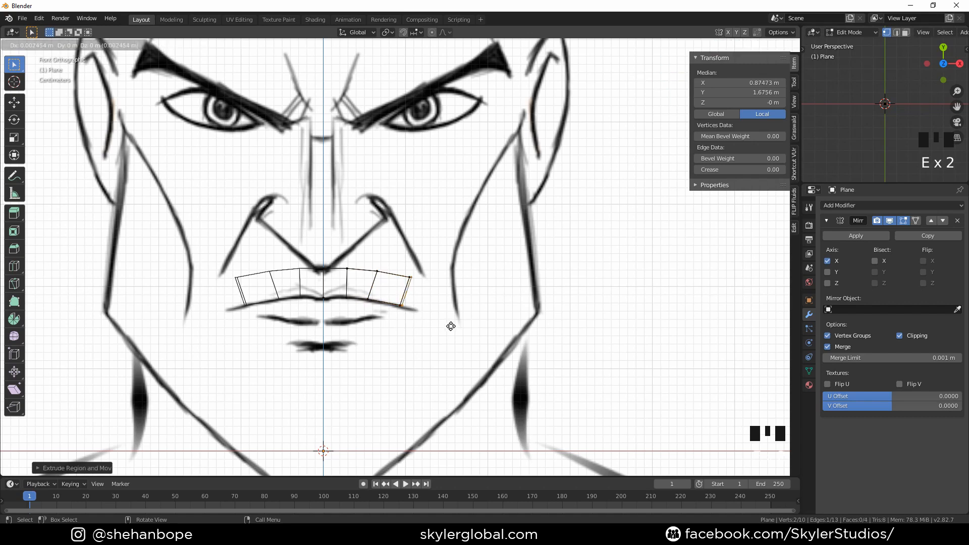
pyautogui.click(468, 332)
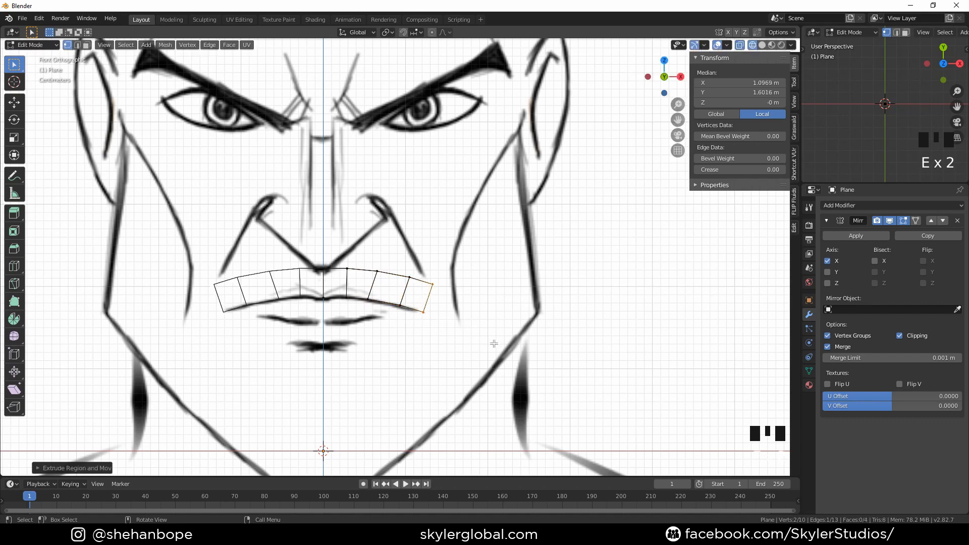
pyautogui.press('r')
pyautogui.click(451, 355)
pyautogui.press('g')
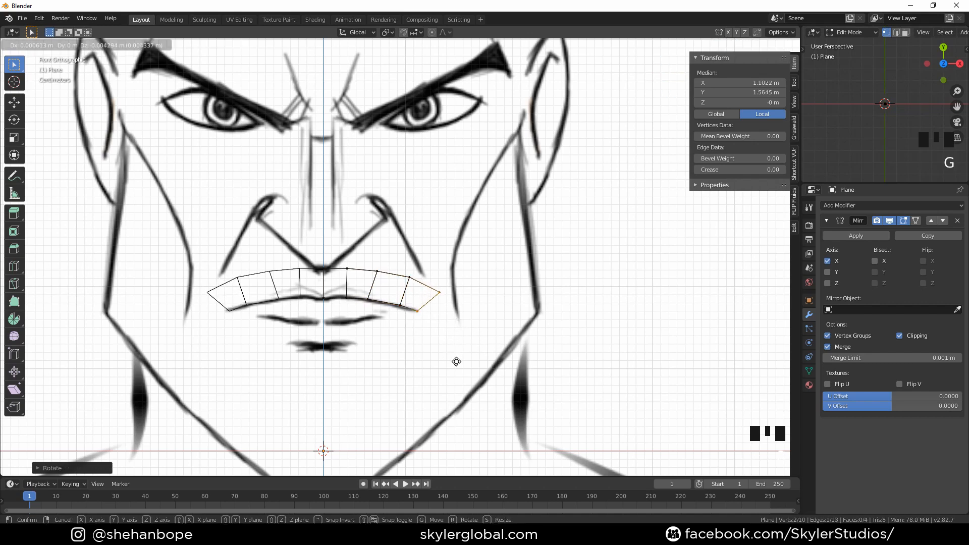
pyautogui.click(457, 362)
# Extrude the corner edge downward around the mouth corner, rotating and moving it into place
pyautogui.press('e')
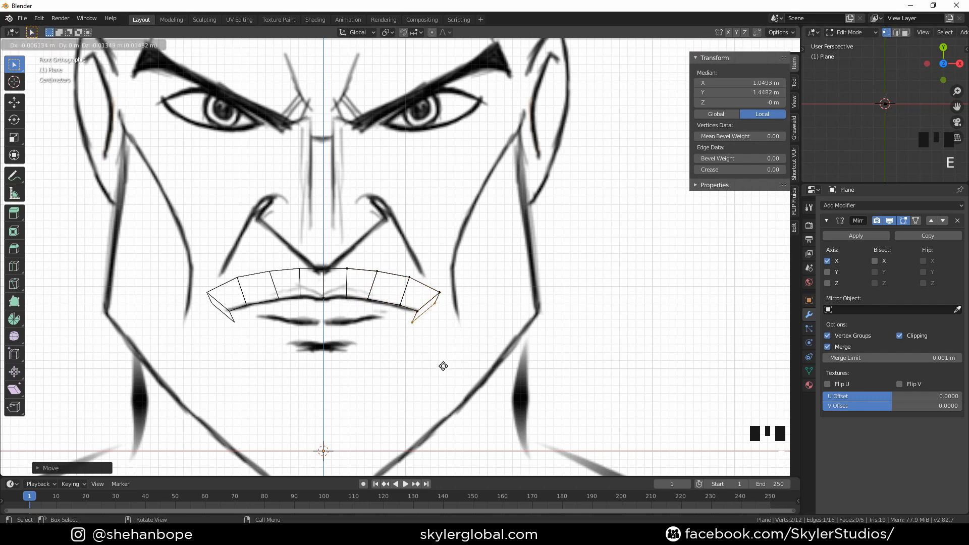
pyautogui.click(442, 363)
pyautogui.press('r')
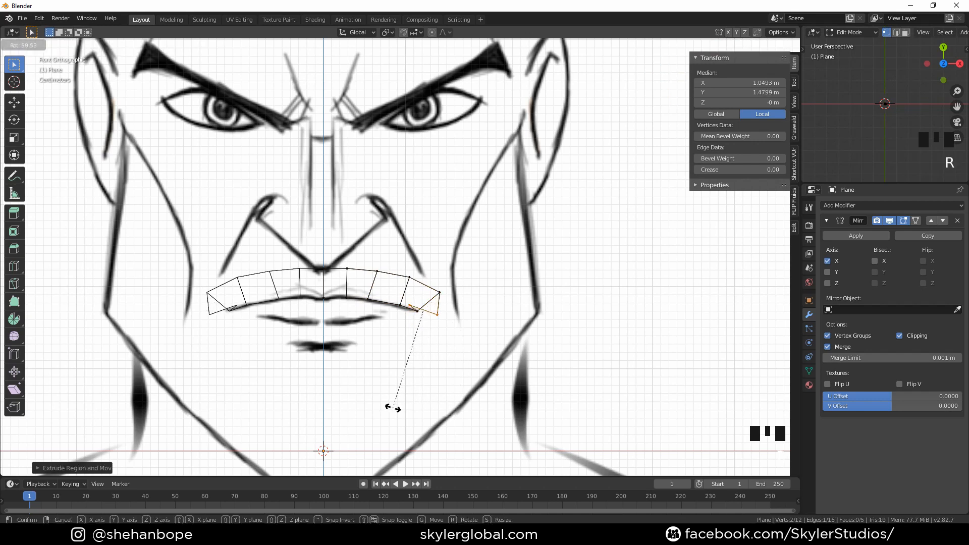
pyautogui.click(393, 404)
pyautogui.press('g')
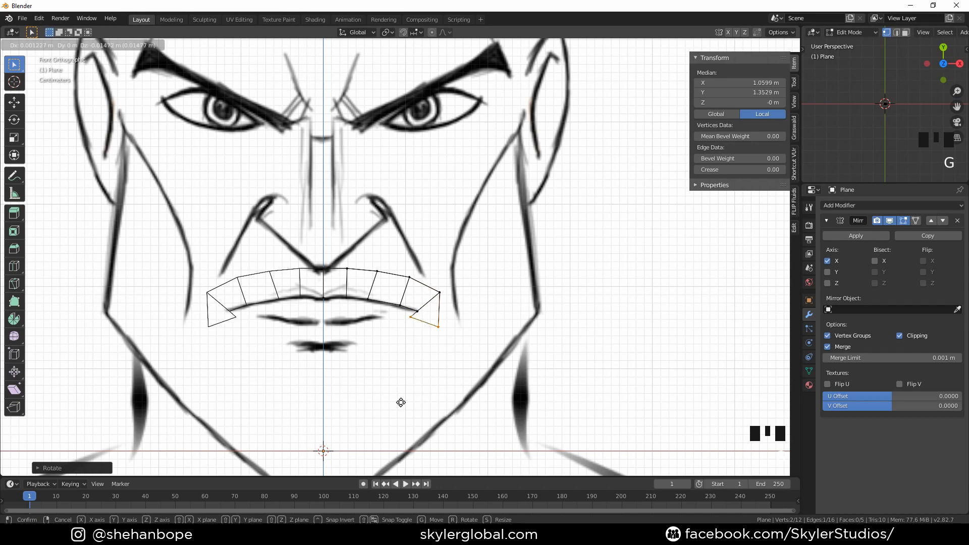
pyautogui.click(409, 401)
# Extrude the edge along the lower lip, then rotate, move and scale it to fit the drawing
pyautogui.press('e')
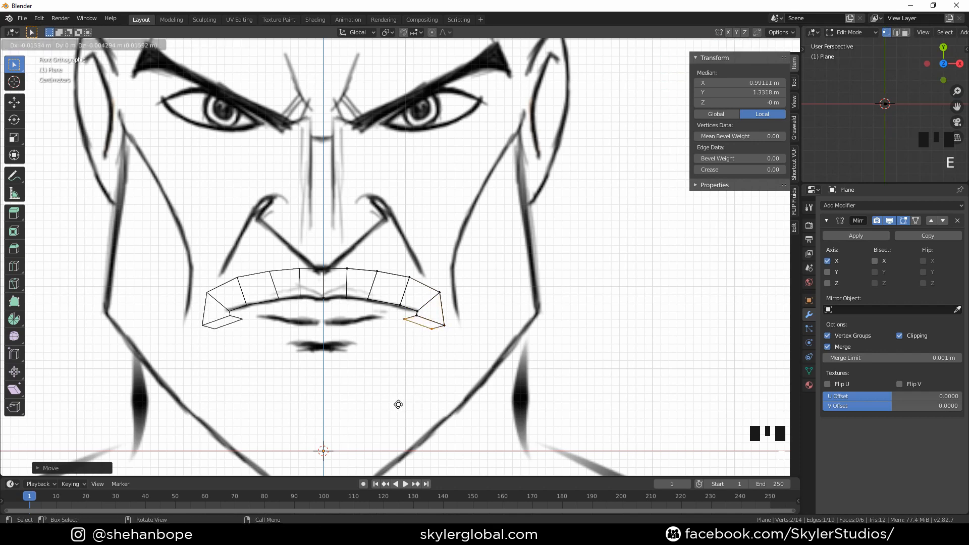
pyautogui.click(395, 404)
pyautogui.press('r')
pyautogui.click(396, 416)
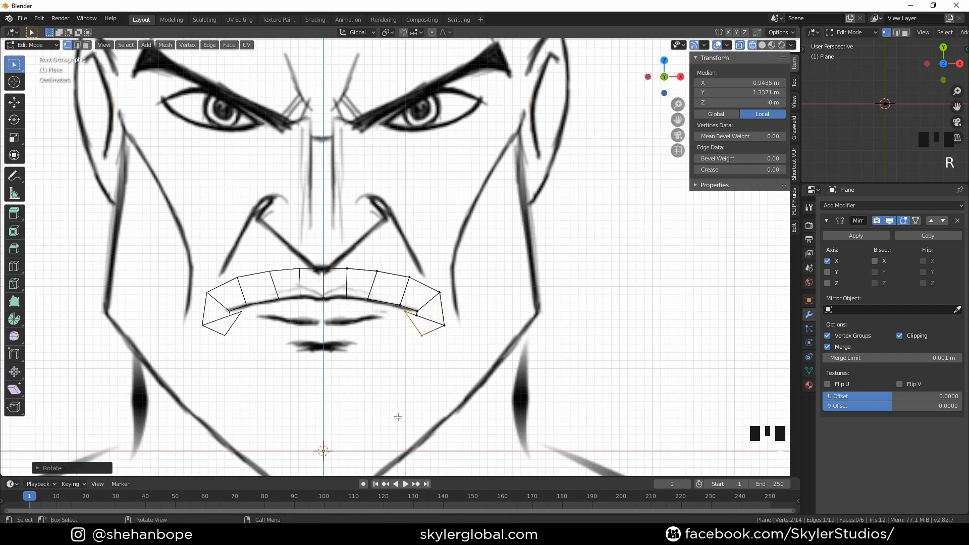
pyautogui.press('g')
pyautogui.click(415, 412)
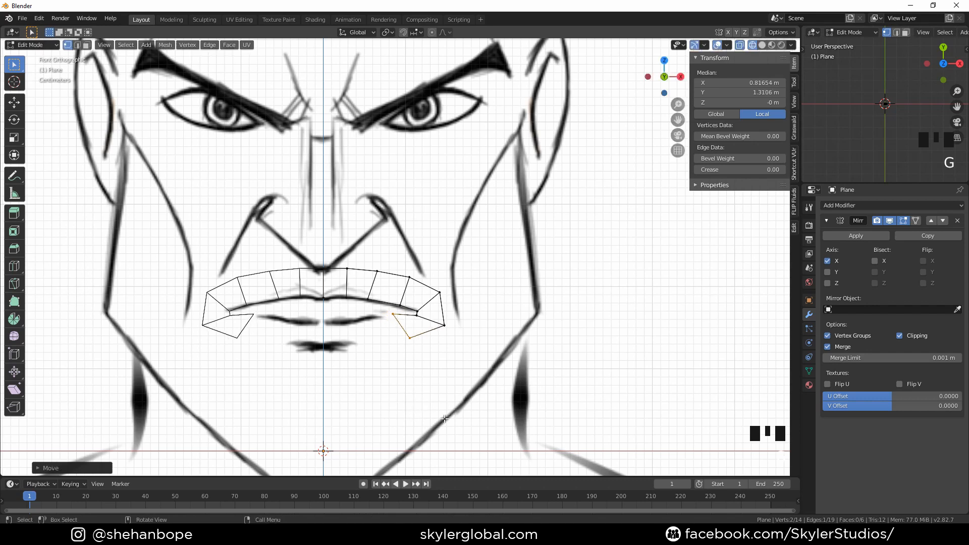
pyautogui.press('s')
pyautogui.click(427, 407)
pyautogui.press('r')
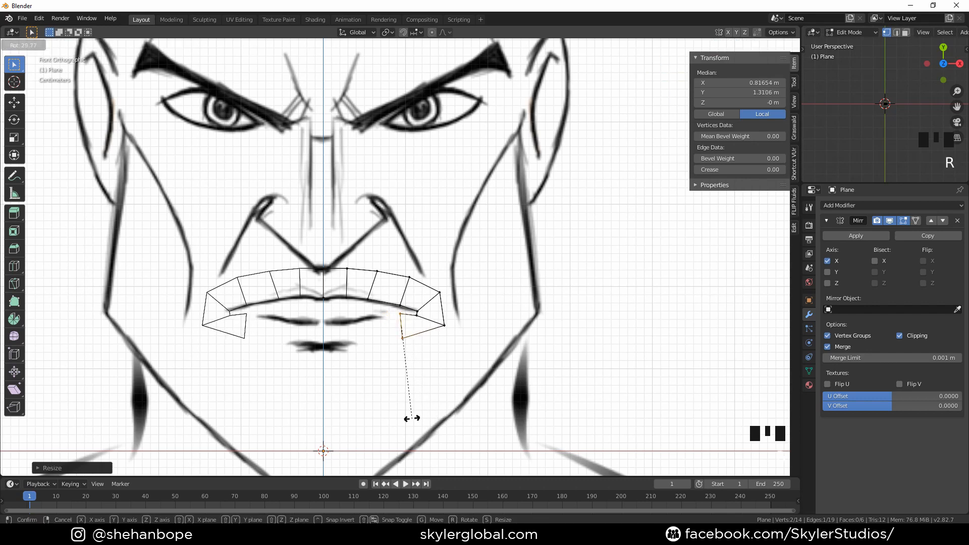
pyautogui.click(417, 418)
# Extrude twice more along the lower lip to reach the centre line, closing the lip loop
pyautogui.press('e')
pyautogui.click(379, 420)
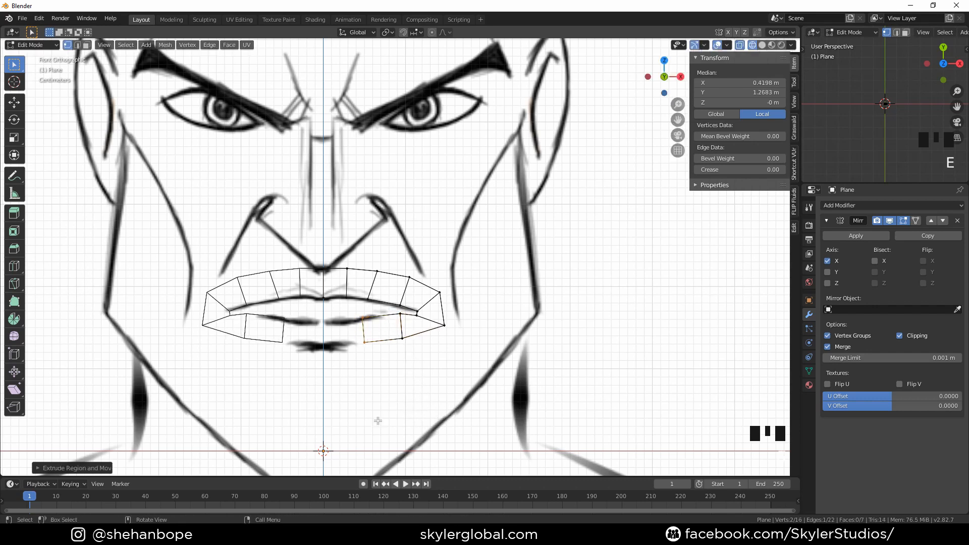
pyautogui.press('e')
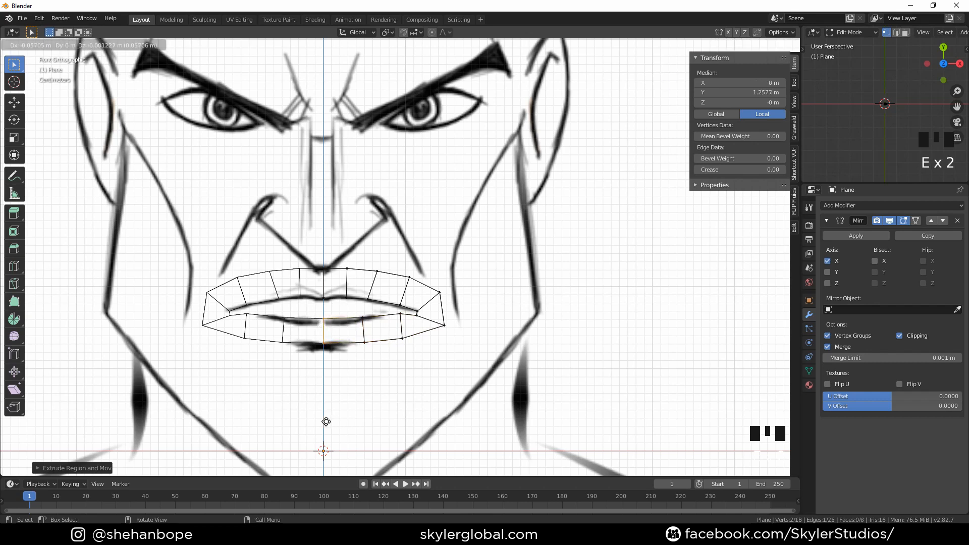
pyautogui.click(326, 421)
pyautogui.click(387, 359)
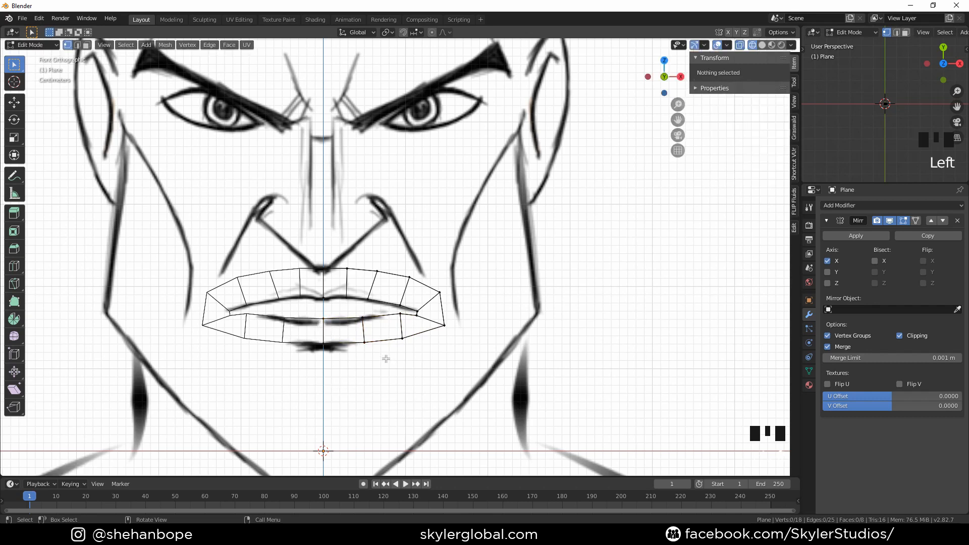
# Move the lower lip's inner vertices to fit the drawn lower lip line
pyautogui.moveTo(423, 354); pyautogui.dragTo(337, 366)
pyautogui.press('g')
pyautogui.click(400, 375)
pyautogui.press('g')
pyautogui.click(340, 373)
# Reposition individual inner lip vertices near the mouth corner to follow the drawing
pyautogui.click(401, 340)
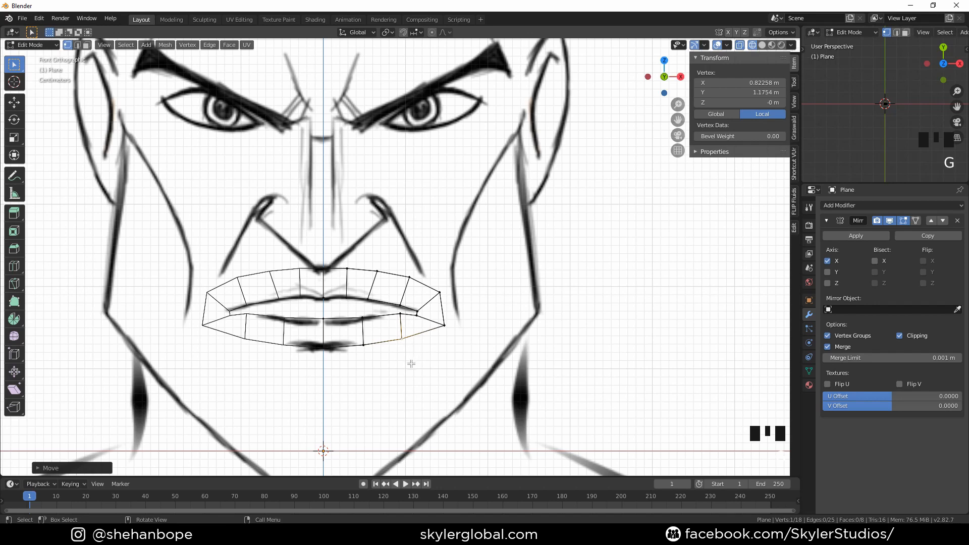
pyautogui.scroll(1, 445, 374)
pyautogui.click(415, 336)
pyautogui.press('g')
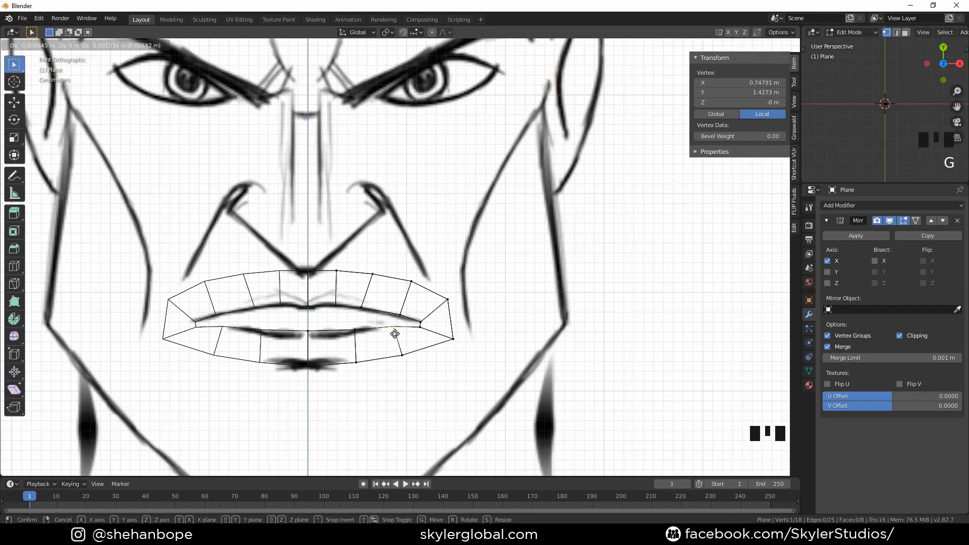
pyautogui.click(396, 333)
pyautogui.click(423, 328)
pyautogui.press('g')
pyautogui.click(414, 328)
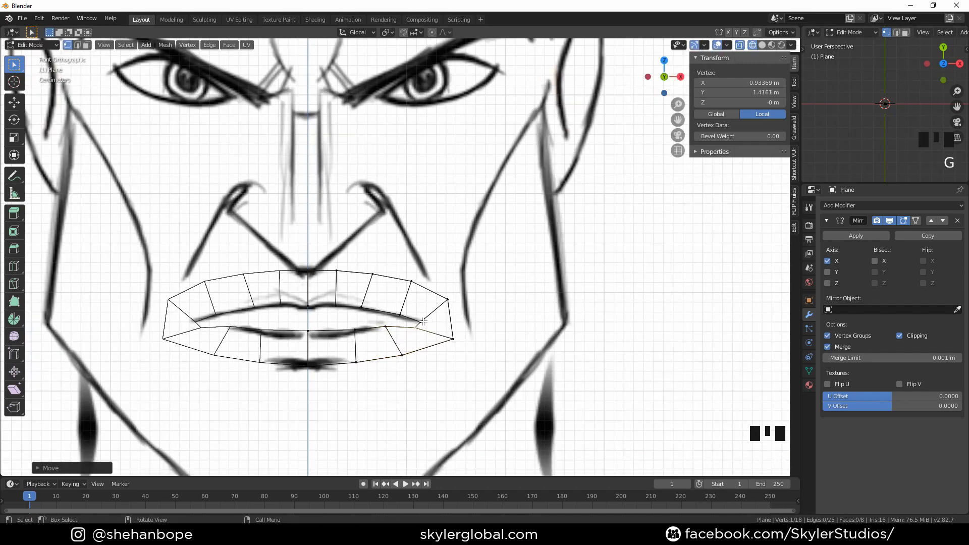
# Move the mouth corner vertices to match the corner of the drawn lips
pyautogui.click(425, 320)
pyautogui.press('g')
pyautogui.click(428, 320)
pyautogui.click(448, 300)
pyautogui.press('g')
pyautogui.click(458, 311)
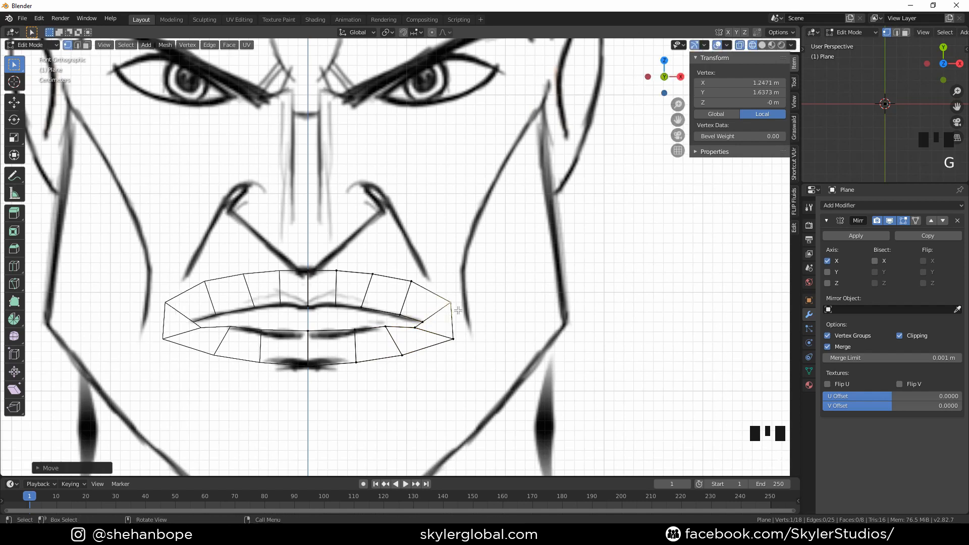
# Move the upper lip's central edges to follow the drawn upper lip line
pyautogui.scroll(-1, 402, 329)
pyautogui.keyDown('shift'); pyautogui.moveTo(419, 248); pyautogui.dragTo(427, 268, button='middle'); pyautogui.keyUp('shift')
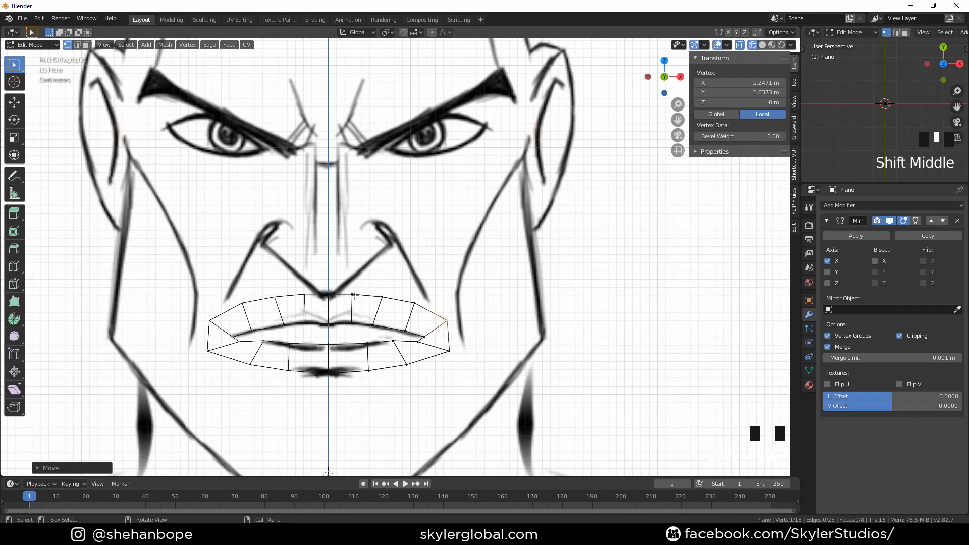
pyautogui.click(382, 297)
pyautogui.moveTo(303, 266); pyautogui.dragTo(390, 310)
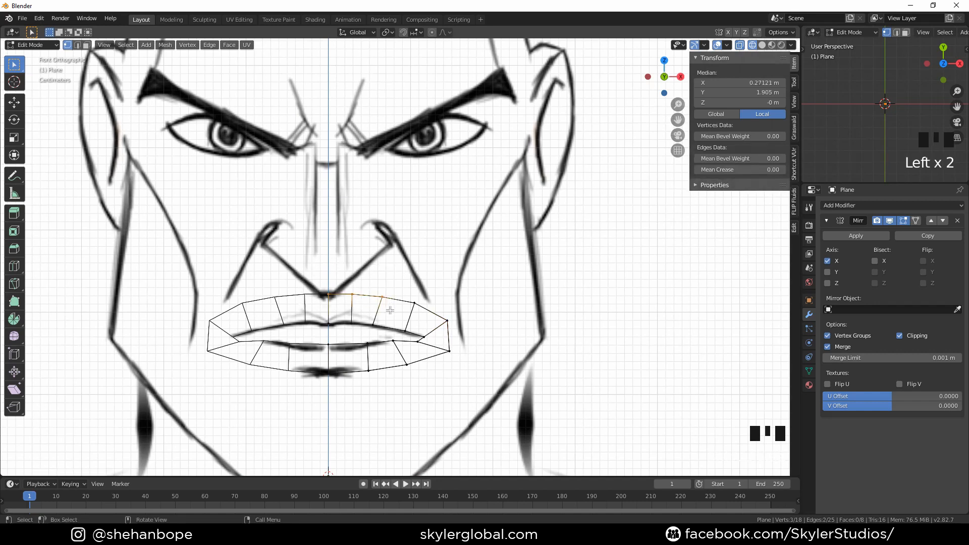
pyautogui.press('g')
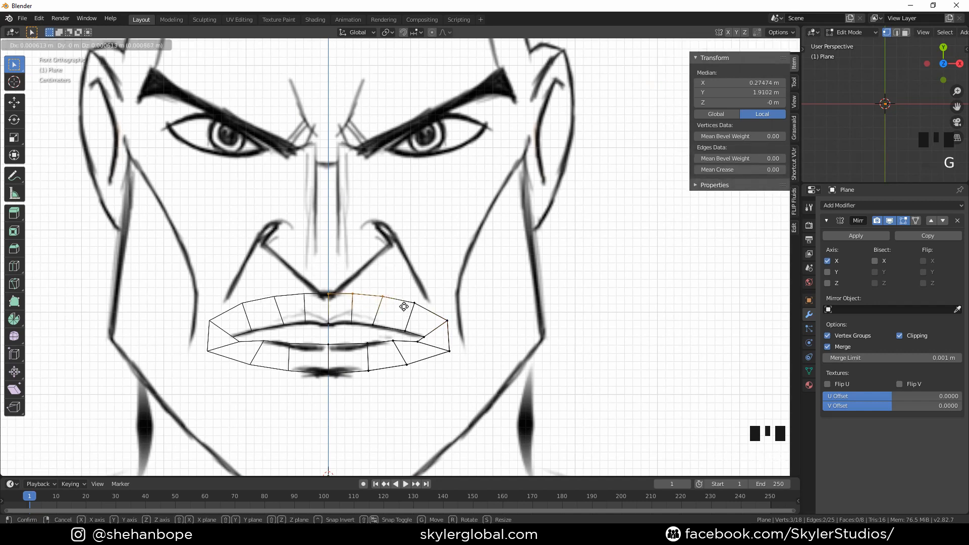
pyautogui.click(404, 303)
# Nudge the upper lip's outer top vertex onto the drawn upper lip line
pyautogui.click(384, 290)
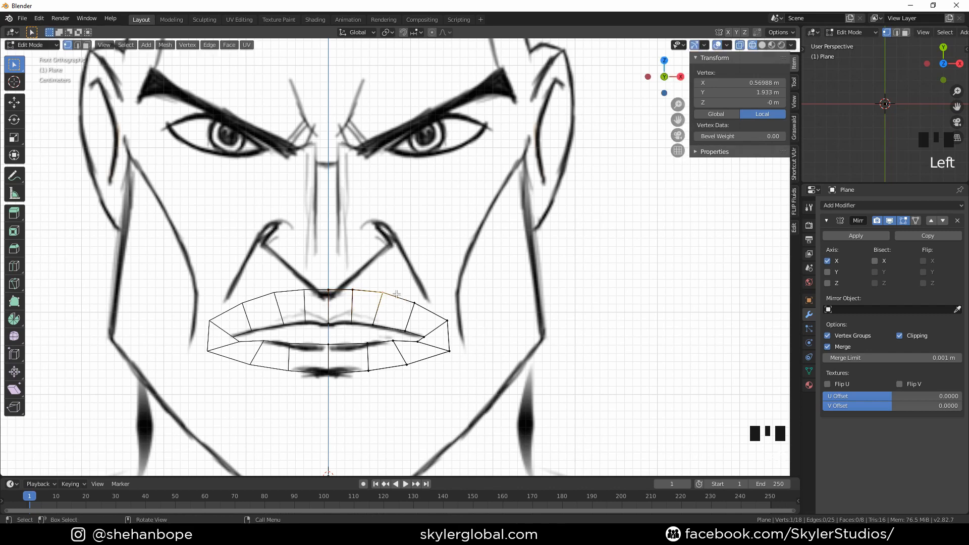
pyautogui.press('g')
pyautogui.click(339, 282)
# Extrude the upper lip's top edges upward to the base of the nose
pyautogui.moveTo(315, 282); pyautogui.dragTo(396, 303)
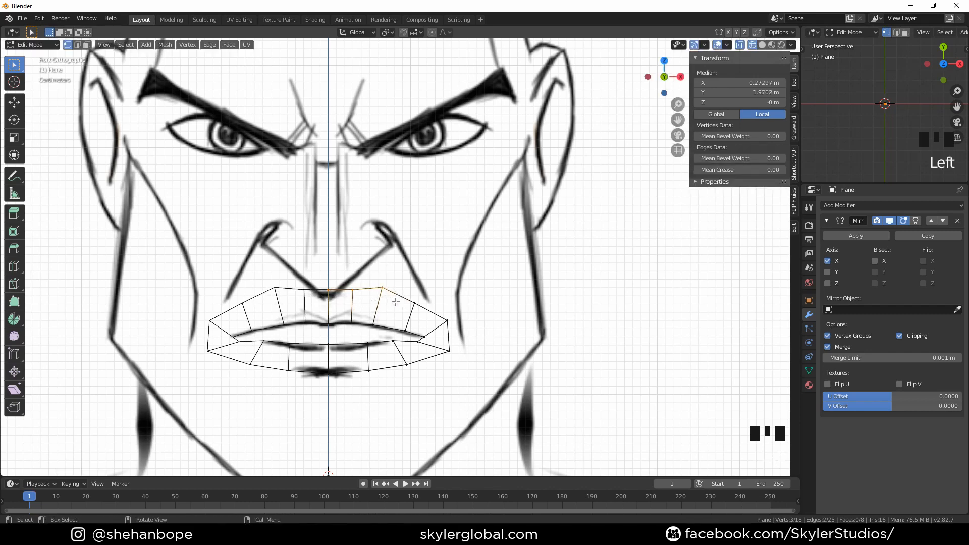
pyautogui.press('e')
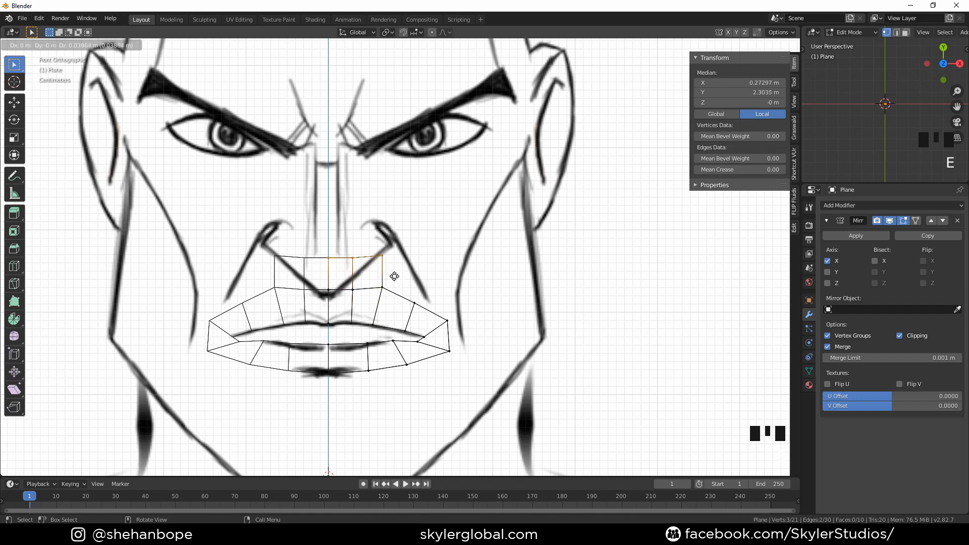
pyautogui.click(389, 259)
# Move the new row's vertices to follow the drawn lines of the philtrum and nose base
pyautogui.click(388, 259)
pyautogui.press('g')
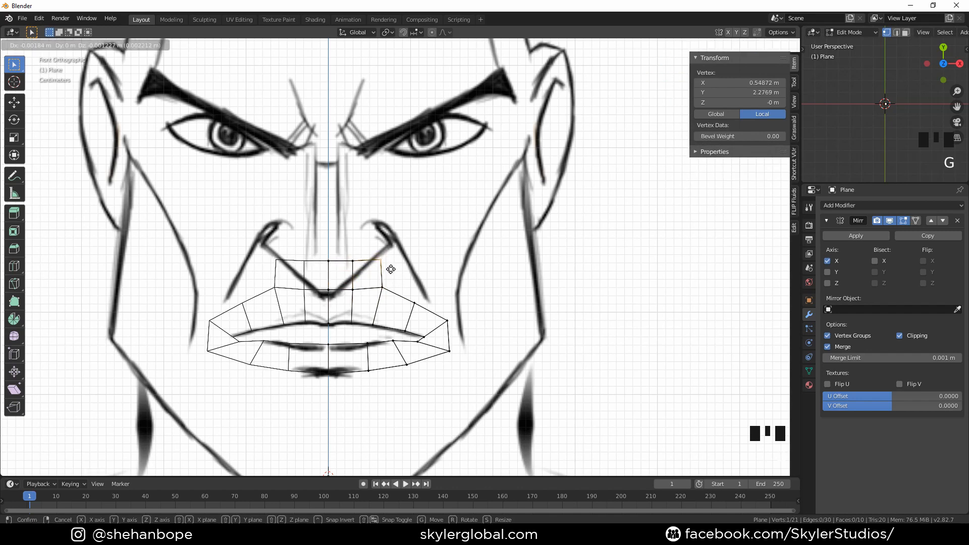
pyautogui.click(382, 287)
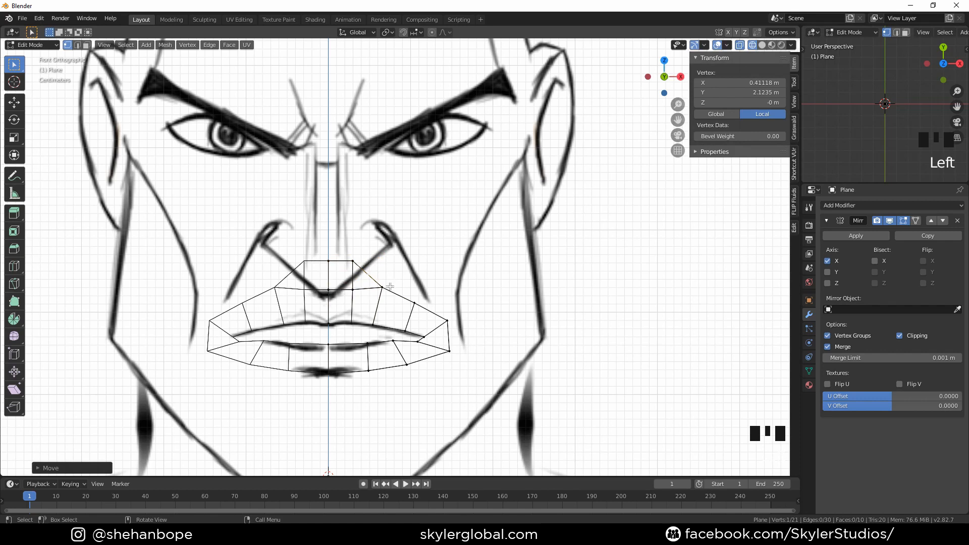
pyautogui.click(390, 287)
pyautogui.press('g')
pyautogui.click(406, 284)
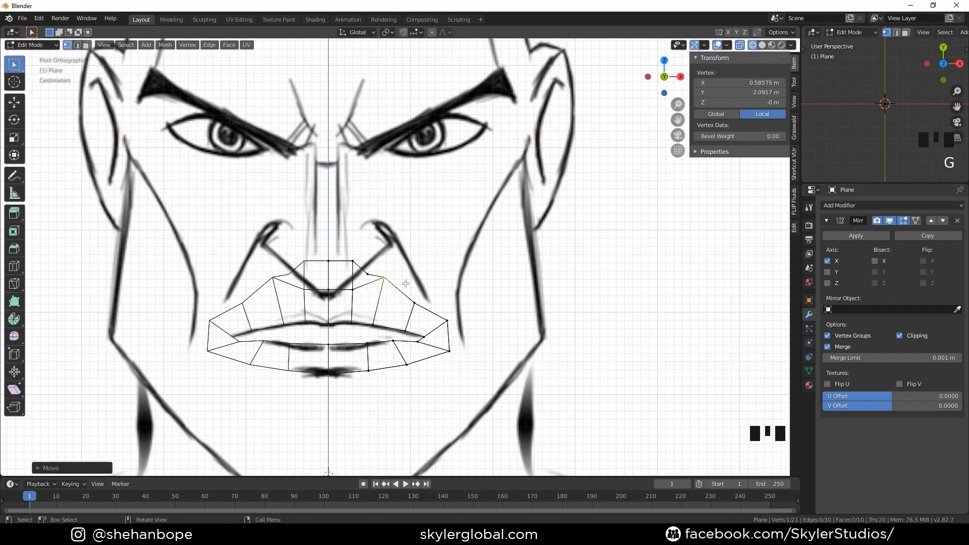
pyautogui.click(357, 265)
pyautogui.press('g')
pyautogui.click(355, 271)
pyautogui.click(333, 266)
pyautogui.press('g')
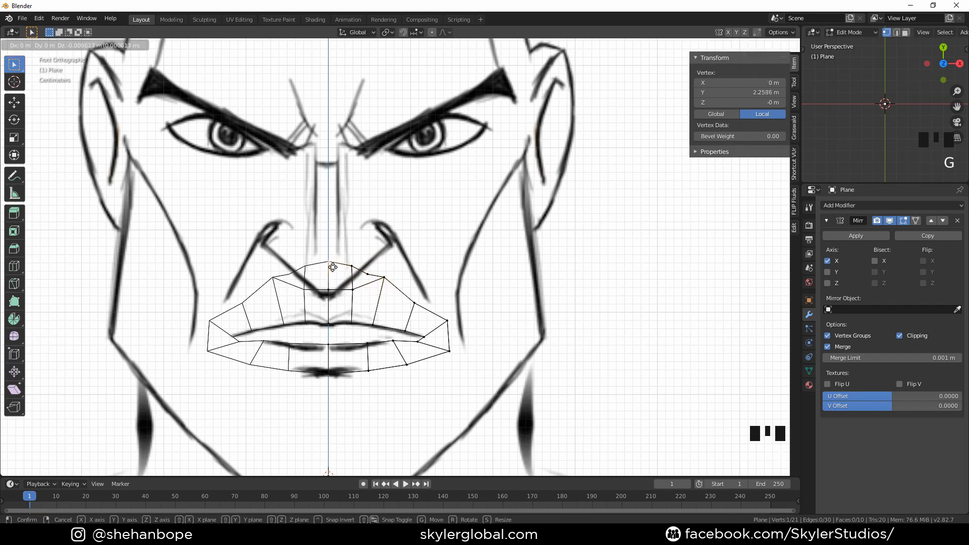
pyautogui.click(333, 272)
# Extrude the top edges up another row and move its outer vertex onto the drawn nostril wing
pyautogui.moveTo(326, 253); pyautogui.dragTo(395, 284)
pyautogui.press('e')
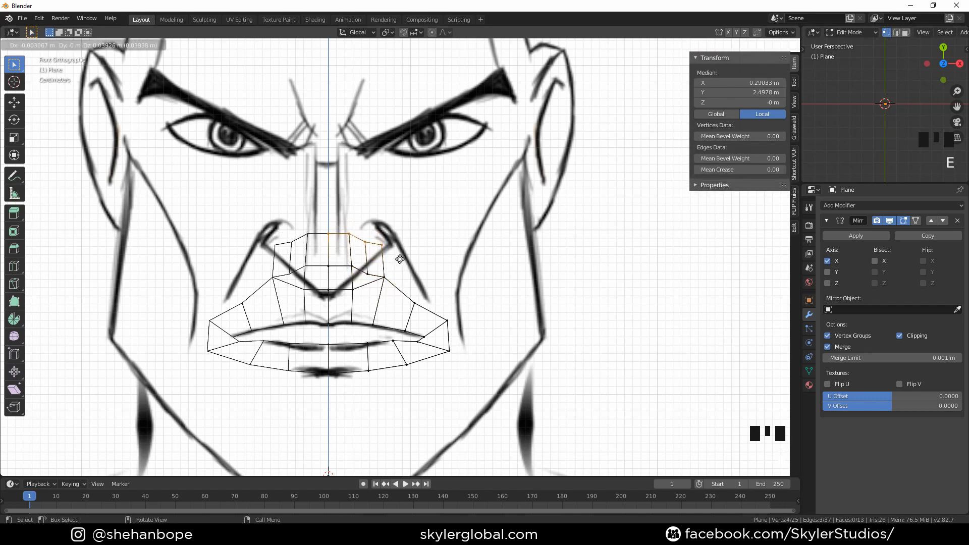
pyautogui.click(401, 259)
pyautogui.click(364, 236)
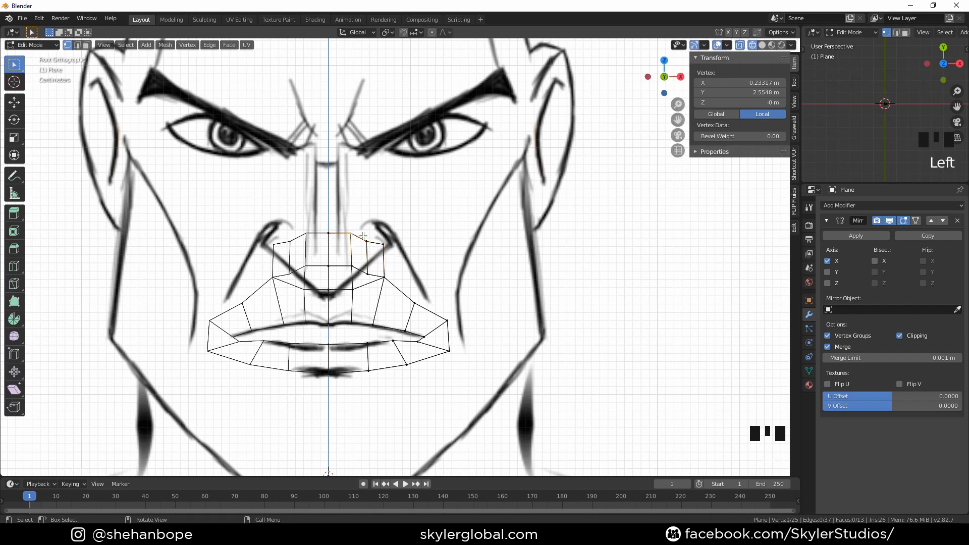
pyautogui.click(398, 244)
pyautogui.press('g')
pyautogui.click(397, 241)
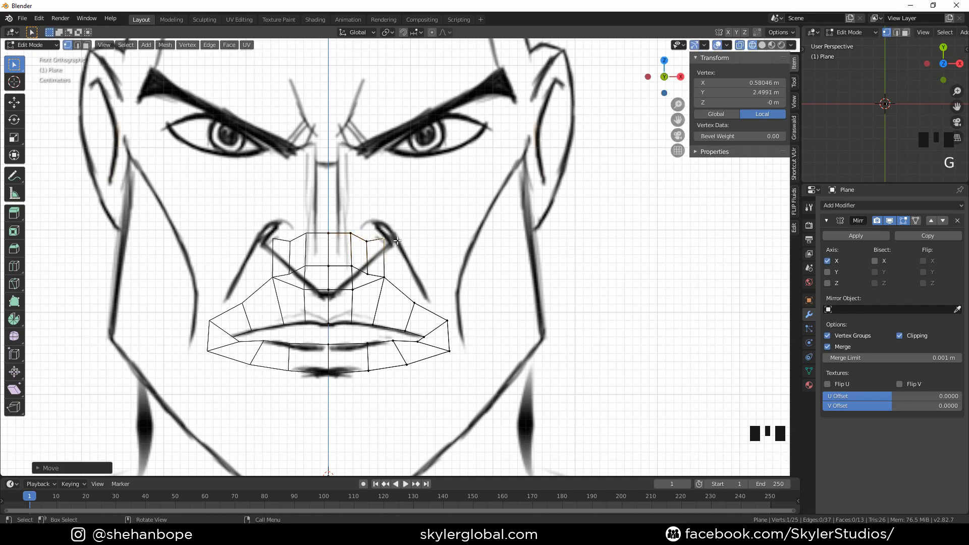
# Extrude the central top edges upward twice to build the nose bridge up between the eyebrows
pyautogui.moveTo(322, 222); pyautogui.dragTo(371, 246)
pyautogui.press('e')
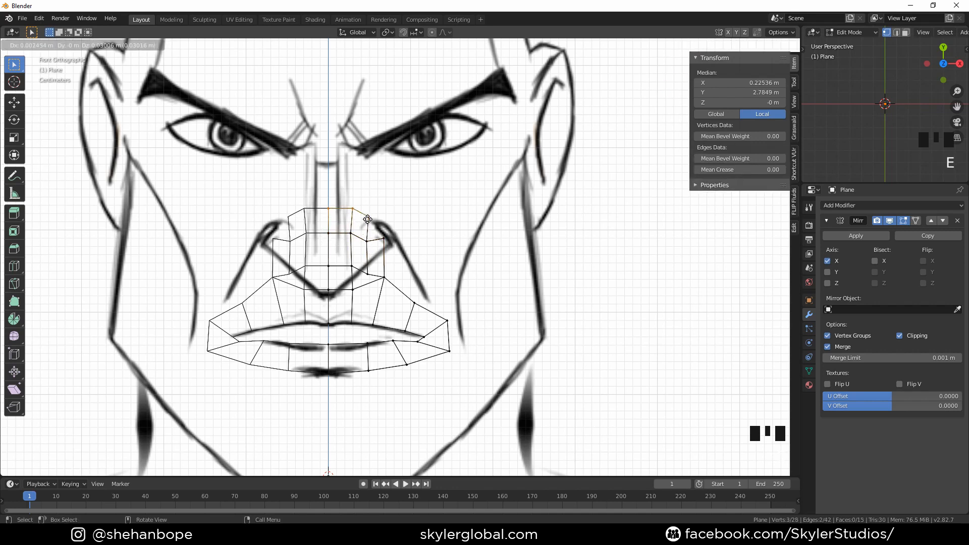
pyautogui.click(366, 176)
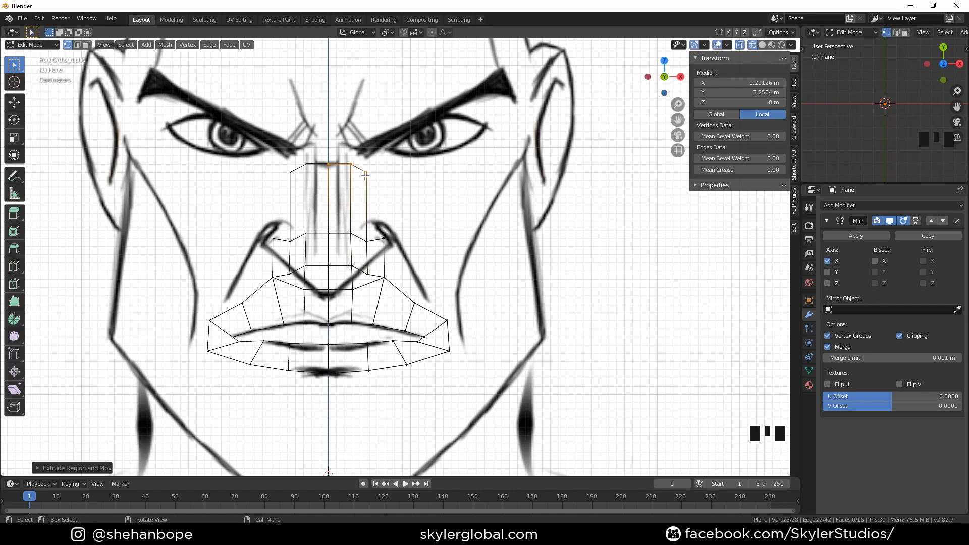
pyautogui.scroll(-1, 366, 181)
pyautogui.press('e')
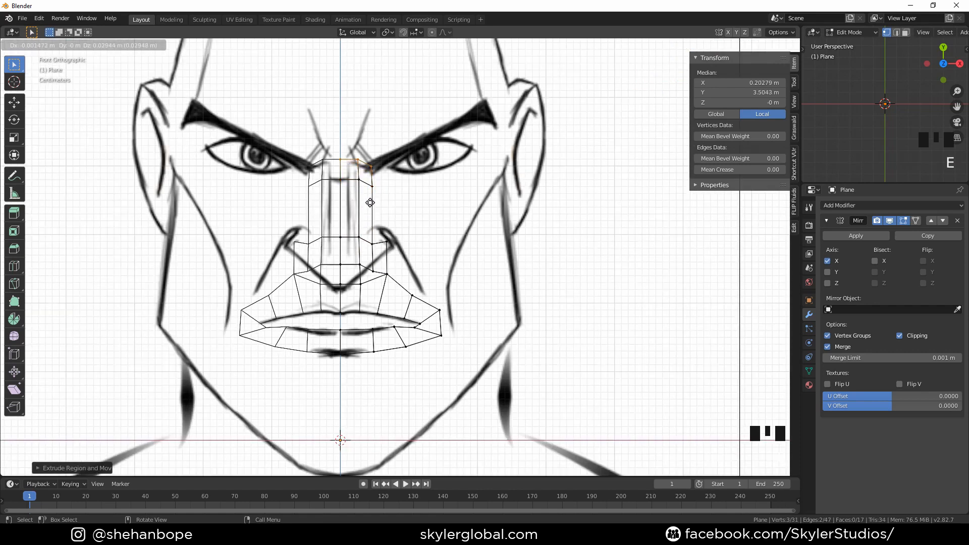
pyautogui.click(370, 201)
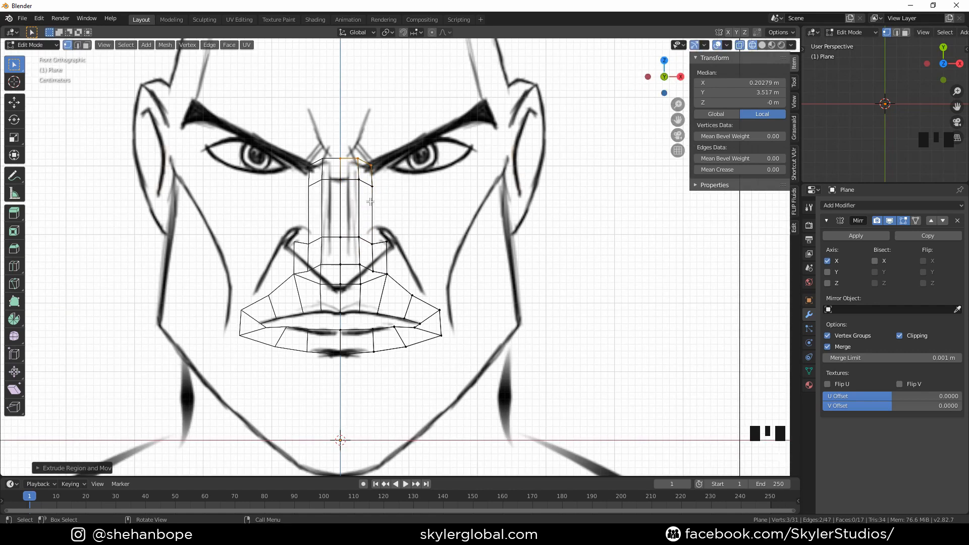
# Select the centre-line lip vertices and move them forward in depth to match the side profile's lips
pyautogui.press('KP_3')
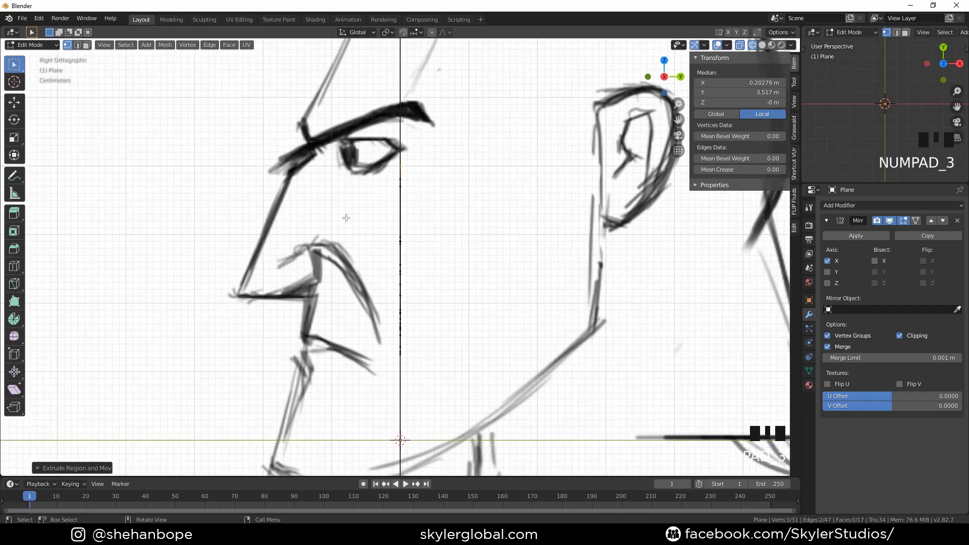
pyautogui.scroll(-2, 346, 217)
pyautogui.moveTo(347, 217); pyautogui.dragTo(465, 222, button='middle')
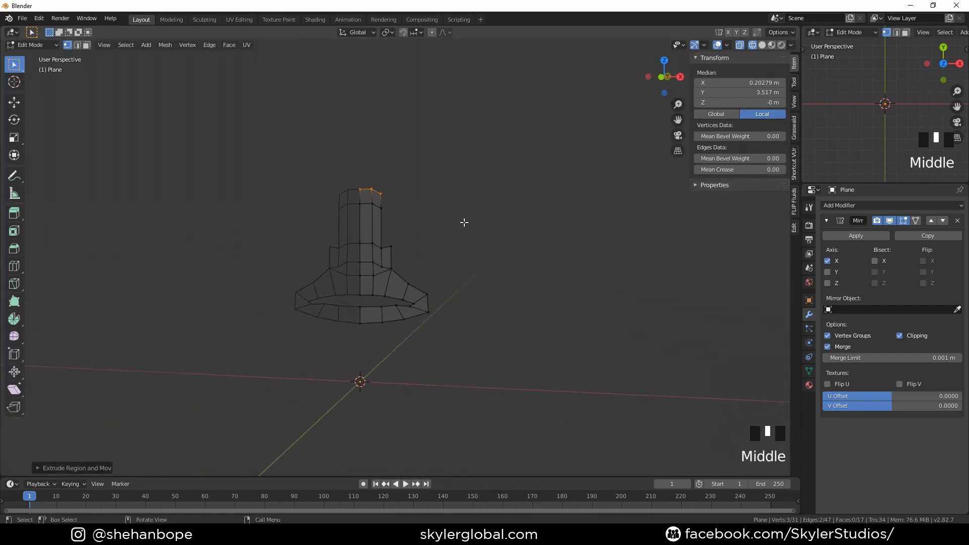
pyautogui.scroll(2, 334, 342)
pyautogui.click(350, 283)
pyautogui.keyDown('shift'); pyautogui.click(349, 310); pyautogui.keyUp('shift')
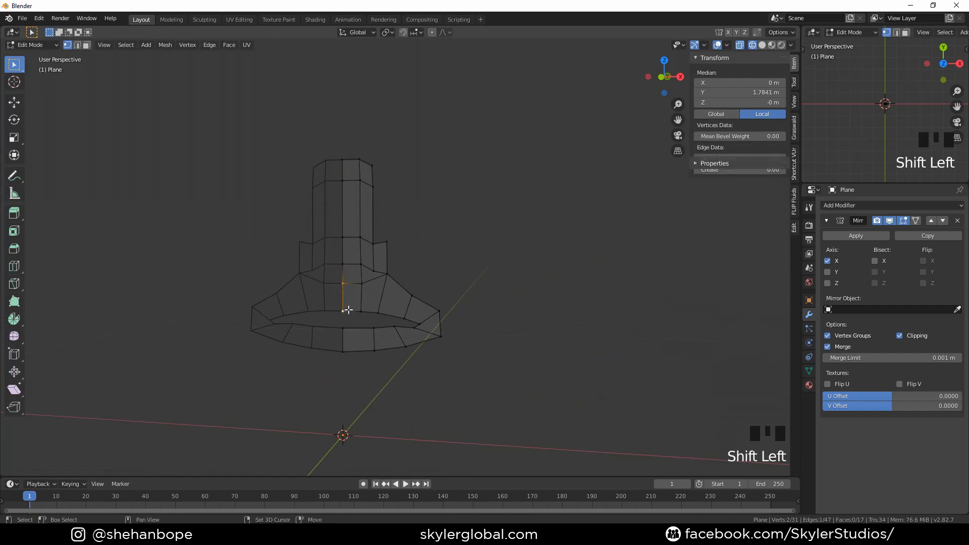
pyautogui.keyDown('shift'); pyautogui.click(343, 328); pyautogui.keyUp('shift')
pyautogui.keyDown('shift'); pyautogui.click(343, 350); pyautogui.keyUp('shift')
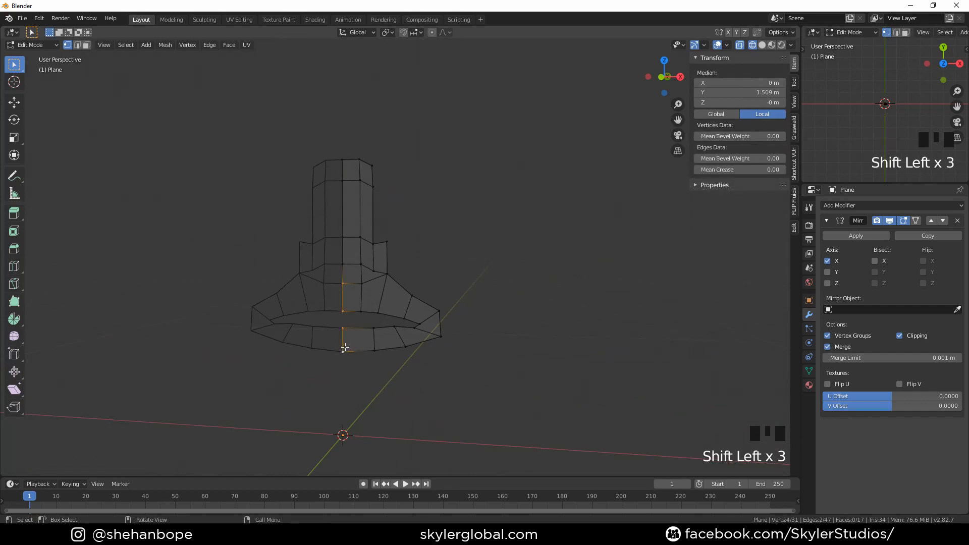
pyautogui.press('KP_3')
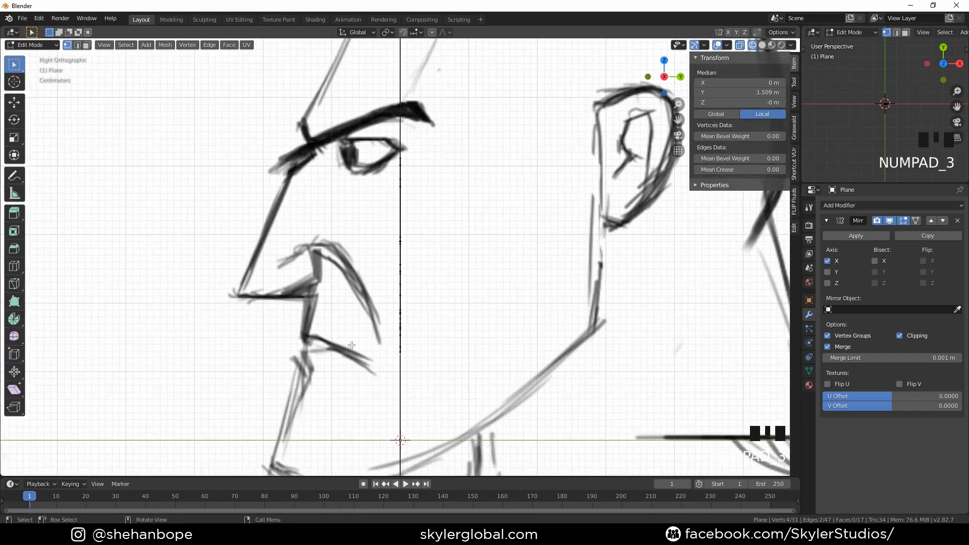
pyautogui.press('g')
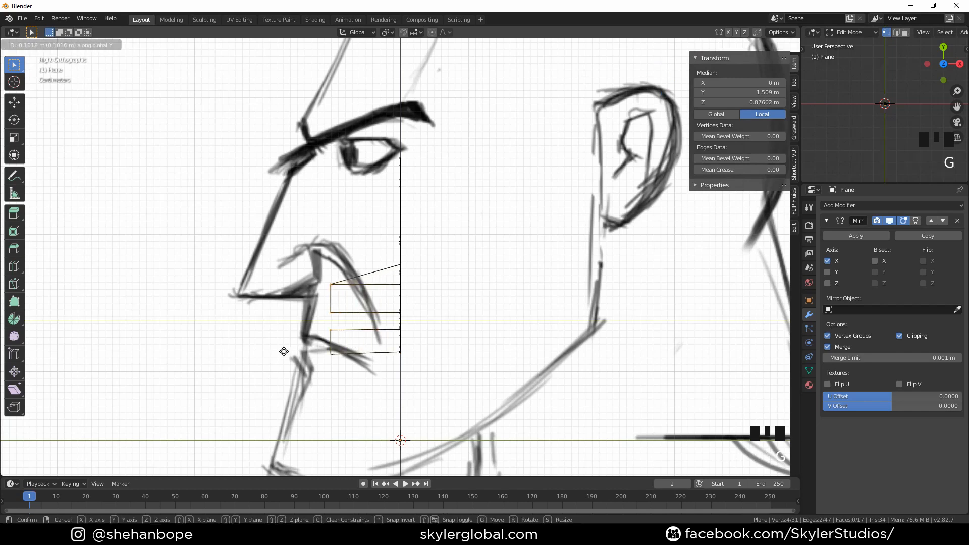
pyautogui.click(263, 355)
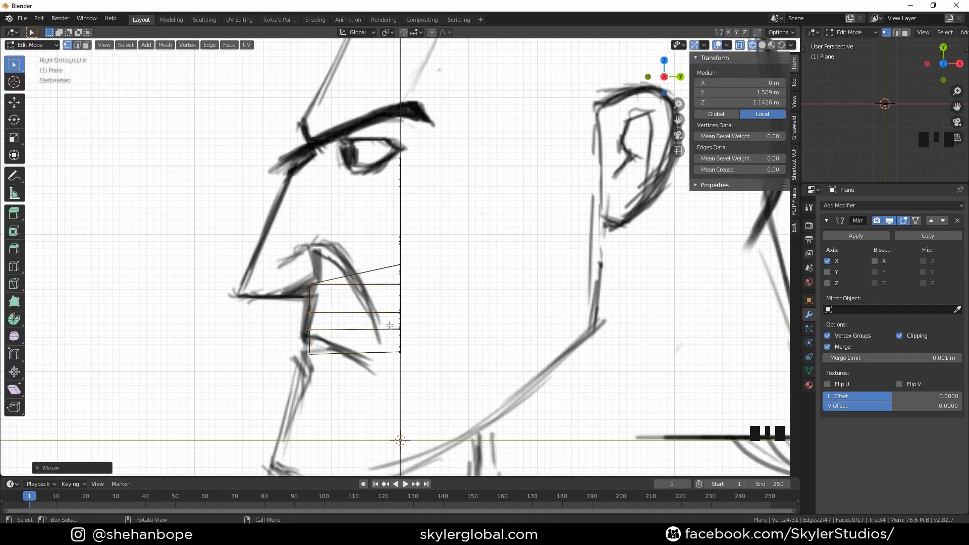
# Push the next column of lip vertices forward to follow the lips' side profile
pyautogui.moveTo(390, 325); pyautogui.dragTo(456, 328, button='middle')
pyautogui.scroll(2, 385, 325)
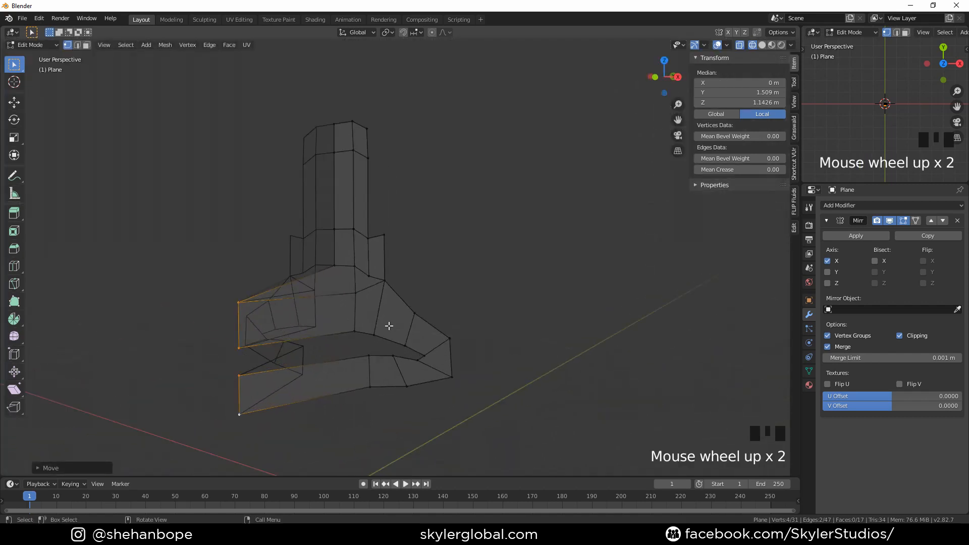
pyautogui.click(362, 322)
pyautogui.keyDown('shift'); pyautogui.click(360, 301); pyautogui.keyUp('shift')
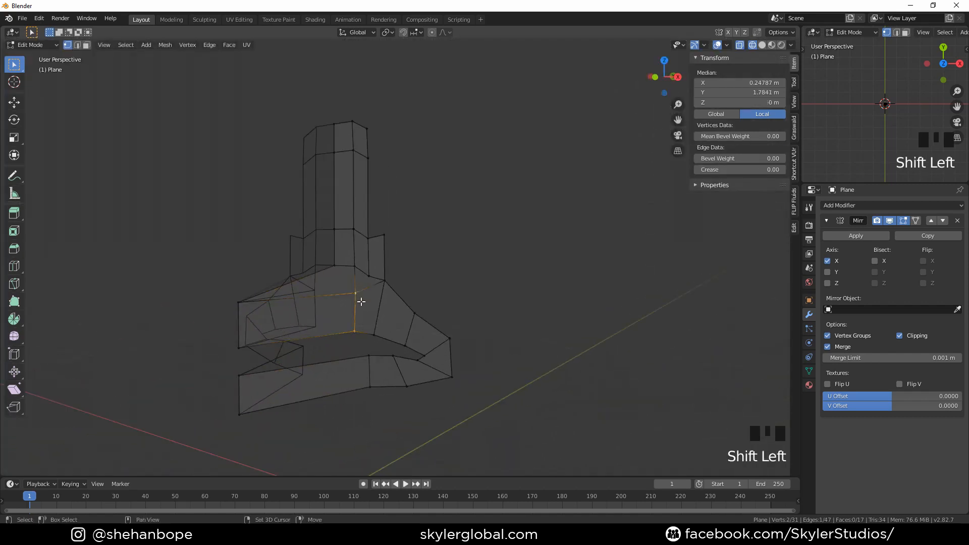
pyautogui.keyDown('shift'); pyautogui.click(369, 353); pyautogui.keyUp('shift')
pyautogui.keyDown('shift'); pyautogui.click(376, 381); pyautogui.keyUp('shift')
pyautogui.press('KP_3')
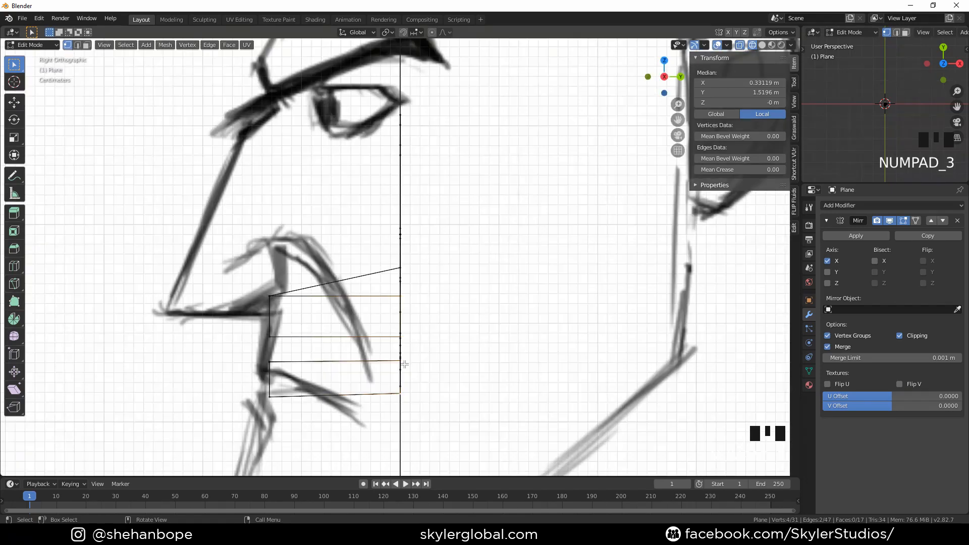
pyautogui.press('g')
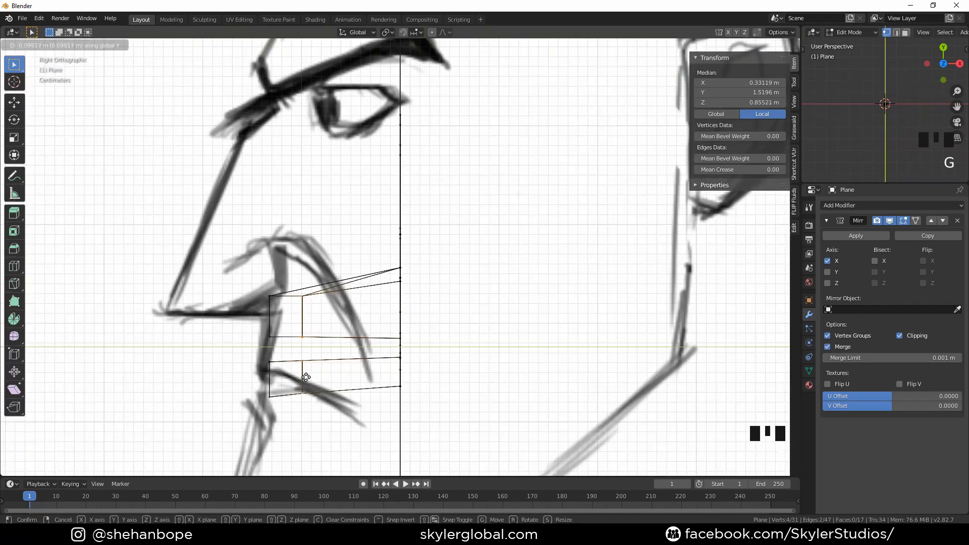
pyautogui.click(302, 379)
# Adjust the depth of the third column of lip vertices to match the profile drawing
pyautogui.moveTo(301, 378); pyautogui.dragTo(420, 326, button='middle')
pyautogui.click(386, 281)
pyautogui.keyDown('shift'); pyautogui.click(375, 334); pyautogui.keyUp('shift')
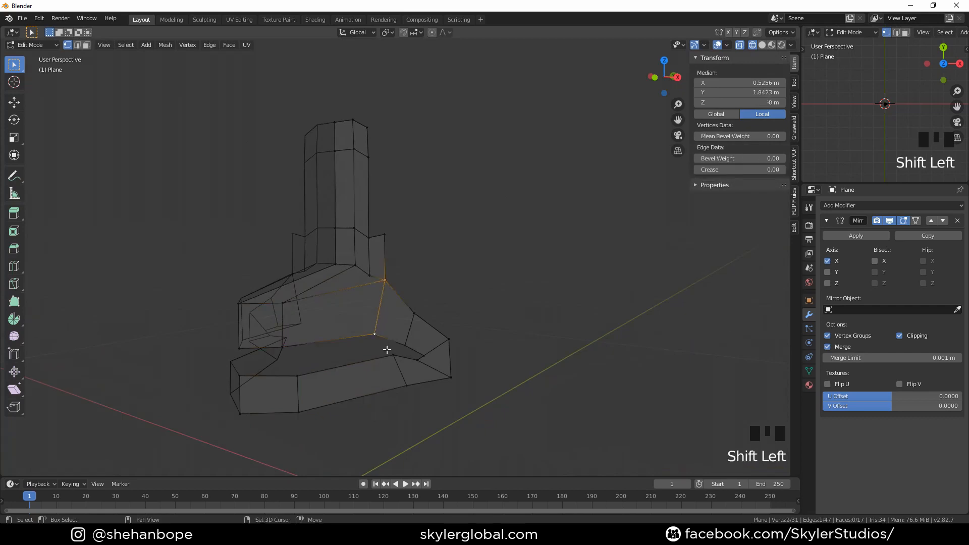
pyautogui.keyDown('shift'); pyautogui.click(393, 355); pyautogui.keyUp('shift')
pyautogui.keyDown('shift'); pyautogui.click(408, 384); pyautogui.keyUp('shift')
pyautogui.press('KP_3')
pyautogui.press('g')
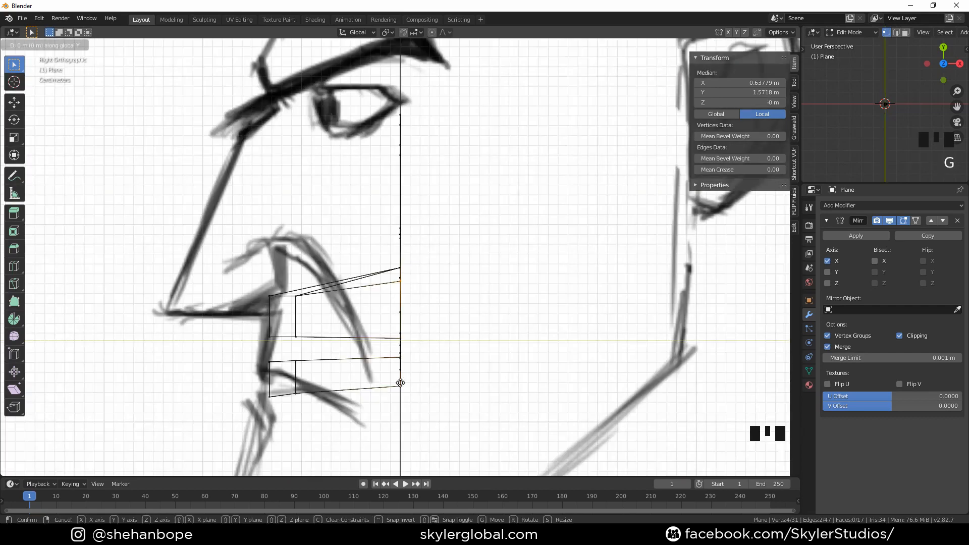
pyautogui.click(313, 398)
# Move the vertices near the mouth corner back in depth to follow the side drawing
pyautogui.moveTo(313, 398); pyautogui.dragTo(465, 334, button='middle')
pyautogui.click(404, 339)
pyautogui.keyDown('shift'); pyautogui.click(422, 316); pyautogui.keyUp('shift')
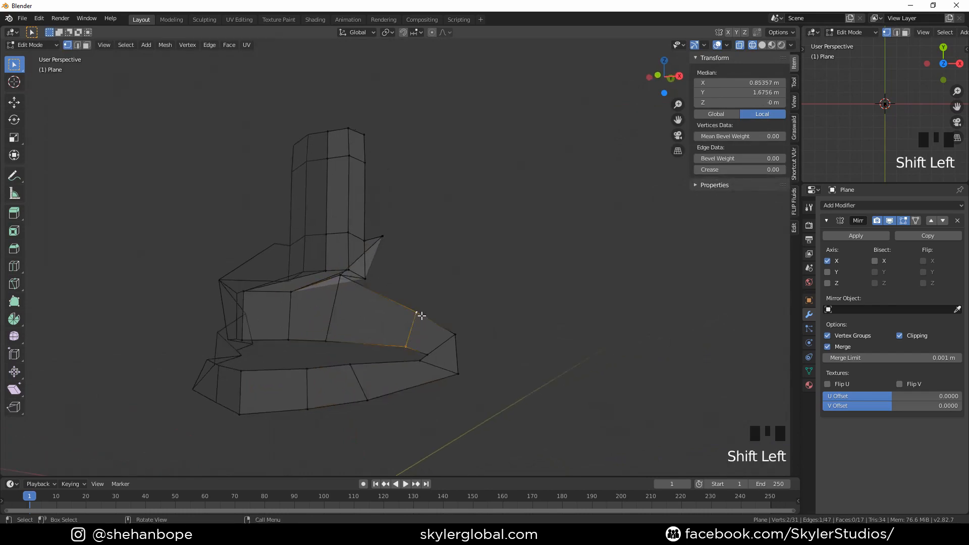
pyautogui.press('KP_3')
pyautogui.press('g')
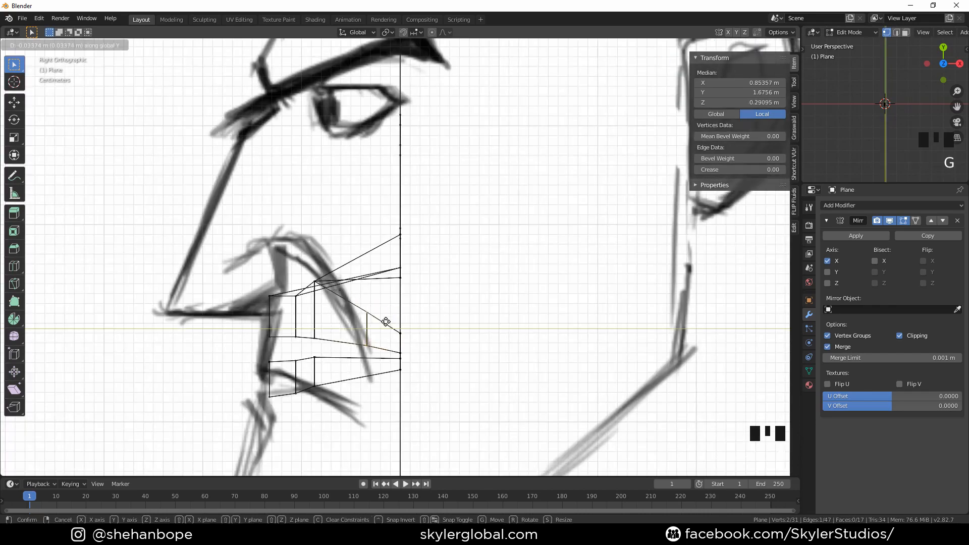
pyautogui.click(363, 324)
# Box-select the mouth corner vertices and move them back along the depth axis to the drawn corner
pyautogui.moveTo(407, 335); pyautogui.dragTo(461, 362, button='middle')
pyautogui.keyDown('shift'); pyautogui.click(439, 382); pyautogui.keyUp('shift')
pyautogui.press('KP_3')
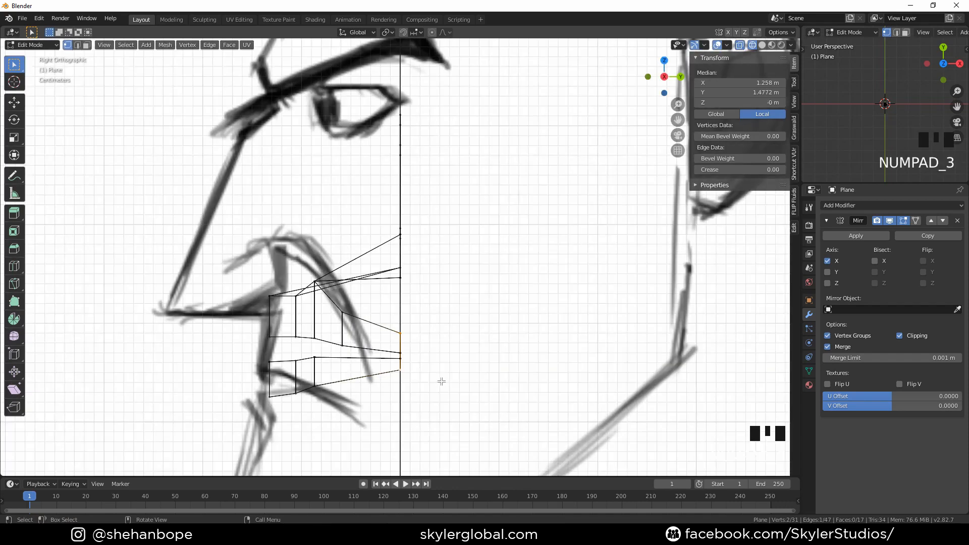
pyautogui.moveTo(461, 307); pyautogui.dragTo(391, 390)
pyautogui.press('g')
pyautogui.click(386, 397)
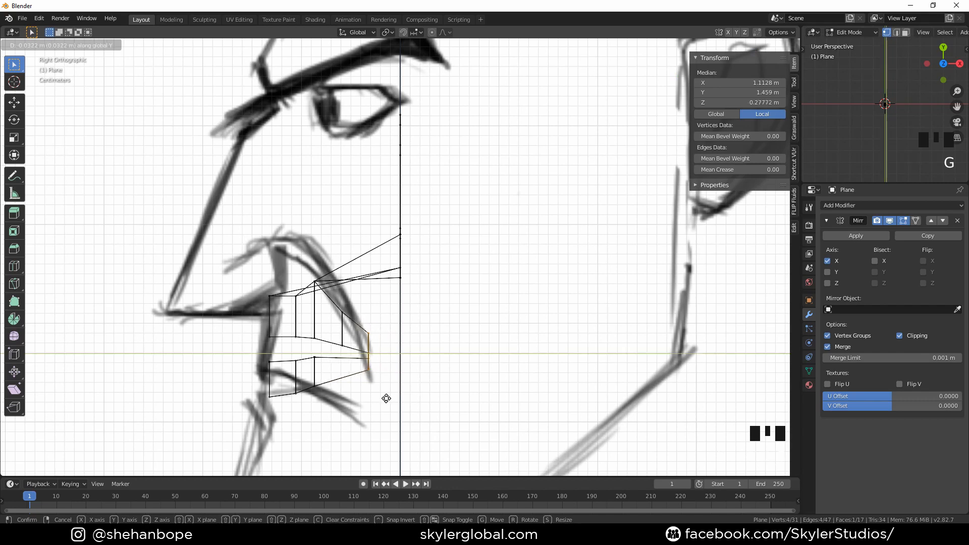
# Move the outermost mouth-corner vertices back to meet the profile's mouth corner
pyautogui.moveTo(386, 397); pyautogui.dragTo(433, 344, button='middle')
pyautogui.click(407, 343)
pyautogui.keyDown('shift'); pyautogui.click(416, 386); pyautogui.keyUp('shift')
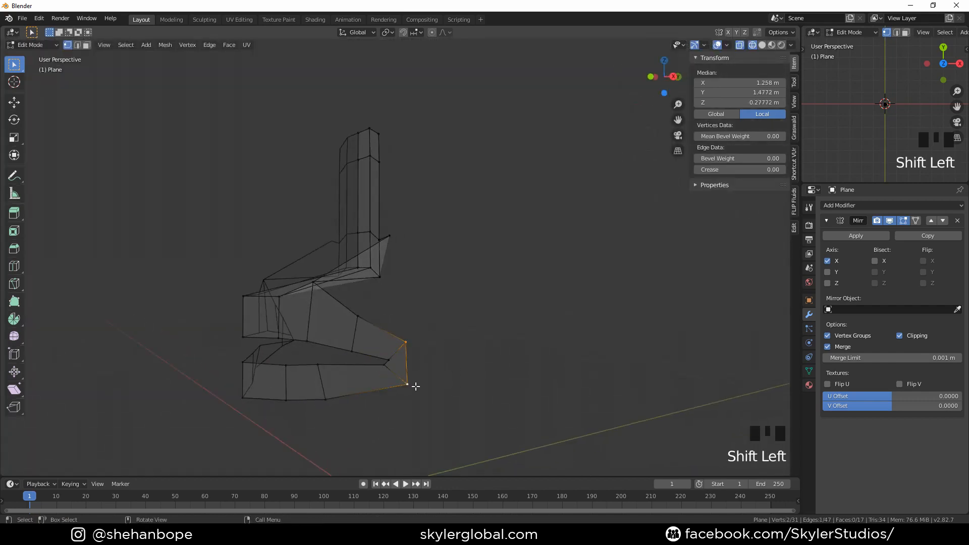
pyautogui.press('KP_3')
pyautogui.press('g')
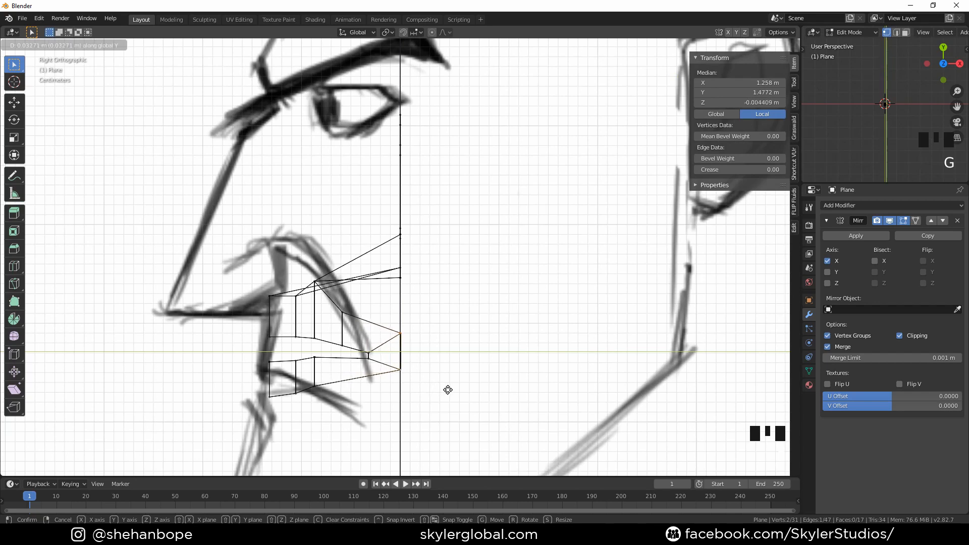
pyautogui.click(448, 389)
# Move two midline lower-lip vertices in the side view to follow the profile's lower lip outline
pyautogui.scroll(-1, 317, 397)
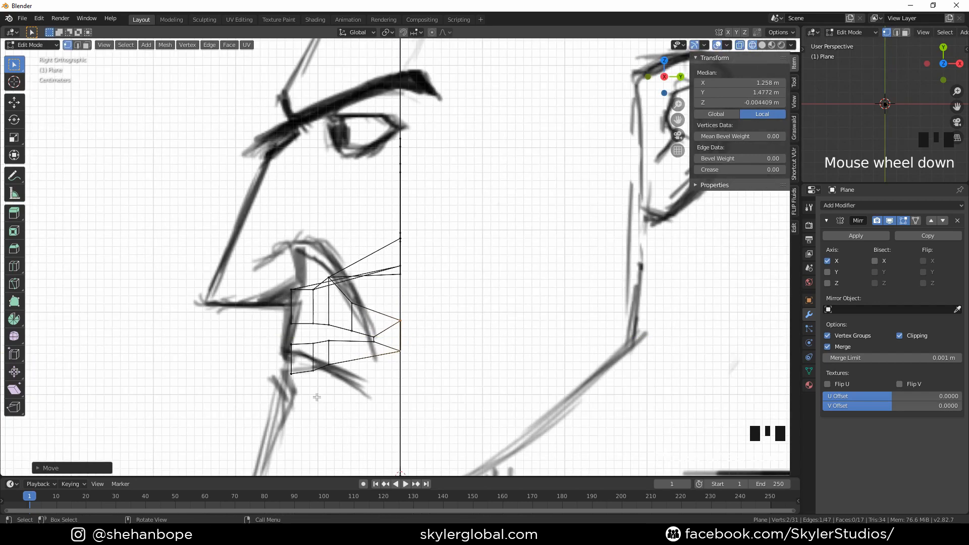
pyautogui.scroll(2, 317, 397)
pyautogui.keyDown('shift'); pyautogui.moveTo(316, 397); pyautogui.dragTo(323, 310, button='middle'); pyautogui.keyUp('shift')
pyautogui.click(323, 310)
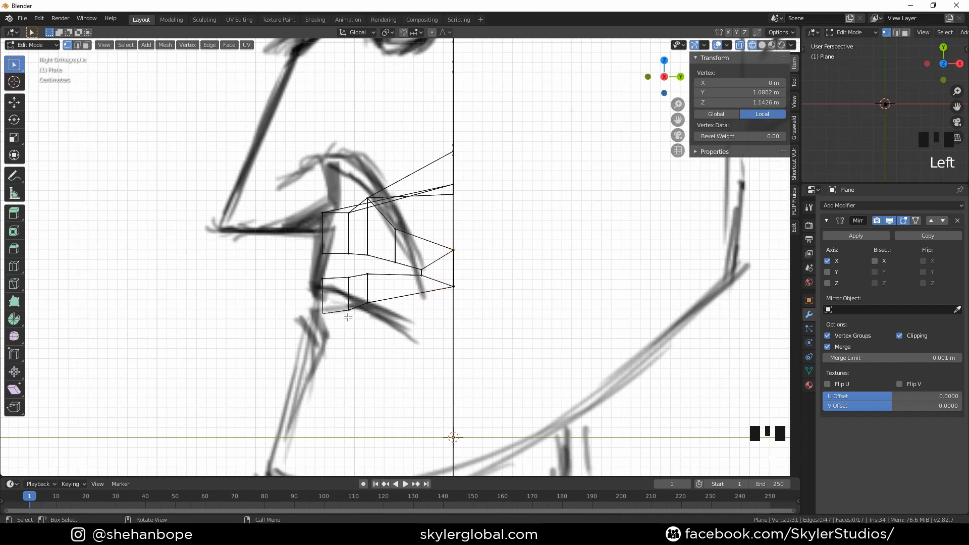
pyautogui.press('g')
pyautogui.click(324, 322)
pyautogui.click(318, 277)
pyautogui.press('g')
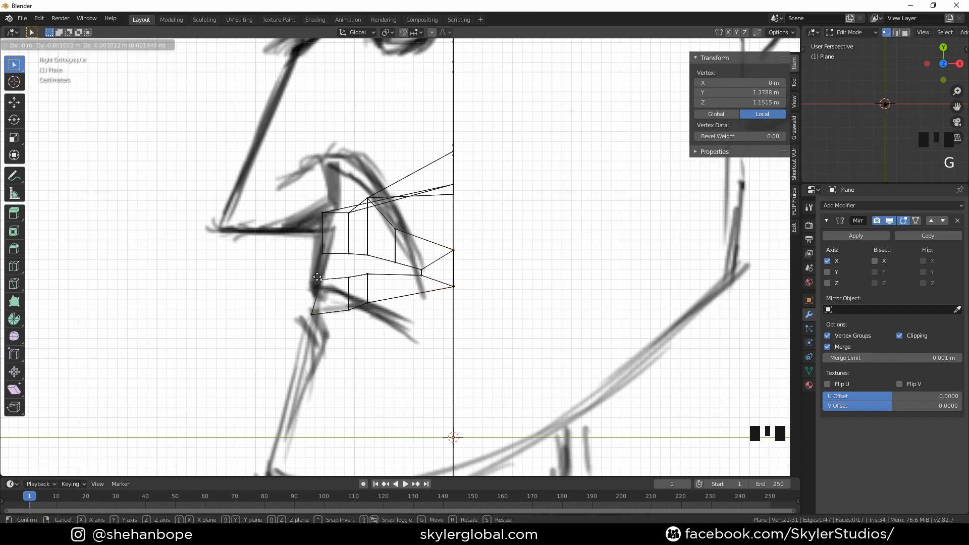
pyautogui.click(315, 278)
# Select the midline vertices running up the nose bridge and move them forward to the drawn nose in profile
pyautogui.moveTo(372, 216); pyautogui.dragTo(462, 228, button='middle')
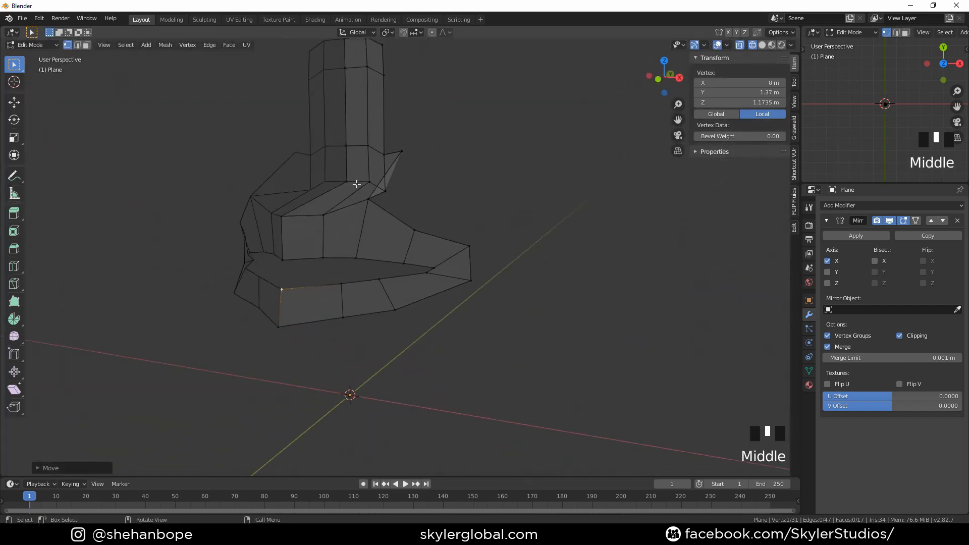
pyautogui.click(350, 181)
pyautogui.keyDown('shift'); pyautogui.click(350, 150); pyautogui.keyUp('shift')
pyautogui.keyDown('shift'); pyautogui.click(345, 59); pyautogui.keyUp('shift')
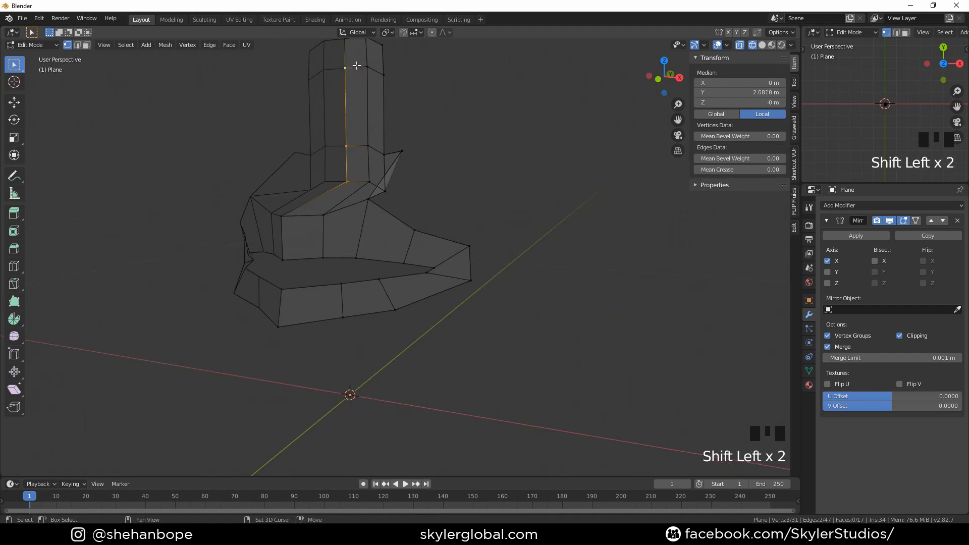
pyautogui.keyDown('shift'); pyautogui.moveTo(357, 66); pyautogui.dragTo(357, 96, button='middle'); pyautogui.keyUp('shift')
pyautogui.keyDown('shift'); pyautogui.click(349, 76); pyautogui.keyUp('shift')
pyautogui.press('KP_3')
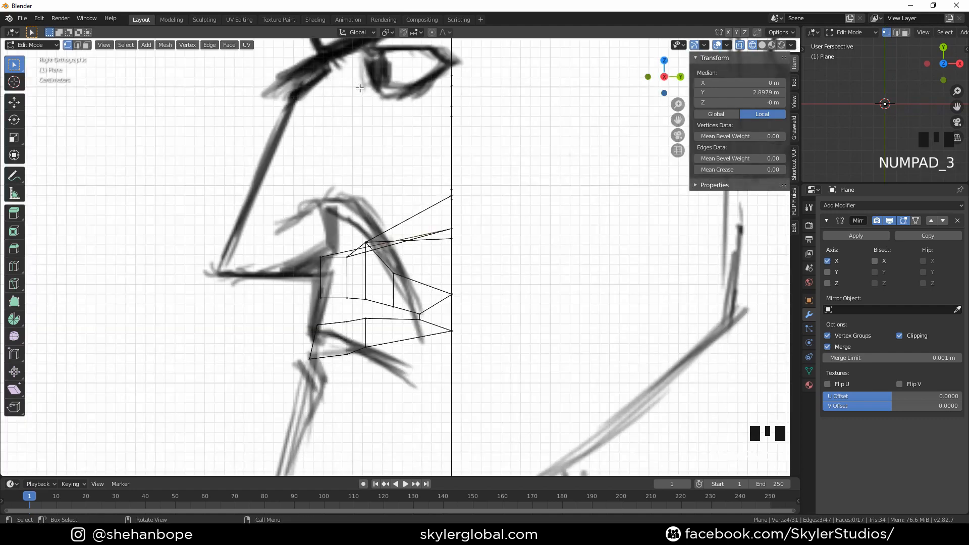
pyautogui.press('g')
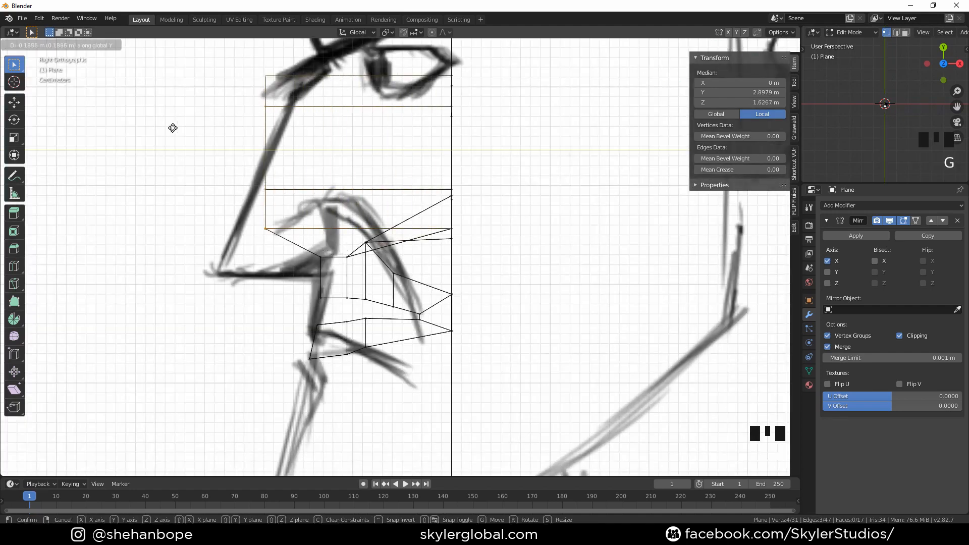
pyautogui.click(142, 162)
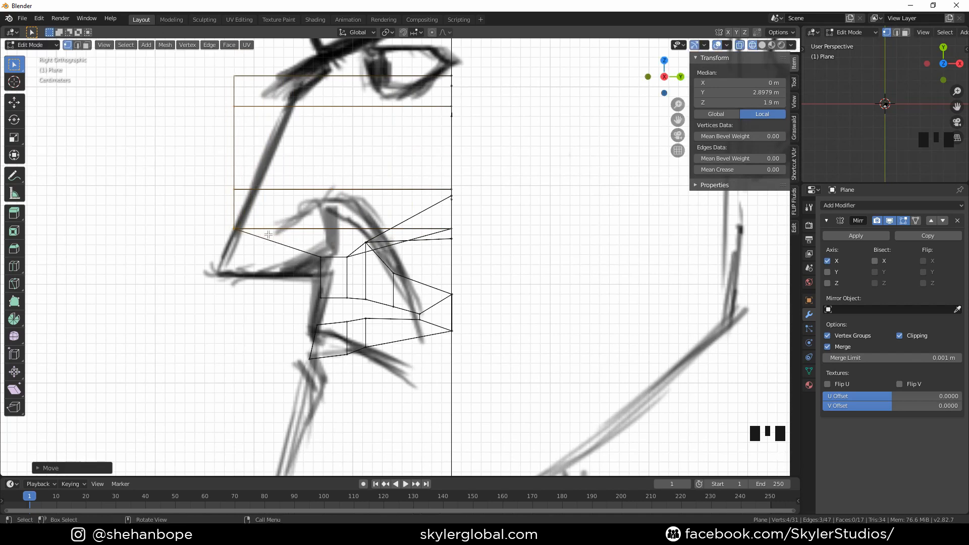
# Move the nose tip vertex down to the tip of the drawn nose
pyautogui.click(241, 234)
pyautogui.press('g')
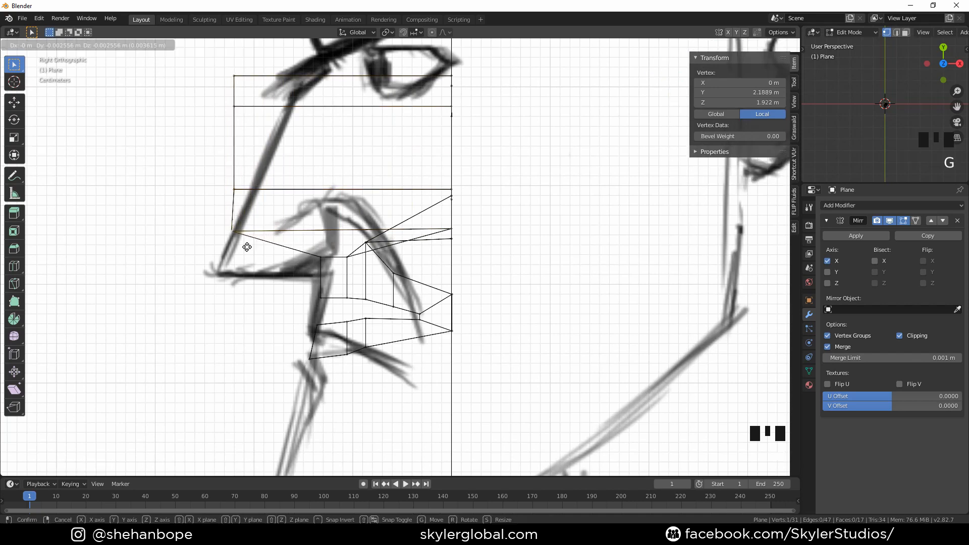
pyautogui.click(242, 268)
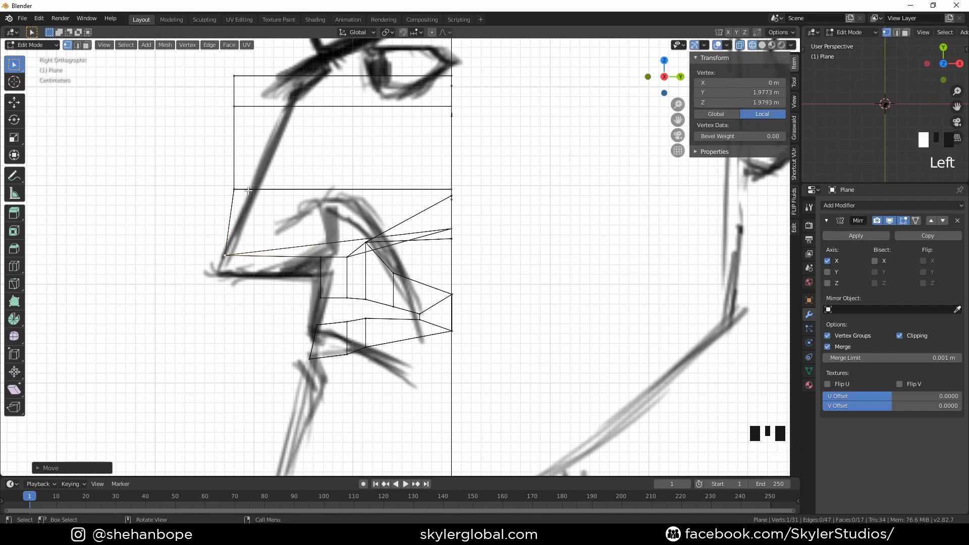
# Move the upper midline nose vertices along the drawn nose bridge up toward the brow
pyautogui.click(234, 190)
pyautogui.press('g')
pyautogui.click(249, 113)
pyautogui.press('g')
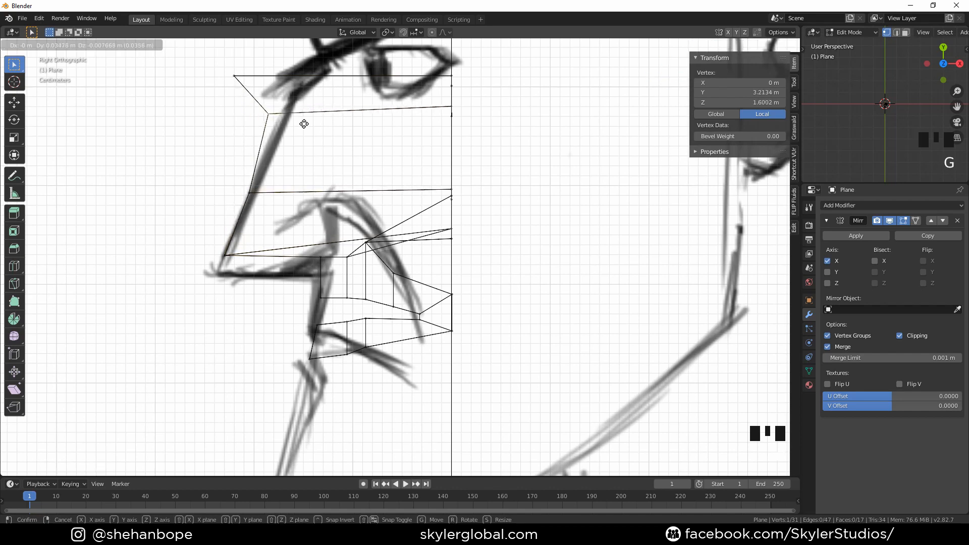
pyautogui.click(314, 125)
pyautogui.click(241, 75)
pyautogui.press('g')
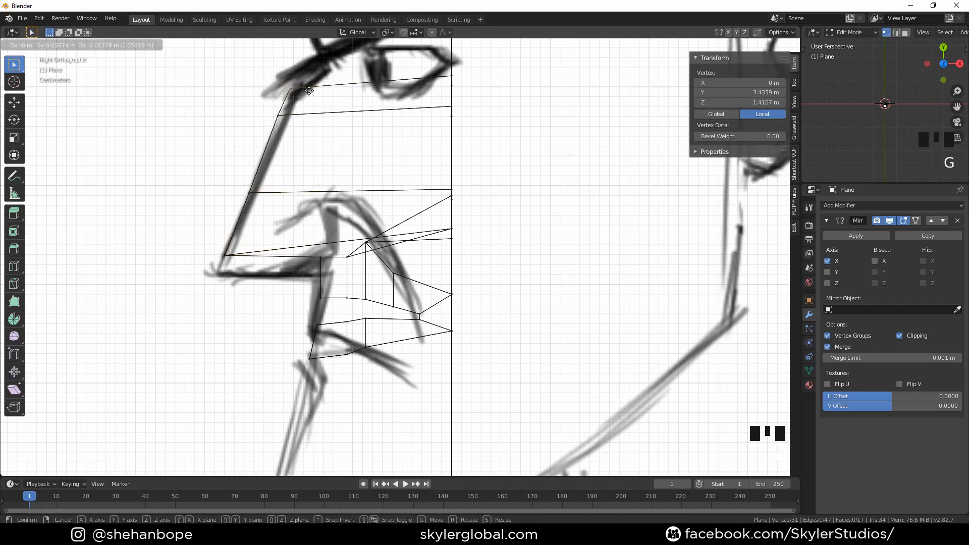
pyautogui.click(299, 90)
# Select the second column of nose vertices and move them forward along the depth axis to the nose's side
pyautogui.moveTo(339, 102); pyautogui.dragTo(400, 111, button='middle')
pyautogui.click(399, 110)
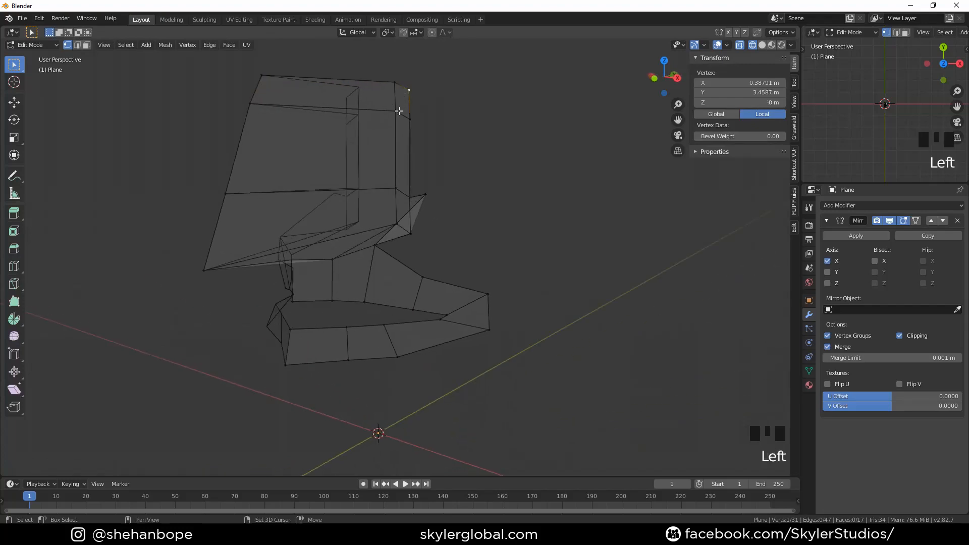
pyautogui.keyDown('shift'); pyautogui.click(396, 110); pyautogui.keyUp('shift')
pyautogui.keyDown('shift'); pyautogui.click(395, 186); pyautogui.keyUp('shift')
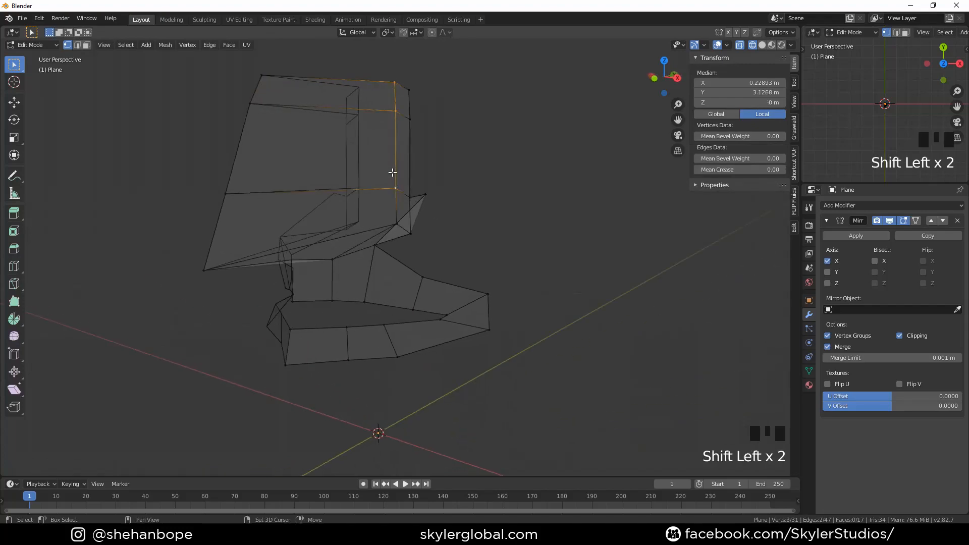
pyautogui.keyDown('shift'); pyautogui.click(395, 218); pyautogui.keyUp('shift')
pyautogui.press('KP_3')
pyautogui.press('g')
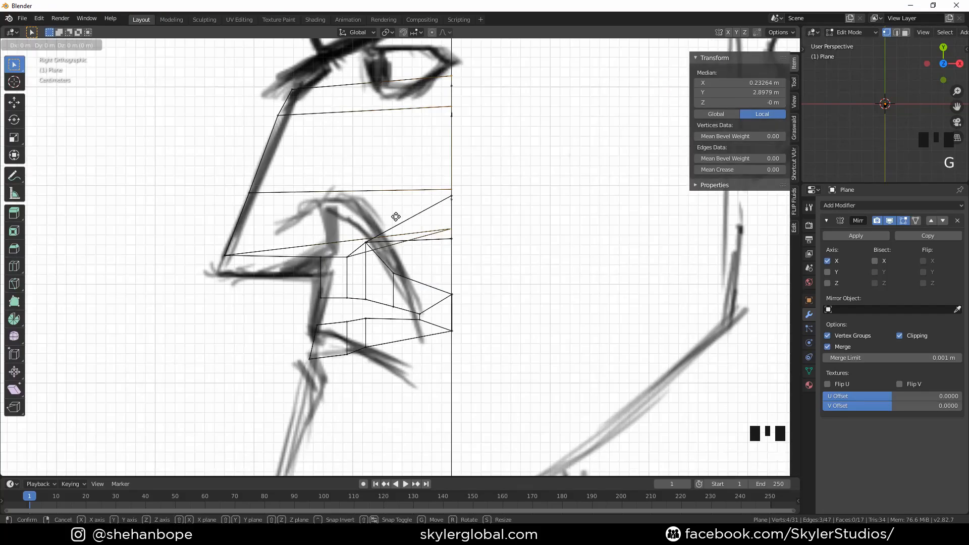
pyautogui.press('y')
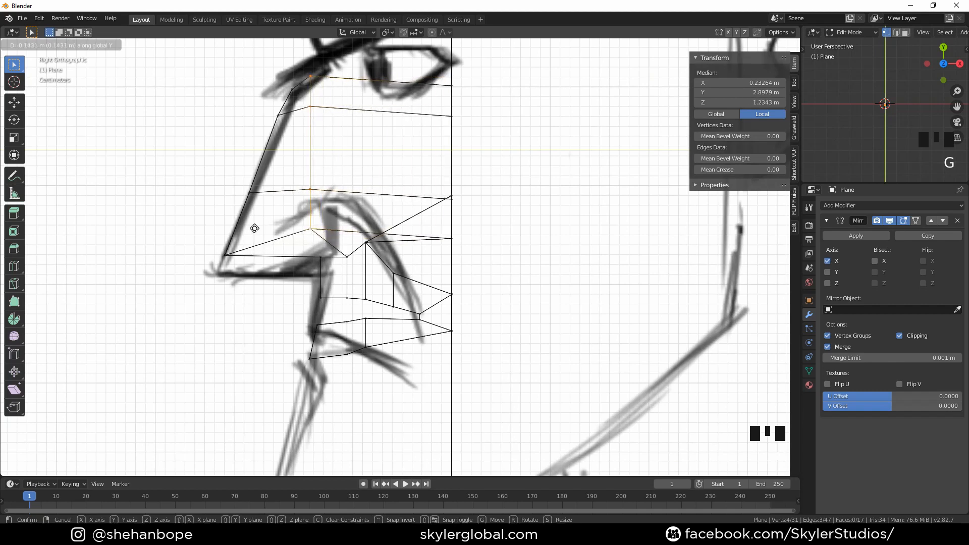
pyautogui.click(261, 232)
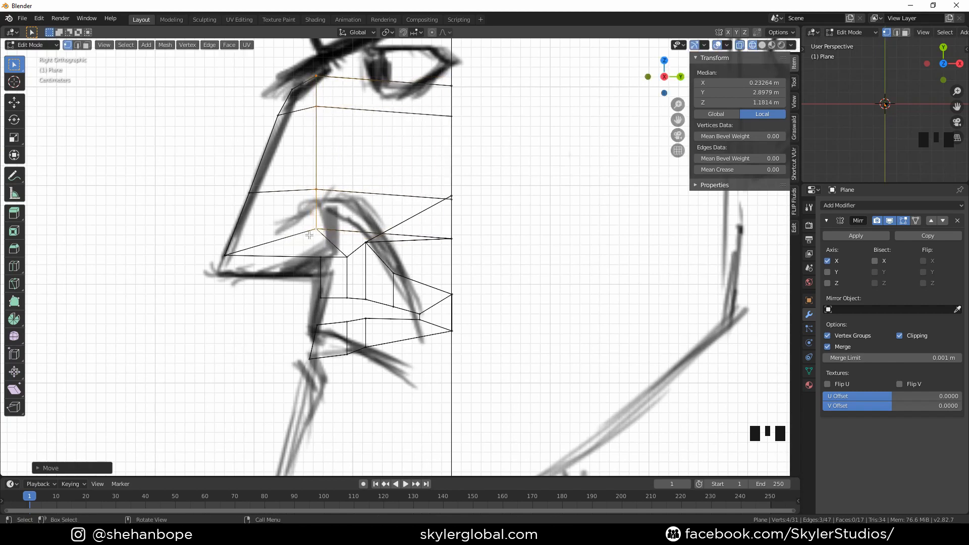
# Adjust the lower nose-side vertices in profile to follow the drawn nostril line
pyautogui.click(313, 232)
pyautogui.keyDown('shift'); pyautogui.click(317, 193); pyautogui.keyUp('shift')
pyautogui.press('g')
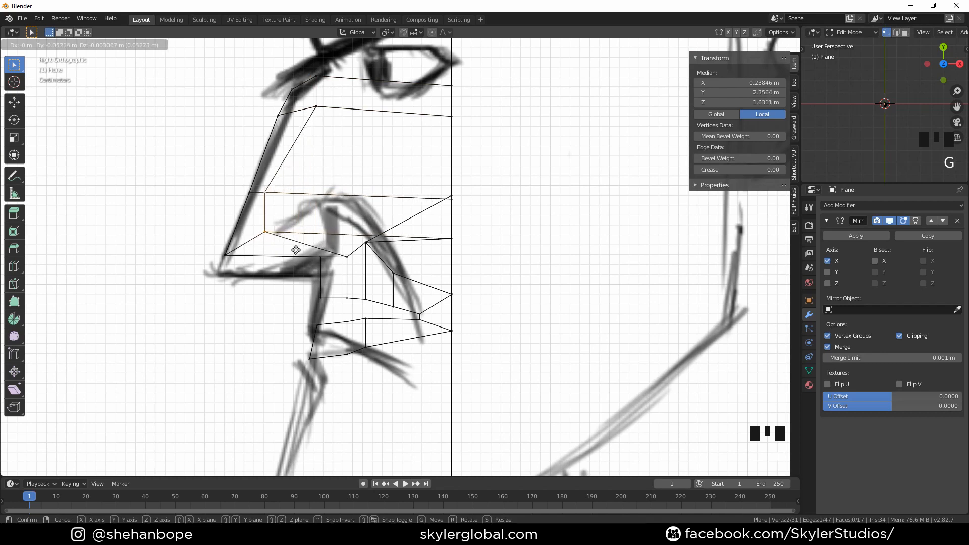
pyautogui.click(298, 250)
pyautogui.click(271, 186)
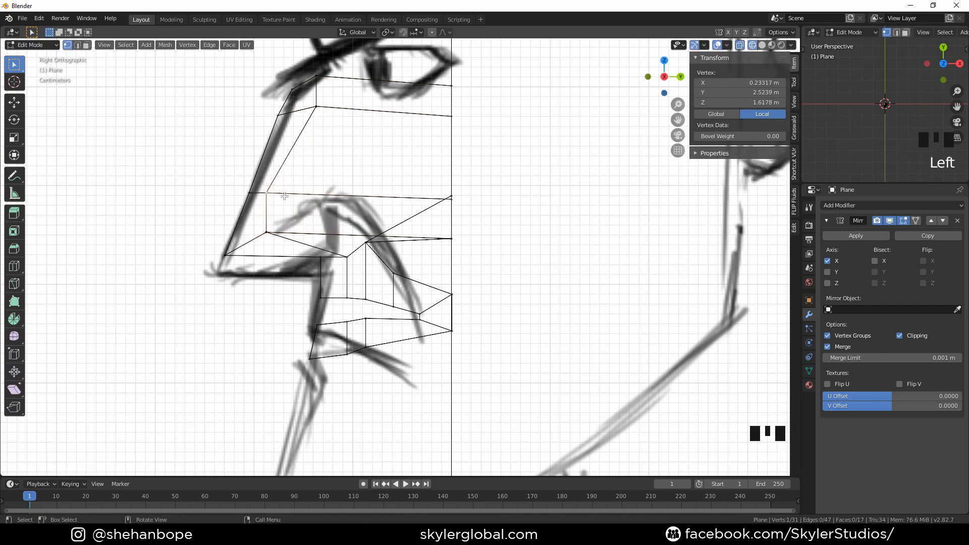
pyautogui.press('g')
pyautogui.click(301, 187)
pyautogui.click(269, 230)
pyautogui.press('g')
pyautogui.click(266, 236)
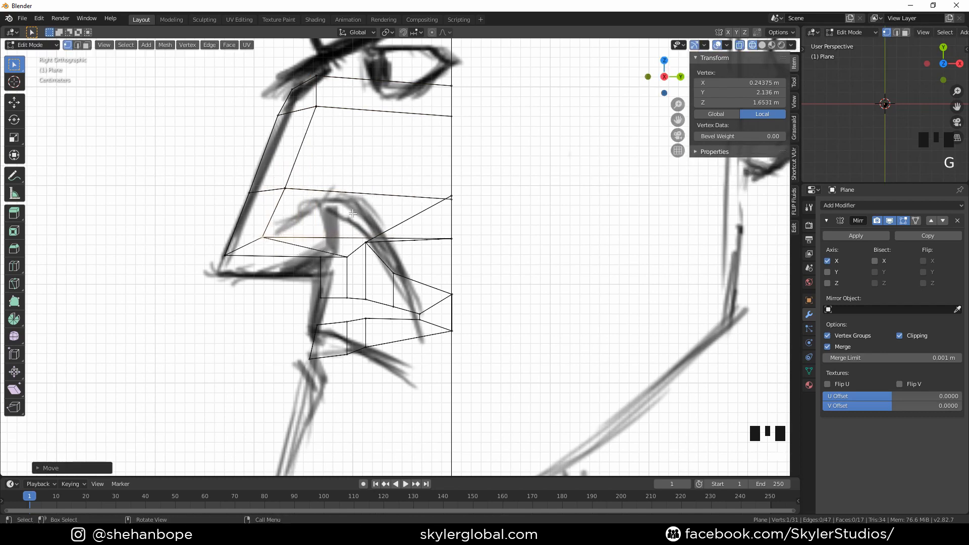
# Move the outer nostril vertex forward in the side view to meet the nose outline
pyautogui.moveTo(340, 203); pyautogui.dragTo(417, 226, button='middle')
pyautogui.click(417, 221)
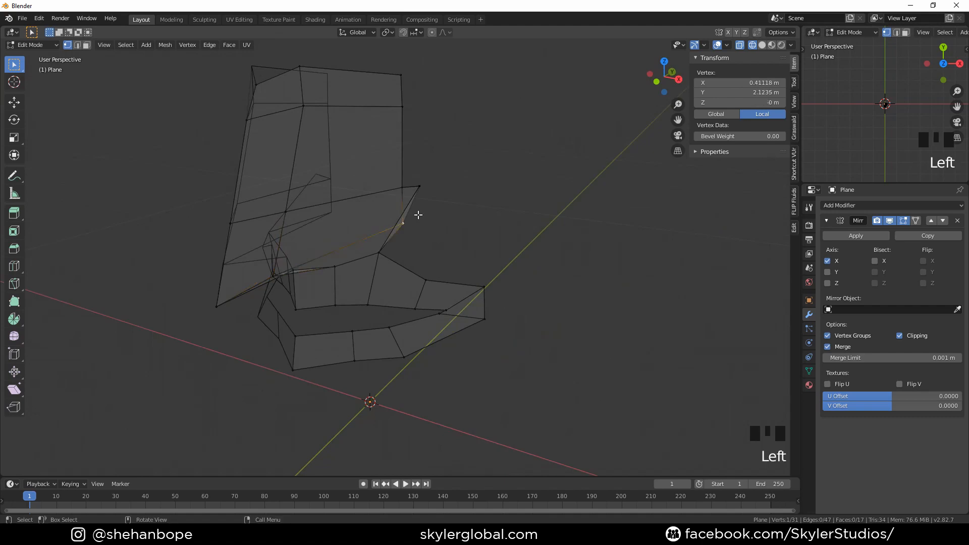
pyautogui.press('KP_3')
pyautogui.press('g')
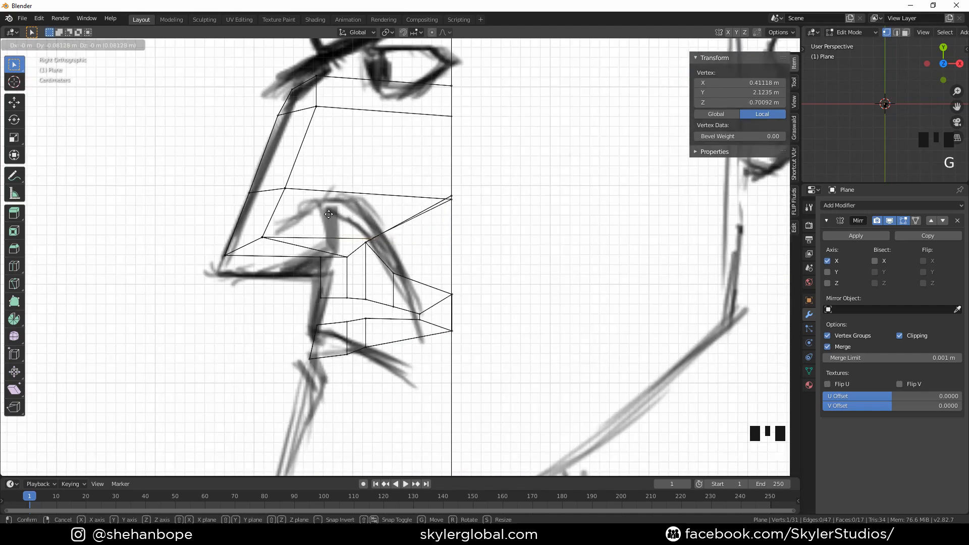
pyautogui.click(293, 201)
# Select the outermost column of nose-side vertices and move them forward in profile
pyautogui.moveTo(293, 201); pyautogui.dragTo(446, 207, button='middle')
pyautogui.click(419, 192)
pyautogui.keyDown('shift'); pyautogui.click(423, 123); pyautogui.keyUp('shift')
pyautogui.keyDown('shift'); pyautogui.click(416, 86); pyautogui.keyUp('shift')
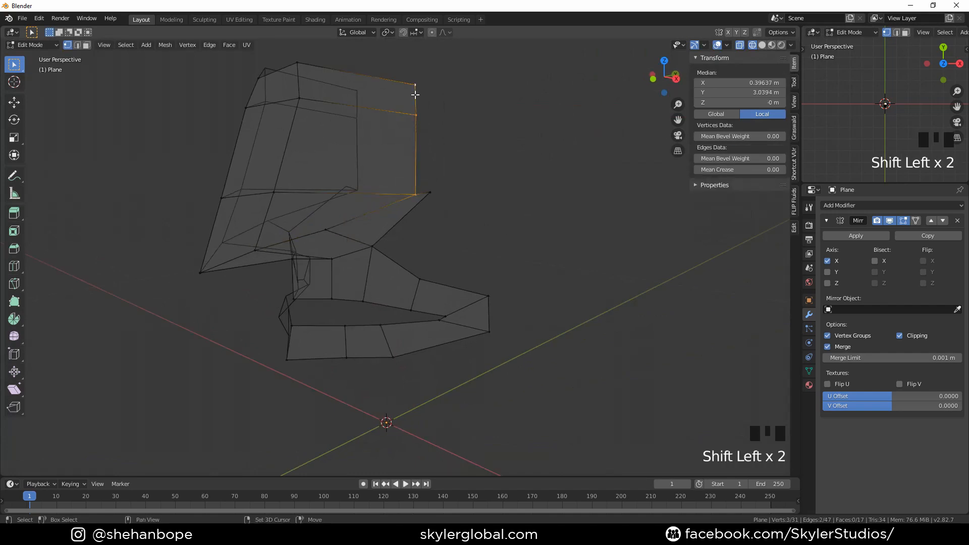
pyautogui.press('KP_3')
pyautogui.press('g')
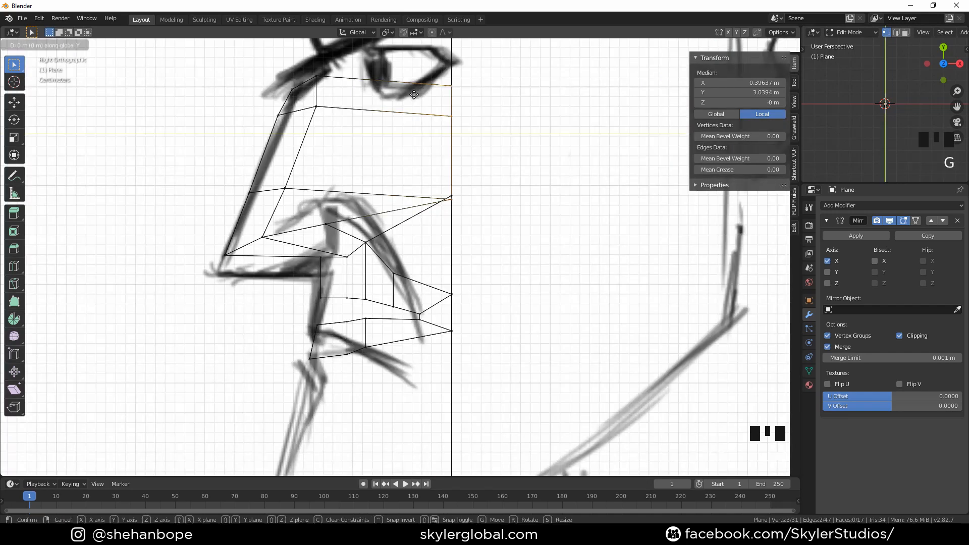
pyautogui.click(309, 106)
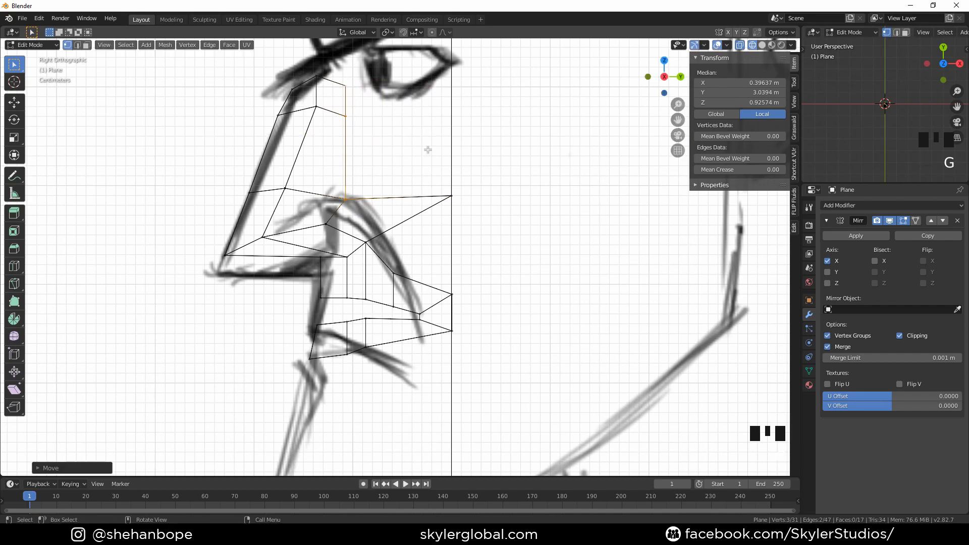
# Reposition the cheek vertex beside the nostril in the side view to follow the drawing
pyautogui.click(458, 193)
pyautogui.press('g')
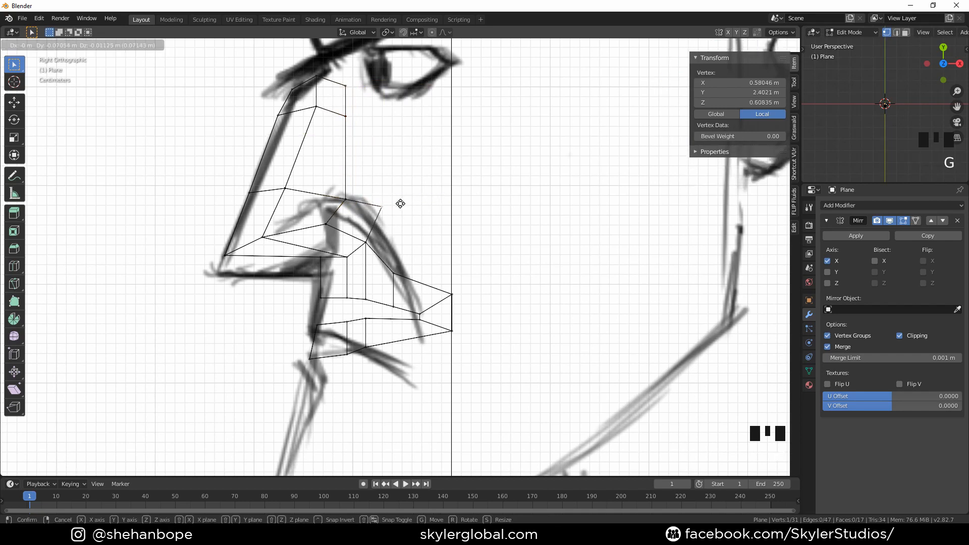
pyautogui.click(397, 212)
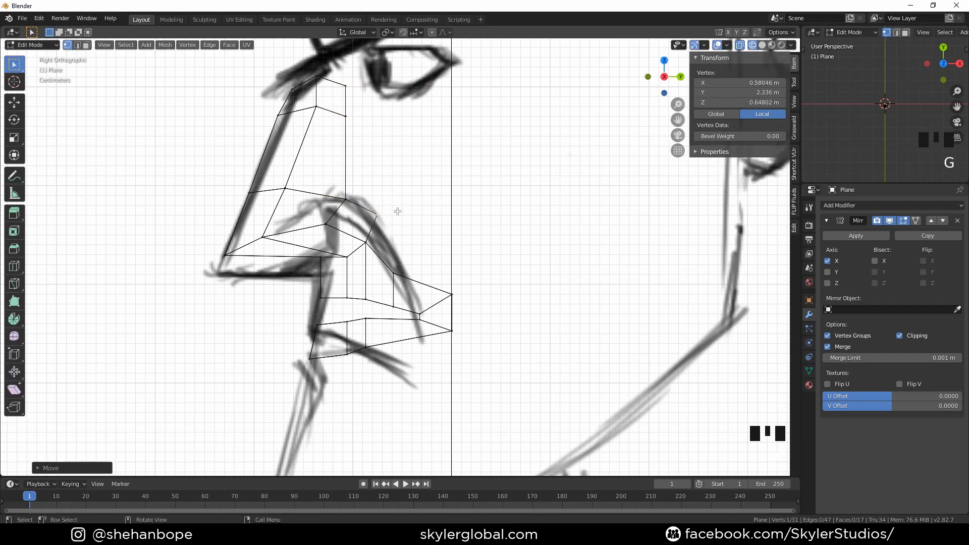
# Move the top midline nose-bridge vertex up toward the brows in the front view
pyautogui.moveTo(396, 210)
pyautogui.mouseDown(button='middle')
pyautogui.moveTo(480, 210)
pyautogui.moveTo(476, 228)
pyautogui.moveTo(540, 247)
pyautogui.moveTo(595, 218)
pyautogui.moveTo(447, 221)
pyautogui.moveTo(547, 220)
pyautogui.moveTo(539, 174)
pyautogui.moveTo(493, 156)
pyautogui.moveTo(392, 199)
pyautogui.moveTo(497, 238)
pyautogui.moveTo(486, 229)
pyautogui.mouseUp(button='middle')
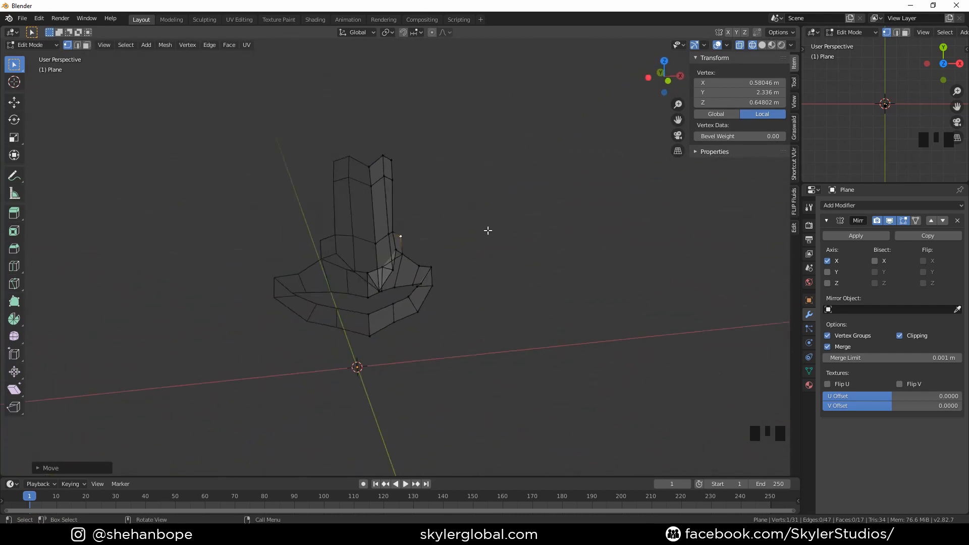
pyautogui.press('KP_1')
pyautogui.scroll(1, 430, 240)
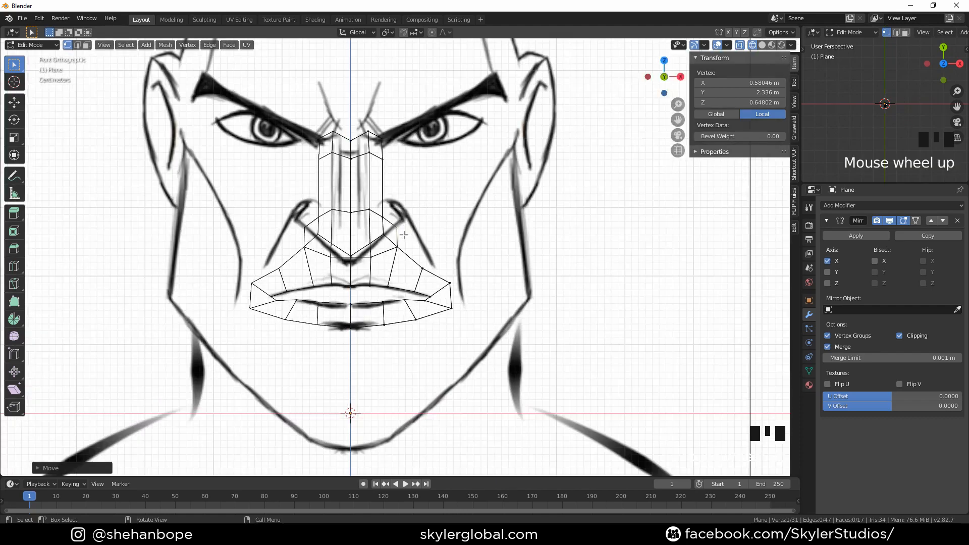
pyautogui.keyDown('shift'); pyautogui.moveTo(430, 240); pyautogui.dragTo(404, 244, button='middle'); pyautogui.keyUp('shift')
pyautogui.click(359, 235)
pyautogui.press('g')
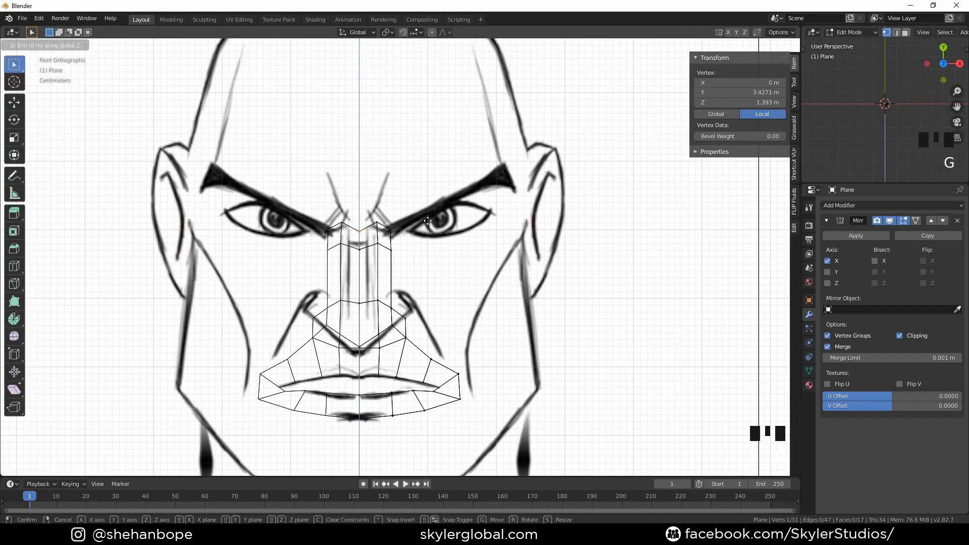
pyautogui.click(427, 211)
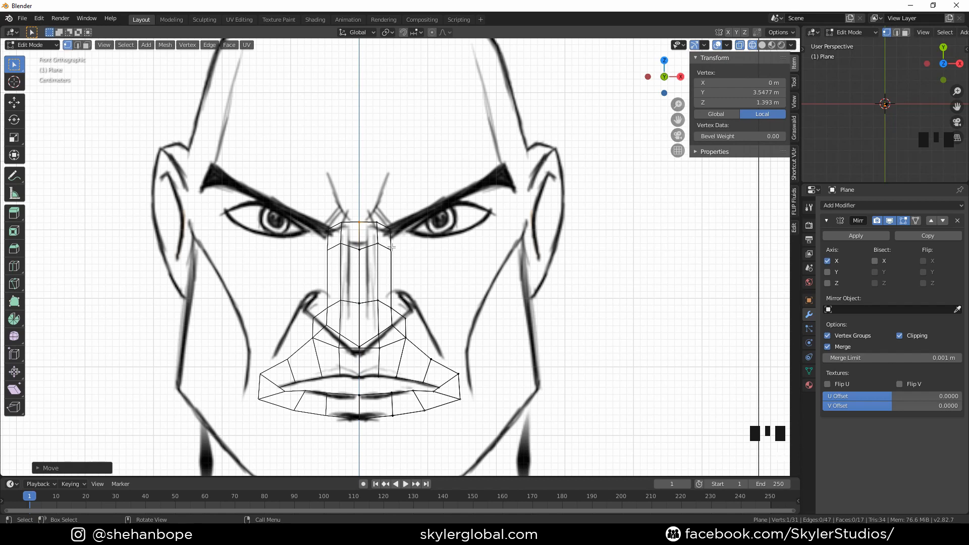
# Extrude the top outer edge of the nose bridge outward toward the inner corner of the eye
pyautogui.click(392, 248)
pyautogui.click(394, 250)
pyautogui.keyDown('shift'); pyautogui.click(394, 232); pyautogui.keyUp('shift')
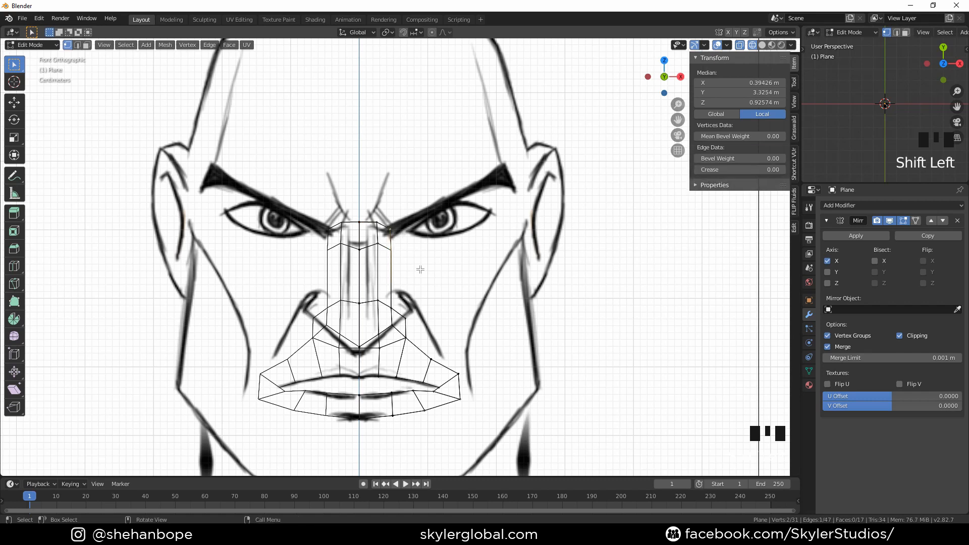
pyautogui.press('e')
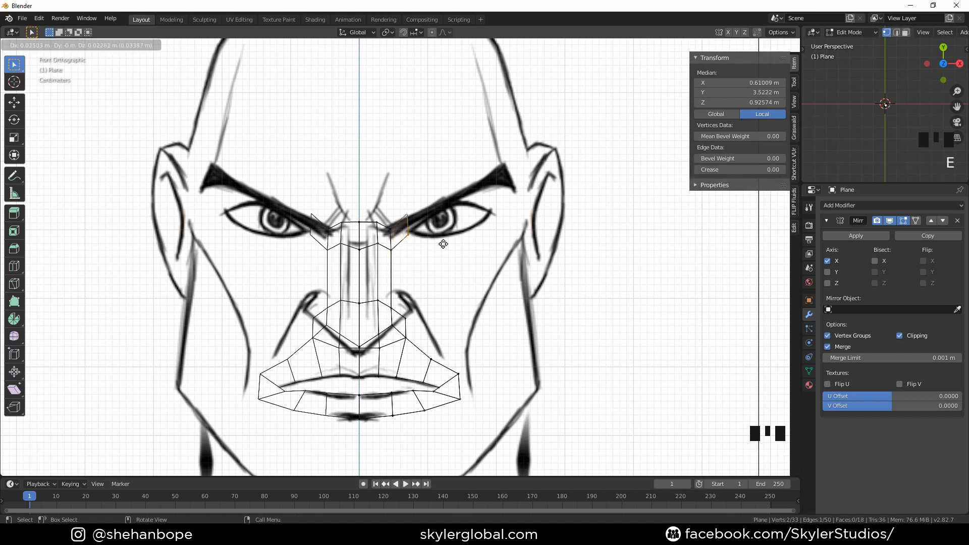
pyautogui.click(415, 217)
# Reposition the extruded vertices under the eyebrow above the inner eye corner
pyautogui.click(421, 226)
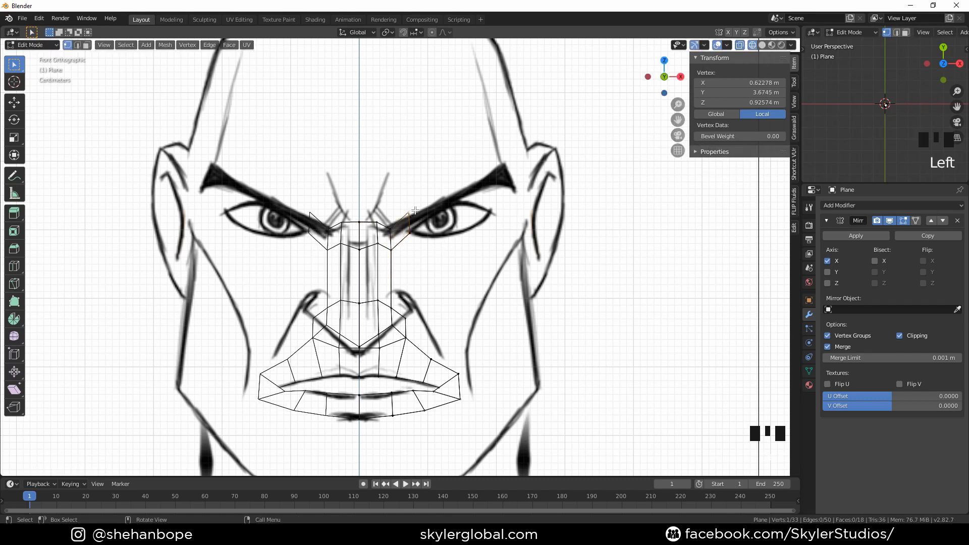
pyautogui.press('g')
pyautogui.click(398, 225)
pyautogui.press('g')
pyautogui.click(405, 220)
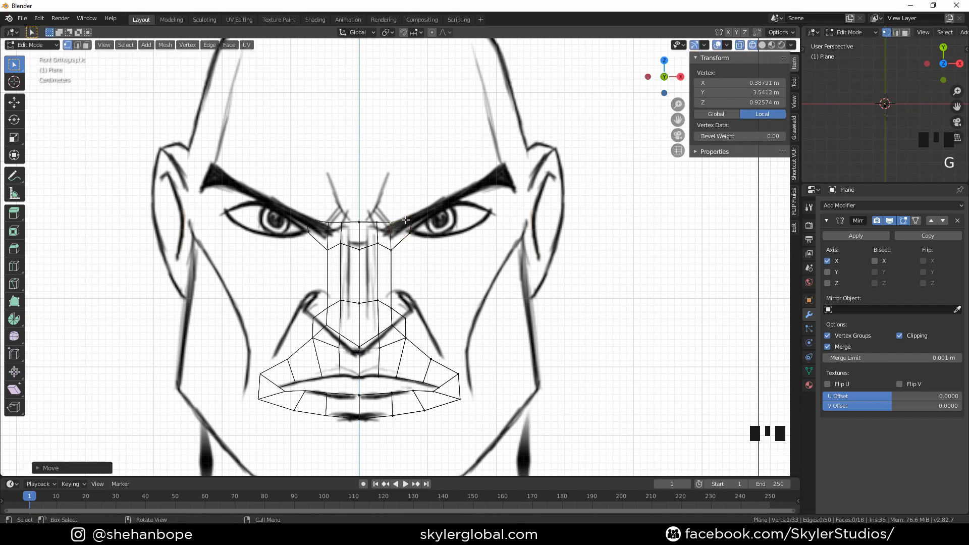
# Reposition the two extruded brow vertices above the inner eye corner to follow the eyebrow line
pyautogui.press('g')
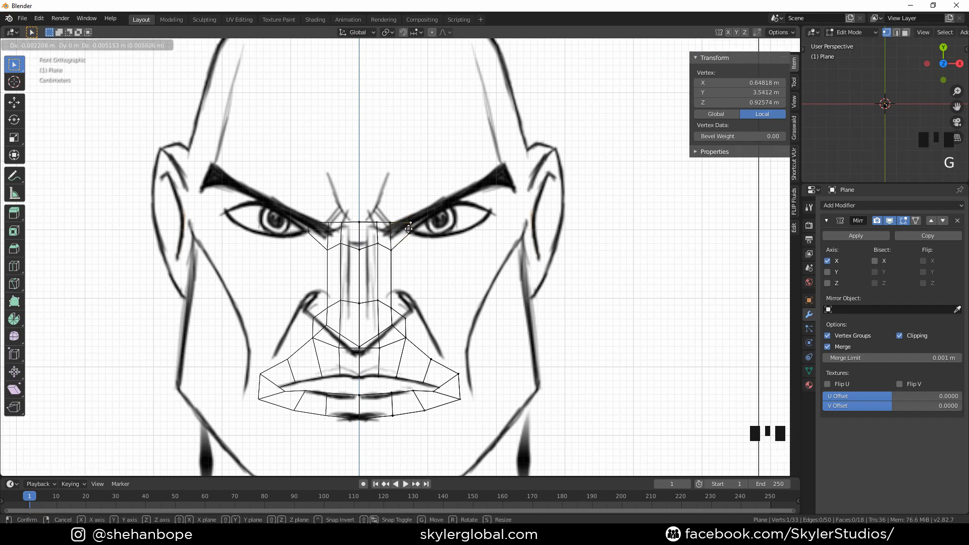
pyautogui.click(409, 229)
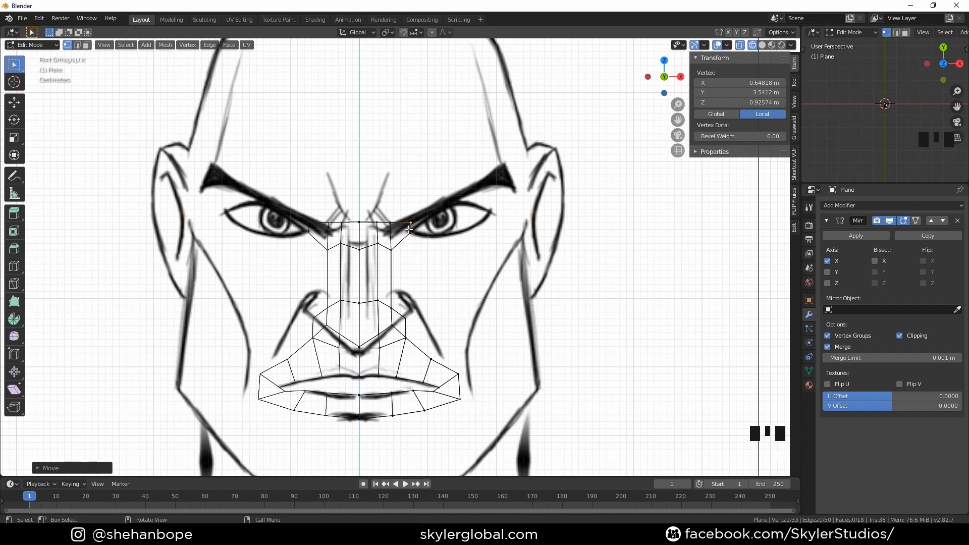
pyautogui.press('g')
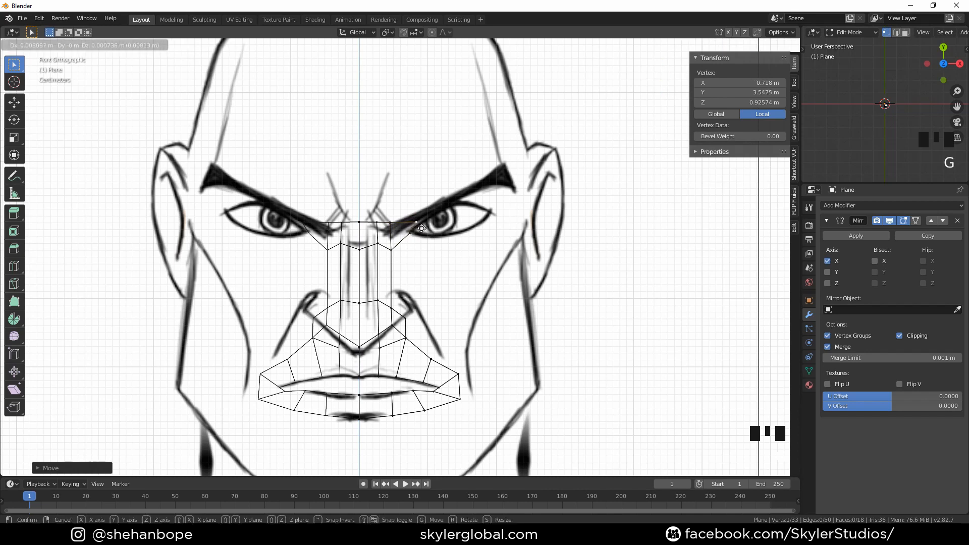
pyautogui.click(418, 228)
pyautogui.click(398, 221)
pyautogui.press('g')
pyautogui.click(413, 221)
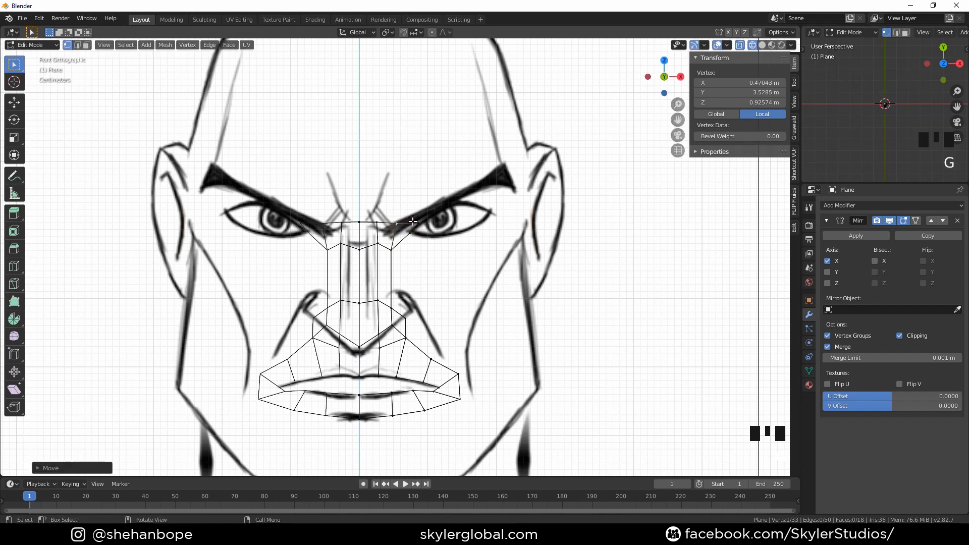
# Extrude the outer brow edge along the eyebrow, then rotate, scale and position it on the brow line
pyautogui.keyDown('shift'); pyautogui.click(416, 222); pyautogui.keyUp('shift')
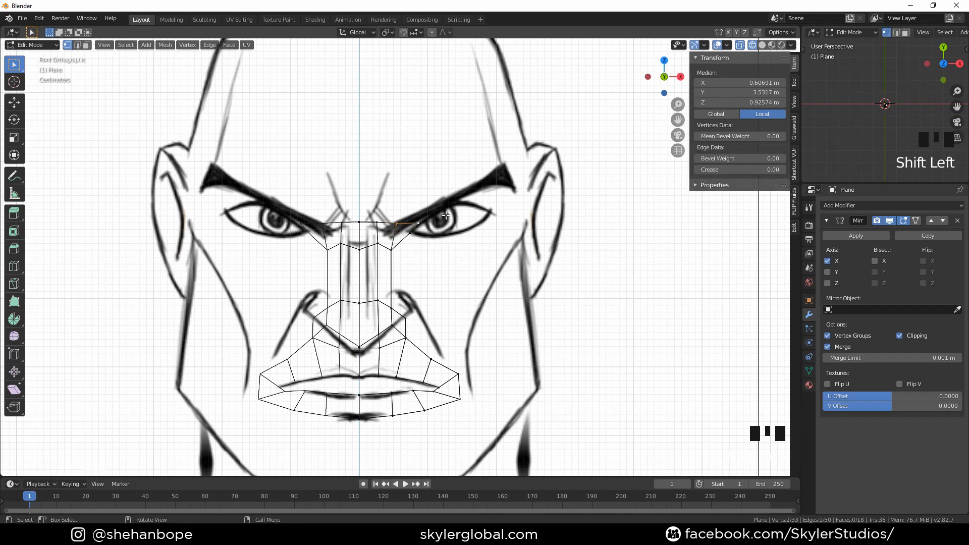
pyautogui.press('e')
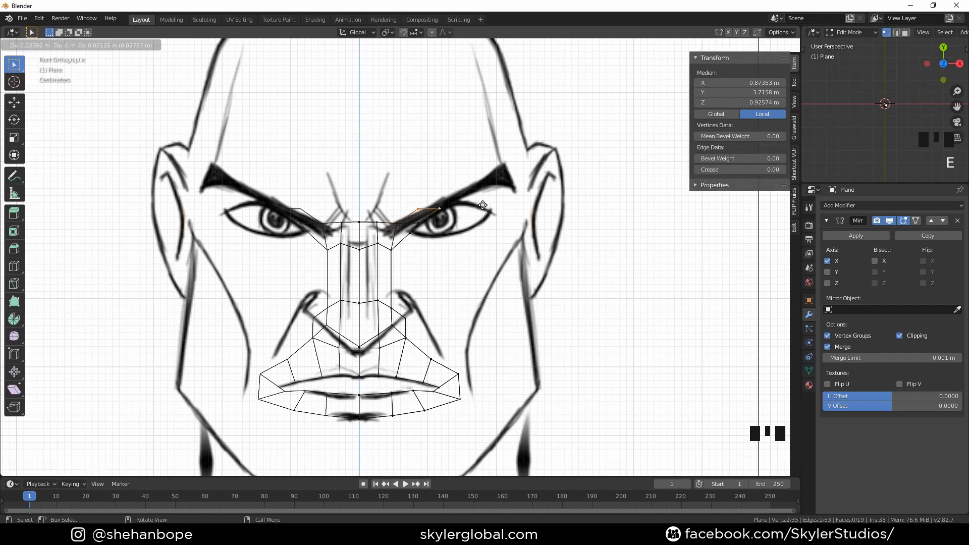
pyautogui.click(486, 203)
pyautogui.press('r')
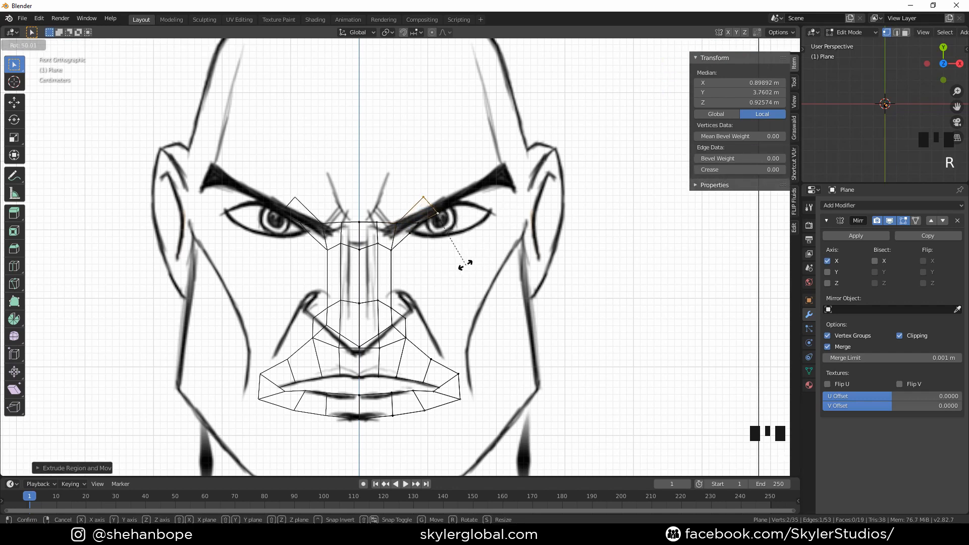
pyautogui.click(461, 263)
pyautogui.press('g')
pyautogui.click(490, 272)
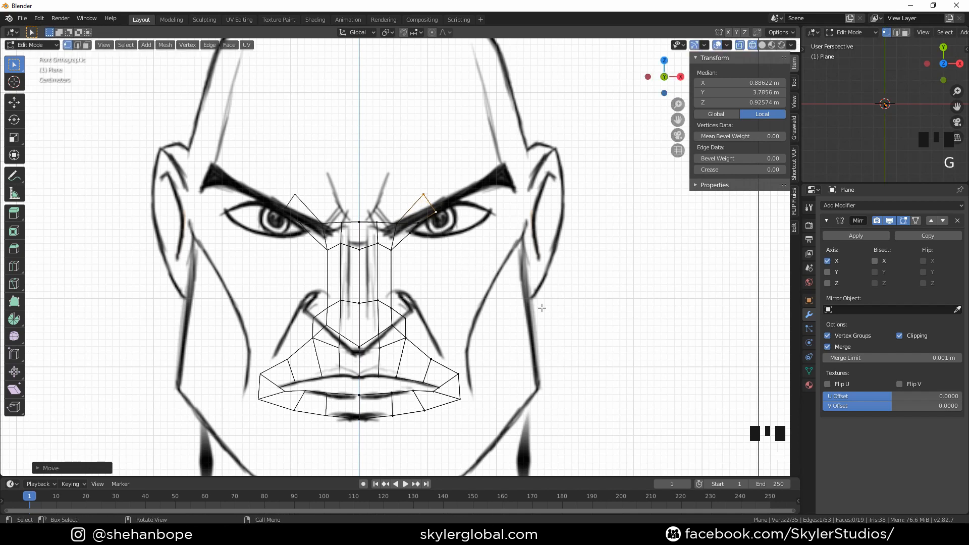
pyautogui.press('s')
pyautogui.click(524, 303)
pyautogui.press('g')
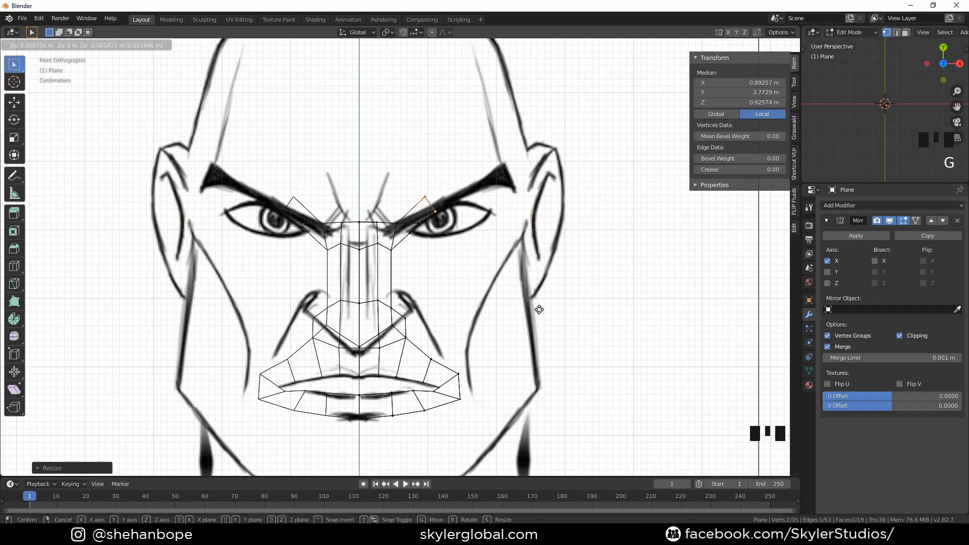
pyautogui.click(538, 307)
# Extrude the brow edge twice more toward the outer eye corner, rotating each to follow the eyebrow
pyautogui.press('e')
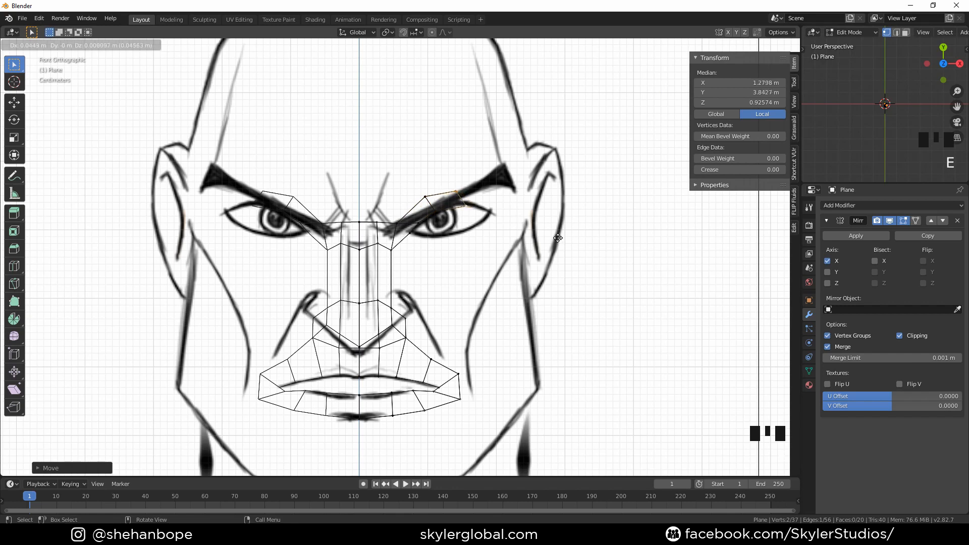
pyautogui.click(562, 241)
pyautogui.press('r')
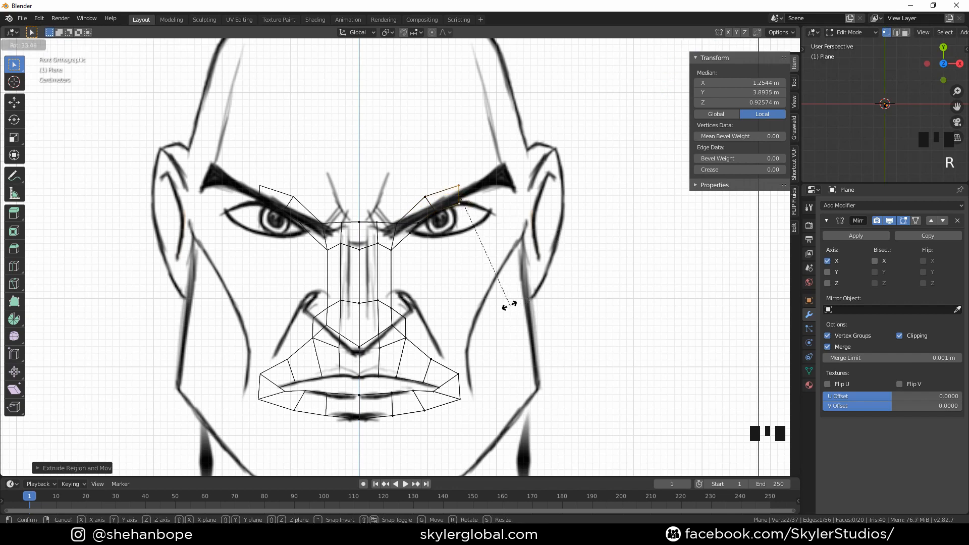
pyautogui.click(510, 299)
pyautogui.press('e')
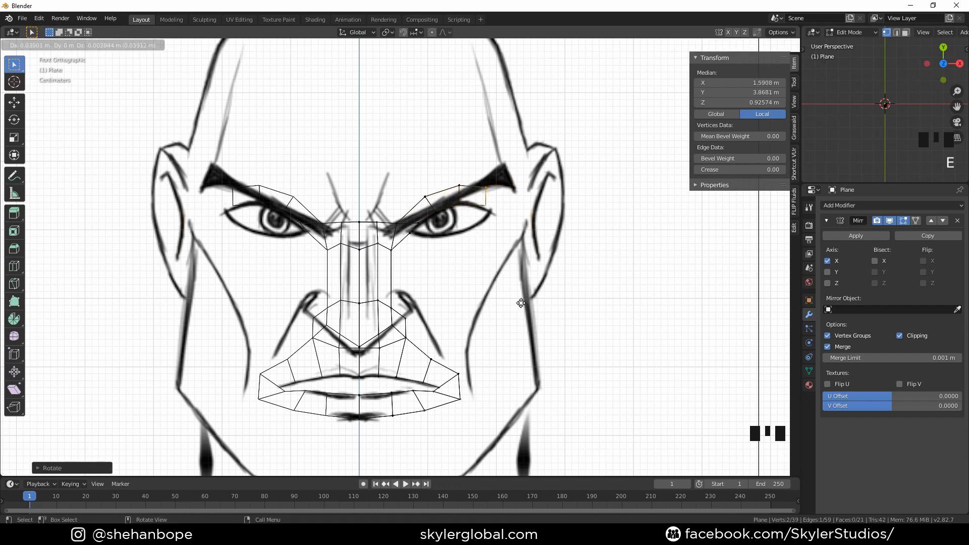
pyautogui.click(555, 312)
pyautogui.press('r')
pyautogui.click(490, 333)
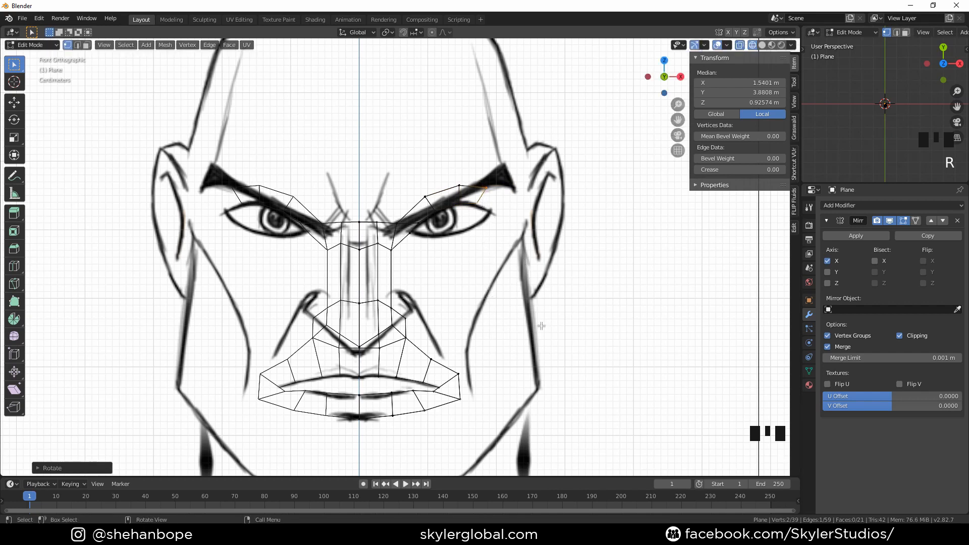
# Continue extruding the edge around the outer eye corner and under the eye, rotating and positioning each new edge
pyautogui.press('e')
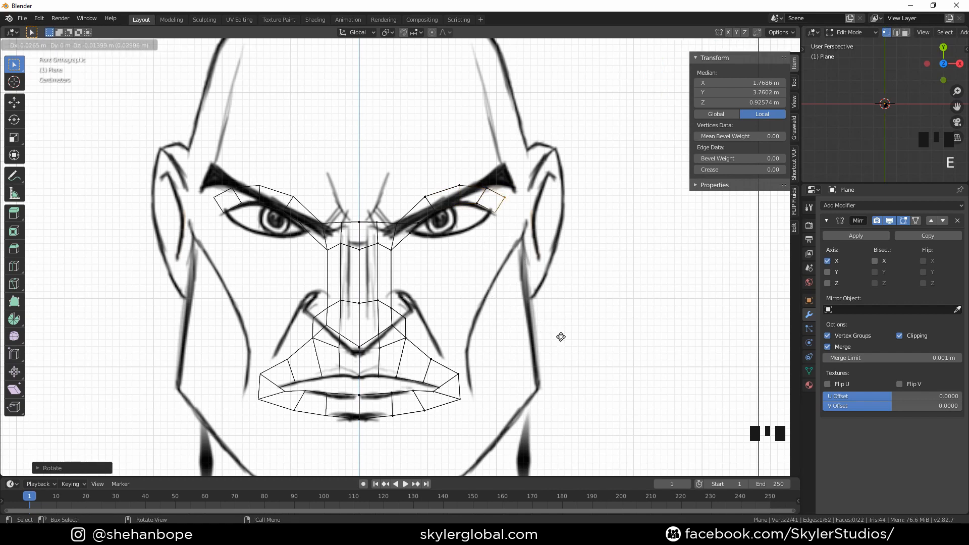
pyautogui.click(562, 316)
pyautogui.press('r')
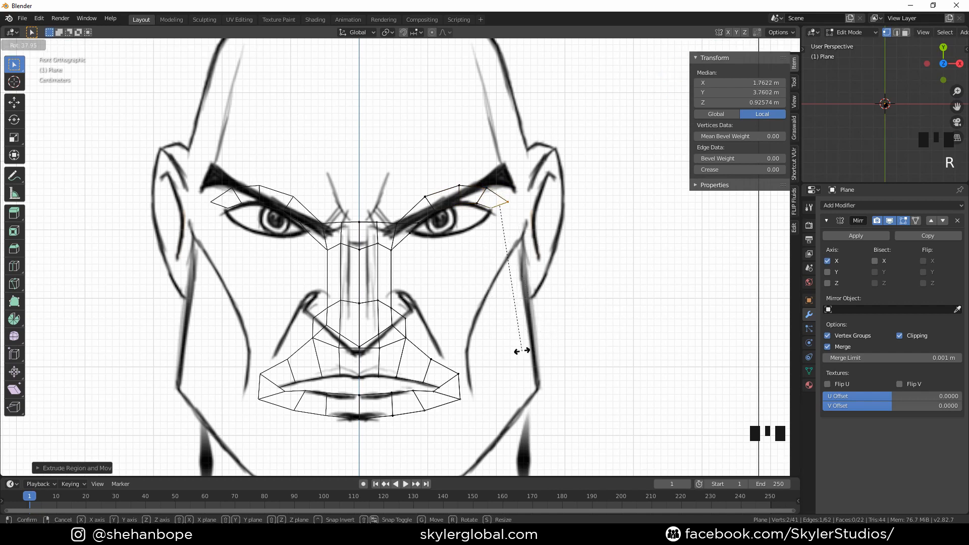
pyautogui.click(522, 352)
pyautogui.press('g')
pyautogui.click(534, 357)
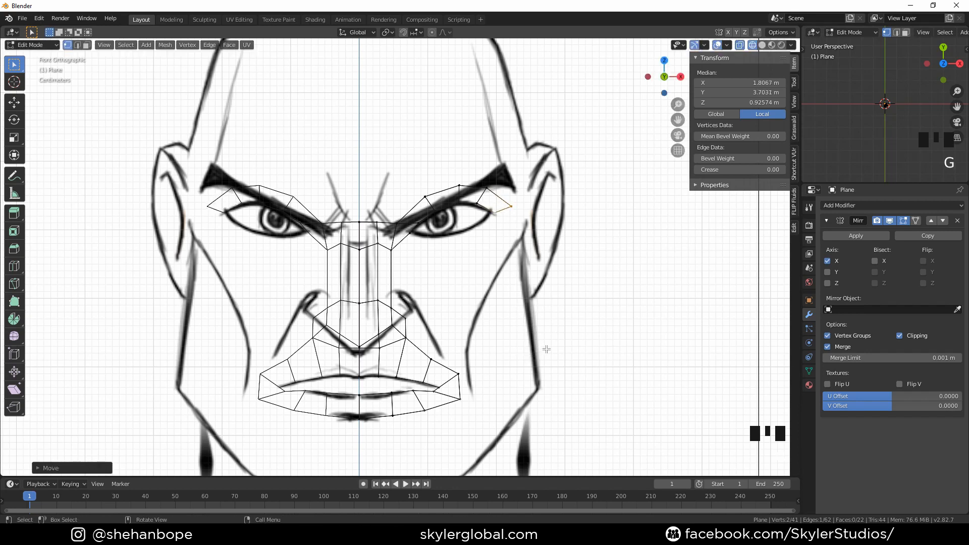
pyautogui.press('e')
pyautogui.click(553, 373)
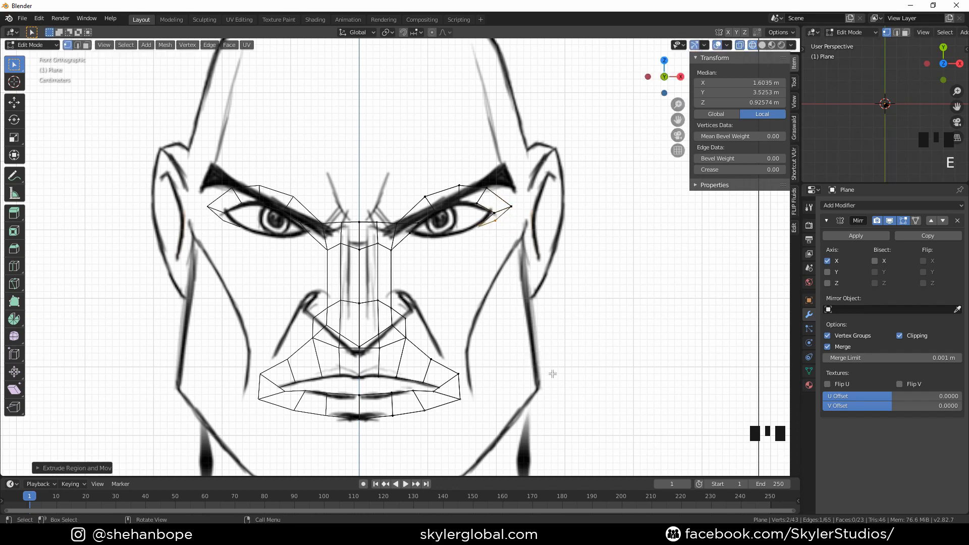
pyautogui.press('r')
pyautogui.click(409, 440)
pyautogui.press('g')
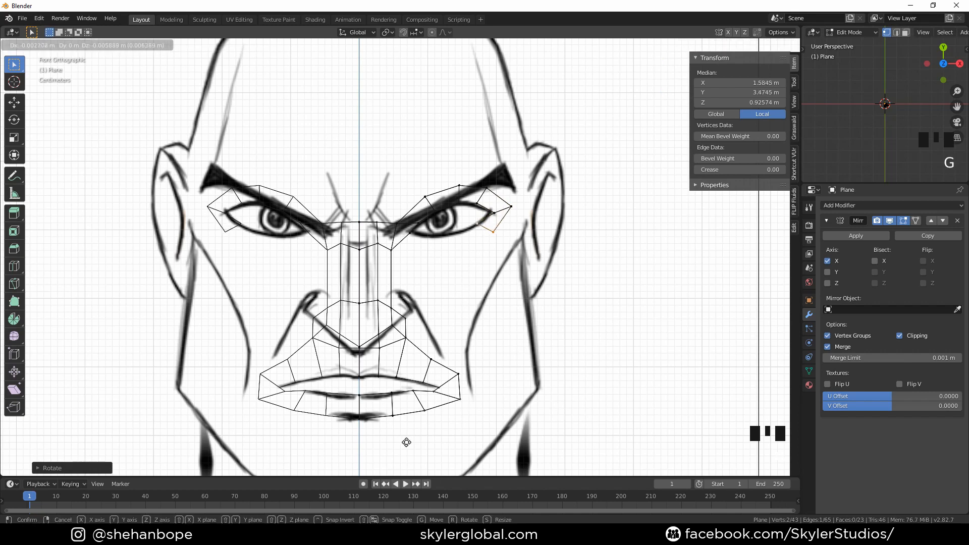
pyautogui.click(404, 445)
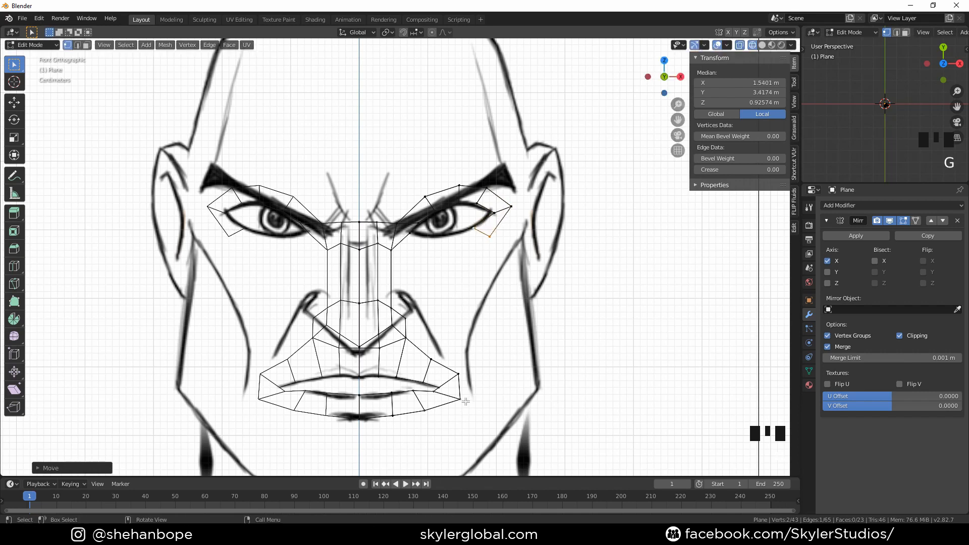
# Extrude the under-eye edge twice more toward the nose bridge, rotating it to follow the lower eyelid
pyautogui.press('e')
pyautogui.click(437, 408)
pyautogui.press('r')
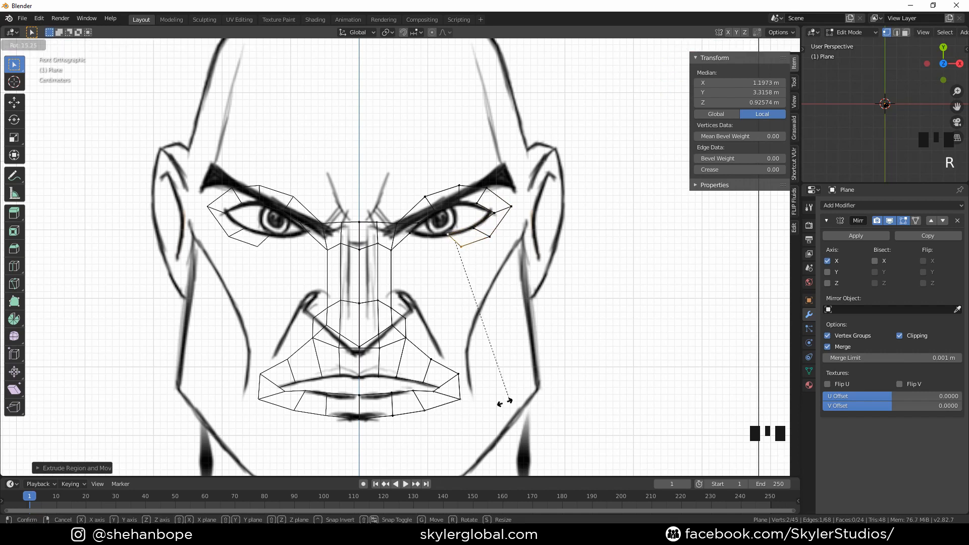
pyautogui.click(376, 414)
pyautogui.press('e')
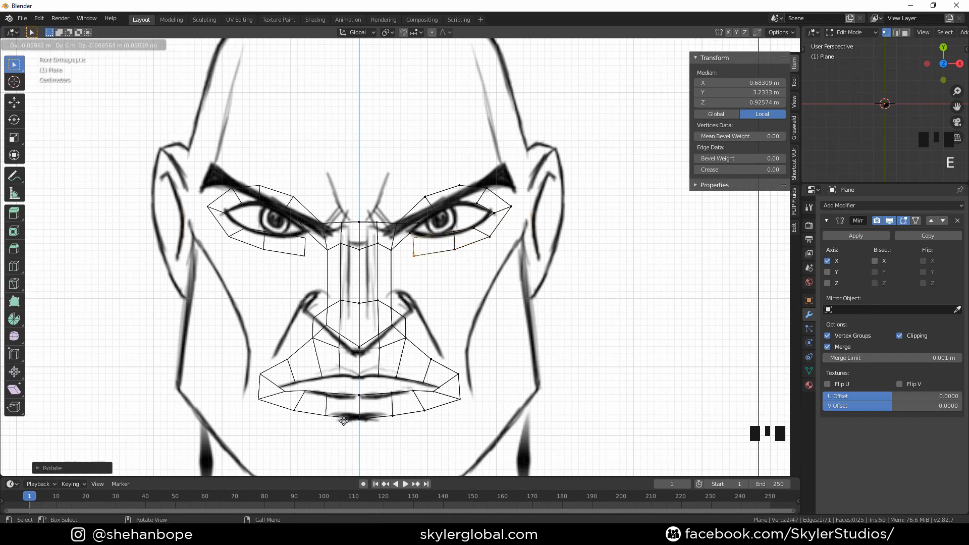
pyautogui.click(358, 417)
# Fill a face between the under-eye edge and the side of the nose bridge
pyautogui.scroll(2, 441, 316)
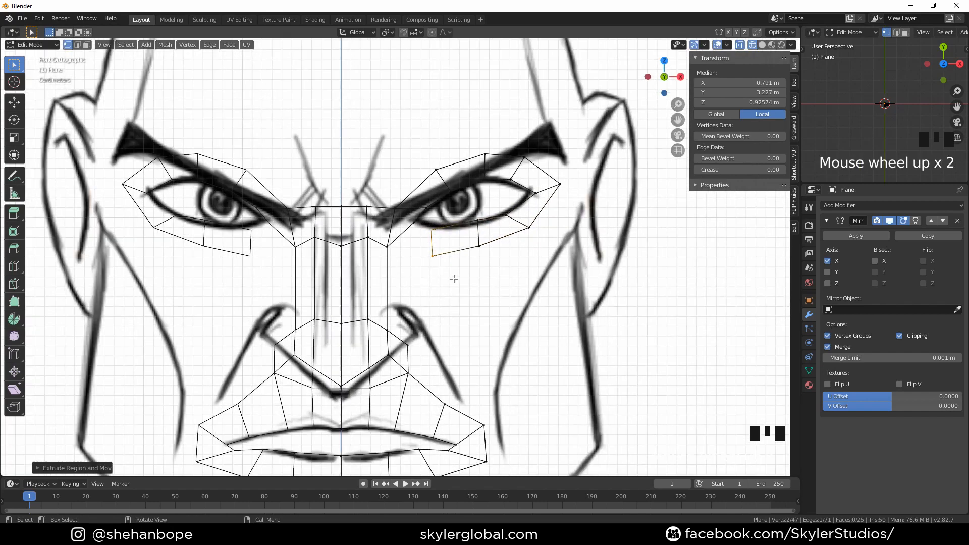
pyautogui.keyDown('shift'); pyautogui.moveTo(455, 278); pyautogui.dragTo(444, 383, button='middle'); pyautogui.keyUp('shift')
pyautogui.scroll(1, 430, 379)
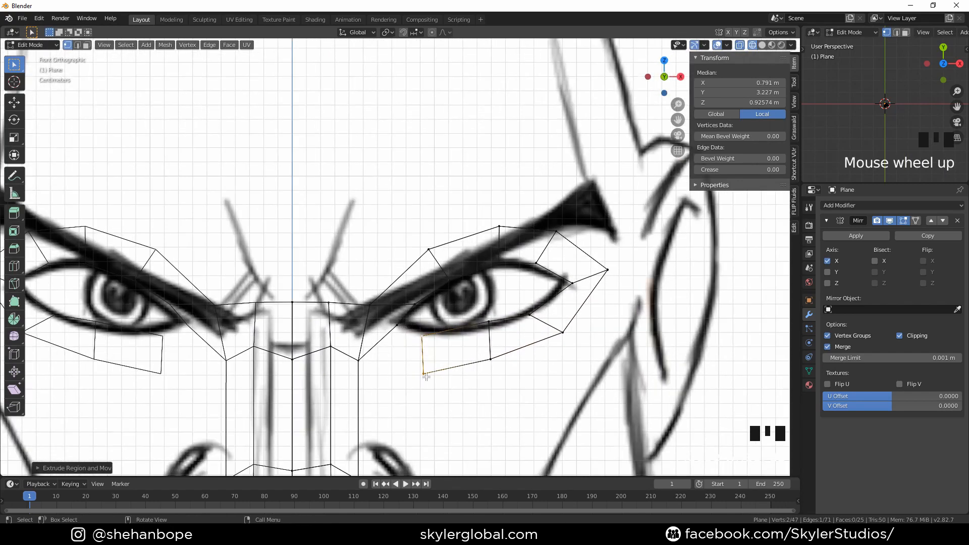
pyautogui.keyDown('shift'); pyautogui.click(394, 335); pyautogui.keyUp('shift')
pyautogui.keyDown('shift'); pyautogui.click(370, 356); pyautogui.keyUp('shift')
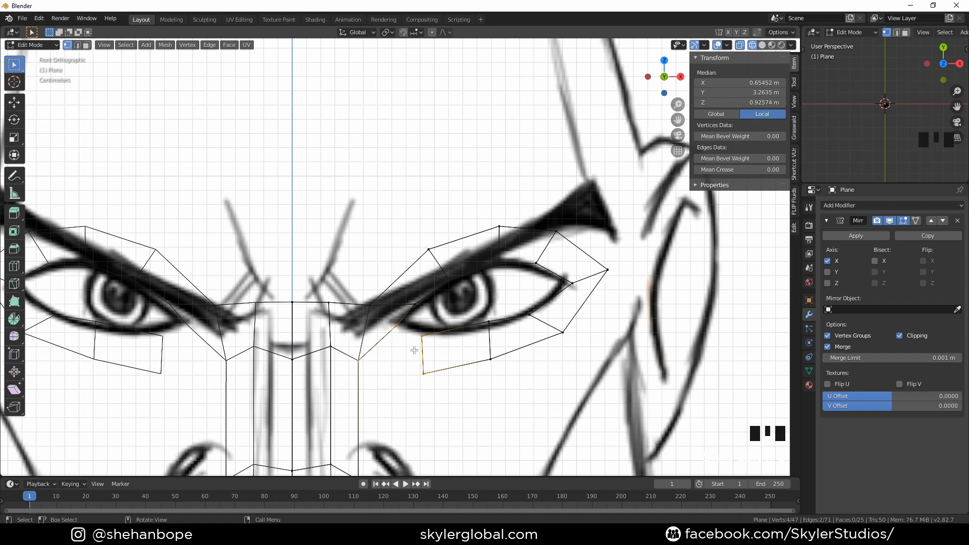
pyautogui.press('f')
pyautogui.scroll(-3, 366, 373)
pyautogui.scroll(2, 401, 318)
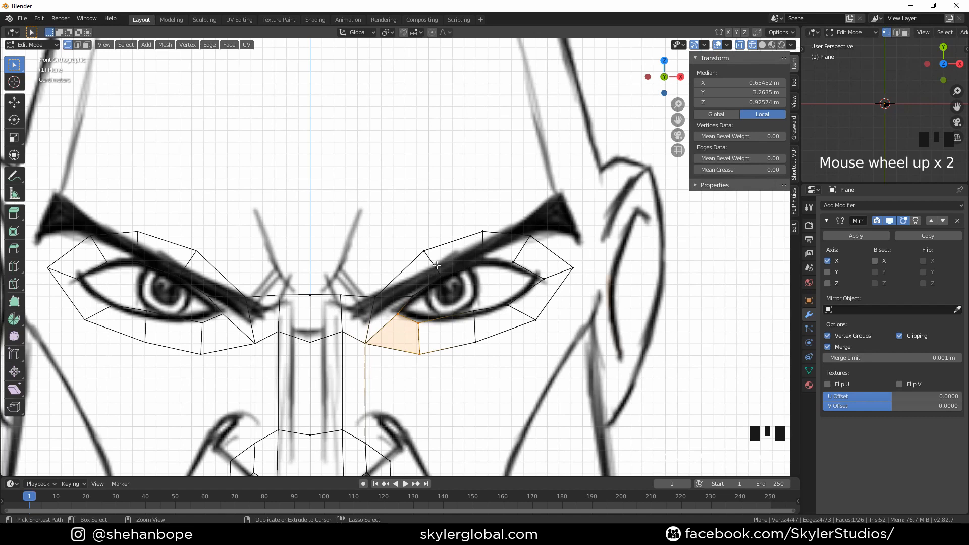
pyautogui.hotkey('ctrl', 'r')
pyautogui.scroll(-2, 455, 273)
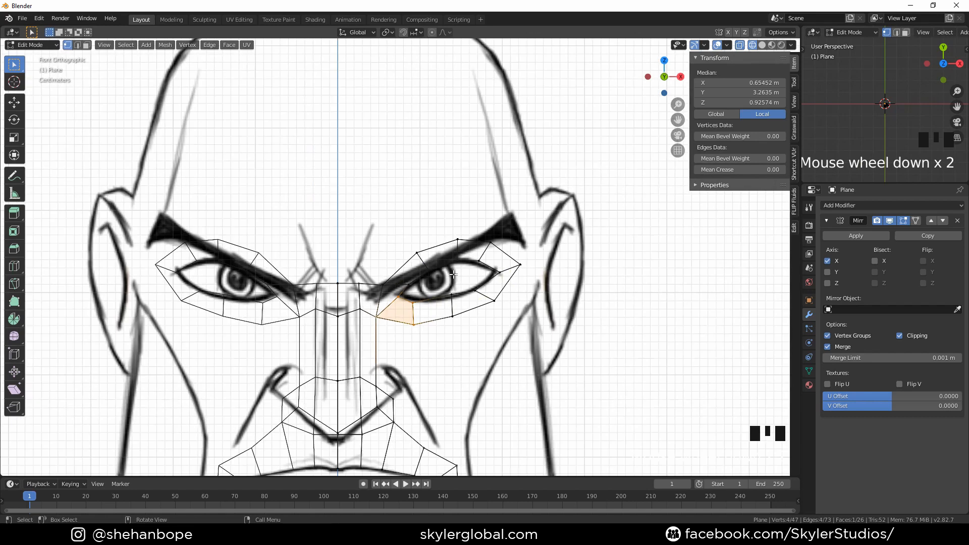
pyautogui.moveTo(455, 273); pyautogui.dragTo(469, 277, button='middle')
pyautogui.scroll(3, 459, 279)
pyautogui.hotkey('ctrl', 'r')
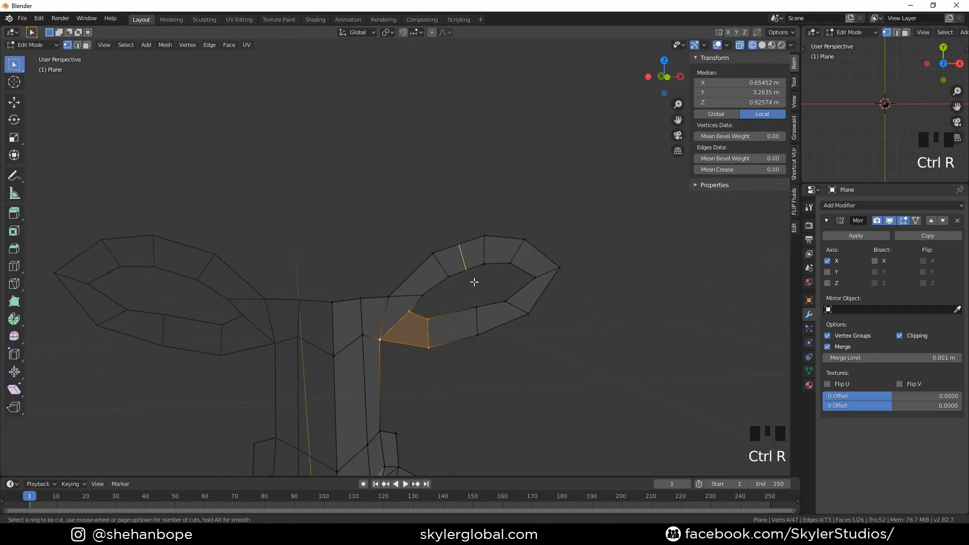
pyautogui.scroll(3, 471, 286)
pyautogui.moveTo(441, 327); pyautogui.dragTo(342, 318, button='middle')
pyautogui.scroll(1, 365, 277)
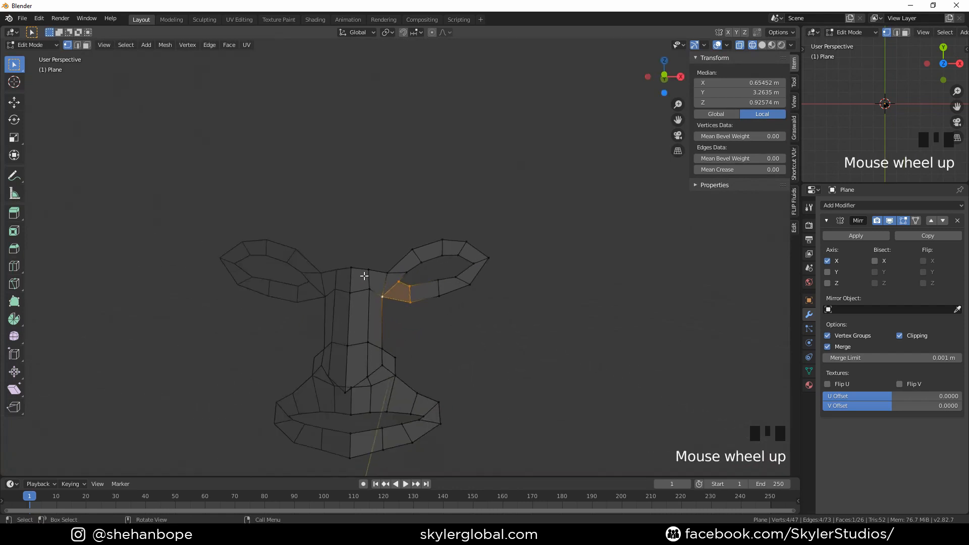
pyautogui.hotkey('ctrl', 'r')
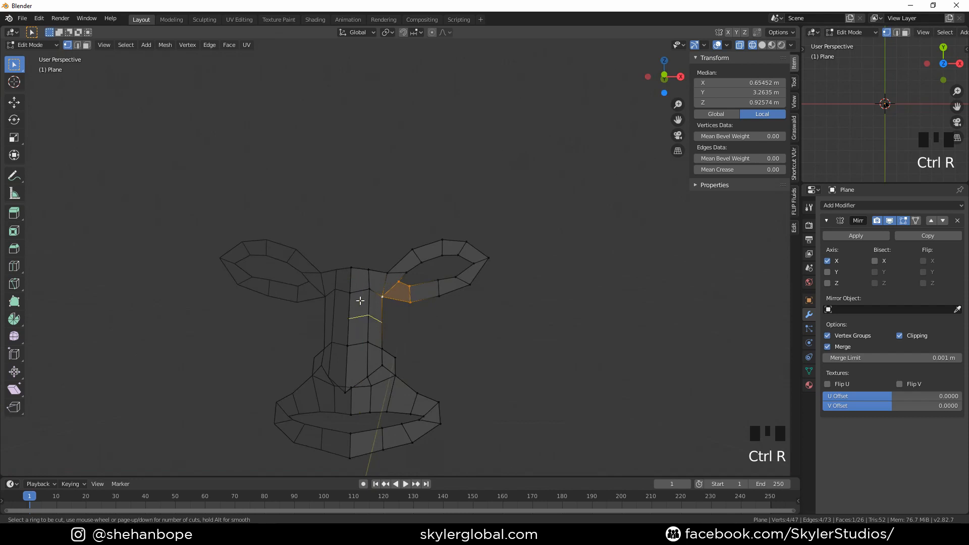
pyautogui.hotkey('ctrl', 'r')
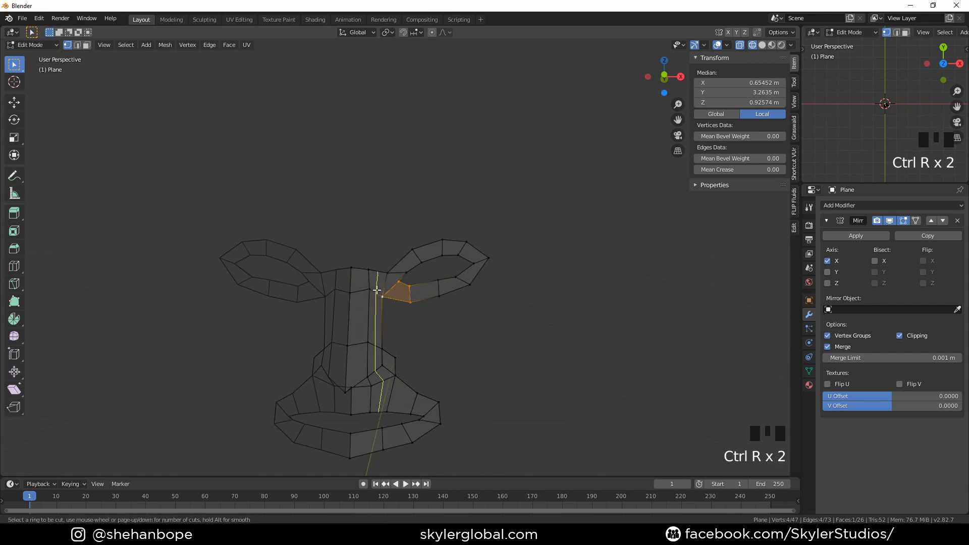
pyautogui.hotkey('ctrl', 'r')
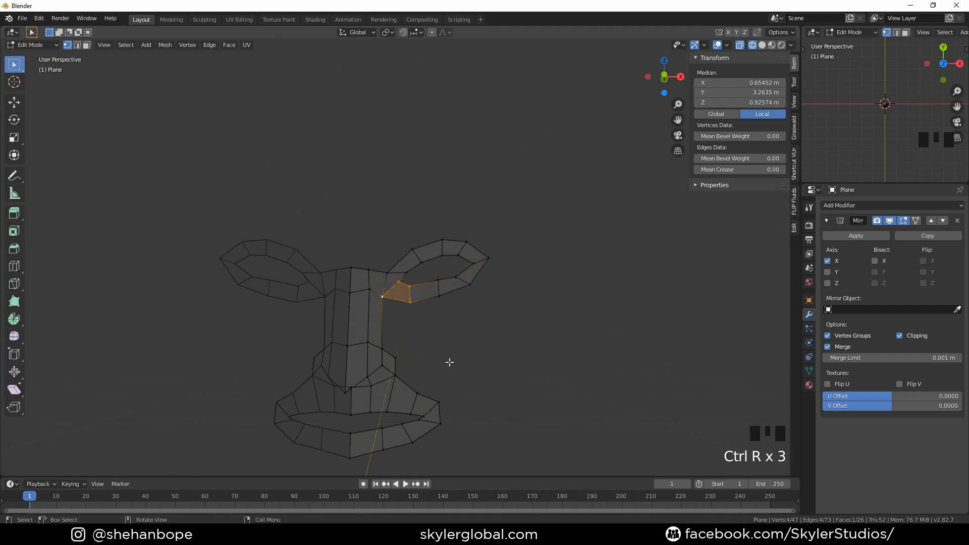
pyautogui.moveTo(448, 359); pyautogui.dragTo(456, 354, button='middle')
# In side view, move the selected outer eye corner edge back to line up with the profile reference
pyautogui.press('KP_1')
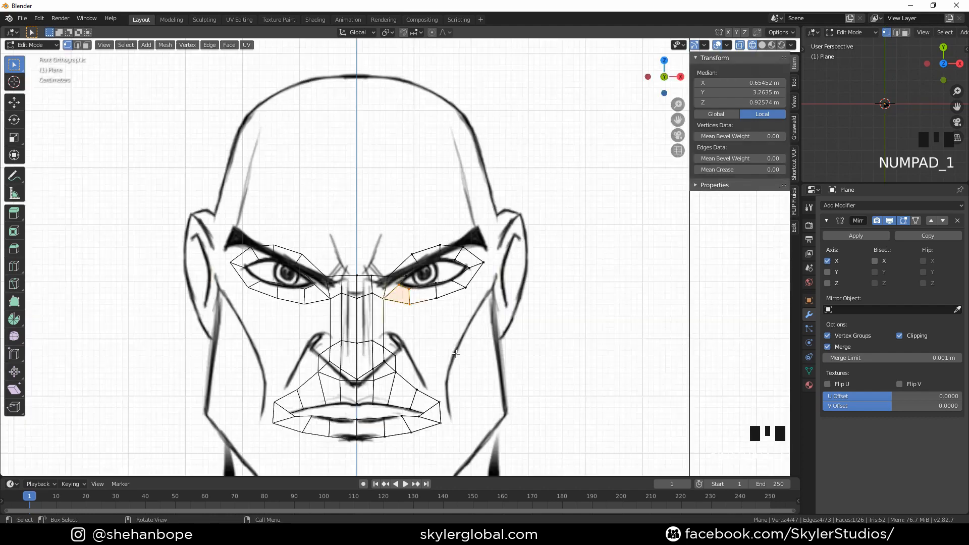
pyautogui.scroll(-2, 403, 376)
pyautogui.moveTo(404, 376)
pyautogui.keyDown('shift'); pyautogui.mouseDown(button='middle')
pyautogui.moveTo(424, 268)
pyautogui.moveTo(394, 246)
pyautogui.moveTo(504, 248)
pyautogui.moveTo(545, 262)
pyautogui.moveTo(397, 273)
pyautogui.moveTo(442, 241)
pyautogui.mouseUp(button='middle'); pyautogui.keyUp('shift')
pyautogui.press('KP_3')
pyautogui.scroll(2, 429, 217)
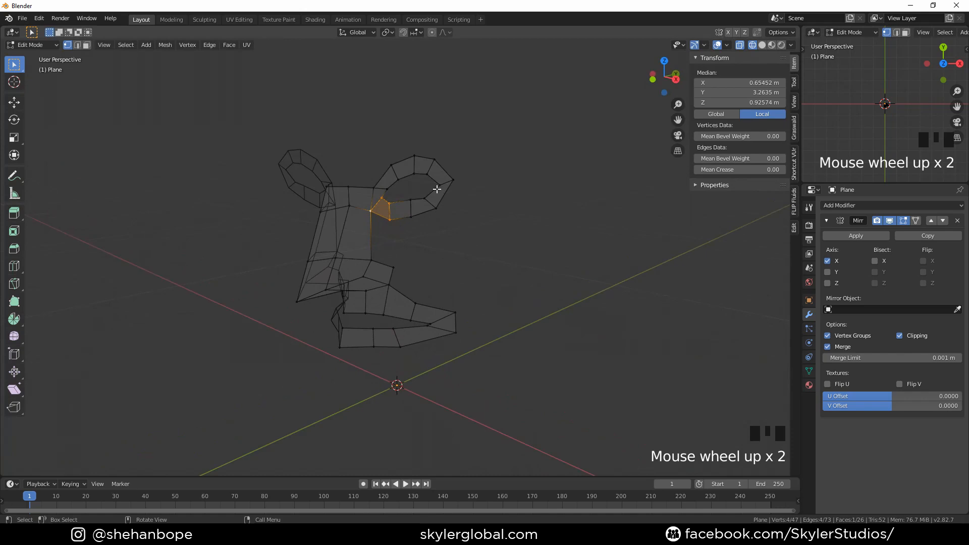
pyautogui.click(453, 180)
pyautogui.keyDown('shift'); pyautogui.click(439, 185); pyautogui.keyUp('shift')
pyautogui.press('KP_1')
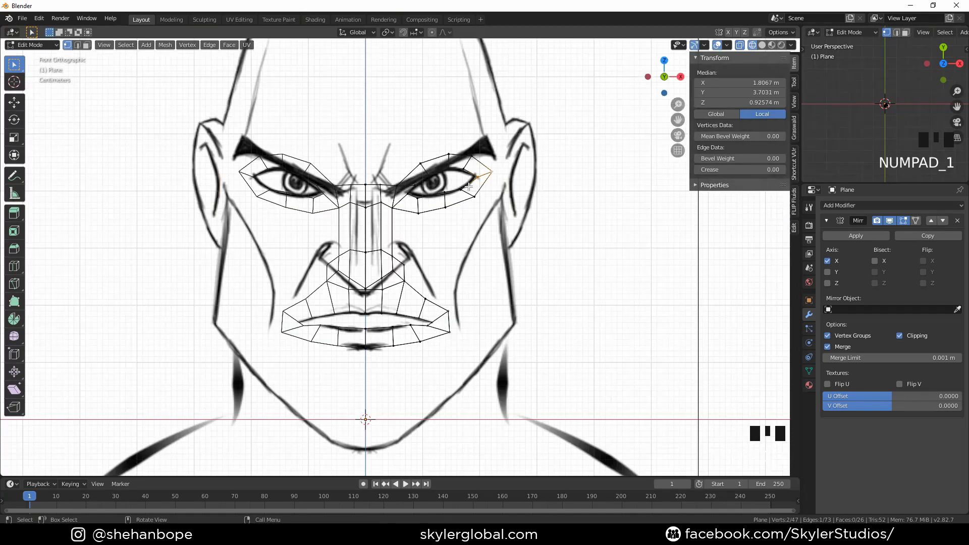
pyautogui.press('KP_3')
pyautogui.press('g')
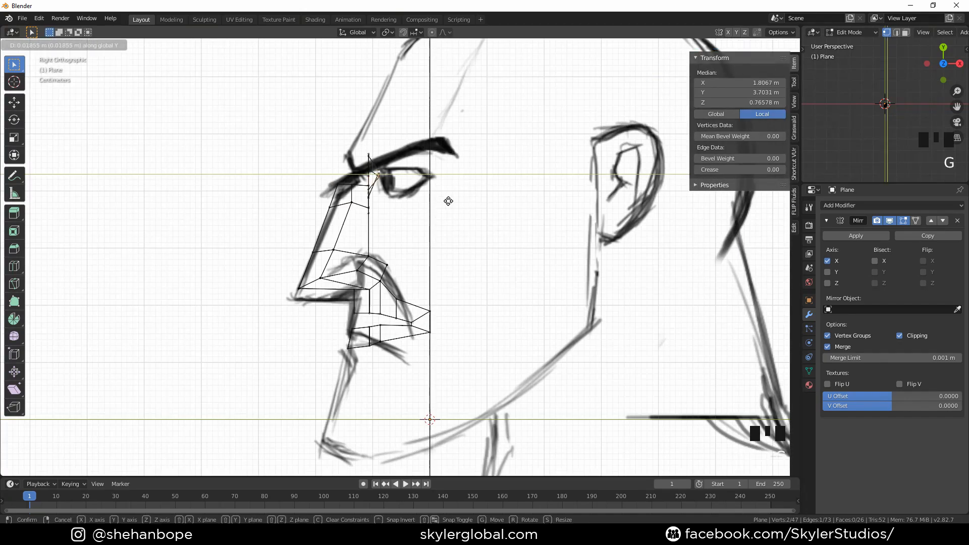
pyautogui.click(498, 200)
# Move the outer eye corner tip vertex along Y to sit at the eye's outer corner in profile
pyautogui.scroll(2, 497, 200)
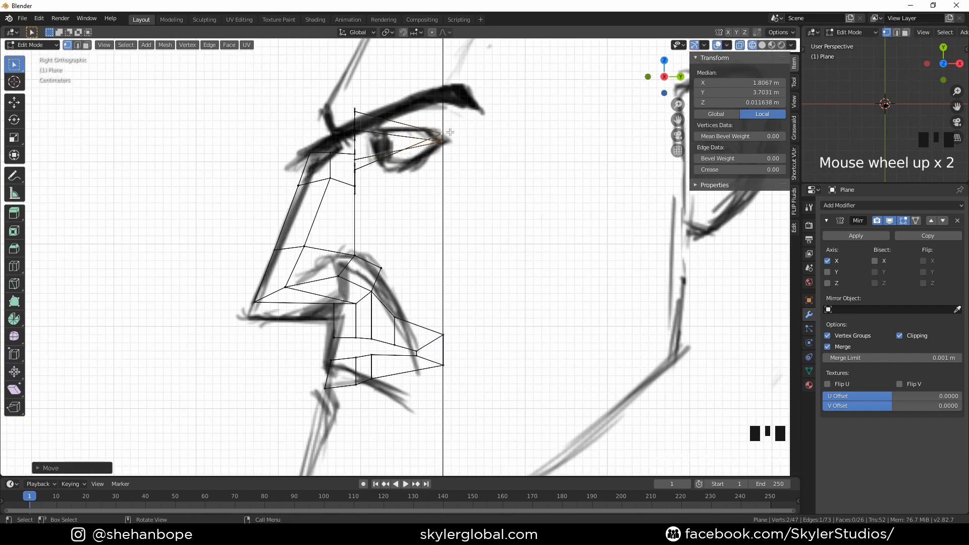
pyautogui.click(460, 136)
pyautogui.press('g')
pyautogui.press('y')
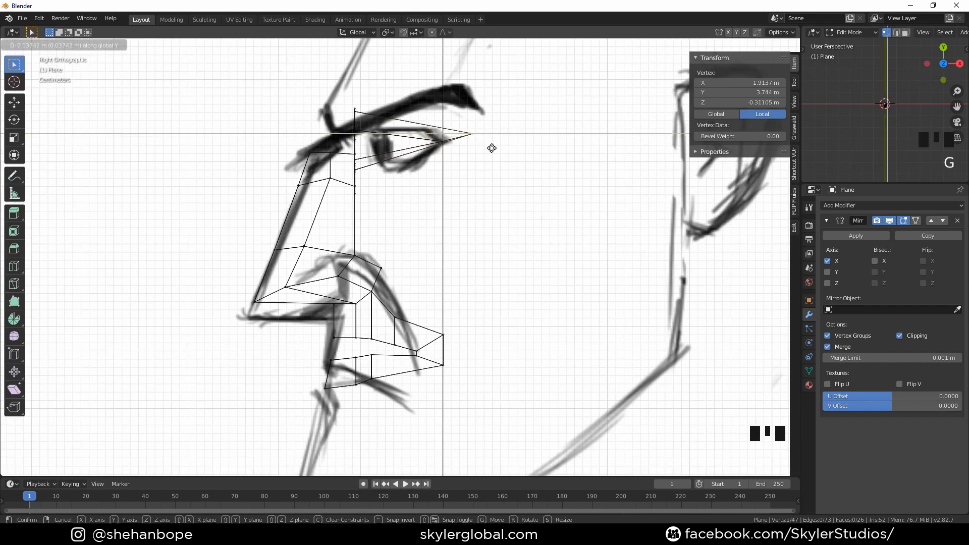
pyautogui.click(492, 148)
# Select the upper and lower eye-loop vertices next to the outer corner and move them along Y in side view
pyautogui.moveTo(492, 148); pyautogui.dragTo(506, 165, button='middle')
pyautogui.click(440, 170)
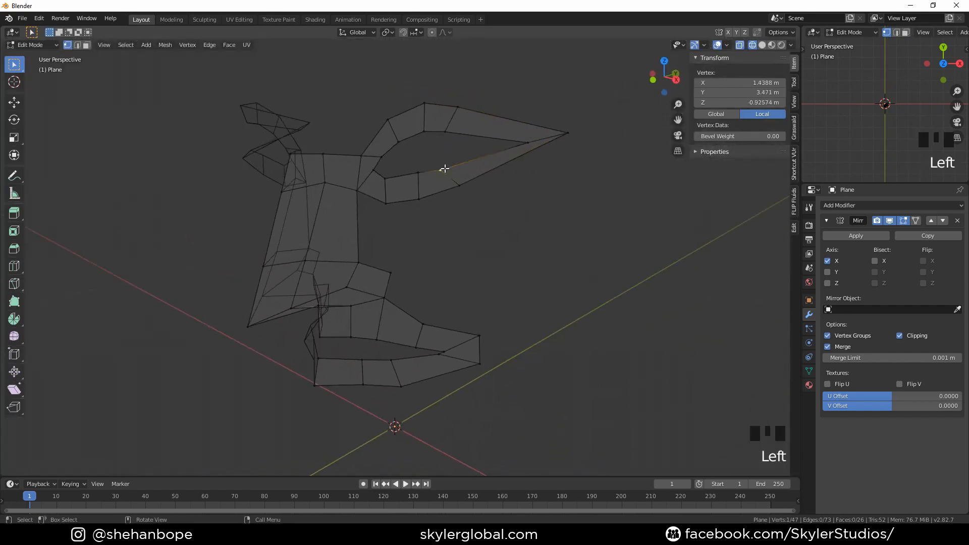
pyautogui.keyDown('shift'); pyautogui.click(459, 186); pyautogui.keyUp('shift')
pyautogui.keyDown('shift'); pyautogui.click(449, 108); pyautogui.keyUp('shift')
pyautogui.keyDown('shift'); pyautogui.click(454, 108); pyautogui.keyUp('shift')
pyautogui.press('KP_3')
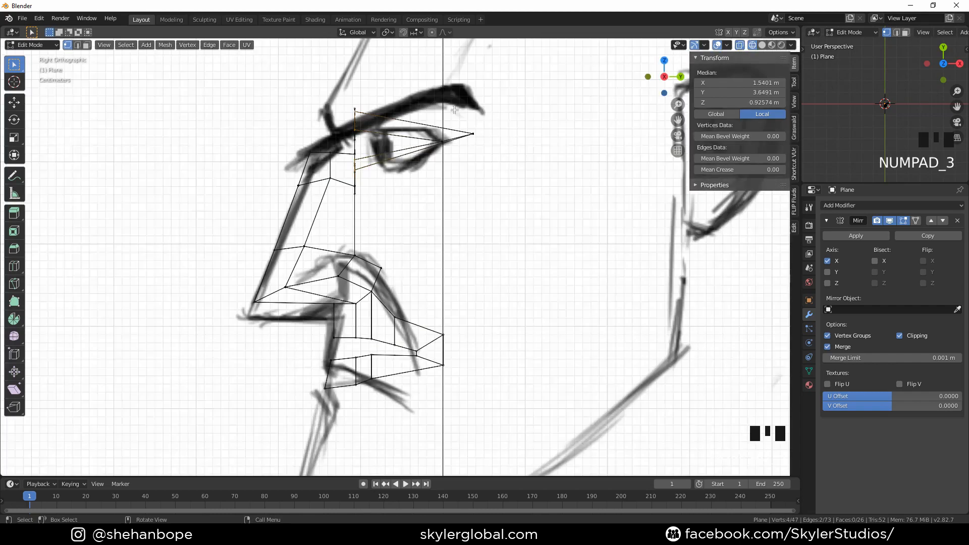
pyautogui.press('g')
pyautogui.press('y')
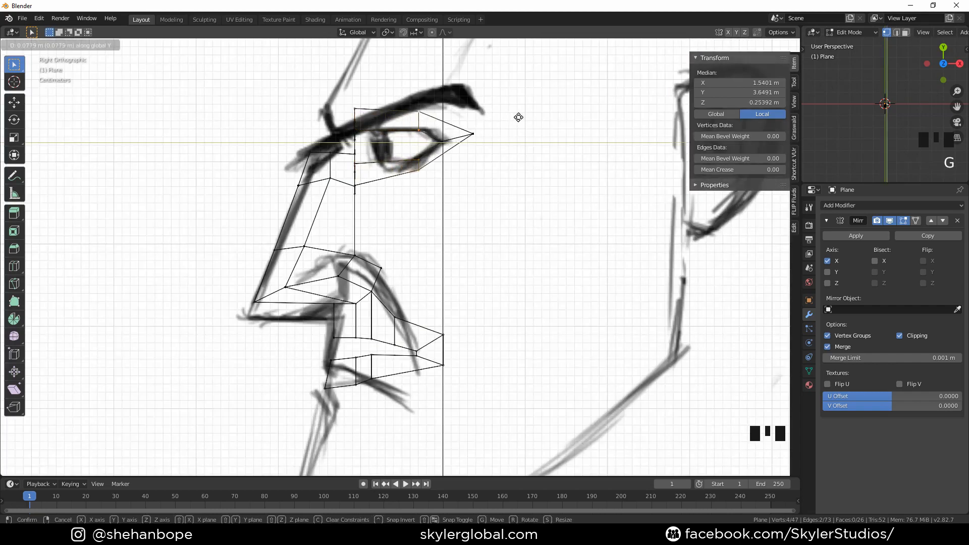
pyautogui.click(521, 117)
# Select the next pair of upper and lower eye-loop vertices and move them along Y to follow the profile
pyautogui.moveTo(435, 174); pyautogui.dragTo(461, 167, button='middle')
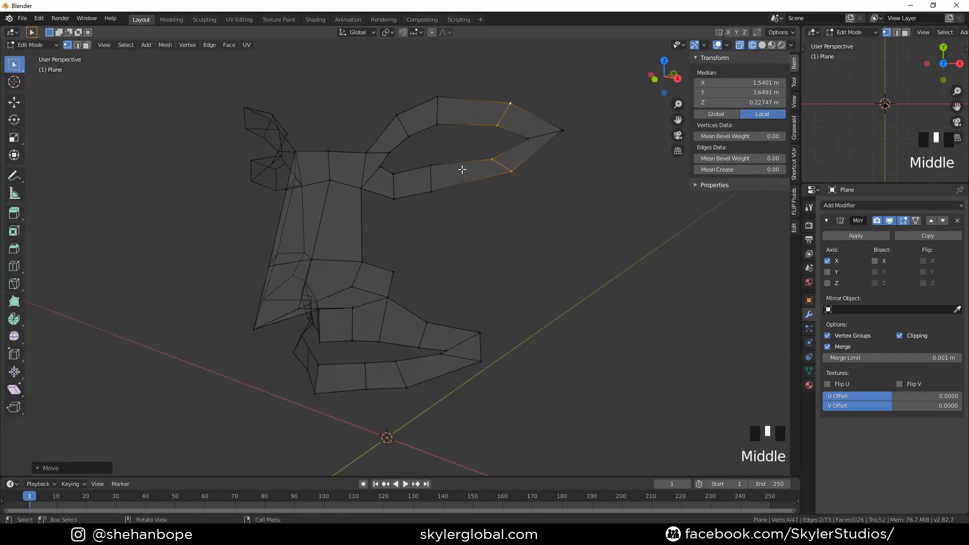
pyautogui.click(434, 163)
pyautogui.keyDown('shift'); pyautogui.click(434, 191); pyautogui.keyUp('shift')
pyautogui.keyDown('shift'); pyautogui.click(440, 129); pyautogui.keyUp('shift')
pyautogui.keyDown('shift'); pyautogui.click(439, 98); pyautogui.keyUp('shift')
pyautogui.keyDown('shift'); pyautogui.click(433, 191); pyautogui.keyUp('shift')
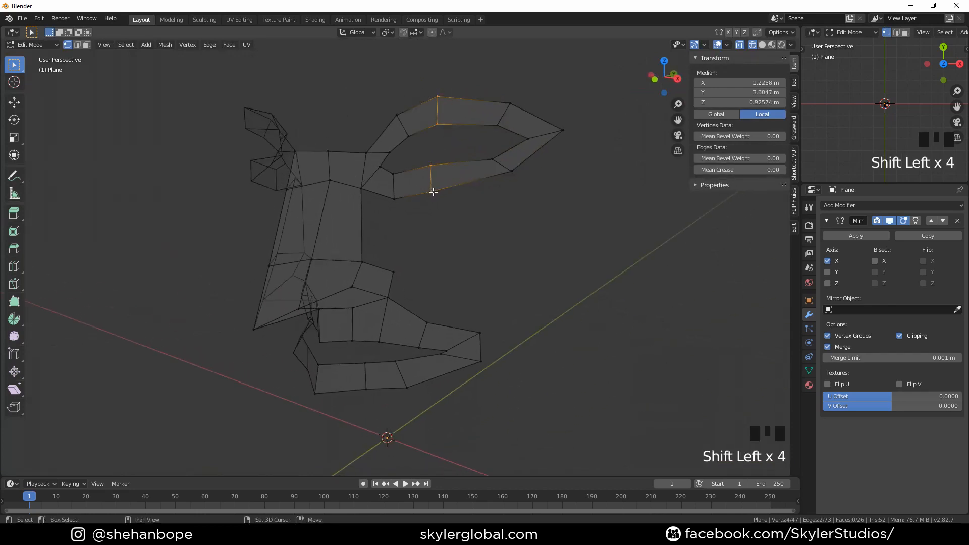
pyautogui.press('KP_3')
pyautogui.press('g')
pyautogui.press('y')
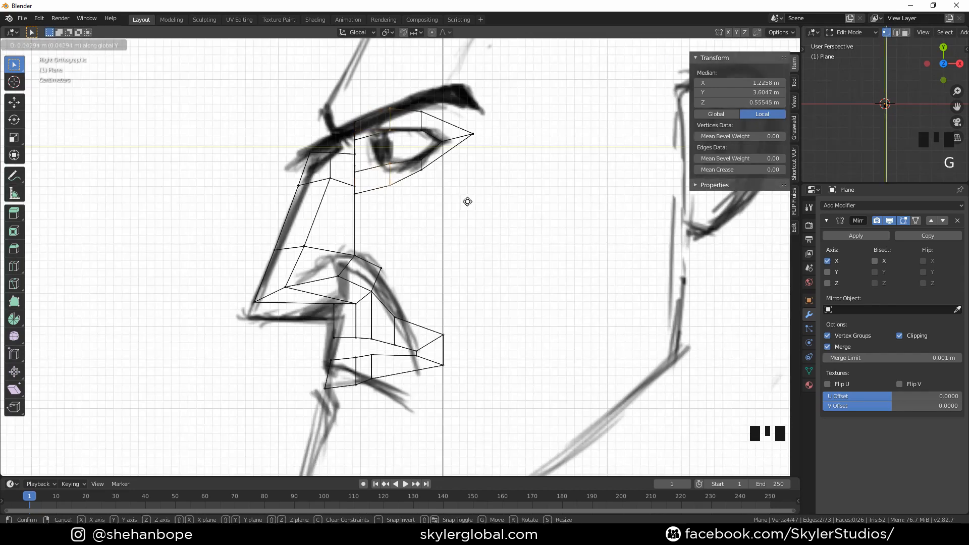
pyautogui.click(475, 203)
# Select the inner eye-loop vertices beside the nose bridge and move them along Y in side view
pyautogui.moveTo(406, 215); pyautogui.dragTo(457, 227, button='middle')
pyautogui.click(381, 170)
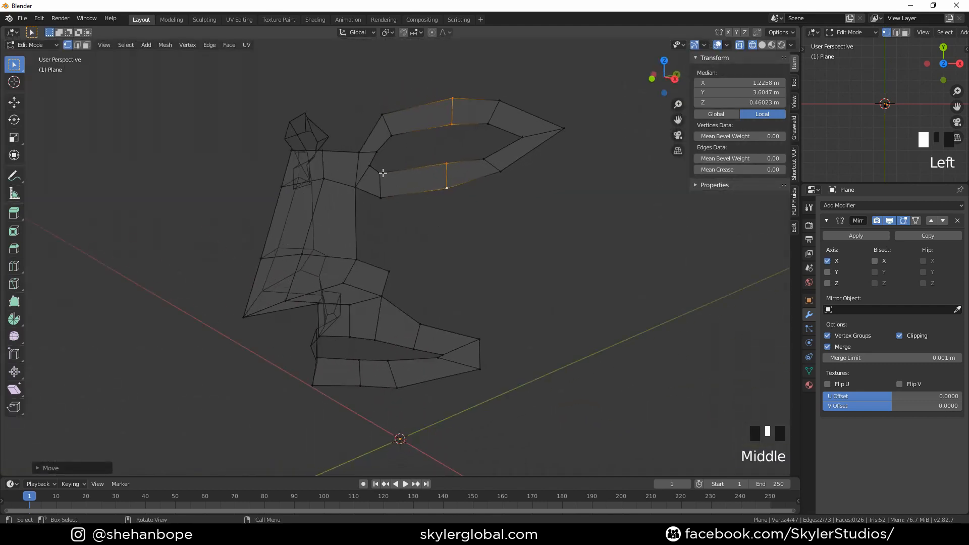
pyautogui.click(377, 165)
pyautogui.keyDown('shift'); pyautogui.click(376, 152); pyautogui.keyUp('shift')
pyautogui.keyDown('shift'); pyautogui.click(370, 166); pyautogui.keyUp('shift')
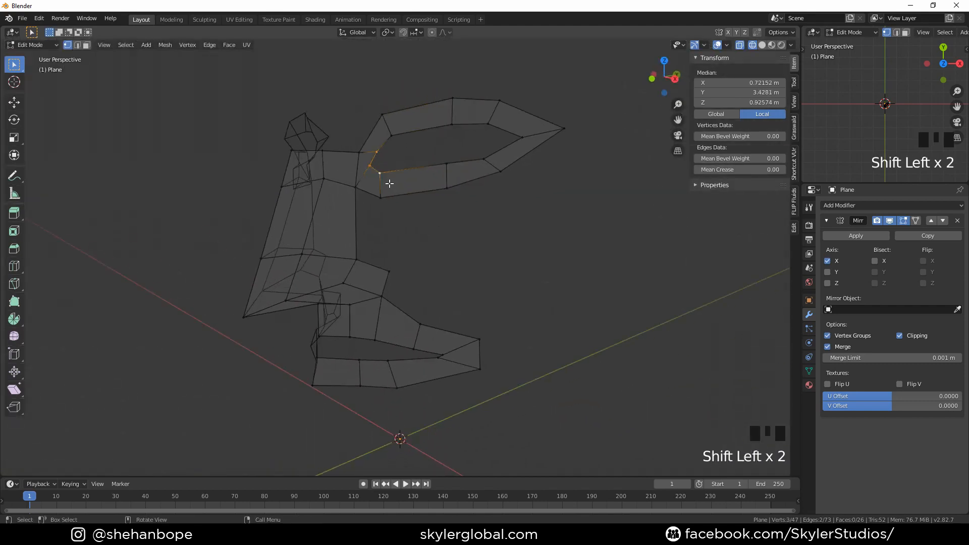
pyautogui.press('KP_3')
pyautogui.press('g')
pyautogui.press('y')
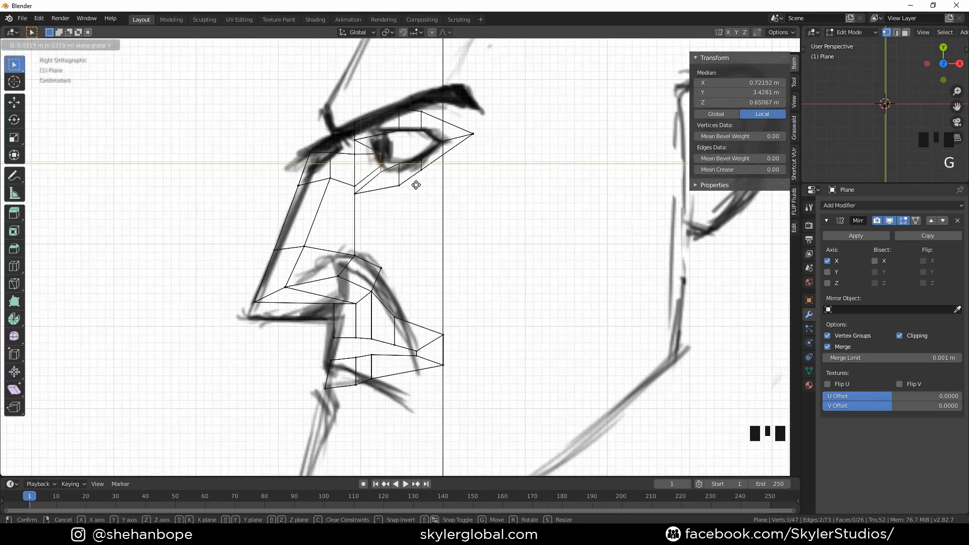
pyautogui.click(417, 185)
# Select the middle upper and lower eye-loop vertices and move them along Y to match the side reference
pyautogui.moveTo(417, 185); pyautogui.dragTo(426, 212, button='middle')
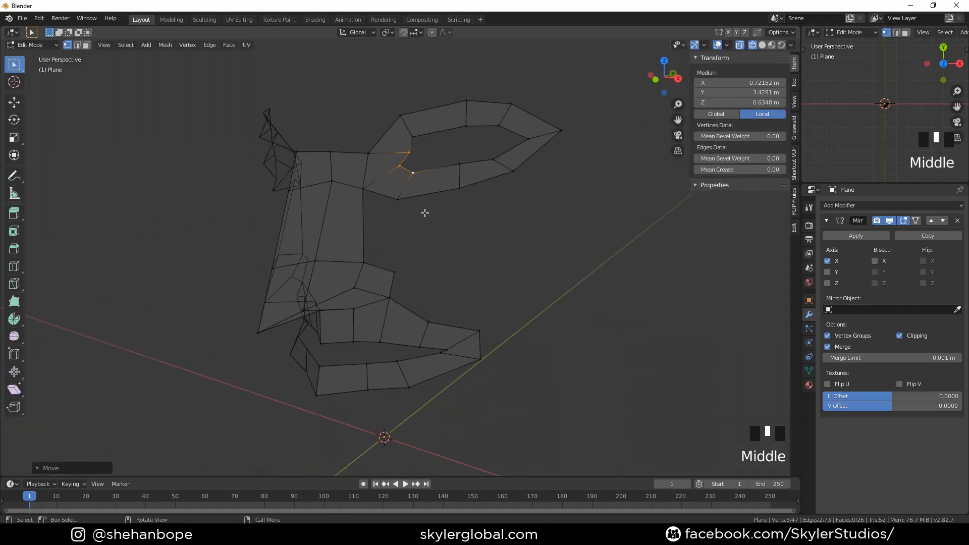
pyautogui.click(412, 190)
pyautogui.keyDown('shift'); pyautogui.click(400, 115); pyautogui.keyUp('shift')
pyautogui.keyDown('shift'); pyautogui.click(413, 136); pyautogui.keyUp('shift')
pyautogui.keyDown('shift'); pyautogui.click(415, 173); pyautogui.keyUp('shift')
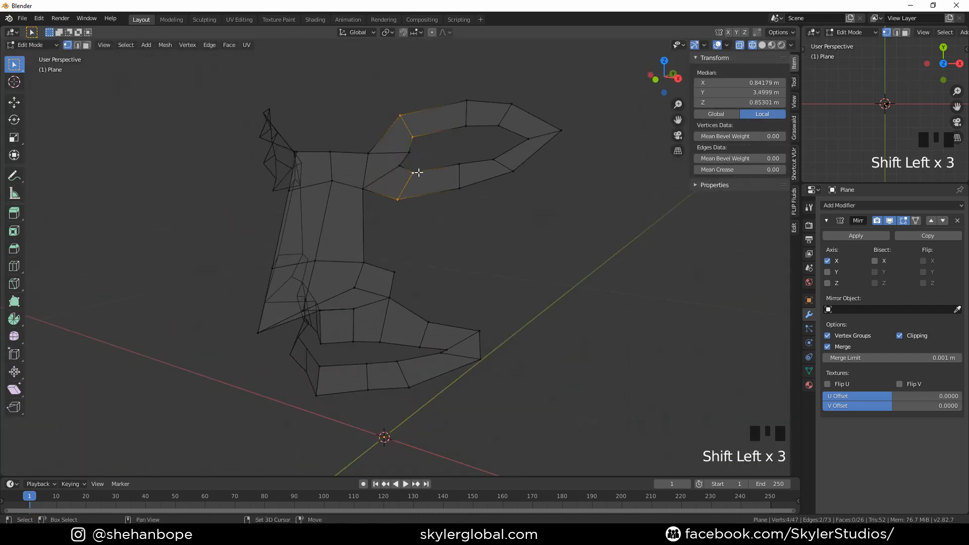
pyautogui.press('KP_3')
pyautogui.press('g')
pyautogui.press('y')
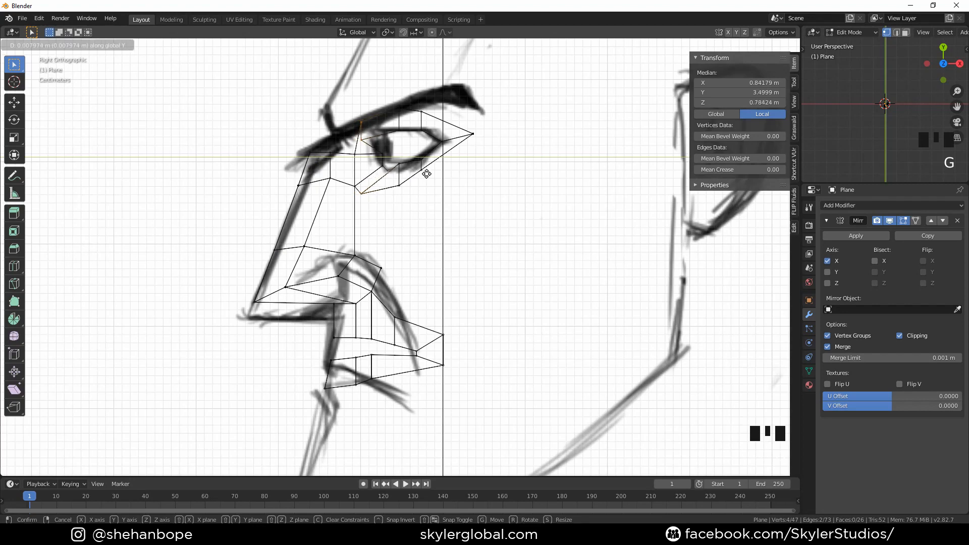
pyautogui.click(438, 175)
# Reposition the individual under-eye vertices in side view to follow the lower eyelid and cheek depth
pyautogui.click(389, 196)
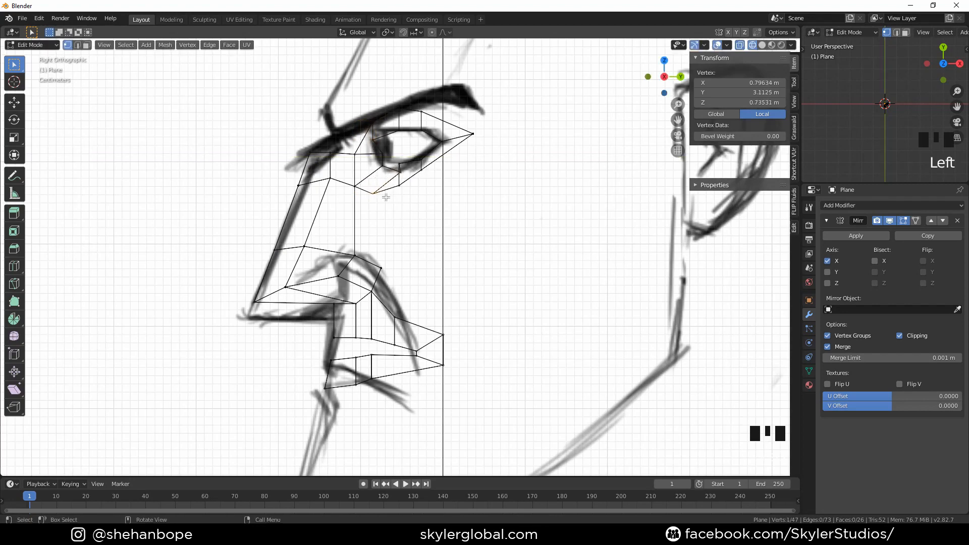
pyautogui.press('g')
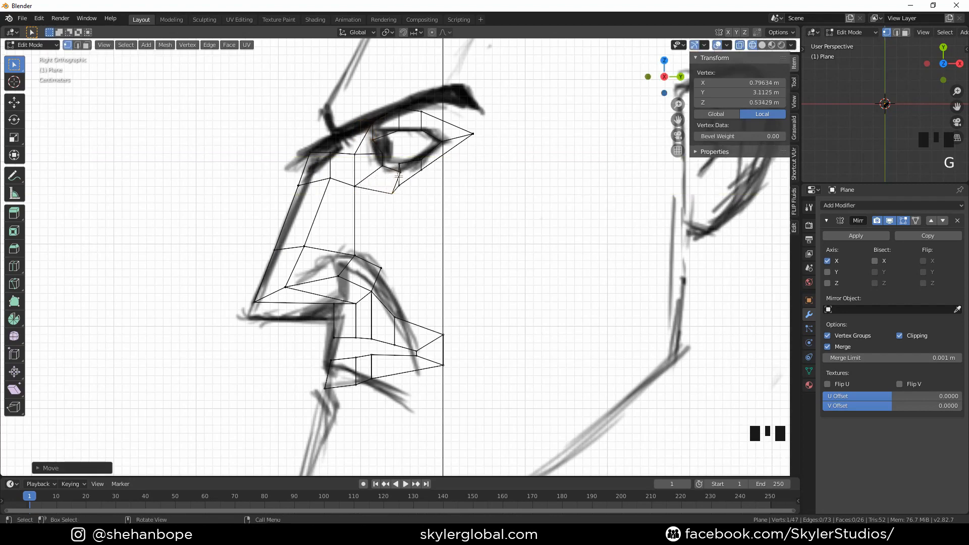
pyautogui.click(404, 199)
pyautogui.press('g')
pyautogui.click(435, 194)
pyautogui.press('g')
pyautogui.press('y')
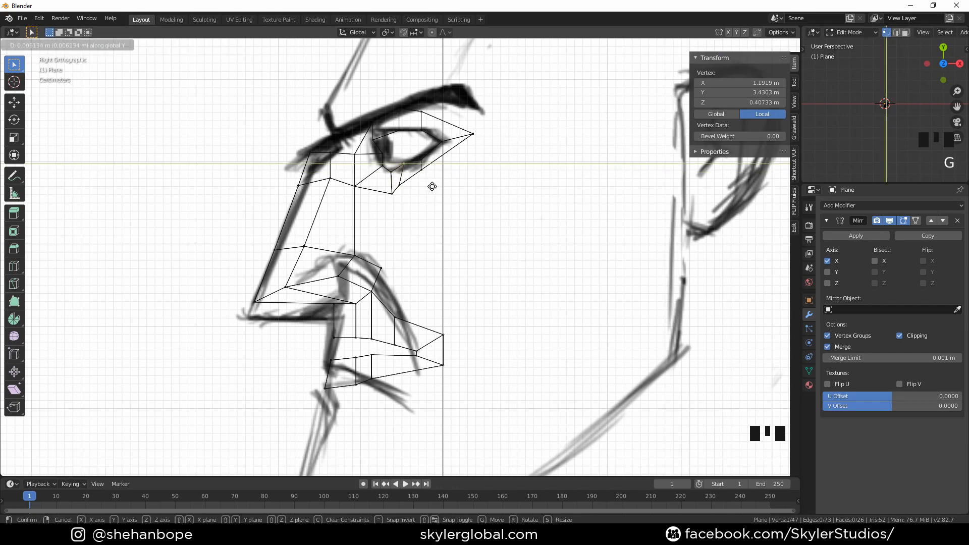
pyautogui.click(441, 180)
pyautogui.press('g')
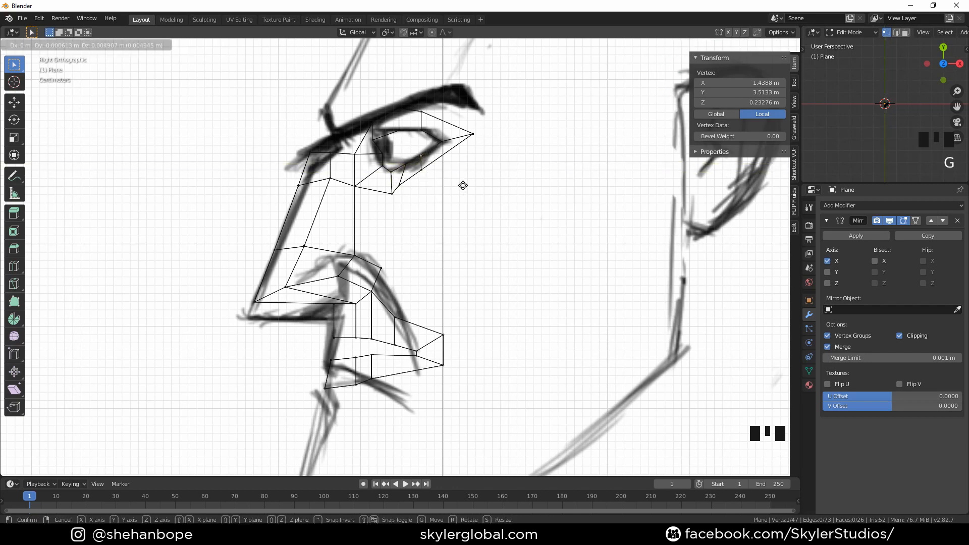
pyautogui.click(463, 184)
# Reposition the inner under-eye and upper eyelid vertices in side view to fit the eye socket outline
pyautogui.click(399, 186)
pyautogui.press('g')
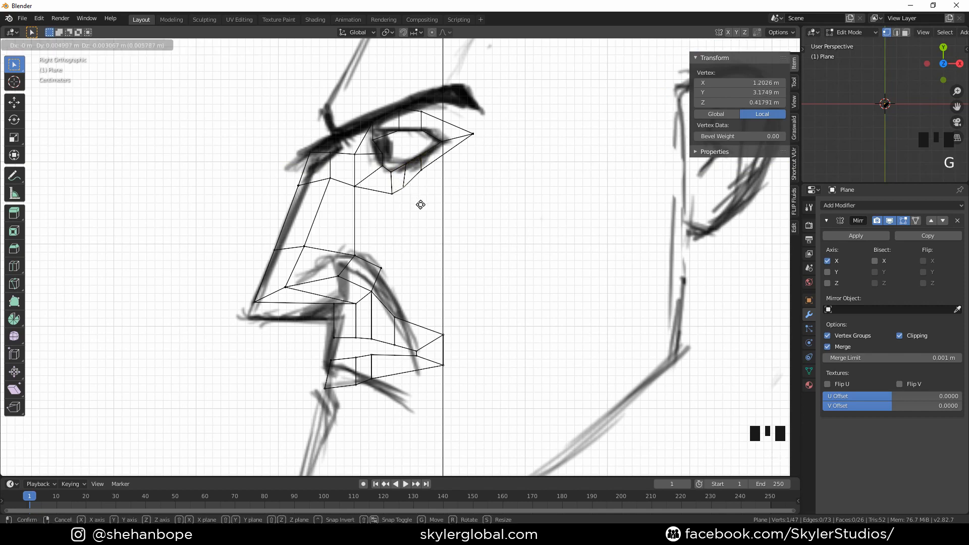
pyautogui.click(422, 204)
pyautogui.press('g')
pyautogui.click(391, 203)
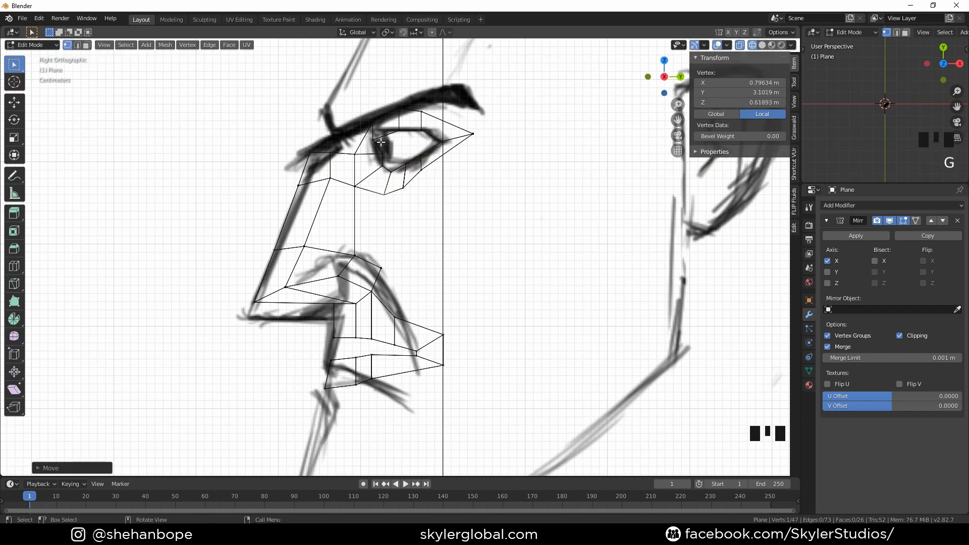
pyautogui.click(384, 139)
pyautogui.press('g')
pyautogui.click(382, 122)
pyautogui.click(381, 122)
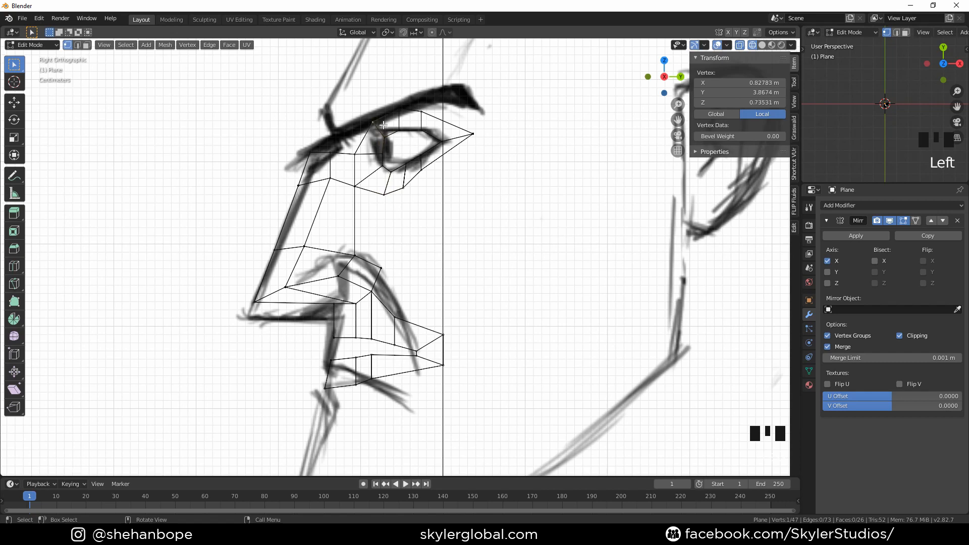
pyautogui.press('g')
pyautogui.click(381, 127)
# Move the upper brow vertex and the inner corner vertex near the nose to match the profile
pyautogui.click(421, 112)
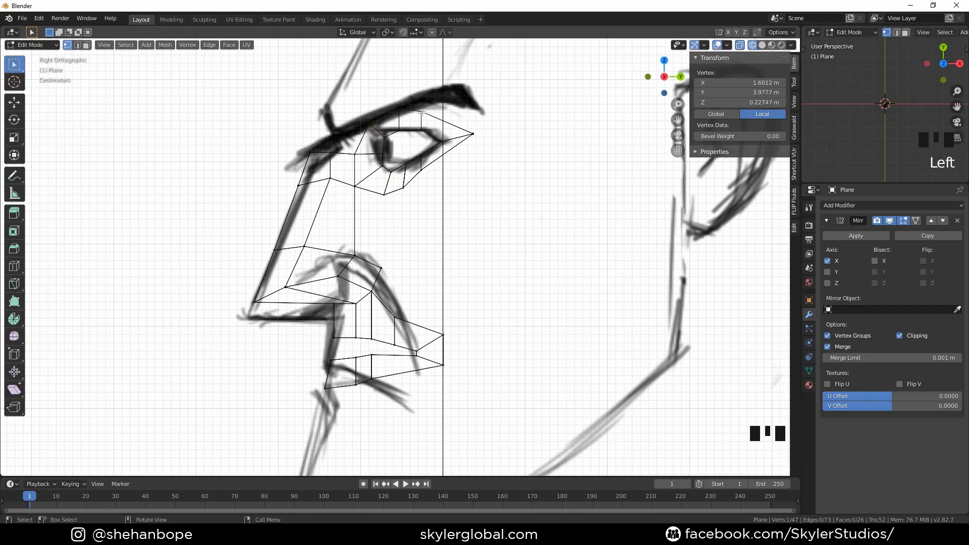
pyautogui.press('g')
pyautogui.click(457, 111)
pyautogui.click(362, 157)
pyautogui.press('g')
pyautogui.click(364, 156)
# Fill a face between the under-eye edge and the side of the nose down to the nostril
pyautogui.moveTo(364, 155); pyautogui.dragTo(558, 224, button='middle')
pyautogui.scroll(-2, 487, 240)
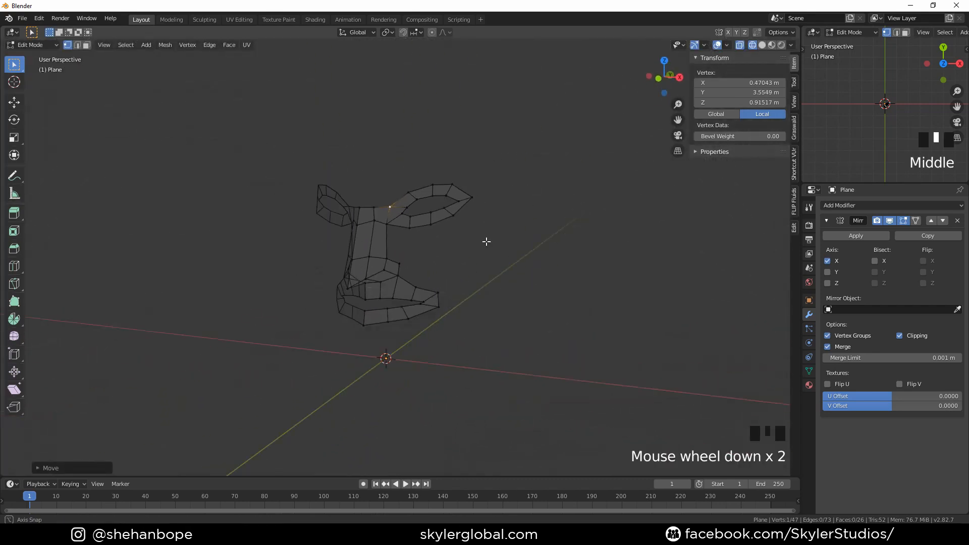
pyautogui.moveTo(487, 241)
pyautogui.mouseDown(button='middle')
pyautogui.moveTo(578, 229)
pyautogui.moveTo(569, 240)
pyautogui.moveTo(433, 232)
pyautogui.mouseUp(button='middle')
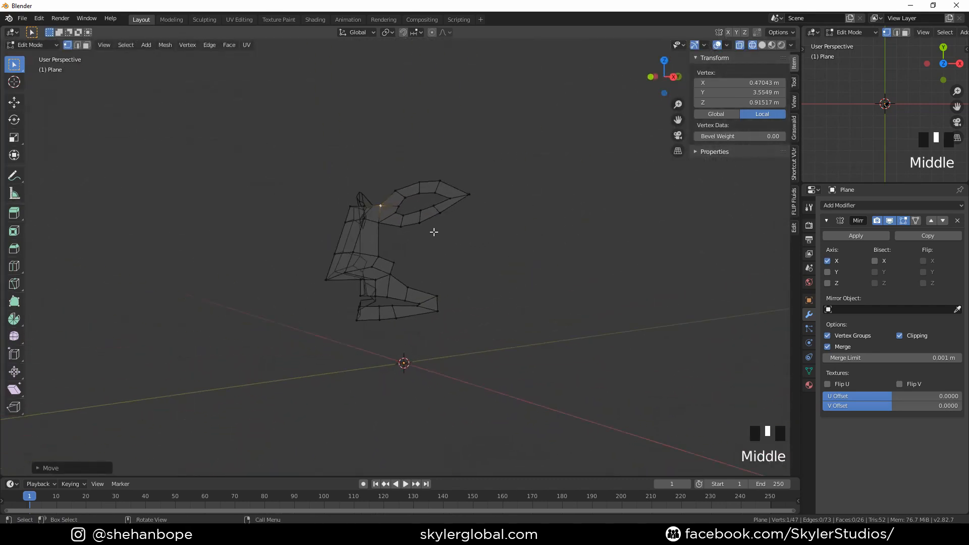
pyautogui.press('KP_3')
pyautogui.scroll(2, 411, 233)
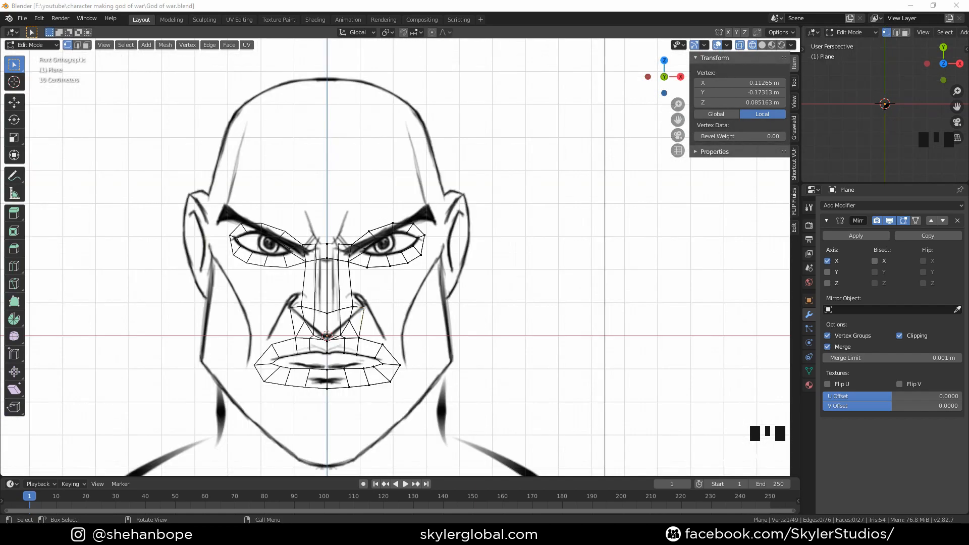
pyautogui.scroll(1, 467, 405)
pyautogui.moveTo(372, 413); pyautogui.dragTo(405, 332, button='middle')
pyautogui.press('KP_1')
pyautogui.scroll(2, 406, 366)
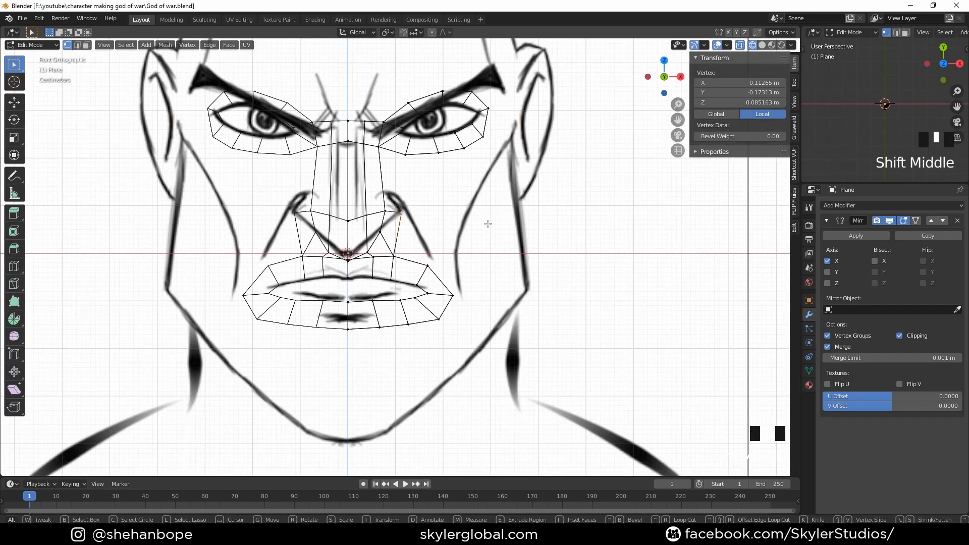
pyautogui.scroll(2, 439, 309)
pyautogui.click(385, 292)
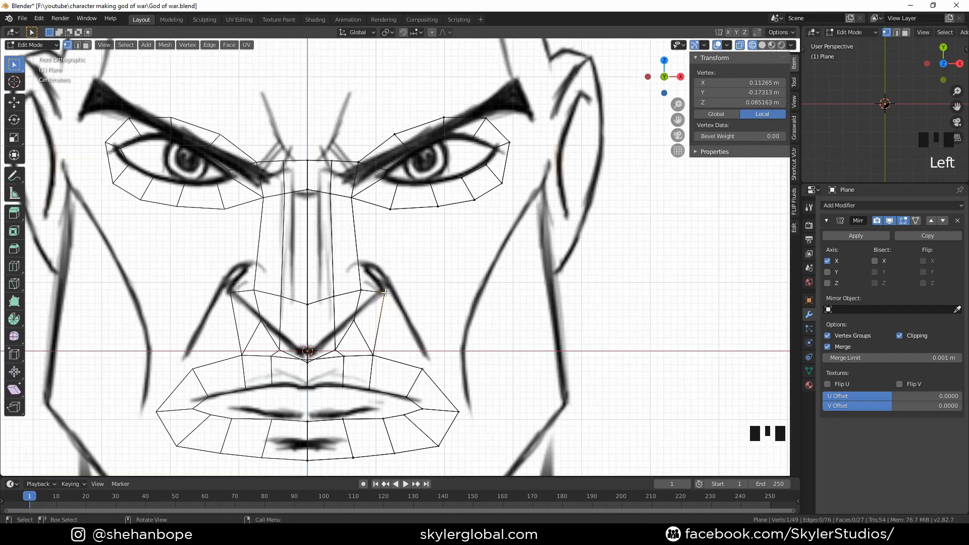
pyautogui.keyDown('shift'); pyautogui.click(390, 209); pyautogui.keyUp('shift')
pyautogui.keyDown('shift'); pyautogui.click(360, 288); pyautogui.keyUp('shift')
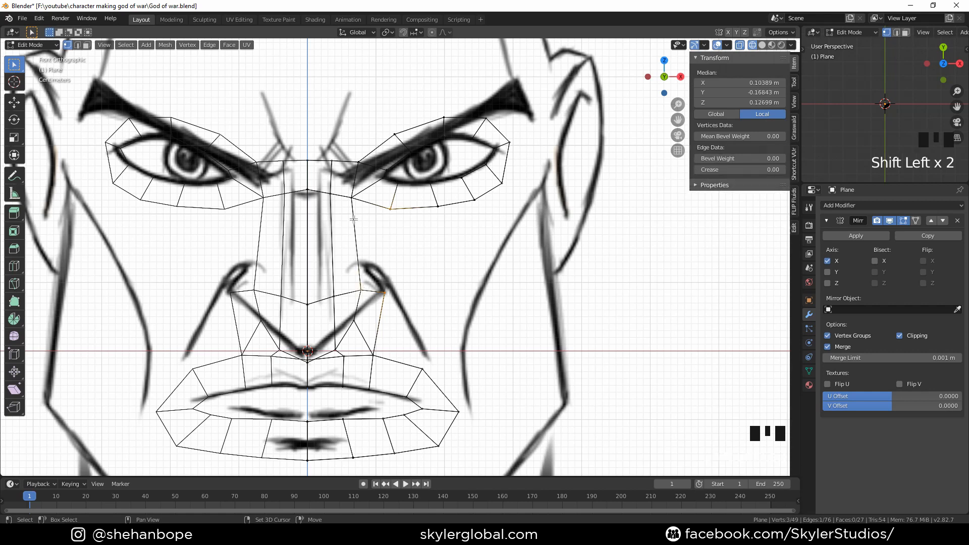
pyautogui.keyDown('shift'); pyautogui.click(353, 207); pyautogui.keyUp('shift')
pyautogui.press('f')
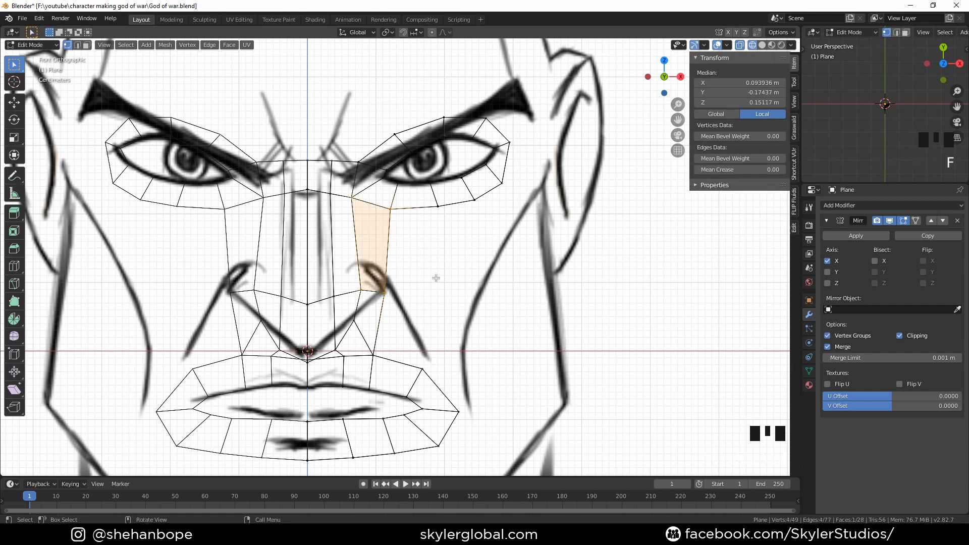
pyautogui.scroll(-1, 432, 286)
pyautogui.click(386, 288)
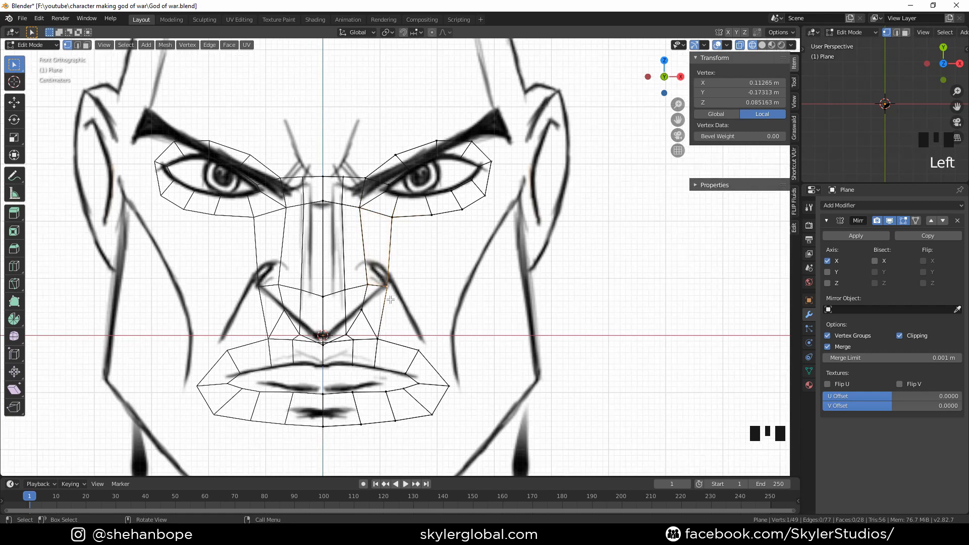
# Select the outer edge of the right half of the mouth, extrude it, and scale and move it outward into a new ring around the mouth, flattening it vertically
pyautogui.keyDown('shift'); pyautogui.moveTo(424, 338); pyautogui.dragTo(378, 300, button='middle'); pyautogui.keyUp('shift')
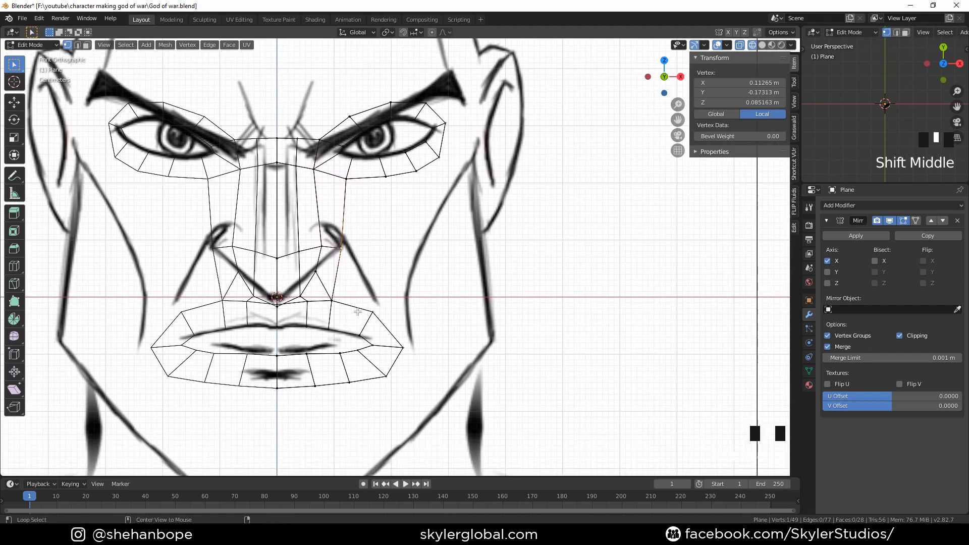
pyautogui.keyDown('alt'); pyautogui.click(357, 309); pyautogui.keyUp('alt')
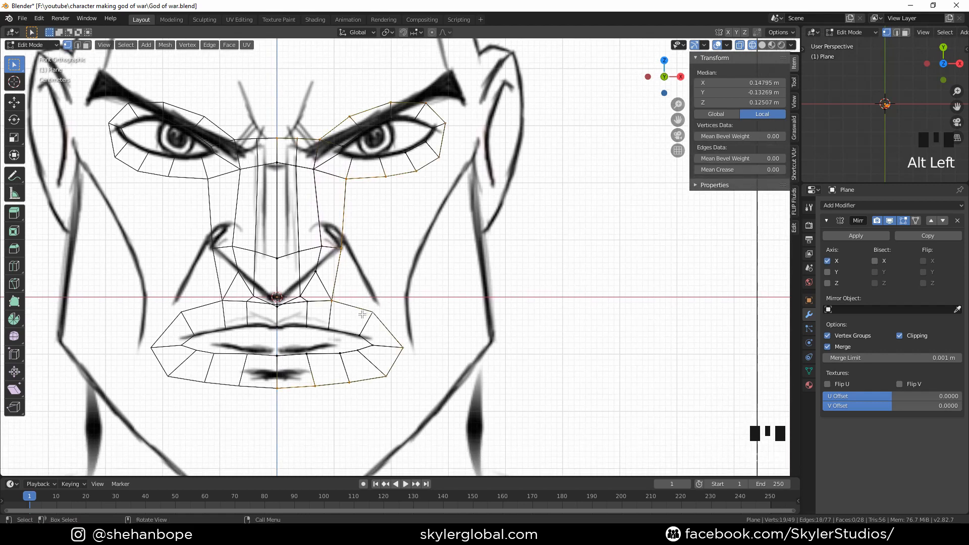
pyautogui.click(345, 327)
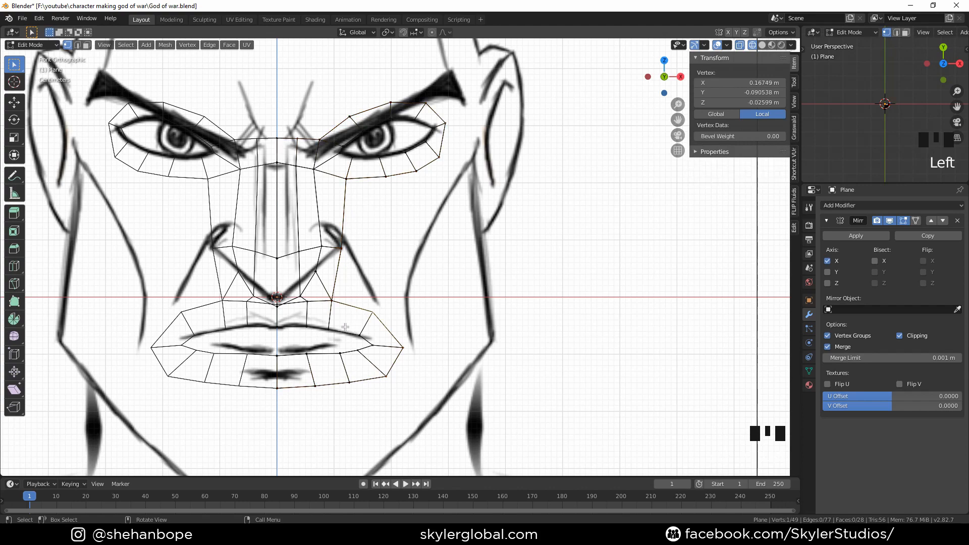
pyautogui.keyDown('shift'); pyautogui.moveTo(381, 342); pyautogui.dragTo(362, 349, button='middle'); pyautogui.keyUp('shift')
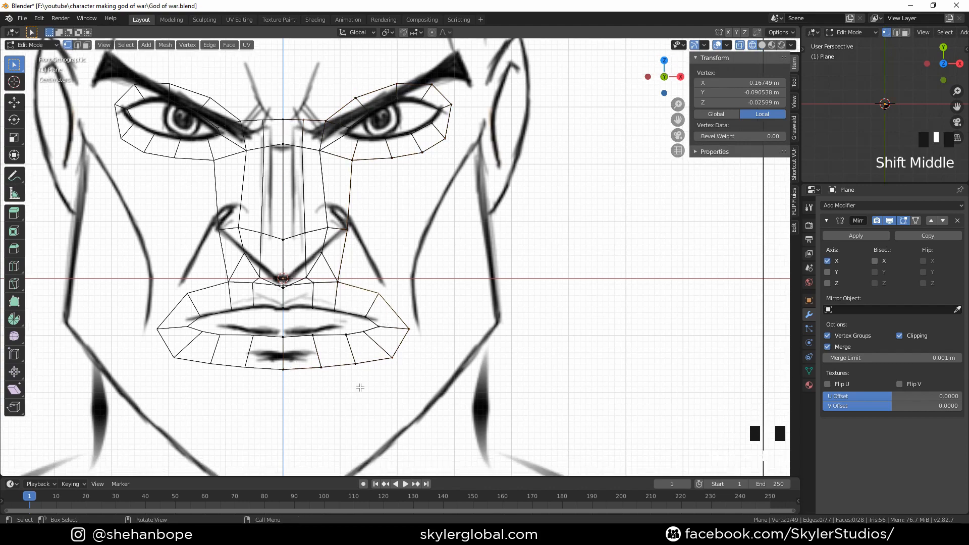
pyautogui.scroll(2, 361, 388)
pyautogui.press('c')
pyautogui.moveTo(231, 419); pyautogui.dragTo(374, 413)
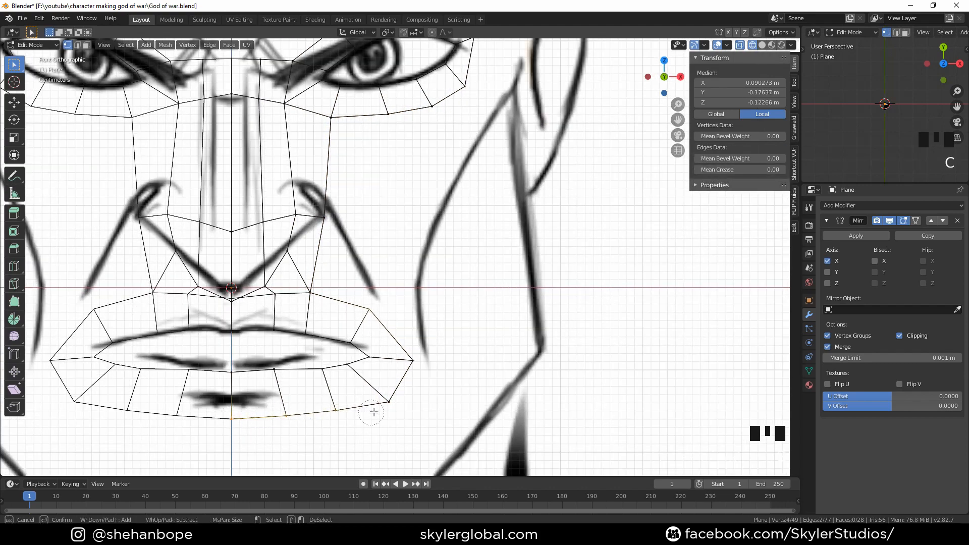
pyautogui.rightClick(362, 304)
pyautogui.keyDown('shift'); pyautogui.click(310, 293); pyautogui.keyUp('shift')
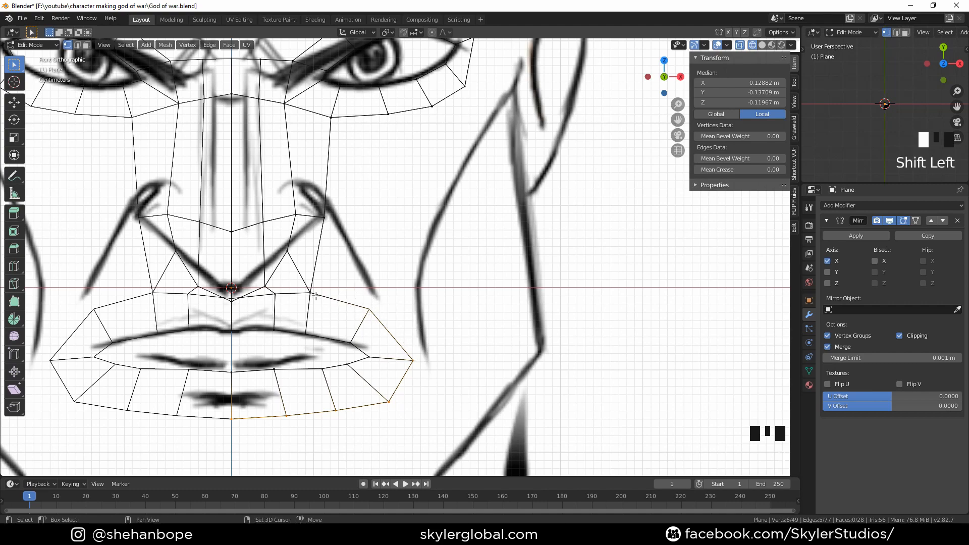
pyautogui.scroll(-2, 319, 304)
pyautogui.moveTo(392, 327); pyautogui.dragTo(426, 329, button='middle')
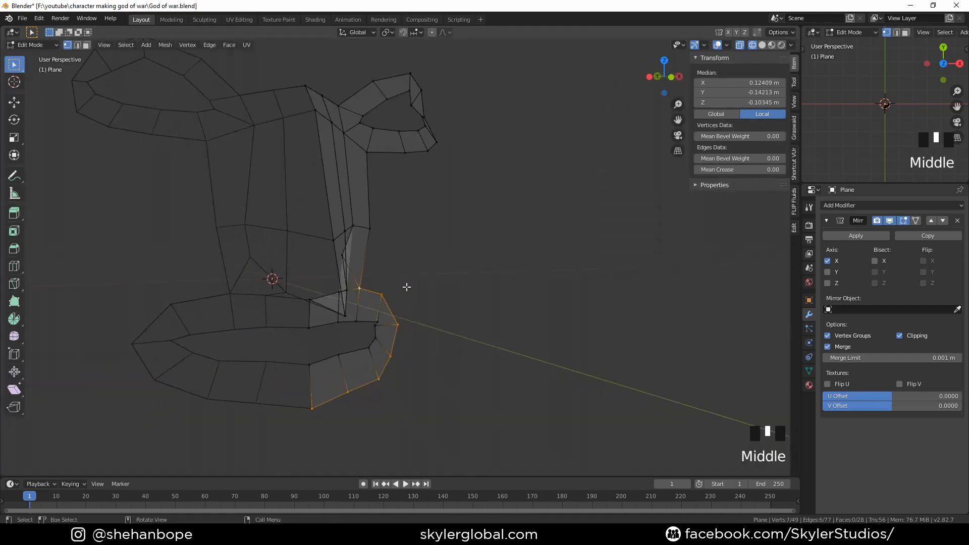
pyautogui.moveTo(407, 287); pyautogui.dragTo(417, 320, button='middle')
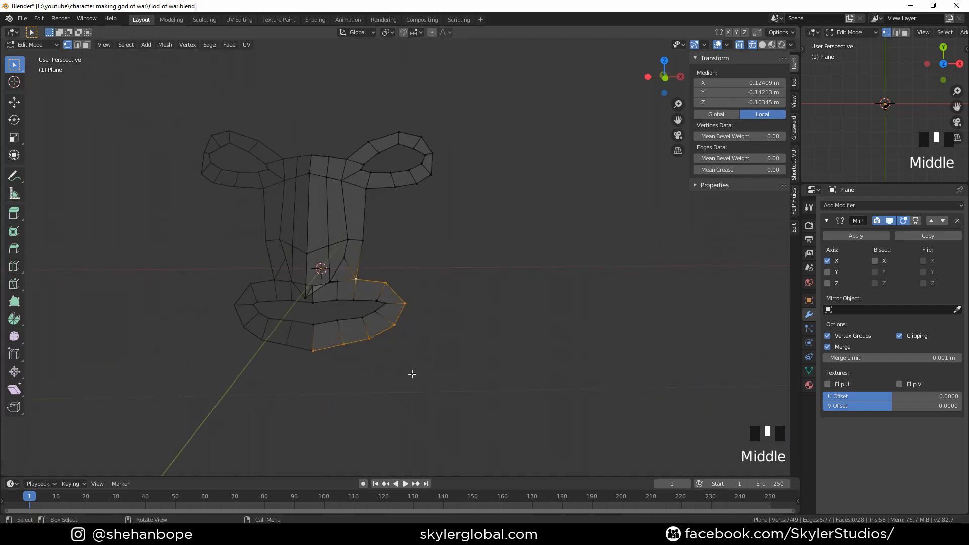
pyautogui.press('KP_1')
pyautogui.press('e')
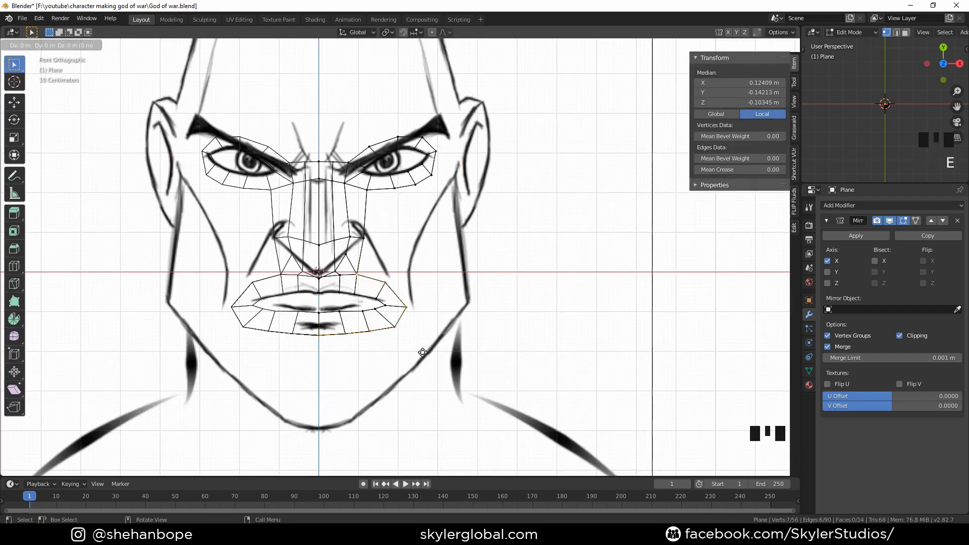
pyautogui.rightClick(429, 356)
pyautogui.press('s')
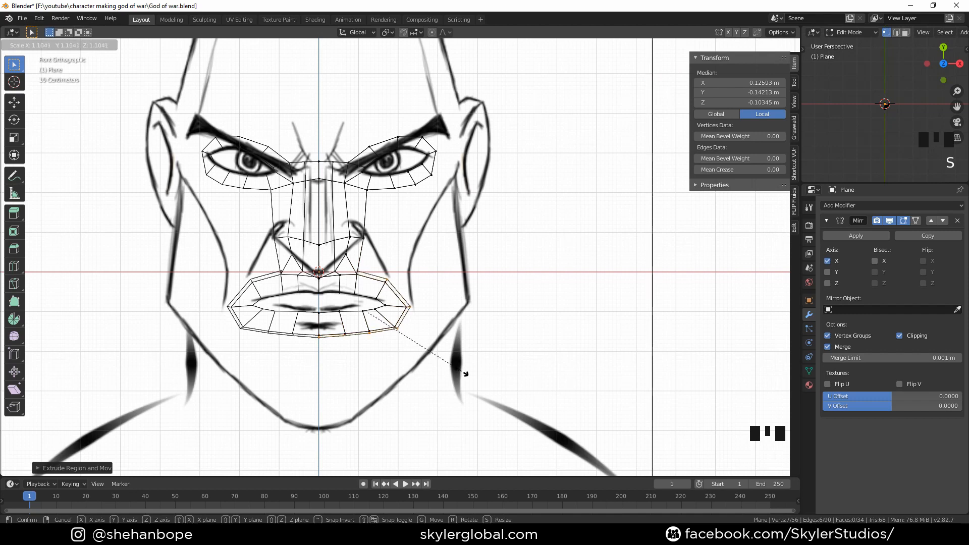
pyautogui.click(488, 390)
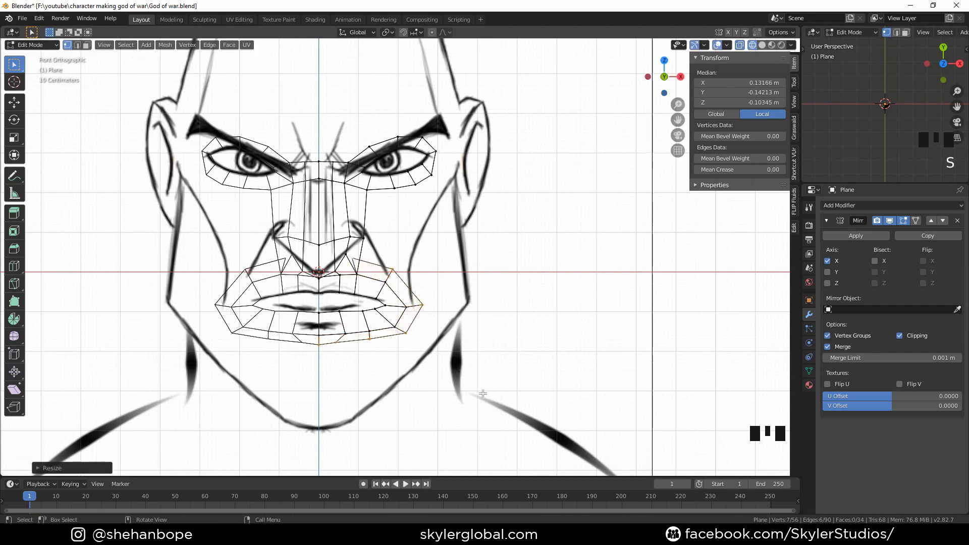
pyautogui.press('g')
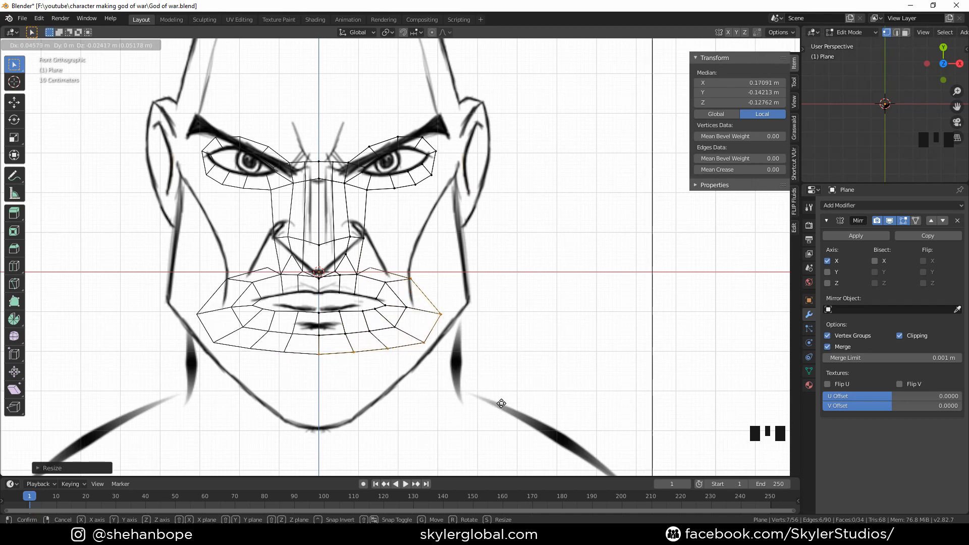
pyautogui.click(491, 400)
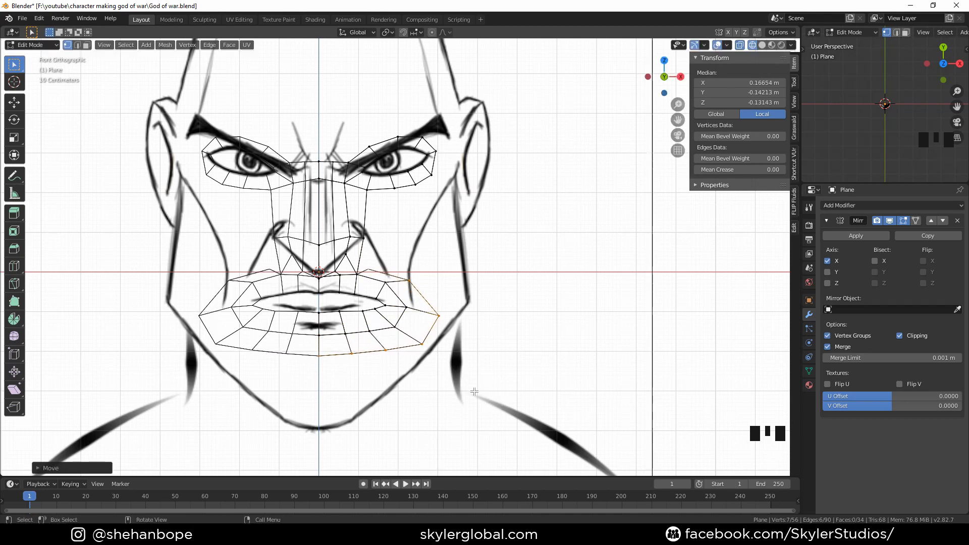
pyautogui.press('s')
pyautogui.press('z')
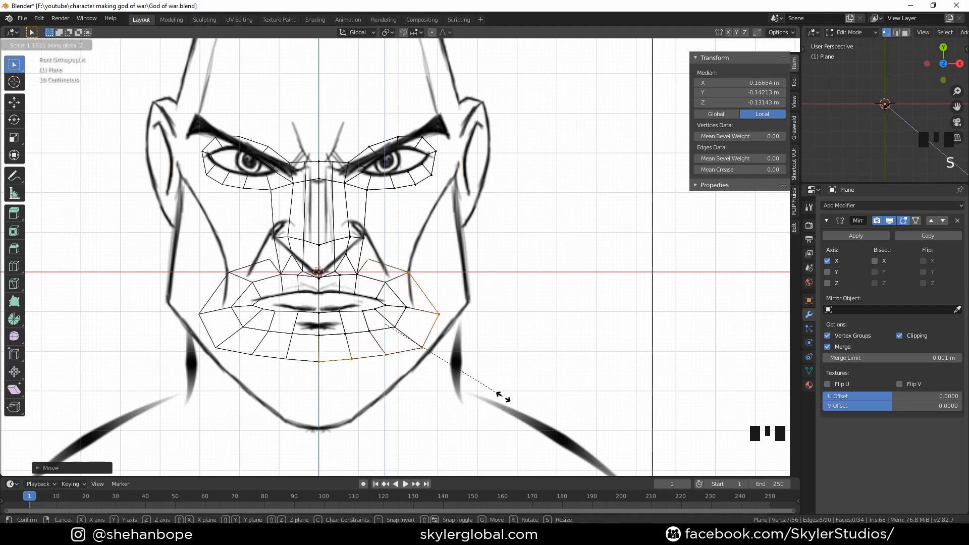
pyautogui.click(538, 406)
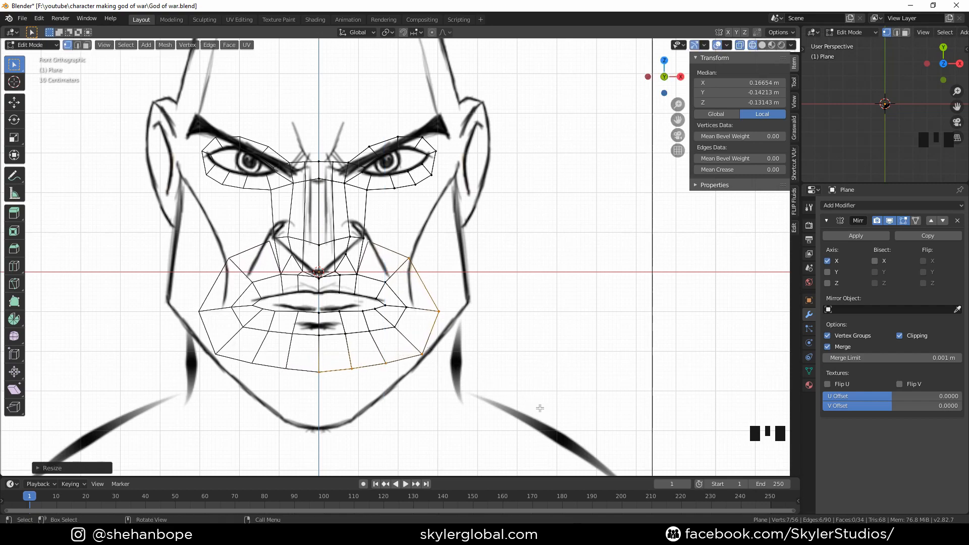
# Merge the new ring's top vertex with the nearby vertex beside the nostril at their center
pyautogui.scroll(1, 486, 337)
pyautogui.keyDown('shift'); pyautogui.moveTo(486, 338); pyautogui.dragTo(406, 320, button='middle'); pyautogui.keyUp('shift')
pyautogui.scroll(1, 407, 320)
pyautogui.click(344, 260)
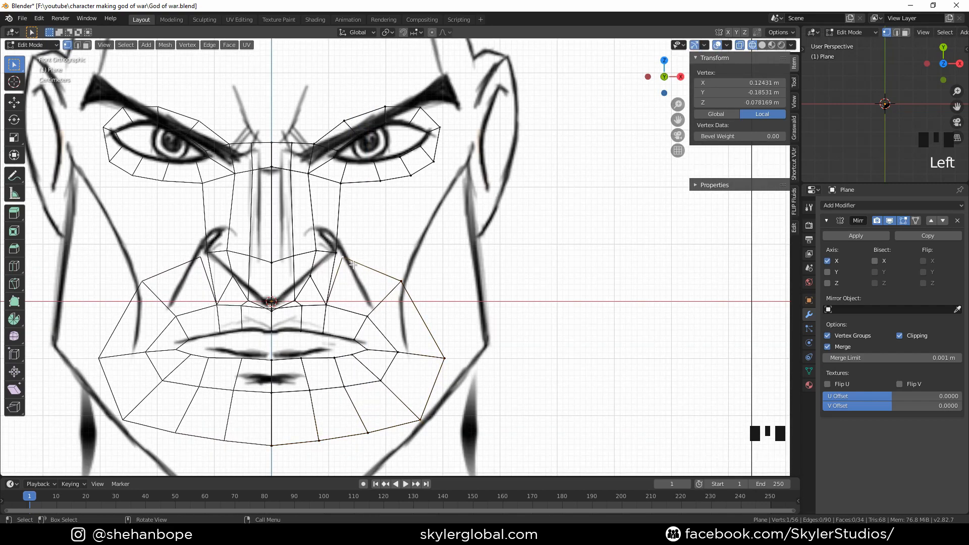
pyautogui.click(343, 258)
pyautogui.keyDown('shift'); pyautogui.click(337, 251); pyautogui.keyUp('shift')
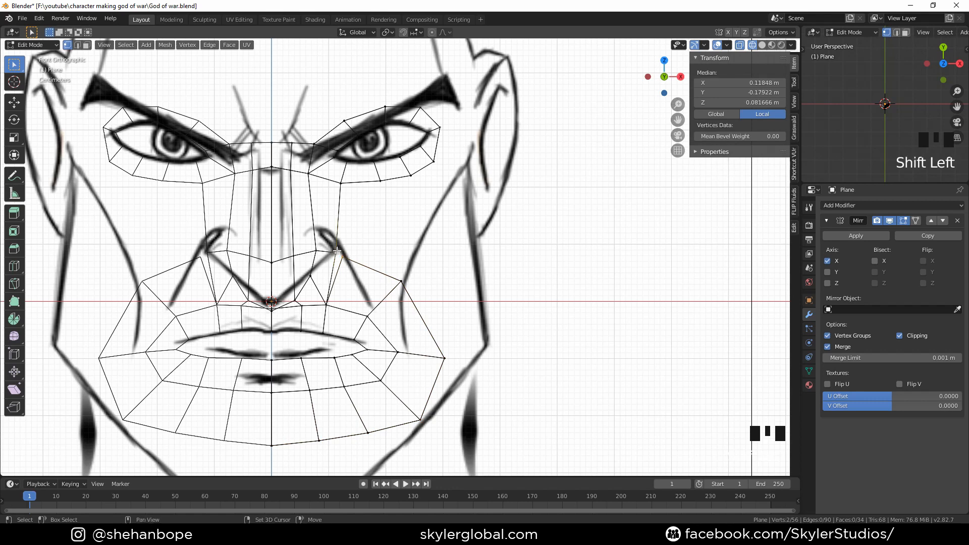
pyautogui.hotkey('alt', 'm')
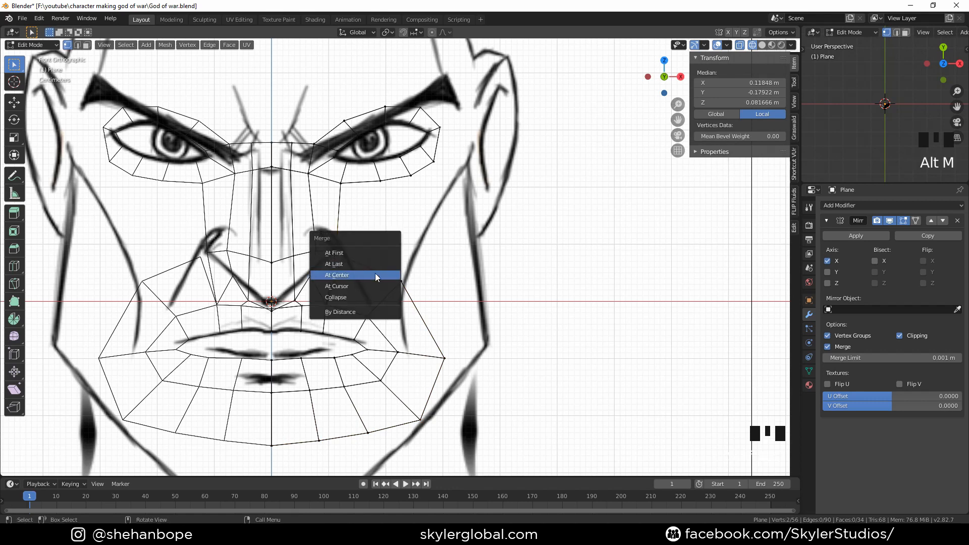
pyautogui.click(371, 275)
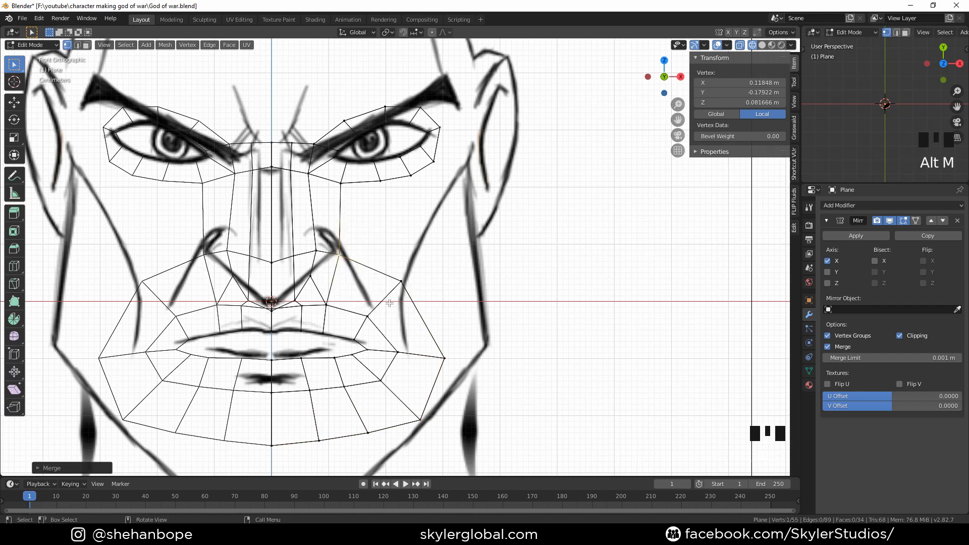
# Move individual vertices of the new mouth ring in perspective view along depth to follow the face's curvature
pyautogui.click(341, 259)
pyautogui.scroll(-2, 342, 258)
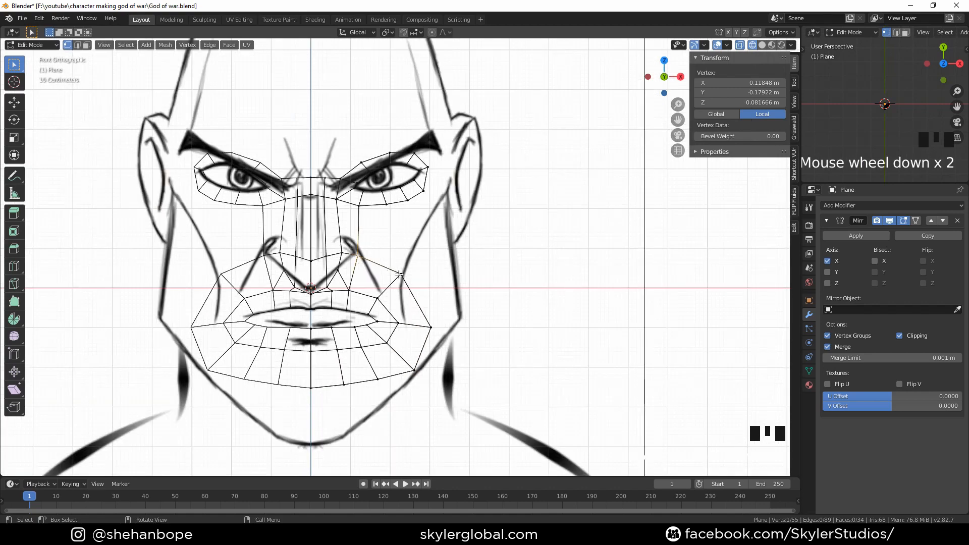
pyautogui.moveTo(342, 259); pyautogui.dragTo(372, 331, button='middle')
pyautogui.click(326, 276)
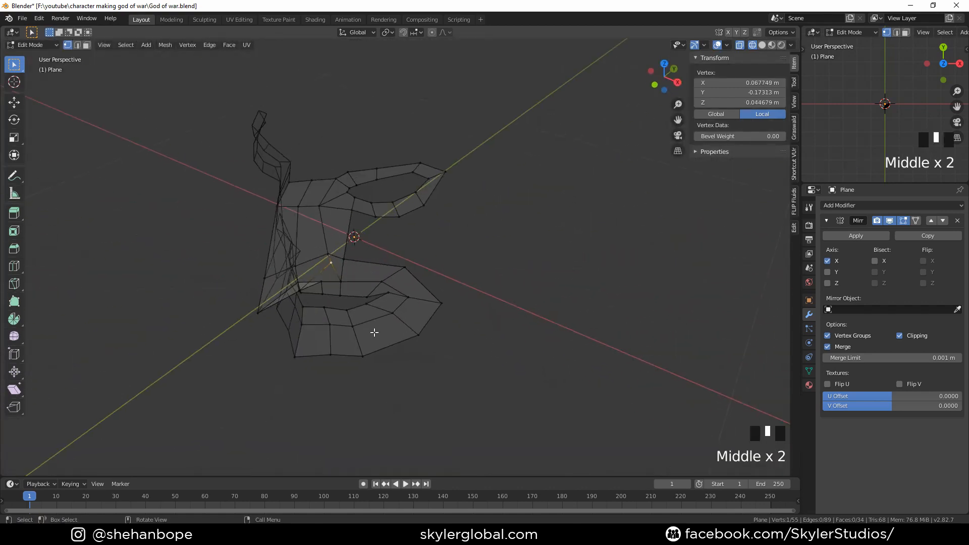
pyautogui.scroll(3, 368, 324)
pyautogui.press('g')
pyautogui.press('y')
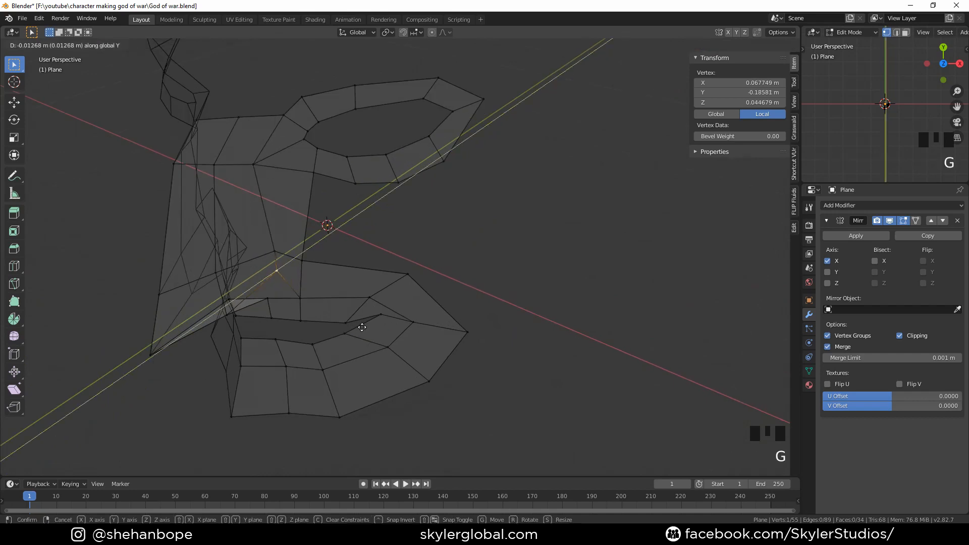
pyautogui.click(366, 326)
pyautogui.moveTo(366, 326); pyautogui.dragTo(362, 324, button='middle')
pyautogui.press('g')
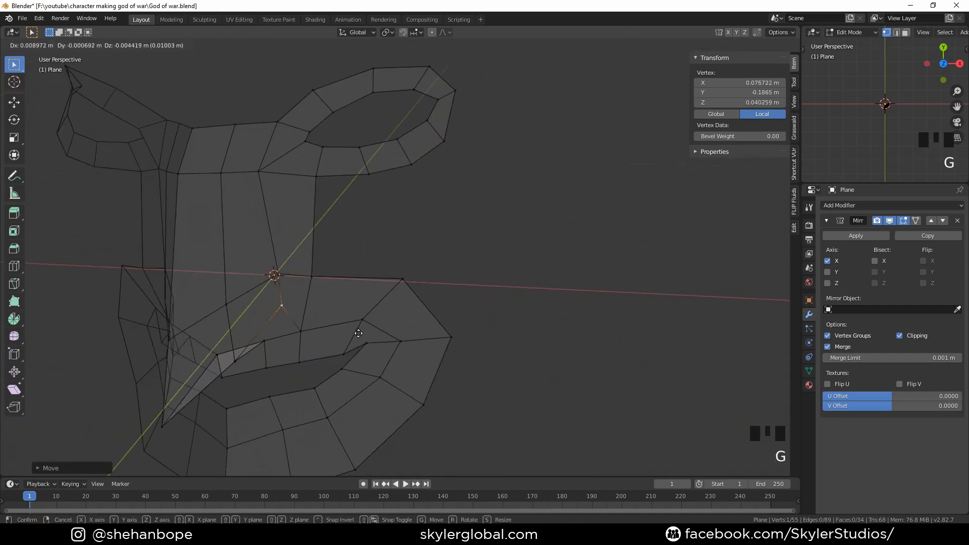
pyautogui.click(354, 361)
pyautogui.moveTo(355, 361); pyautogui.dragTo(404, 286, button='middle')
pyautogui.press('g')
pyautogui.click(365, 301)
pyautogui.press('g')
pyautogui.click(310, 340)
pyautogui.scroll(-3, 305, 284)
pyautogui.moveTo(305, 283); pyautogui.dragTo(398, 298, button='middle')
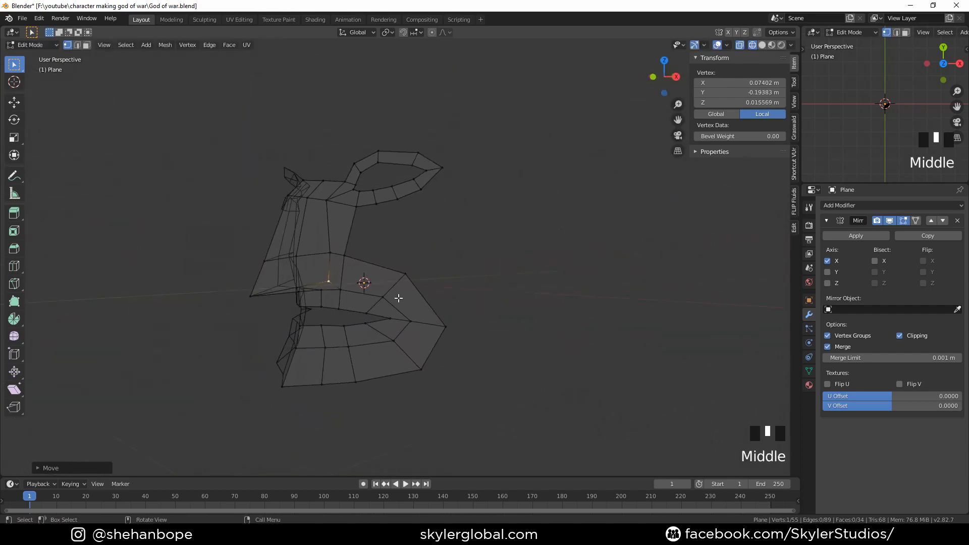
# Select the outer mouth ring and, in side view, move its lower chin vertices to match the chin profile
pyautogui.click(408, 276)
pyautogui.keyDown('alt'); pyautogui.click(424, 288); pyautogui.keyUp('alt')
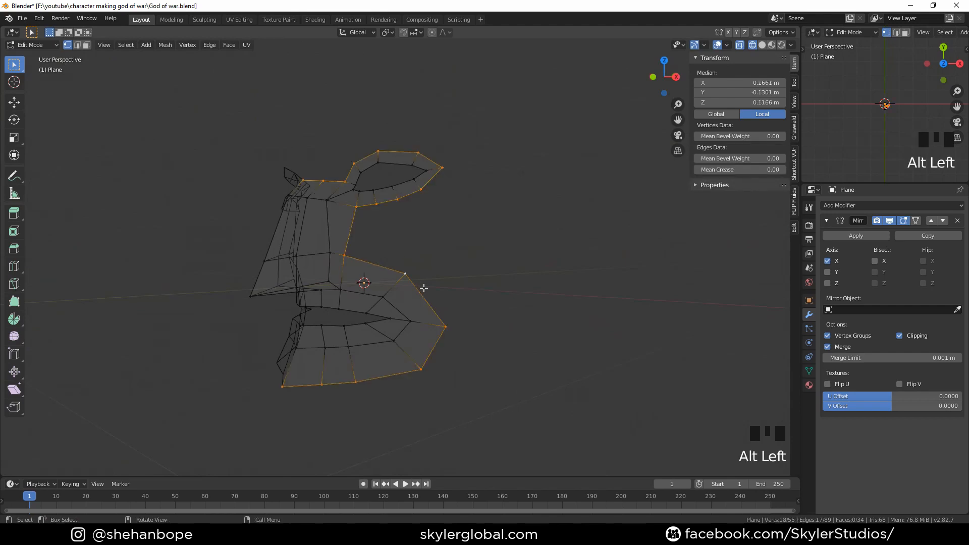
pyautogui.press('KP_3')
pyautogui.keyDown('shift'); pyautogui.moveTo(357, 397); pyautogui.dragTo(381, 338, button='middle'); pyautogui.keyUp('shift')
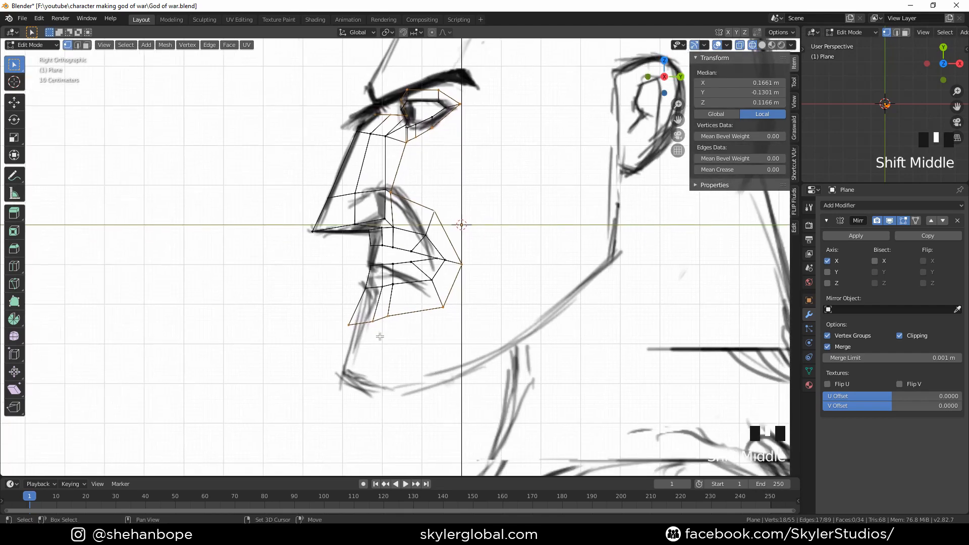
pyautogui.click(349, 328)
pyautogui.scroll(1, 378, 361)
pyautogui.keyDown('shift'); pyautogui.moveTo(382, 372); pyautogui.dragTo(383, 309, button='middle'); pyautogui.keyUp('shift')
pyautogui.click(345, 286)
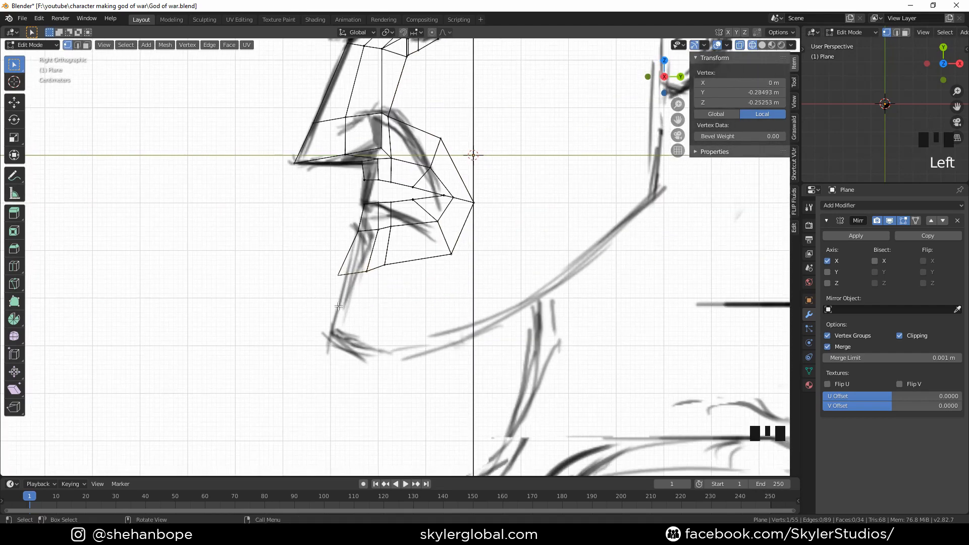
pyautogui.click(366, 271)
pyautogui.press('g')
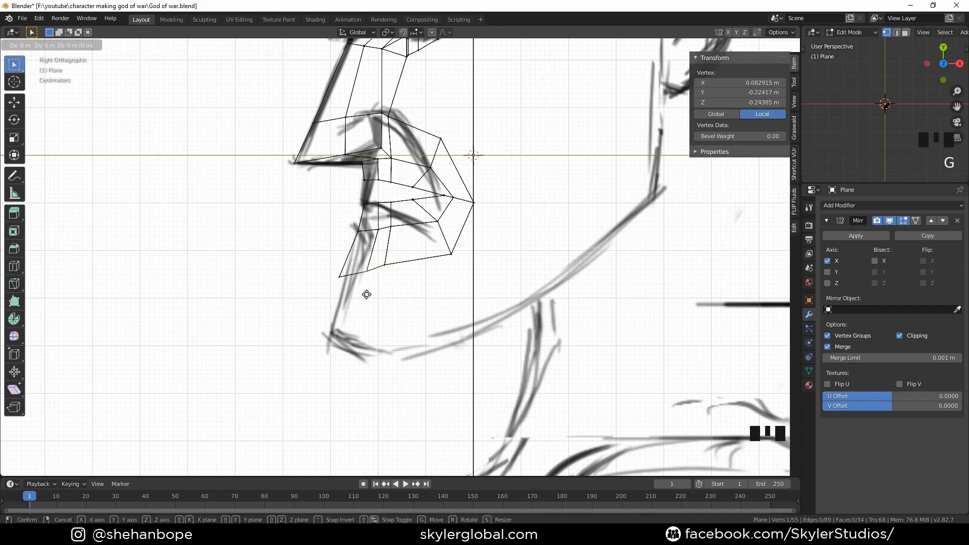
pyautogui.click(363, 296)
pyautogui.click(388, 279)
pyautogui.press('g')
pyautogui.click(394, 287)
# Reposition the remaining outer ring vertices in side view to follow the jaw and cheek depth
pyautogui.click(457, 262)
pyautogui.press('g')
pyautogui.click(455, 259)
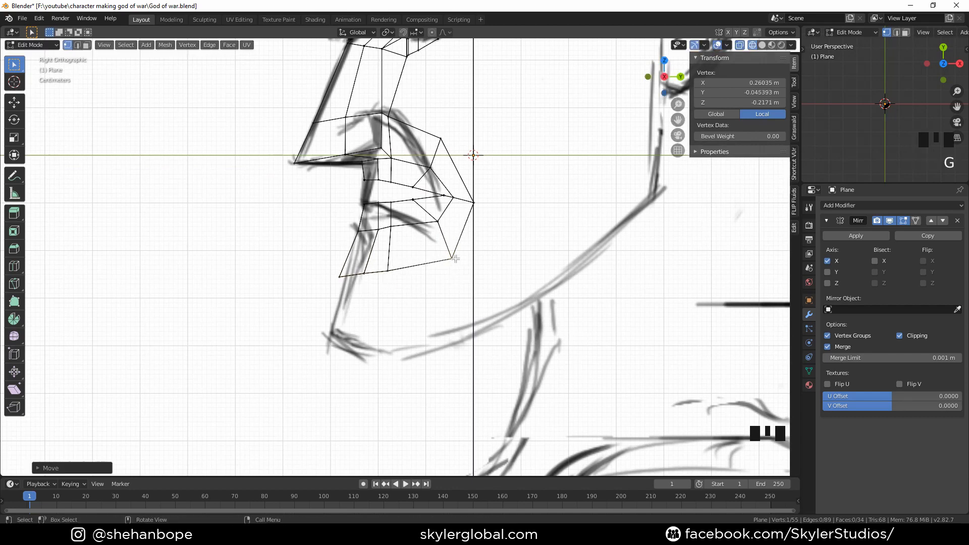
pyautogui.click(438, 222)
pyautogui.press('g')
pyautogui.click(421, 239)
pyautogui.click(390, 233)
pyautogui.press('g')
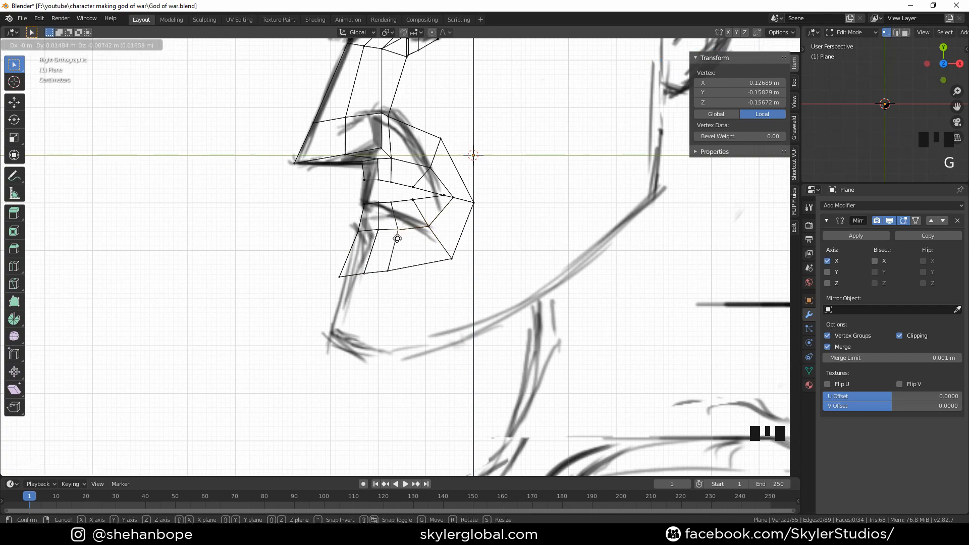
pyautogui.click(397, 239)
pyautogui.click(393, 275)
pyautogui.press('g')
pyautogui.click(400, 276)
pyautogui.click(372, 283)
pyautogui.press('g')
pyautogui.click(376, 289)
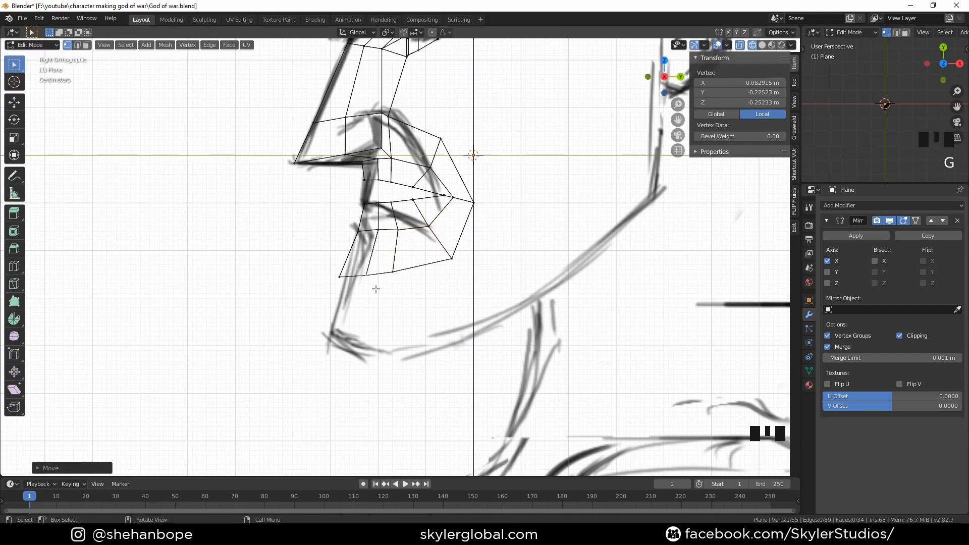
# In front view, move the outer mouth ring's side vertex up and its chin vertex down to match the jaw outline
pyautogui.scroll(-2, 439, 252)
pyautogui.keyDown('shift'); pyautogui.moveTo(440, 253); pyautogui.dragTo(434, 316, button='middle'); pyautogui.keyUp('shift')
pyautogui.scroll(2, 397, 217)
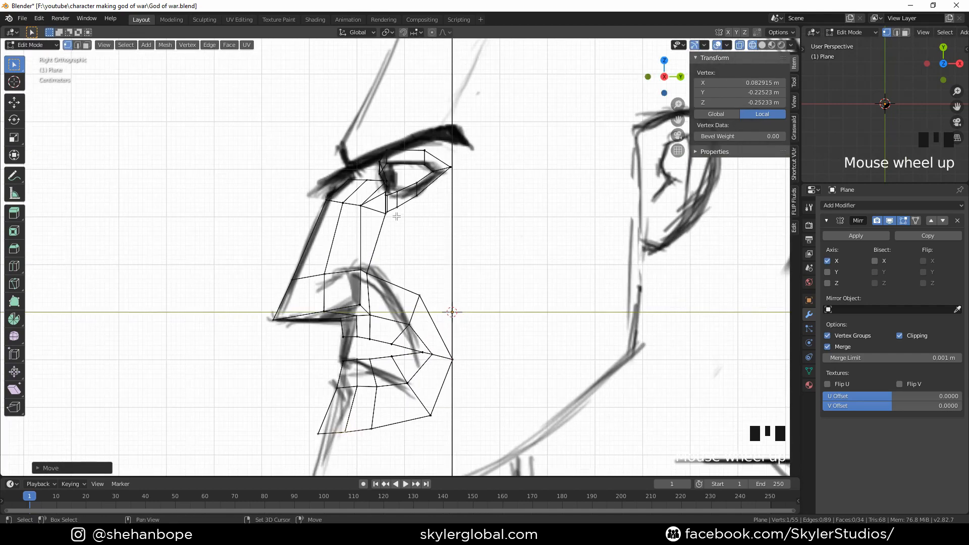
pyautogui.keyDown('shift'); pyautogui.moveTo(397, 216); pyautogui.dragTo(387, 186, button='middle'); pyautogui.keyUp('shift')
pyautogui.press('KP_1')
pyautogui.keyDown('shift'); pyautogui.moveTo(197, 374); pyautogui.dragTo(195, 282, button='middle'); pyautogui.keyUp('shift')
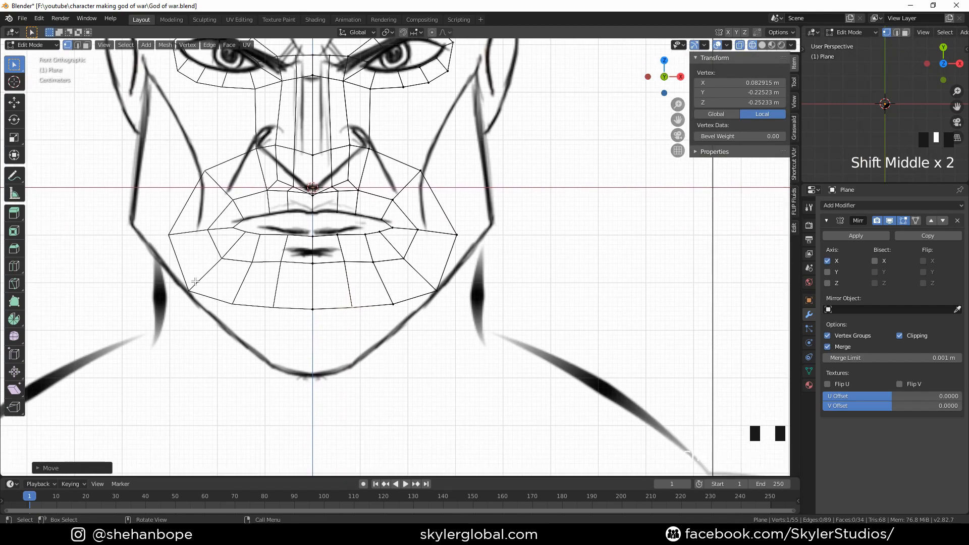
pyautogui.click(449, 321)
pyautogui.press('g')
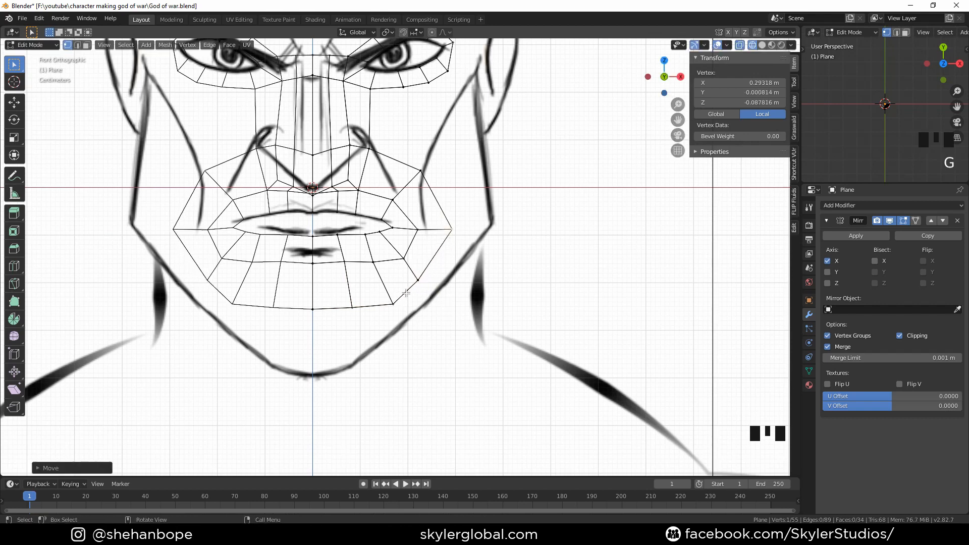
pyautogui.click(451, 243)
pyautogui.click(311, 317)
pyautogui.press('g')
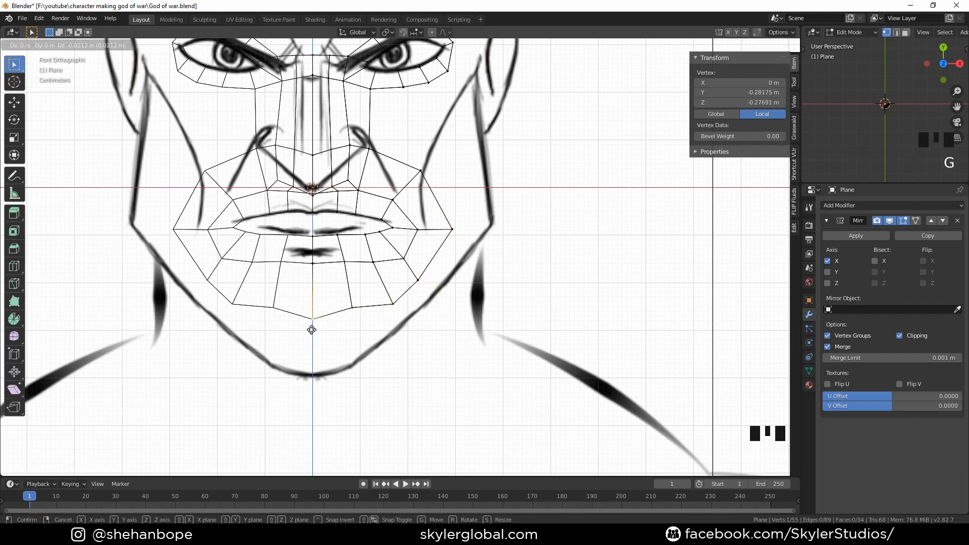
pyautogui.click(311, 330)
# Move the lower outer ring vertices along the jaw outline and lower the chin center vertex further
pyautogui.click(355, 312)
pyautogui.press('g')
pyautogui.click(355, 309)
pyautogui.click(384, 309)
pyautogui.press('g')
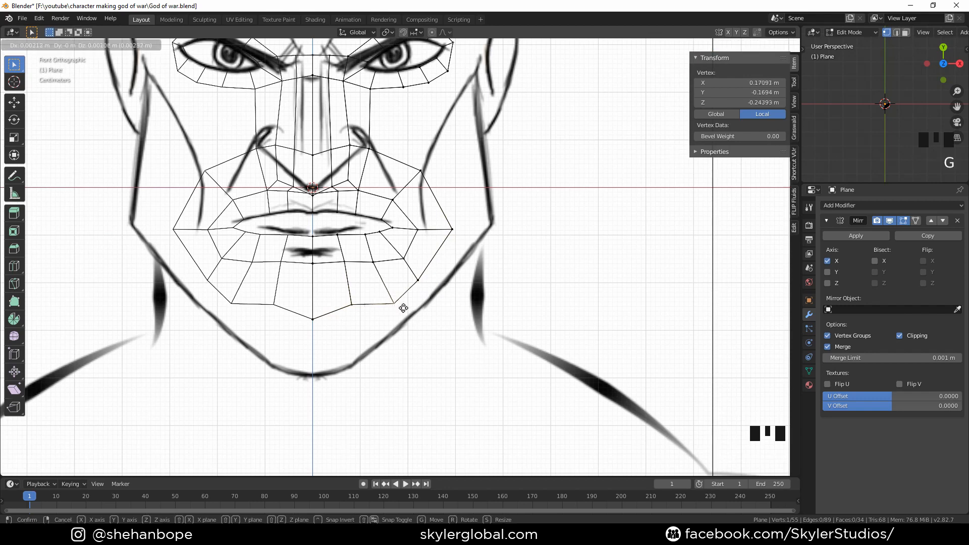
pyautogui.click(389, 295)
pyautogui.click(418, 279)
pyautogui.press('g')
pyautogui.click(445, 245)
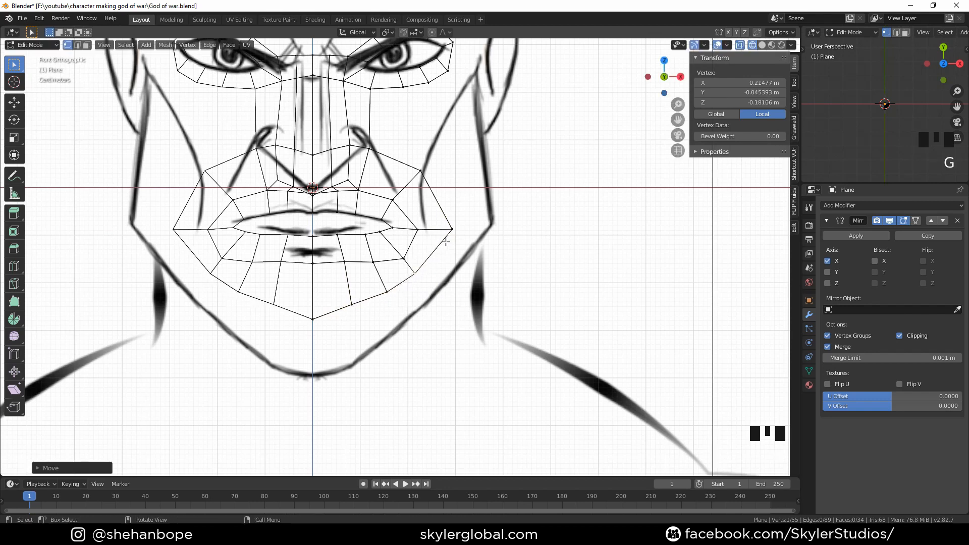
pyautogui.click(452, 230)
pyautogui.press('g')
pyautogui.click(443, 228)
pyautogui.click(313, 319)
pyautogui.press('g')
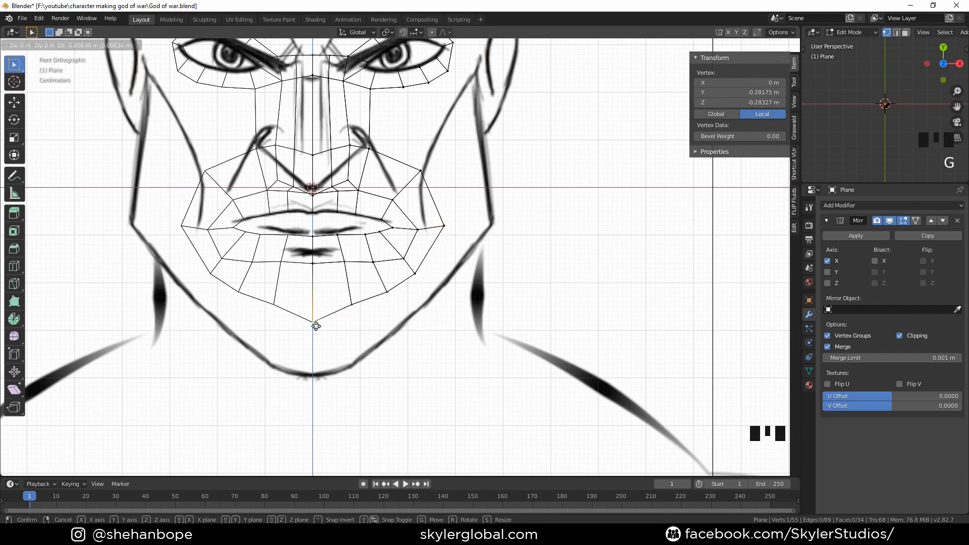
pyautogui.click(316, 324)
# Refine the positions of the outer ring's lower side vertices to follow the jawline
pyautogui.click(351, 305)
pyautogui.press('g')
pyautogui.click(356, 309)
pyautogui.click(384, 291)
pyautogui.press('g')
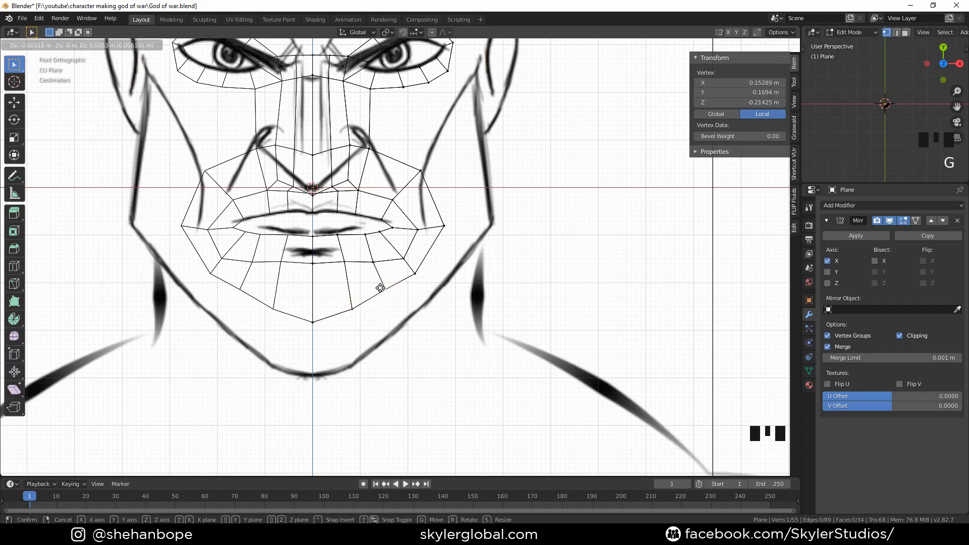
pyautogui.click(381, 288)
pyautogui.click(419, 275)
pyautogui.press('g')
pyautogui.click(418, 271)
# Move the outer ring's upper cheek vertex beside the nose slightly to fit the cheek line
pyautogui.keyDown('shift'); pyautogui.moveTo(438, 199); pyautogui.dragTo(384, 242, button='middle'); pyautogui.keyUp('shift')
pyautogui.scroll(1, 382, 240)
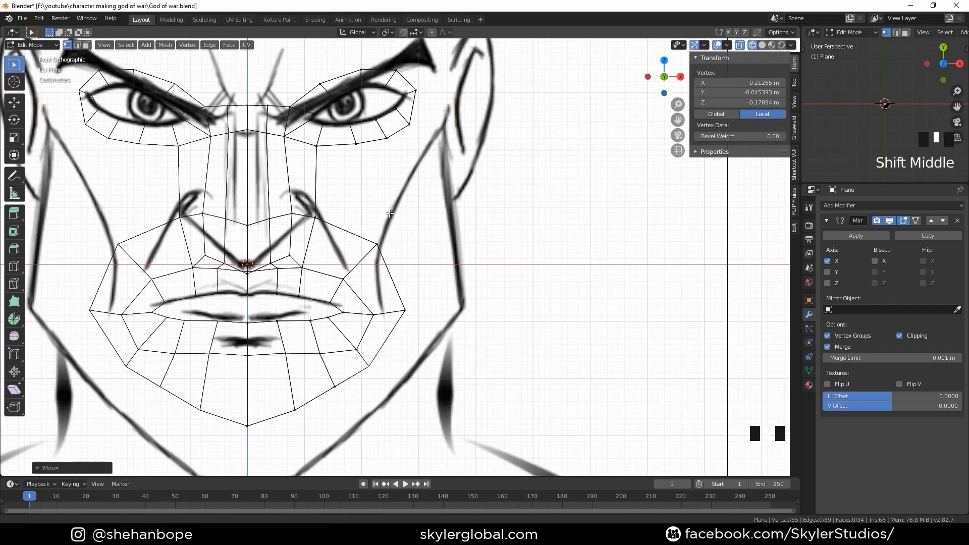
pyautogui.click(379, 246)
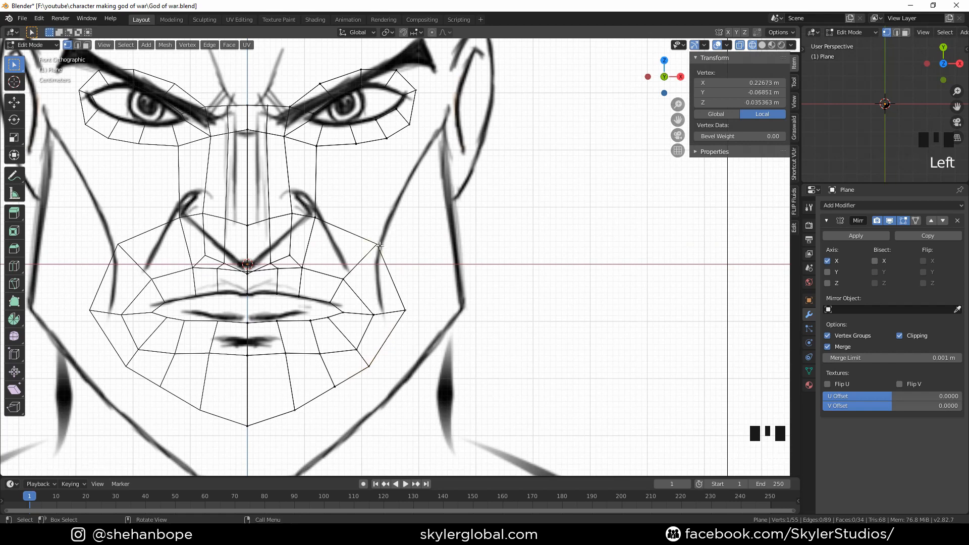
pyautogui.press('g')
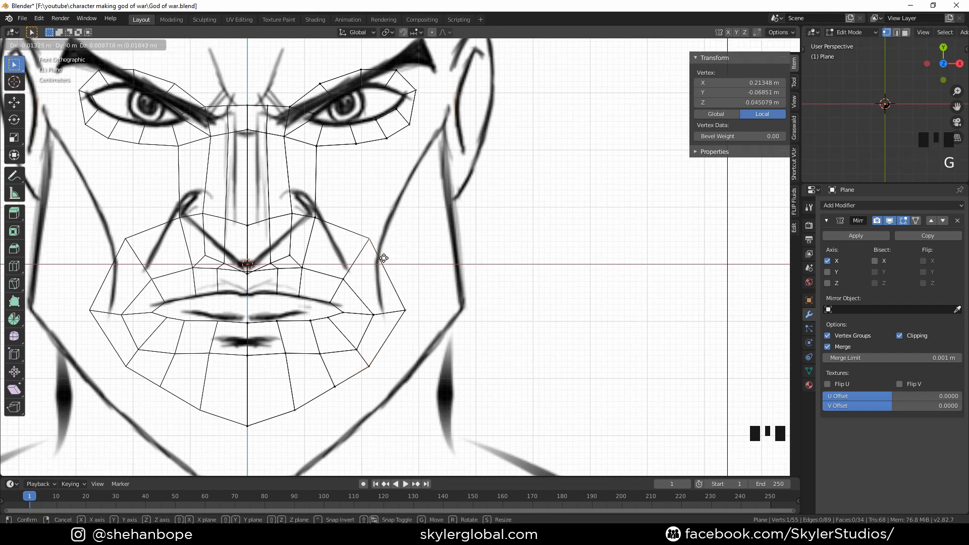
pyautogui.click(379, 254)
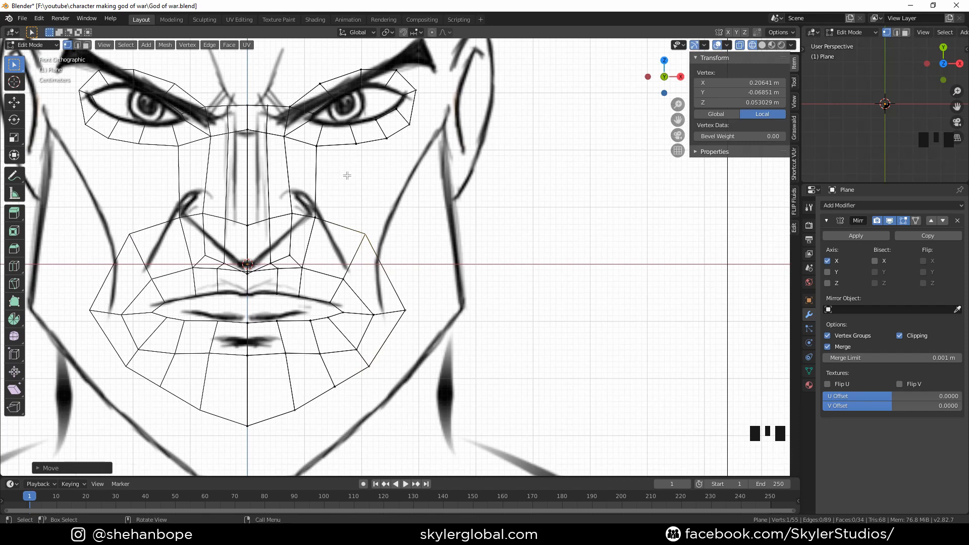
# Switch to edge selection and fill a face between the eye ring's lower edge and the mouth ring's upper cheek edge
pyautogui.click(78, 46)
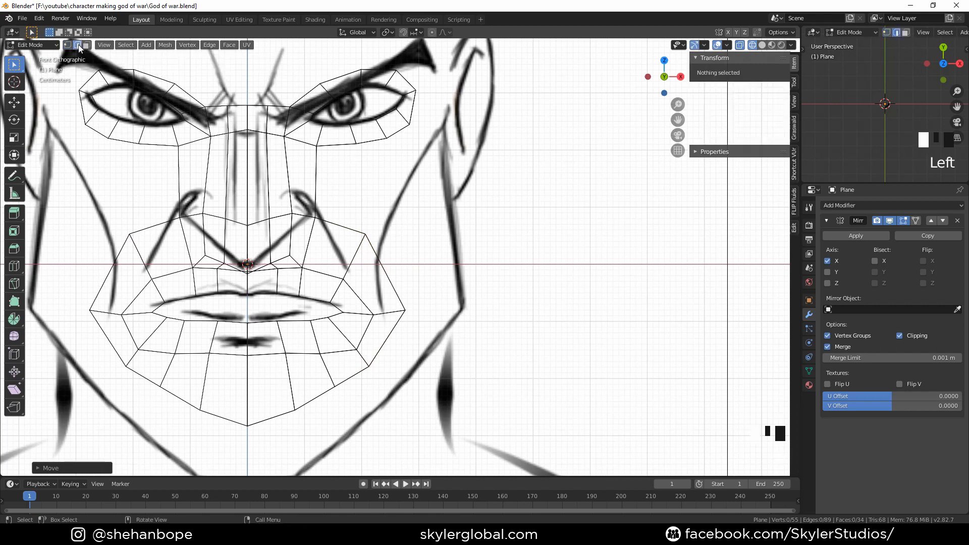
pyautogui.click(343, 147)
pyautogui.keyDown('shift'); pyautogui.click(339, 222); pyautogui.keyUp('shift')
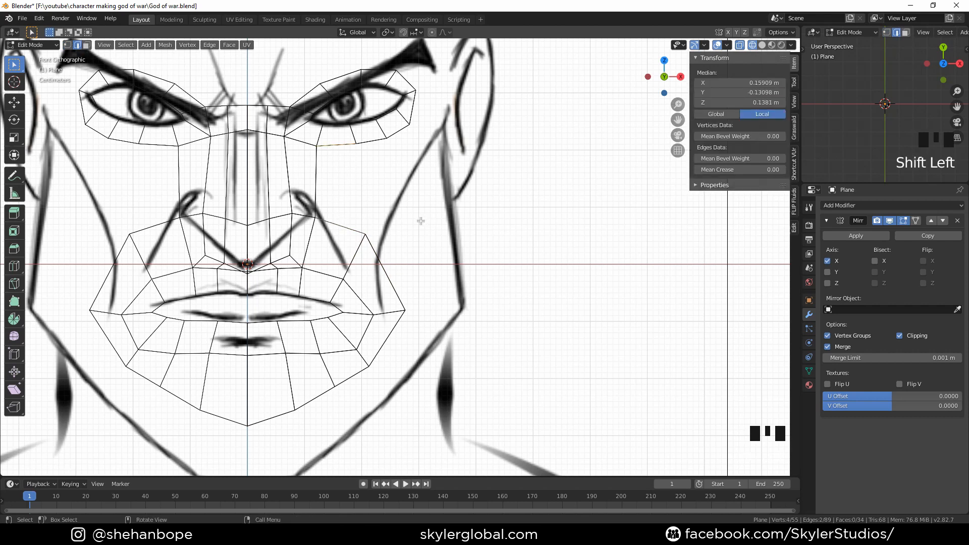
pyautogui.press('f')
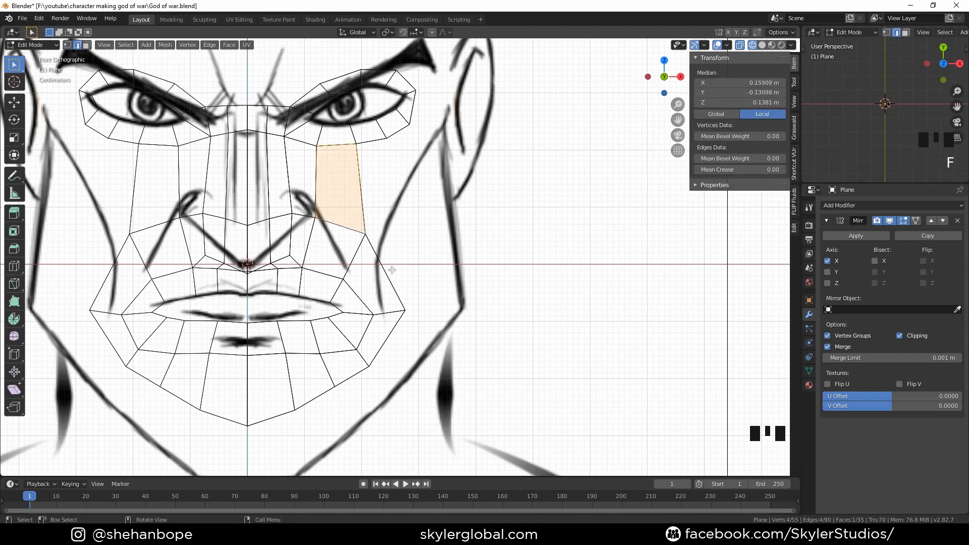
pyautogui.scroll(-1, 392, 270)
pyautogui.keyDown('shift'); pyautogui.moveTo(414, 303); pyautogui.dragTo(403, 286, button='middle'); pyautogui.keyUp('shift')
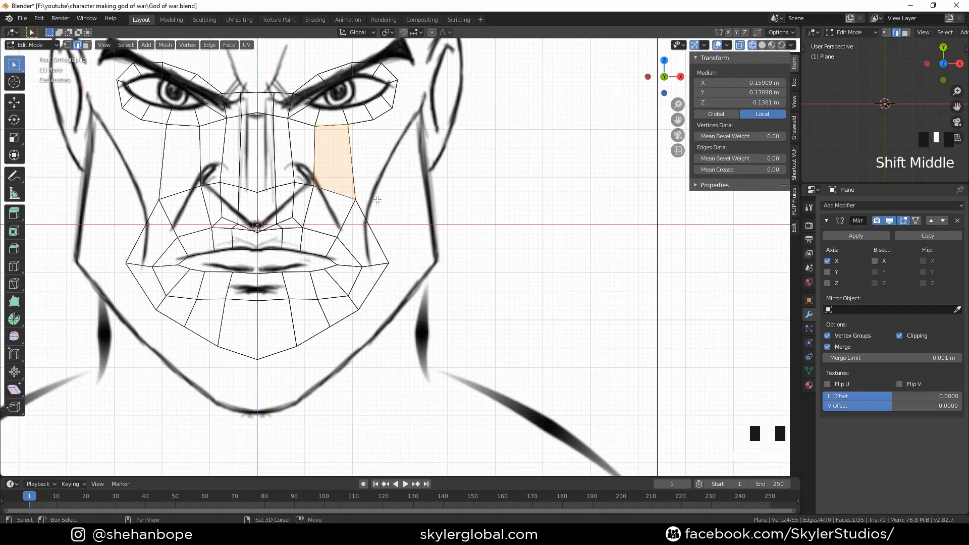
pyautogui.keyDown('shift'); pyautogui.moveTo(384, 215); pyautogui.dragTo(382, 213, button='middle'); pyautogui.keyUp('shift')
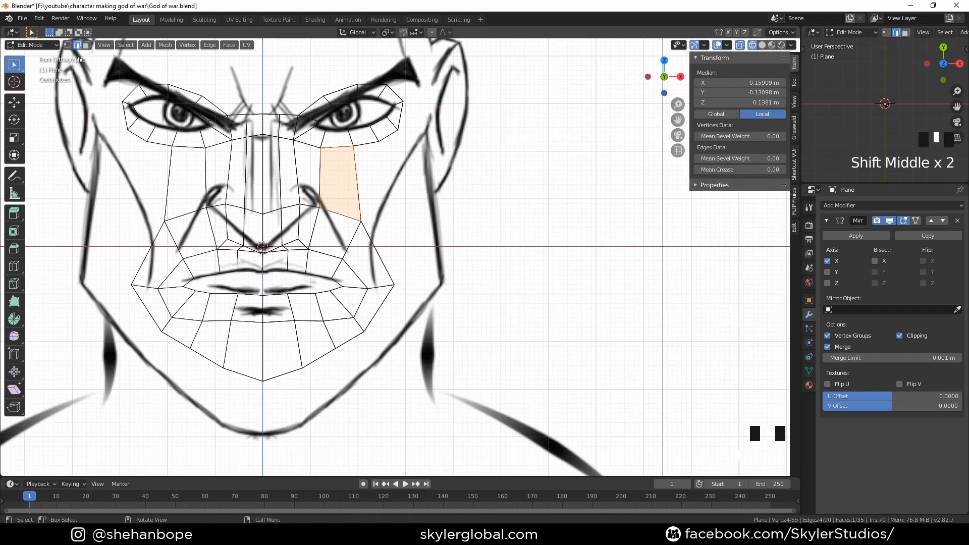
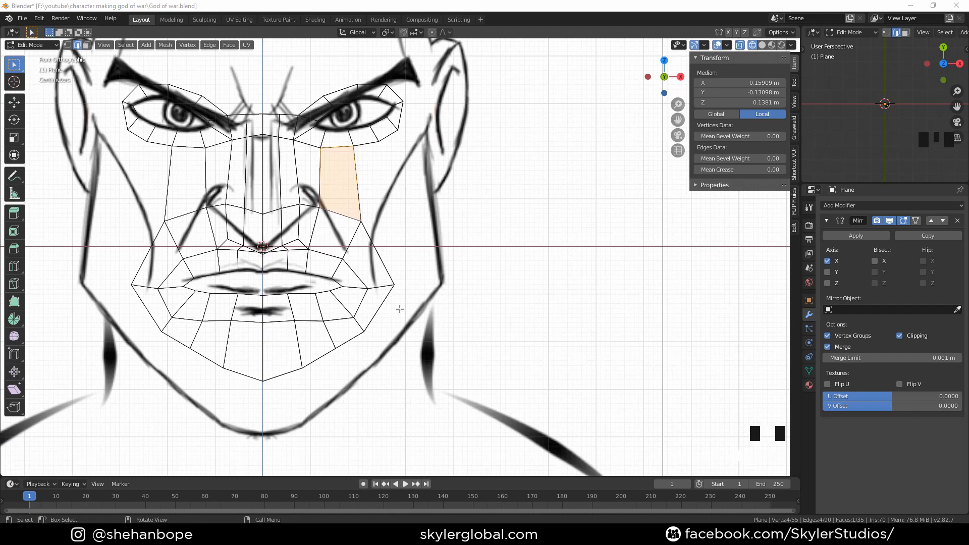
# Select the outer ring's vertices along the jaw from cheek to chin and extrude them outward
pyautogui.moveTo(396, 286); pyautogui.dragTo(396, 294, button='middle')
pyautogui.click(456, 230)
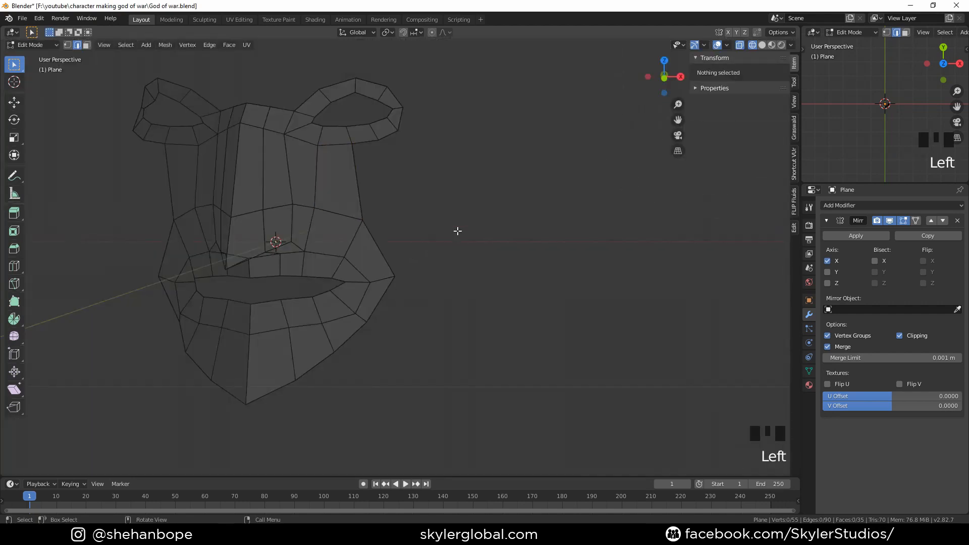
pyautogui.press('KP_1')
pyautogui.press('1')
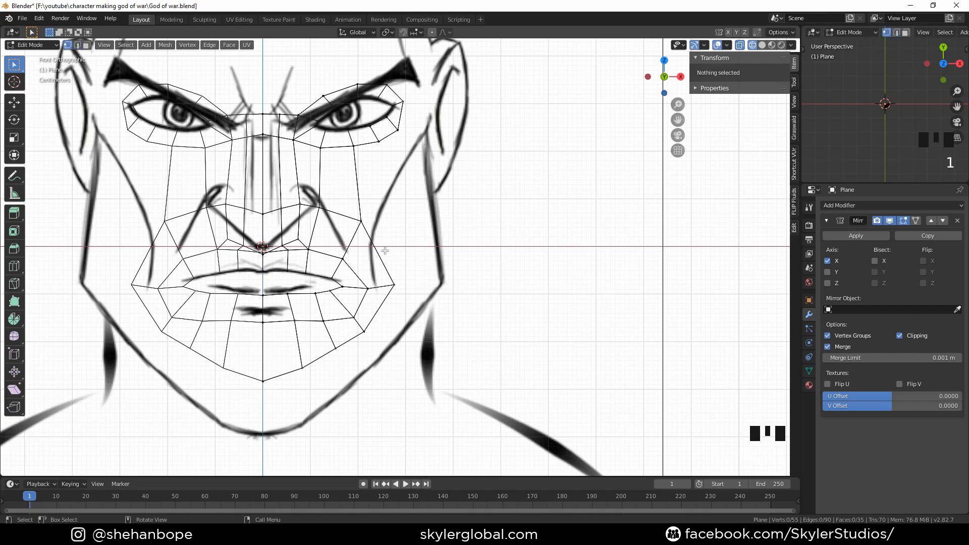
pyautogui.click(367, 233)
pyautogui.press('c')
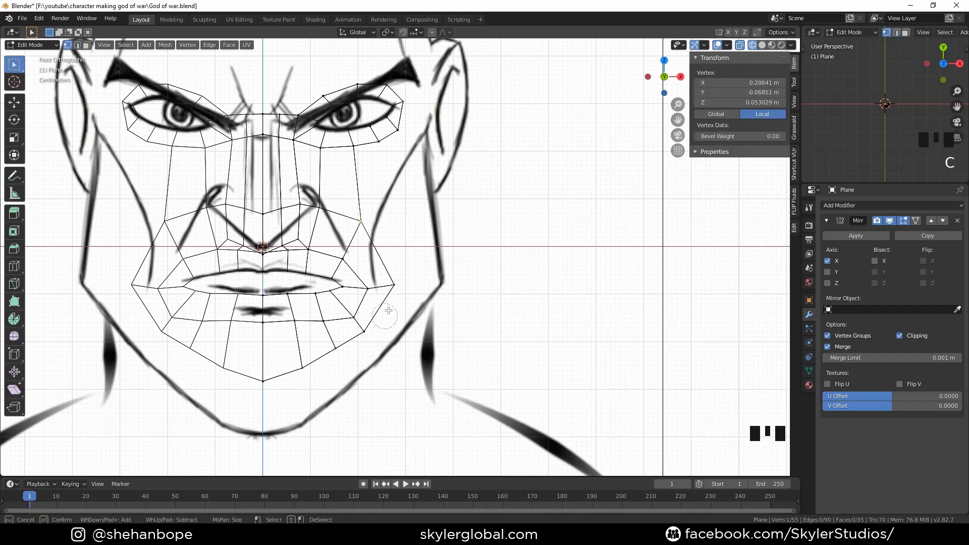
pyautogui.moveTo(375, 236)
pyautogui.mouseDown()
pyautogui.moveTo(393, 283)
pyautogui.moveTo(370, 337)
pyautogui.mouseUp()
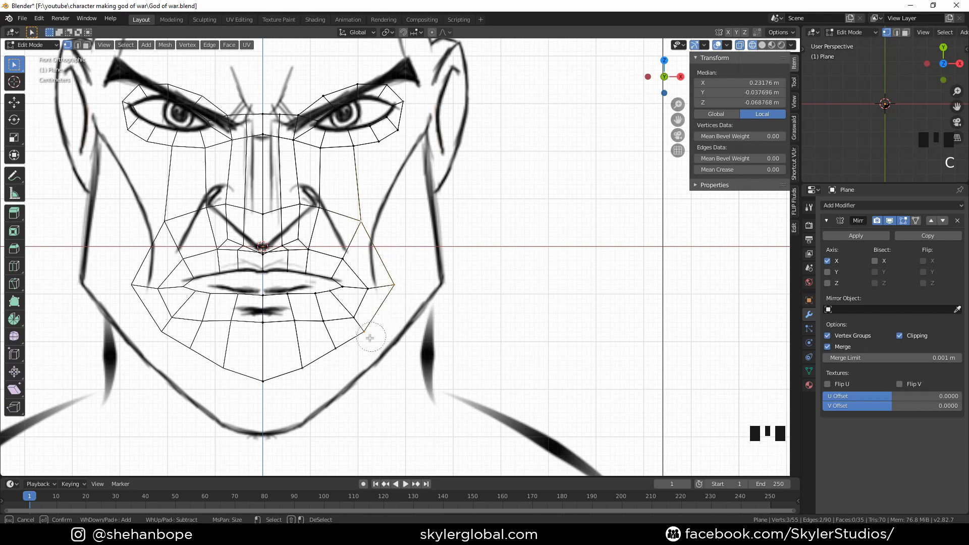
pyautogui.rightClick(340, 382)
pyautogui.scroll(-1, 450, 293)
pyautogui.press('e')
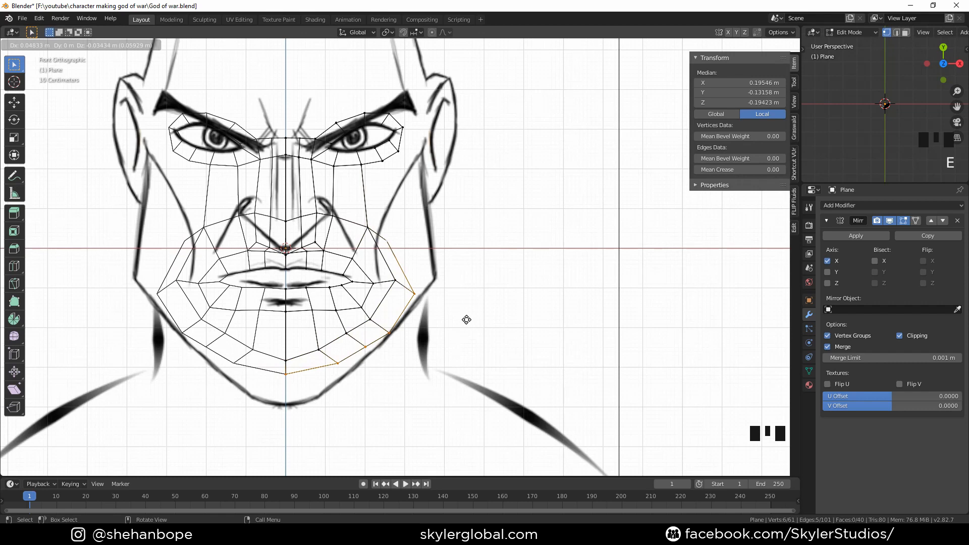
pyautogui.click(467, 320)
pyautogui.press('e')
pyautogui.press('z')
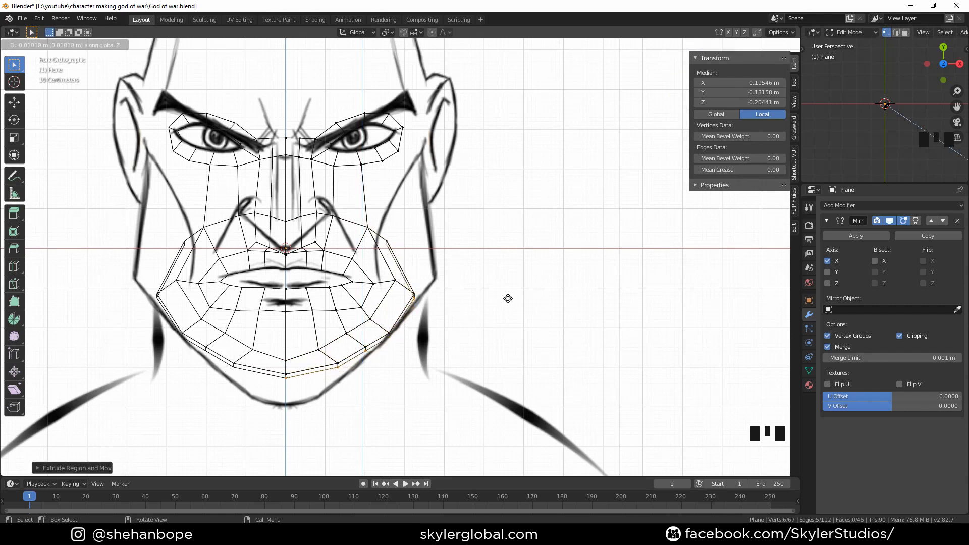
pyautogui.rightClick(508, 299)
pyautogui.hotkey('ctrl', 'z')
pyautogui.hotkey('ctrl', 'z')
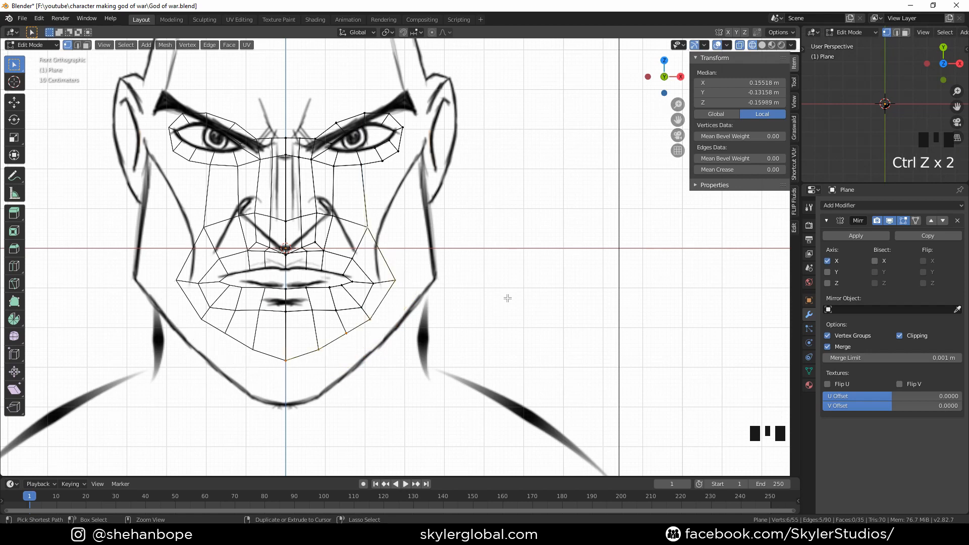
pyautogui.hotkey('ctrl', 'shift', 'z')
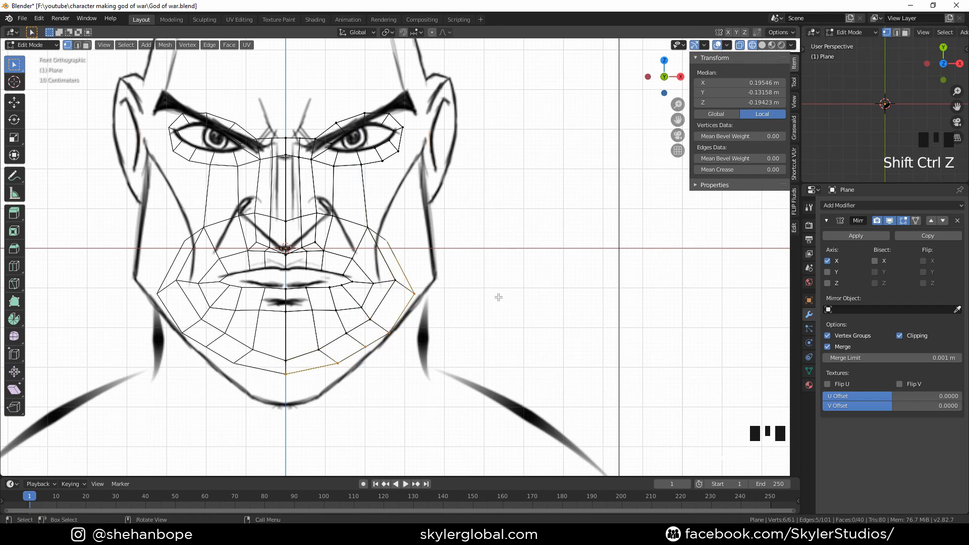
# Scale the extruded jaw vertices along Z by about 1.35 to stretch them vertically
pyautogui.press('s')
pyautogui.press('z')
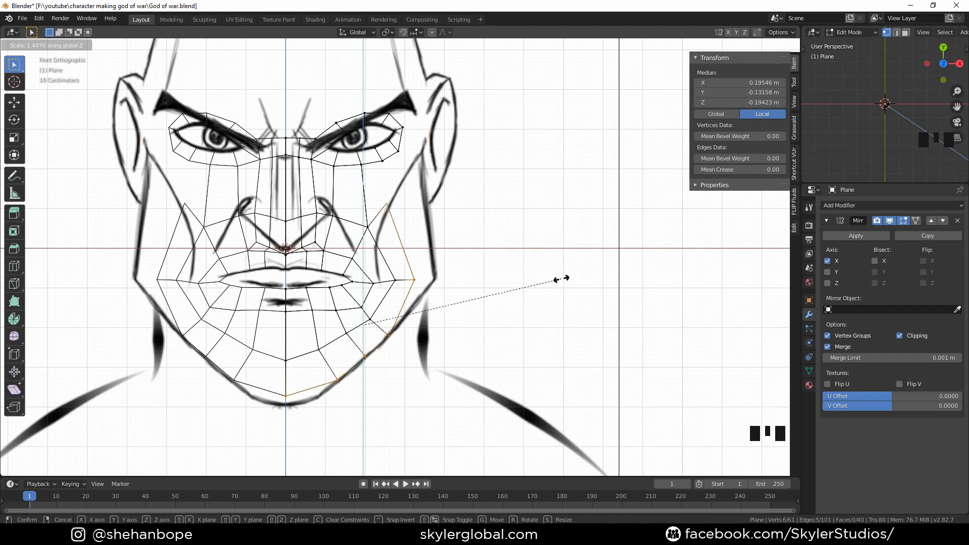
pyautogui.click(562, 278)
# Move the new chin center vertex down onto the chin outline
pyautogui.scroll(1, 477, 313)
pyautogui.keyDown('shift'); pyautogui.moveTo(465, 333); pyautogui.dragTo(471, 261, button='middle'); pyautogui.keyUp('shift')
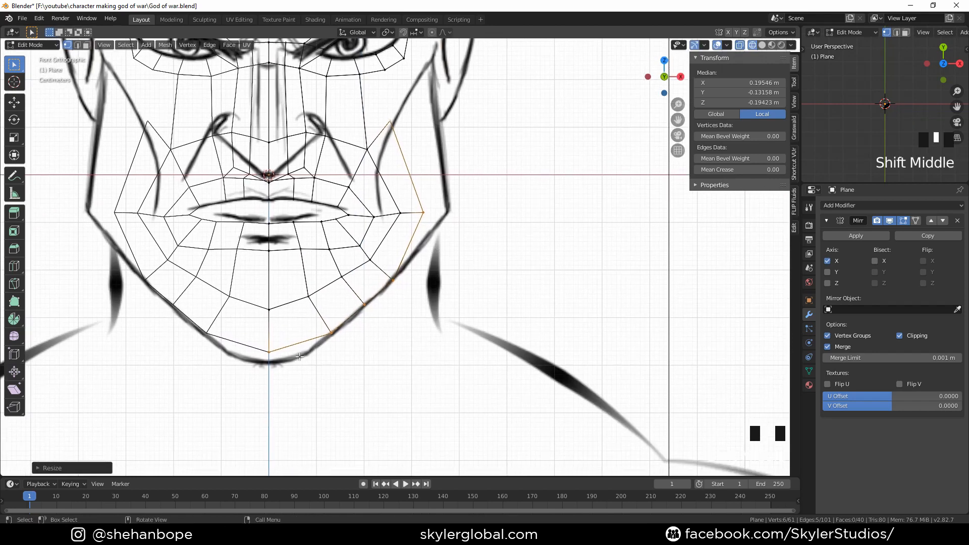
pyautogui.click(283, 362)
pyautogui.press('g')
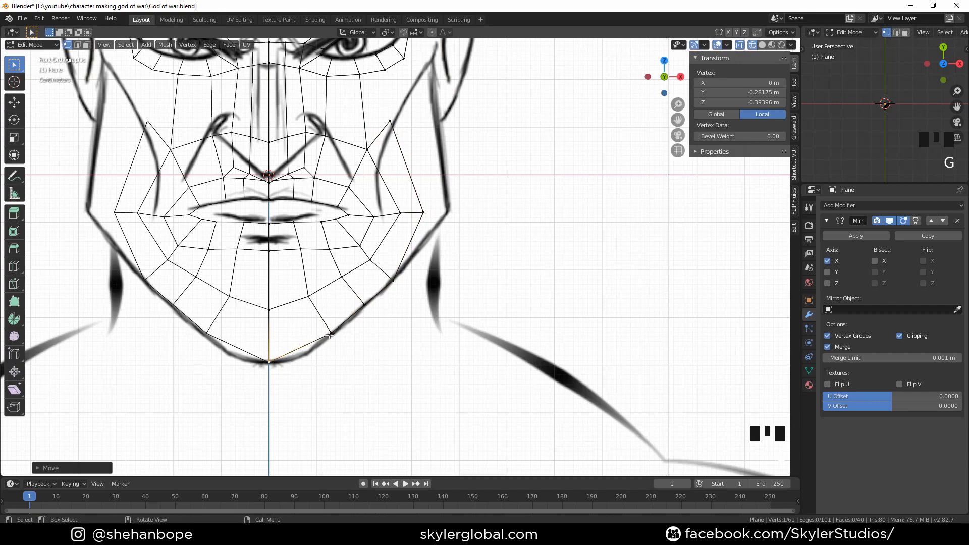
pyautogui.click(309, 352)
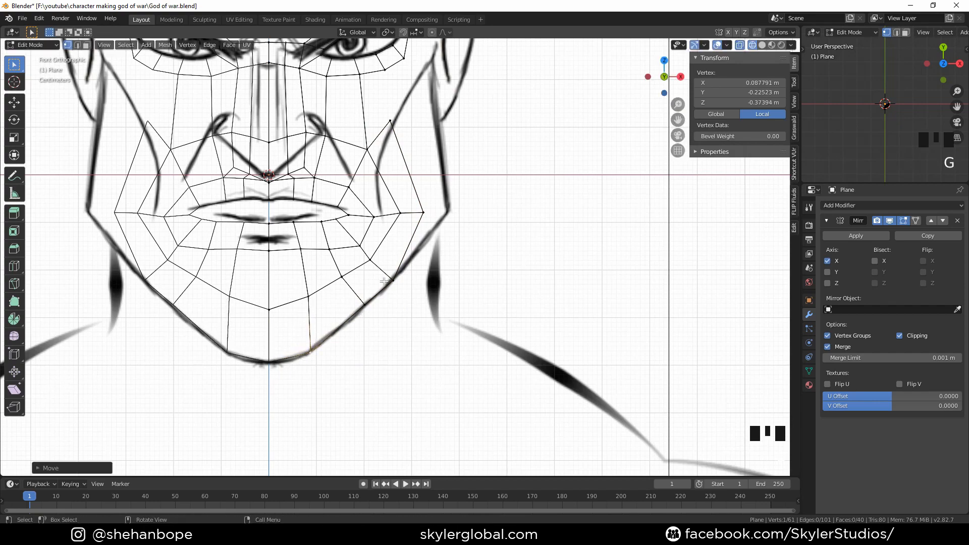
# Fill a face between the eye ring's outer lower corner and the outer ring's upper cheek vertices
pyautogui.keyDown('shift'); pyautogui.moveTo(384, 281); pyautogui.dragTo(351, 361, button='middle'); pyautogui.keyUp('shift')
pyautogui.click(359, 206)
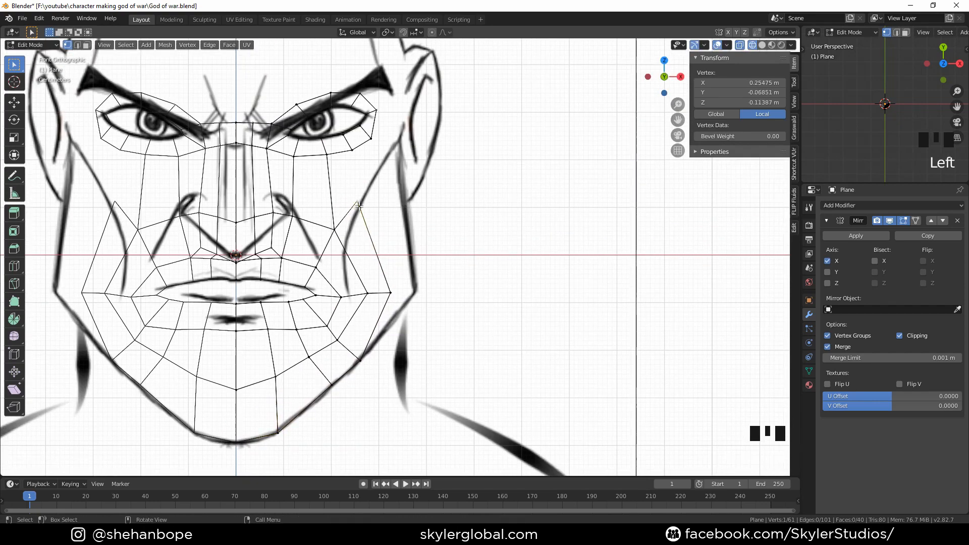
pyautogui.keyDown('shift'); pyautogui.click(352, 150); pyautogui.keyUp('shift')
pyautogui.keyDown('shift'); pyautogui.click(327, 154); pyautogui.keyUp('shift')
pyautogui.keyDown('shift'); pyautogui.click(334, 227); pyautogui.keyUp('shift')
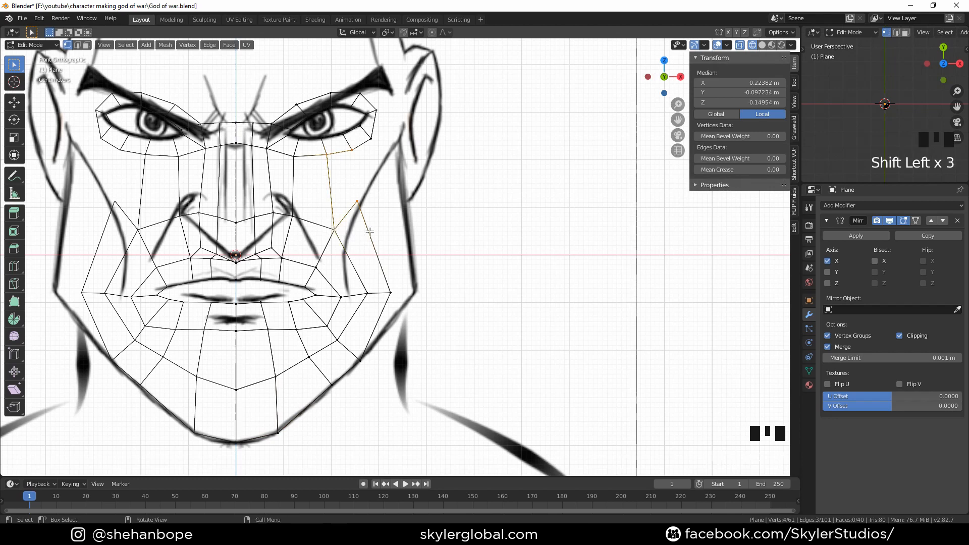
pyautogui.press('f')
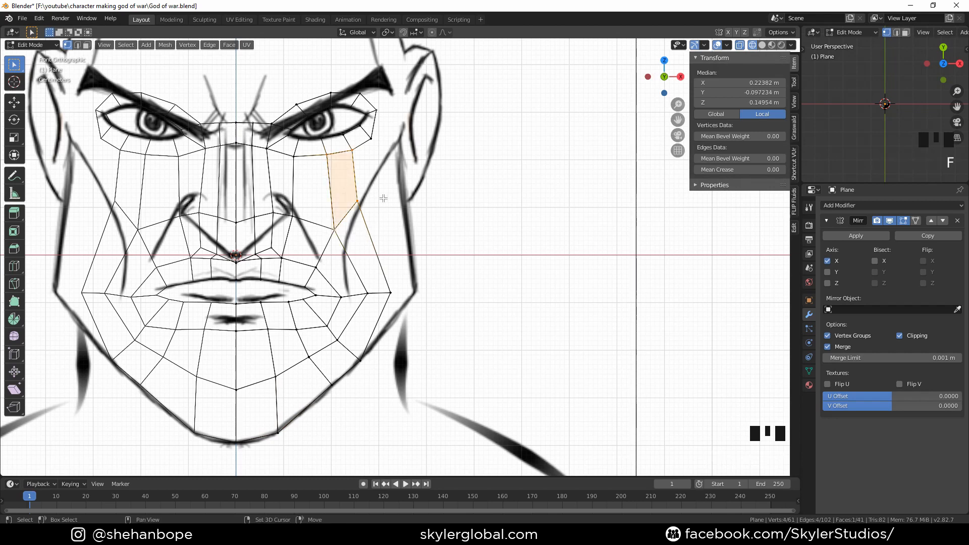
# Move the outer cheek vertex below the new face to fit the cheek line
pyautogui.keyDown('shift'); pyautogui.moveTo(383, 198); pyautogui.dragTo(376, 223, button='middle'); pyautogui.keyUp('shift')
pyautogui.click(337, 260)
pyautogui.press('g')
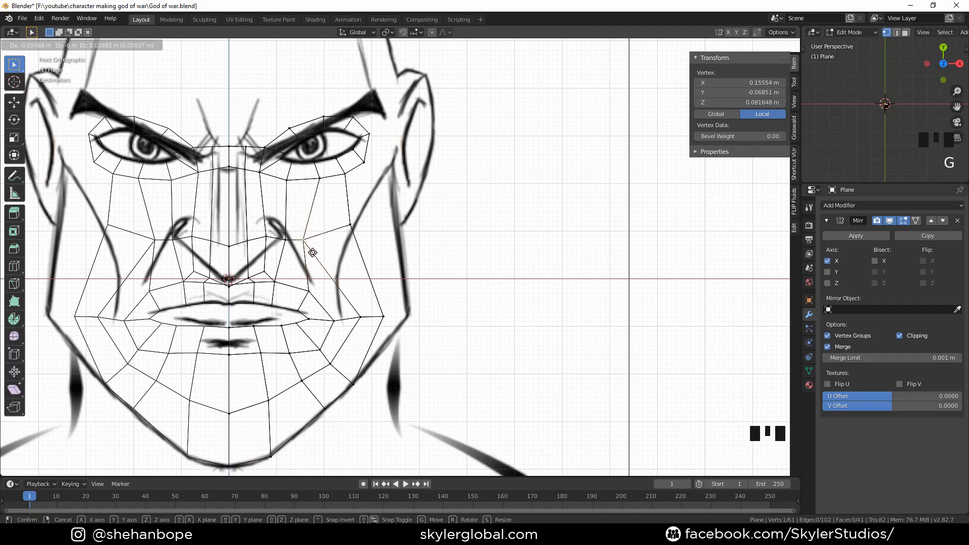
pyautogui.click(324, 247)
# In side view, adjust the depth of the outer ring vertex beside the mouth corner
pyautogui.scroll(-2, 413, 245)
pyautogui.press('KP_3')
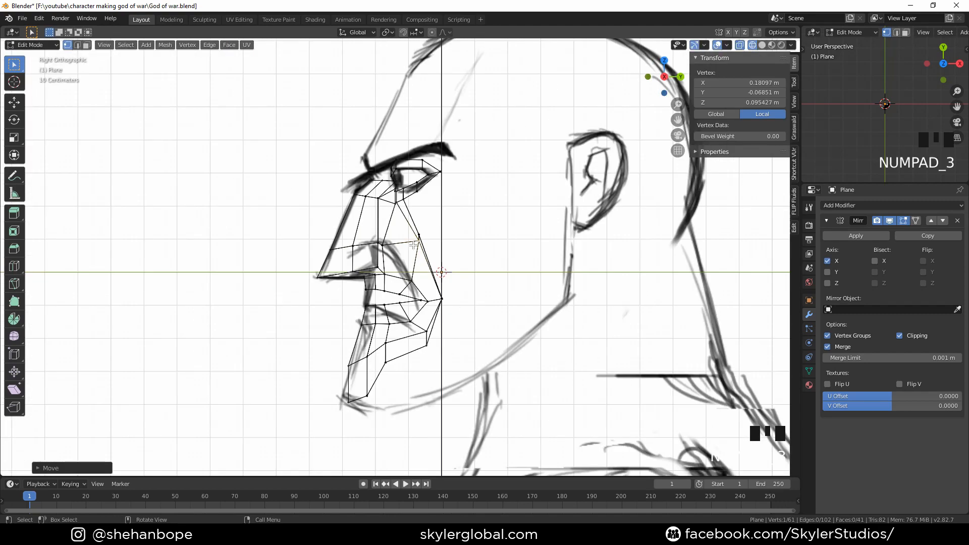
pyautogui.moveTo(414, 245); pyautogui.dragTo(403, 307, button='middle')
pyautogui.click(411, 308)
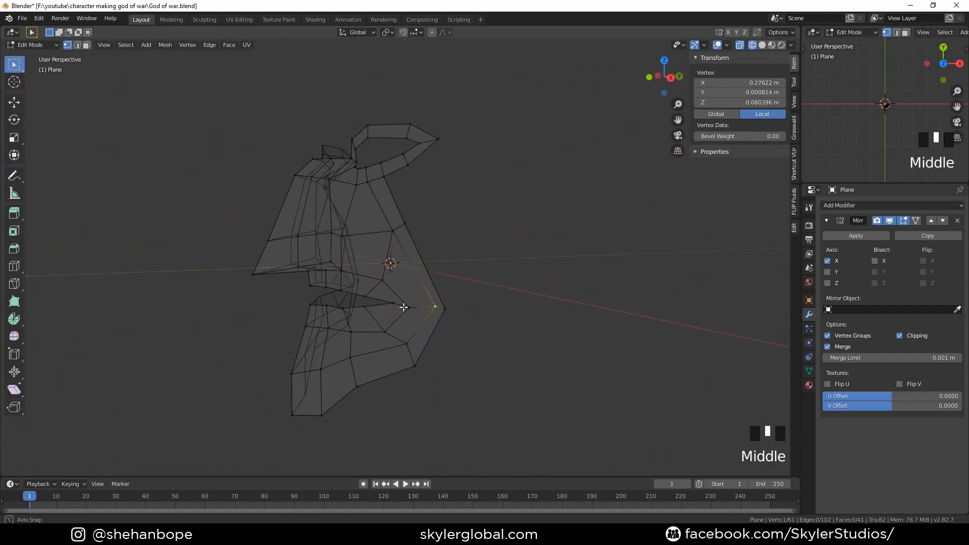
pyautogui.press('KP_1')
pyautogui.press('KP_3')
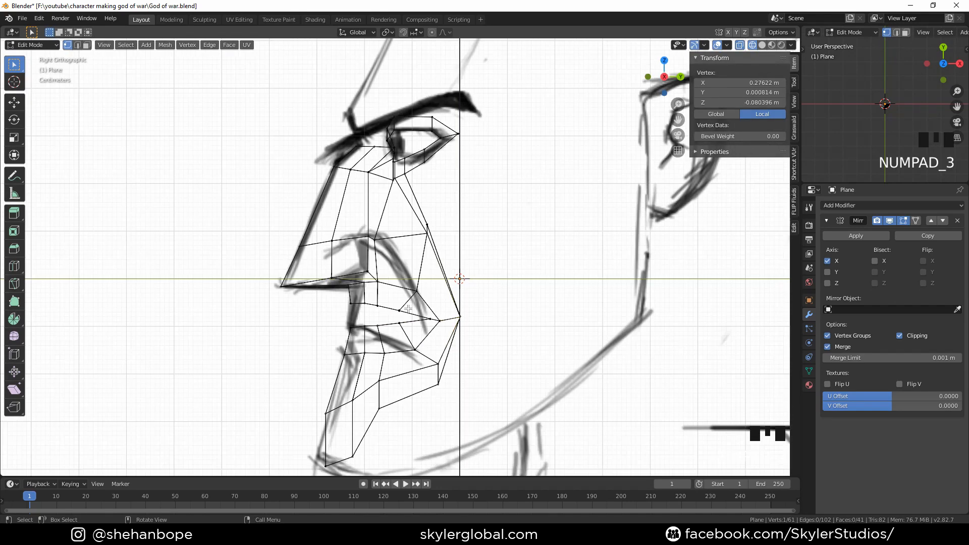
pyautogui.press('g')
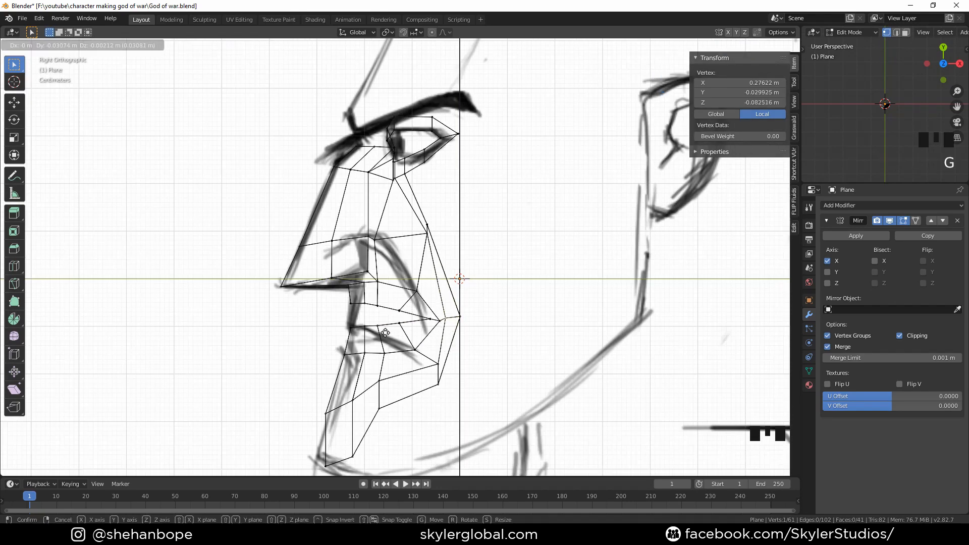
pyautogui.click(385, 332)
# In side view, move the outer ring's cheek vertices back to follow the side profile
pyautogui.click(471, 314)
pyautogui.press('g')
pyautogui.click(481, 314)
pyautogui.click(442, 222)
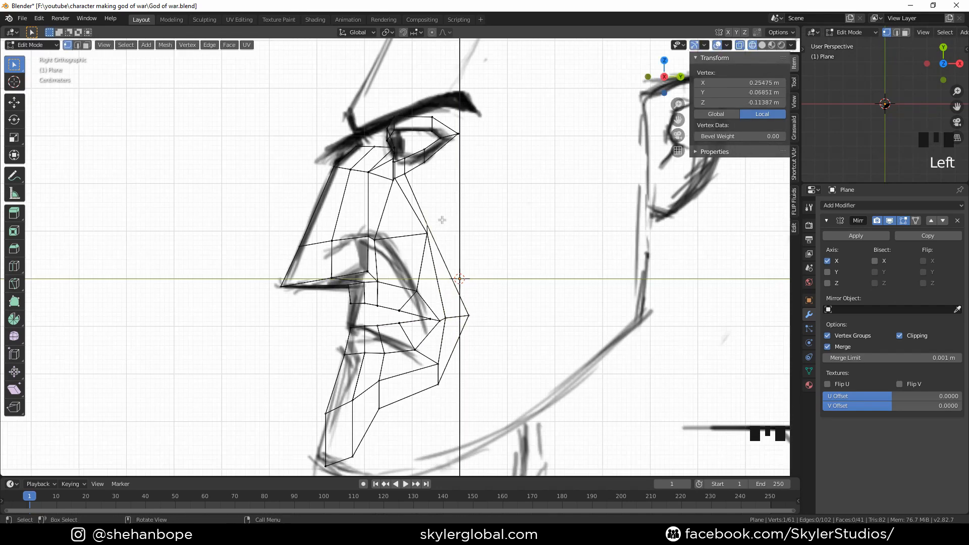
pyautogui.press('g')
pyautogui.click(455, 209)
pyautogui.press('g')
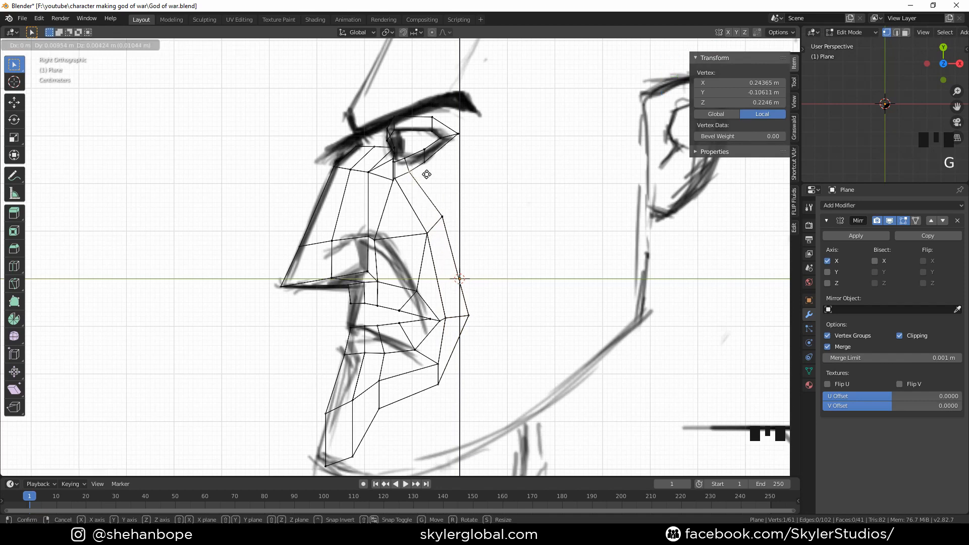
pyautogui.click(427, 174)
# In side view, adjust the depths of the cheek vertices below the eye and beside the nose
pyautogui.press('g')
pyautogui.click(409, 258)
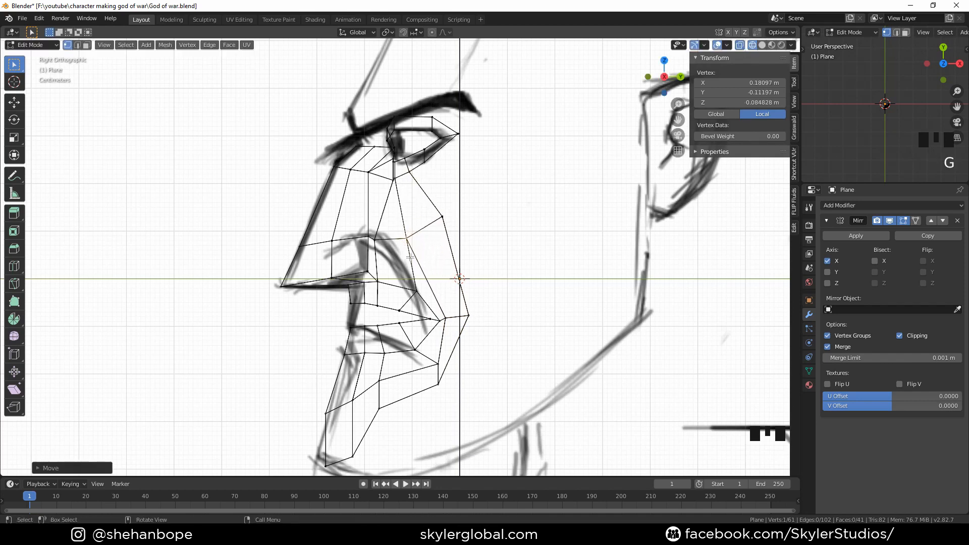
pyautogui.click(414, 287)
pyautogui.press('g')
pyautogui.click(399, 288)
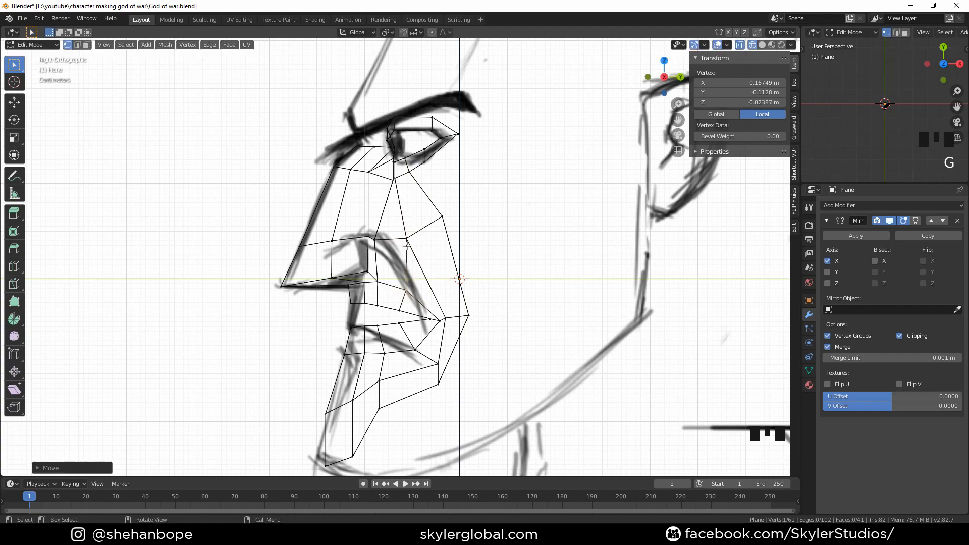
pyautogui.click(405, 245)
pyautogui.press('g')
pyautogui.click(401, 247)
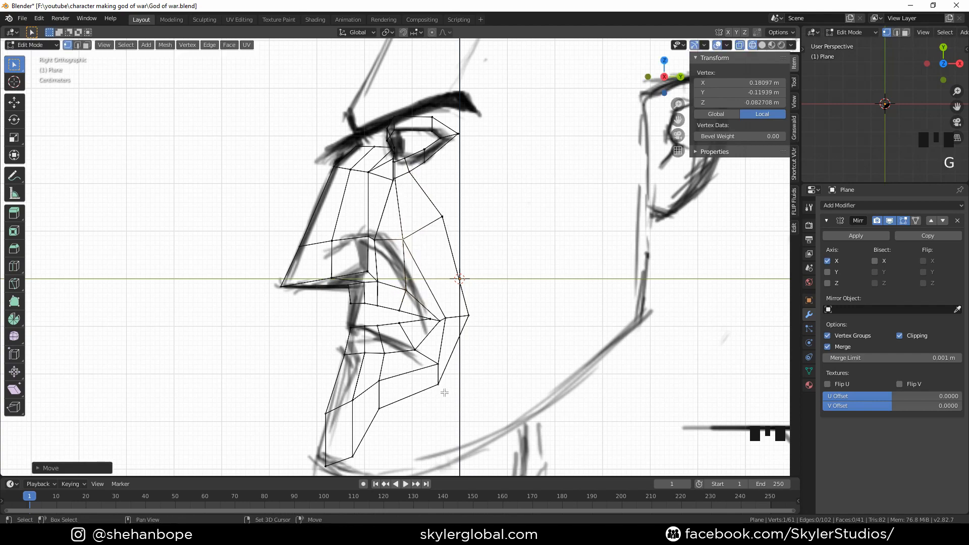
# In side view, move the chin and lower jaw vertices onto the chin profile
pyautogui.keyDown('shift'); pyautogui.moveTo(444, 392); pyautogui.dragTo(438, 289, button='middle'); pyautogui.keyUp('shift')
pyautogui.click(346, 357)
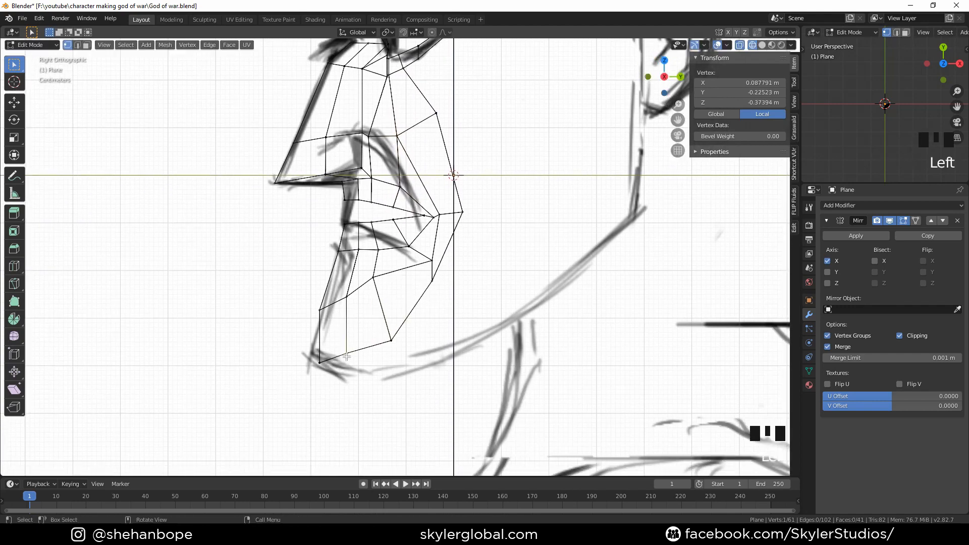
pyautogui.press('g')
pyautogui.click(353, 379)
pyautogui.click(321, 366)
pyautogui.press('g')
pyautogui.click(310, 361)
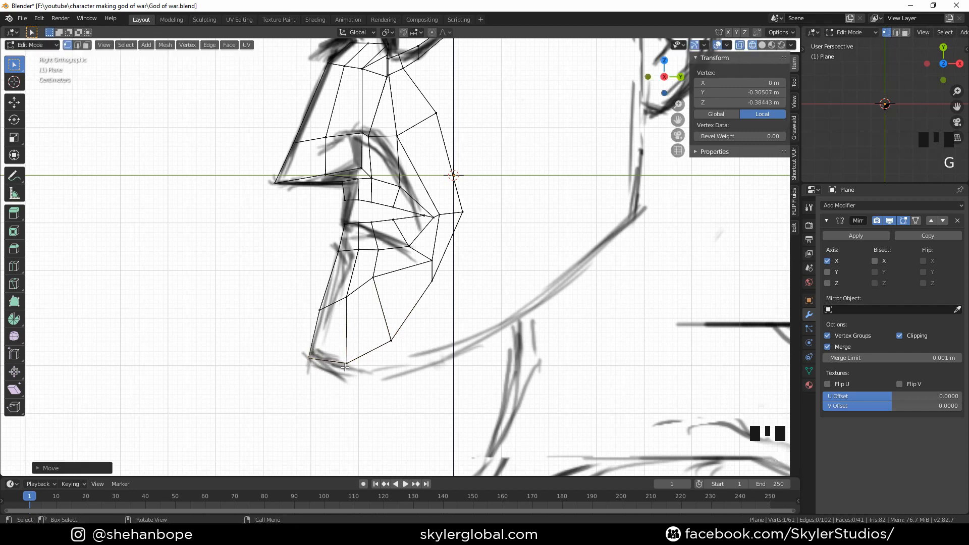
pyautogui.click(345, 368)
pyautogui.press('g')
pyautogui.click(340, 372)
pyautogui.click(400, 352)
pyautogui.press('g')
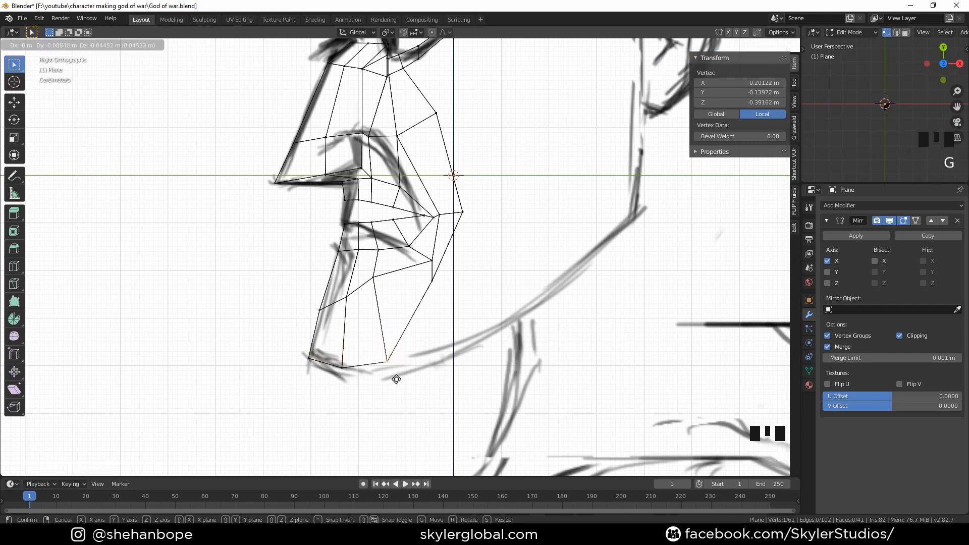
pyautogui.click(390, 378)
# In side view, pull the extruded jaw edge vertices back along the jawline toward the ear
pyautogui.click(438, 297)
pyautogui.press('g')
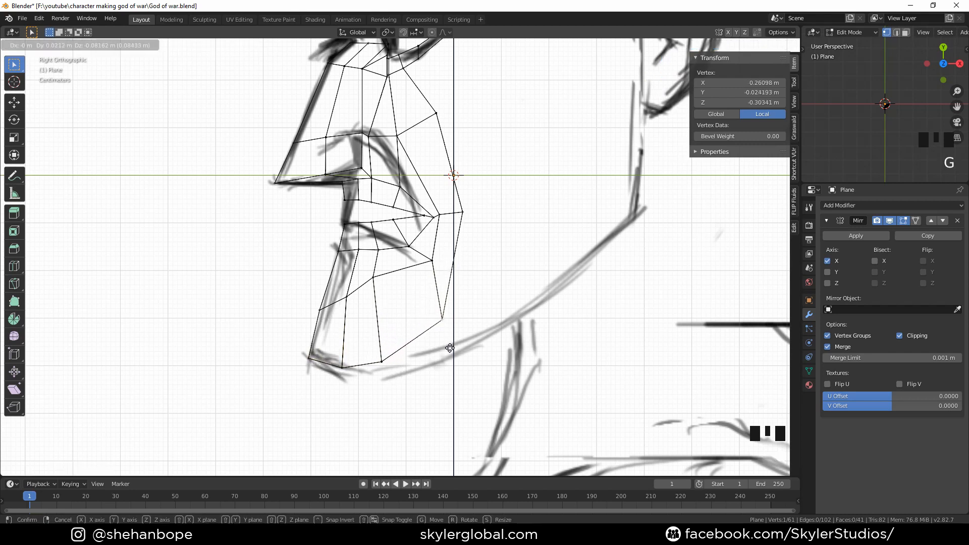
pyautogui.click(448, 348)
pyautogui.click(472, 212)
pyautogui.press('g')
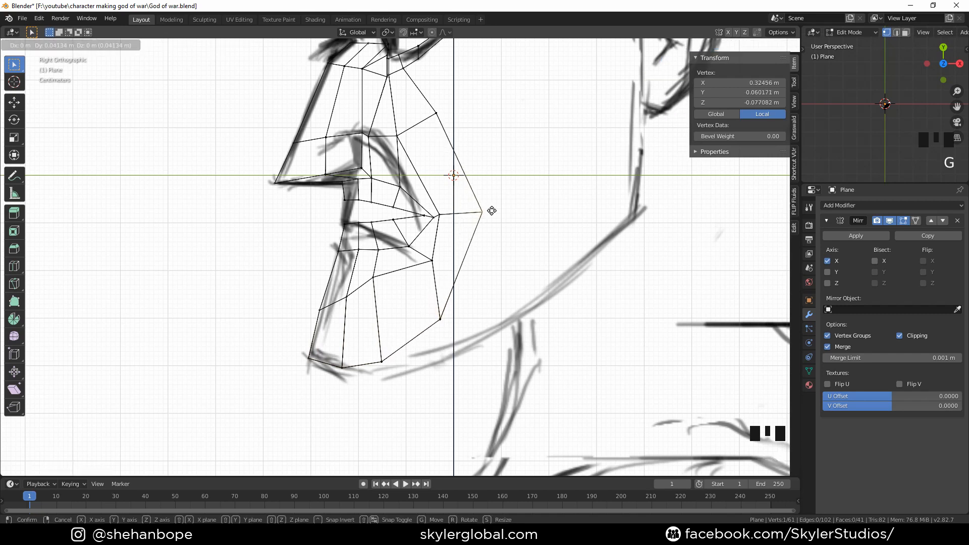
pyautogui.click(492, 209)
pyautogui.click(435, 329)
pyautogui.press('g')
pyautogui.click(441, 323)
# In side view, adjust the lower chin vertices along the jaw underside
pyautogui.click(391, 356)
pyautogui.press('g')
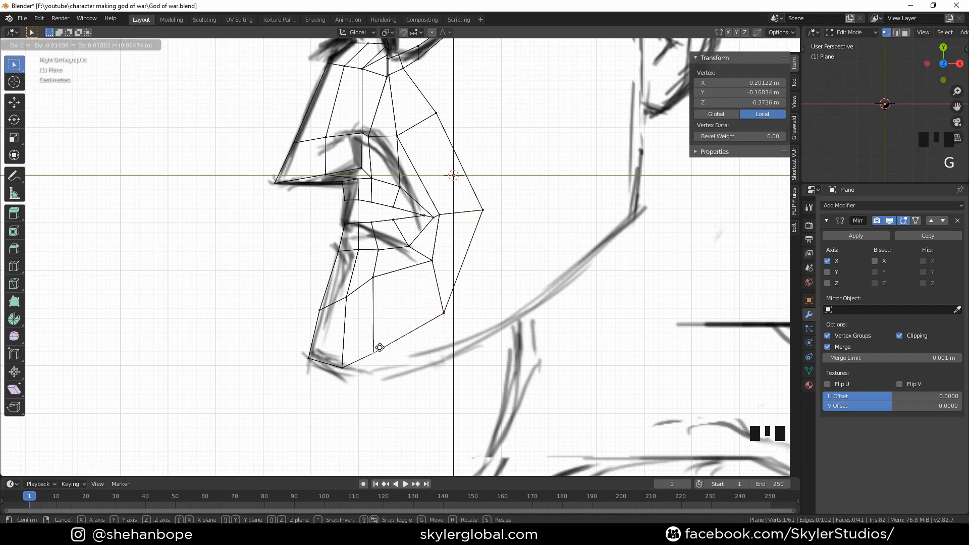
pyautogui.click(375, 350)
pyautogui.click(344, 364)
pyautogui.press('g')
pyautogui.click(334, 360)
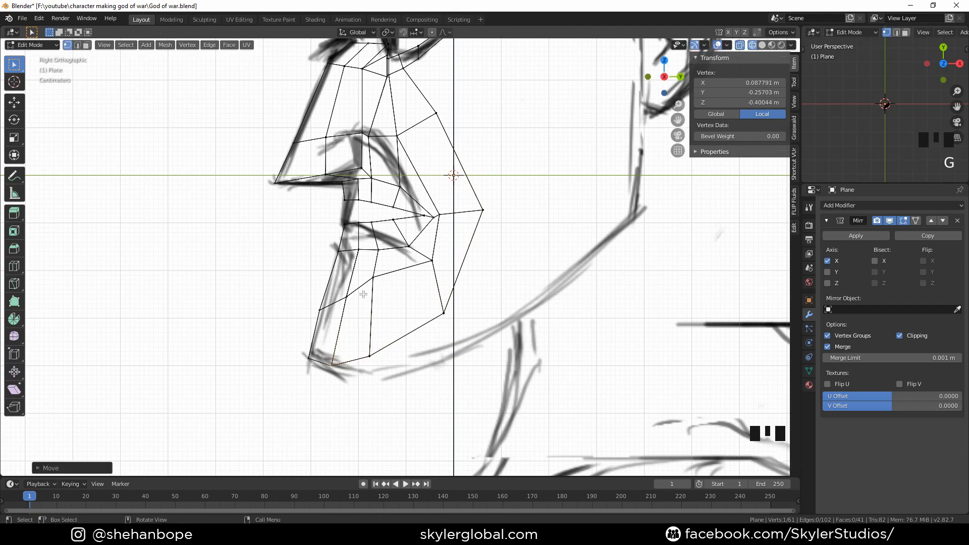
# Select an inner jaw vertex and check the jaw shape from the front view
pyautogui.click(373, 277)
pyautogui.scroll(-2, 282, 263)
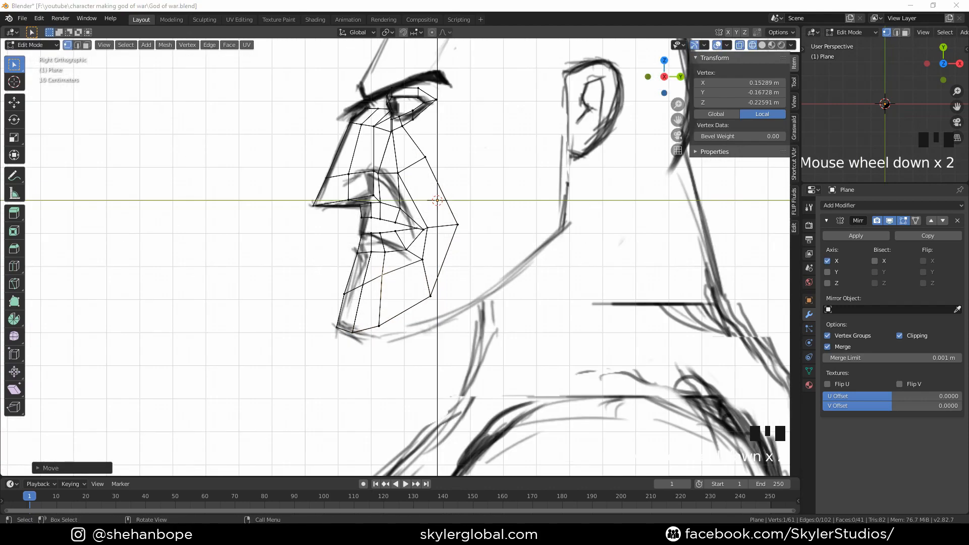
pyautogui.moveTo(55, 396); pyautogui.dragTo(359, 320, button='middle')
pyautogui.scroll(-1, 359, 320)
pyautogui.press('KP_1')
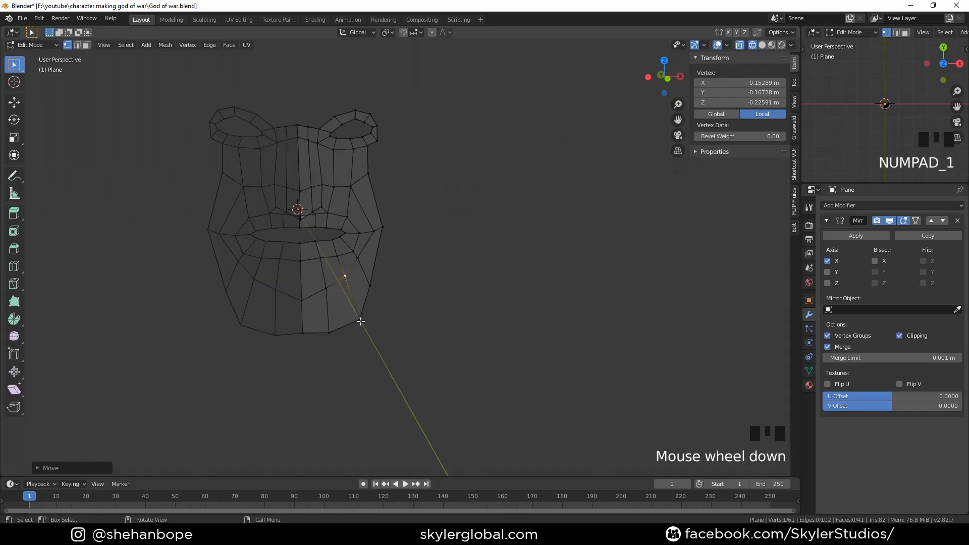
pyautogui.scroll(2, 346, 320)
pyautogui.keyDown('shift'); pyautogui.moveTo(346, 320); pyautogui.dragTo(315, 348, button='middle'); pyautogui.keyUp('shift')
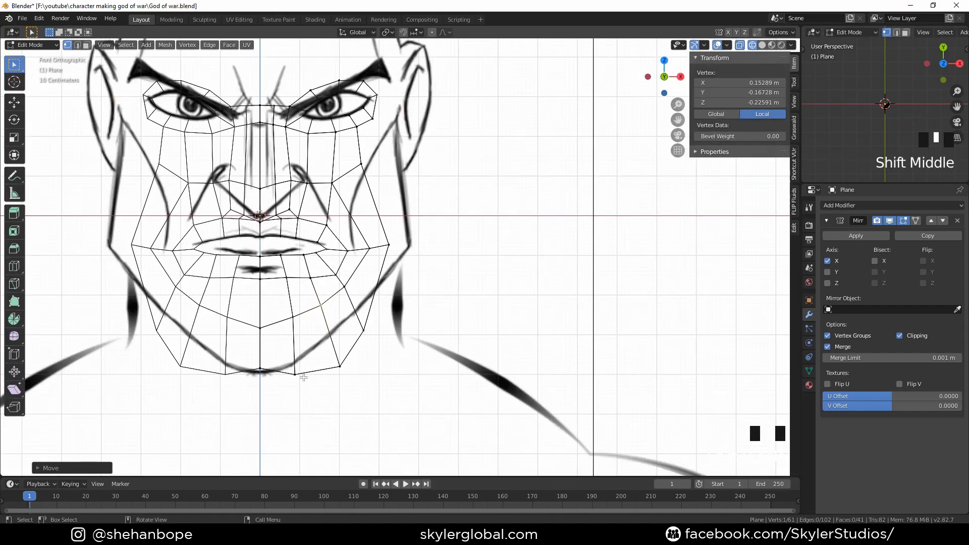
# In front view, move the chin and lower jaw vertices onto the jawline outline of the reference
pyautogui.click(299, 375)
pyautogui.press('g')
pyautogui.click(306, 360)
pyautogui.click(262, 376)
pyautogui.press('g')
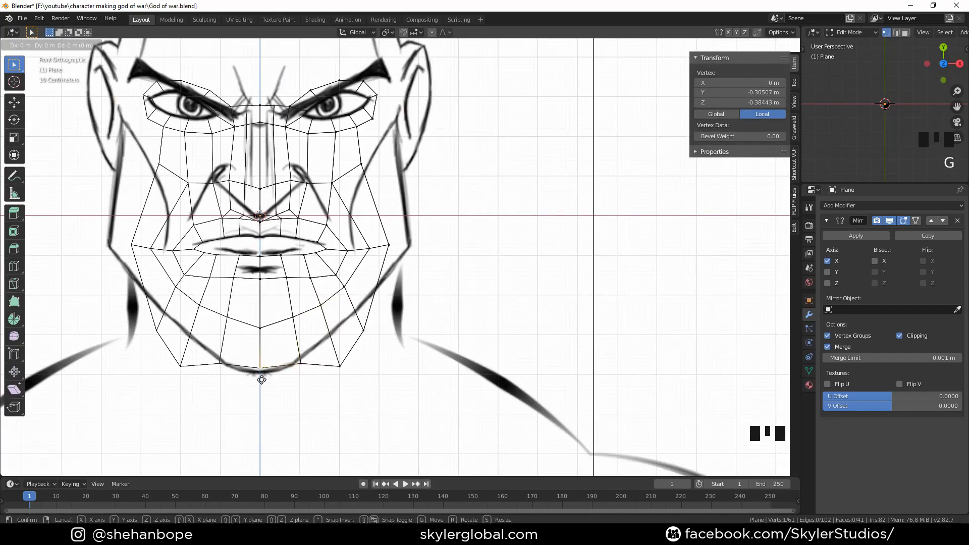
pyautogui.click(262, 380)
pyautogui.click(339, 366)
pyautogui.press('g')
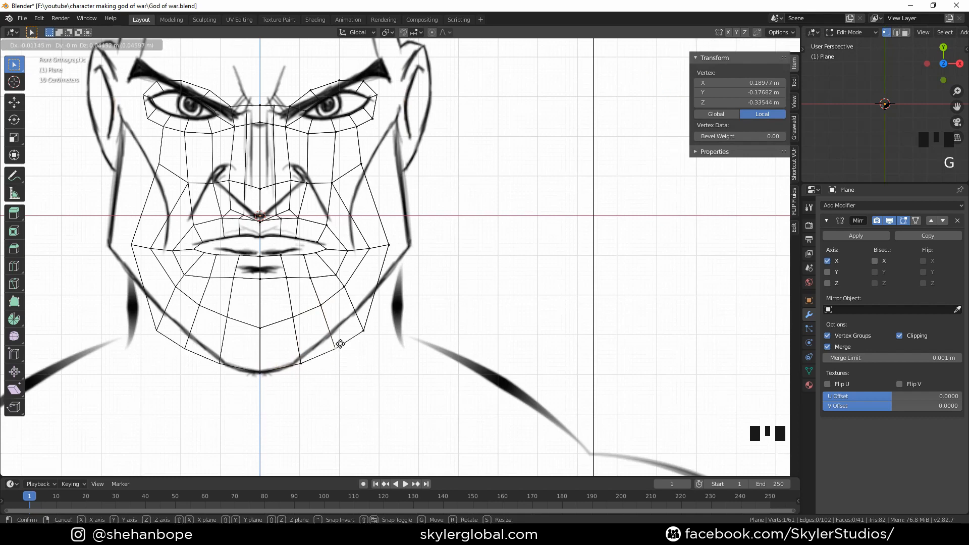
pyautogui.click(364, 333)
pyautogui.press('g')
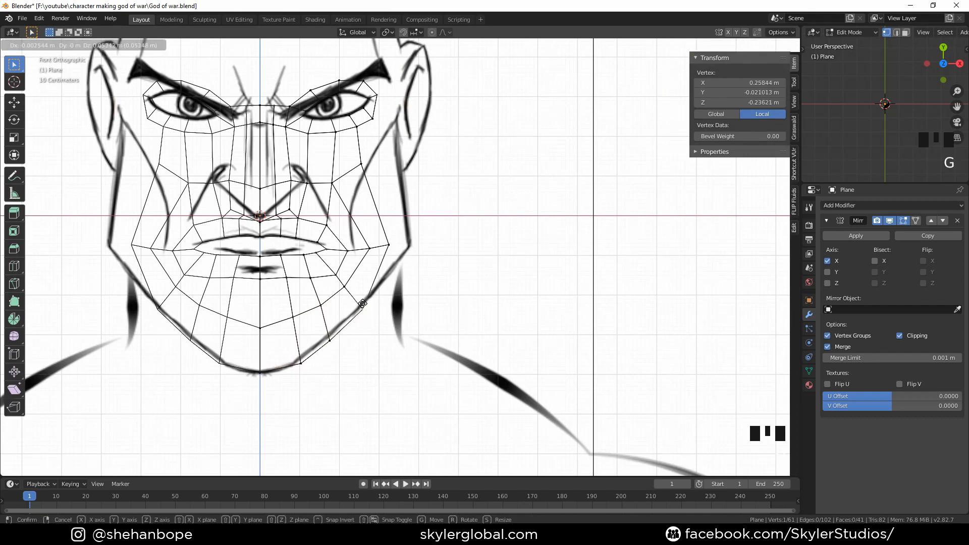
pyautogui.click(376, 286)
# Select the vertices along the top of the right eyebrow and extrude them upward to start the forehead
pyautogui.scroll(-2, 401, 257)
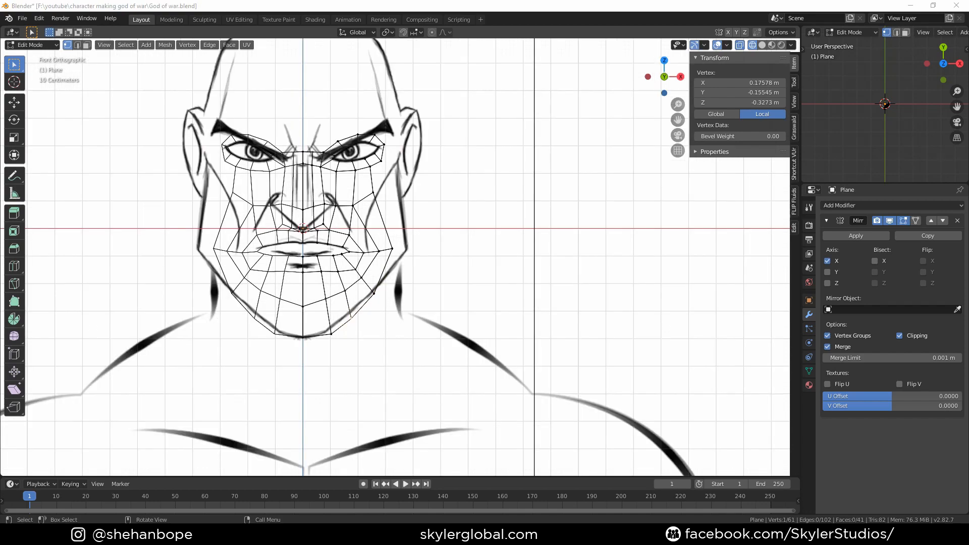
pyautogui.scroll(1, 390, 149)
pyautogui.moveTo(383, 113); pyautogui.dragTo(407, 141, button='middle')
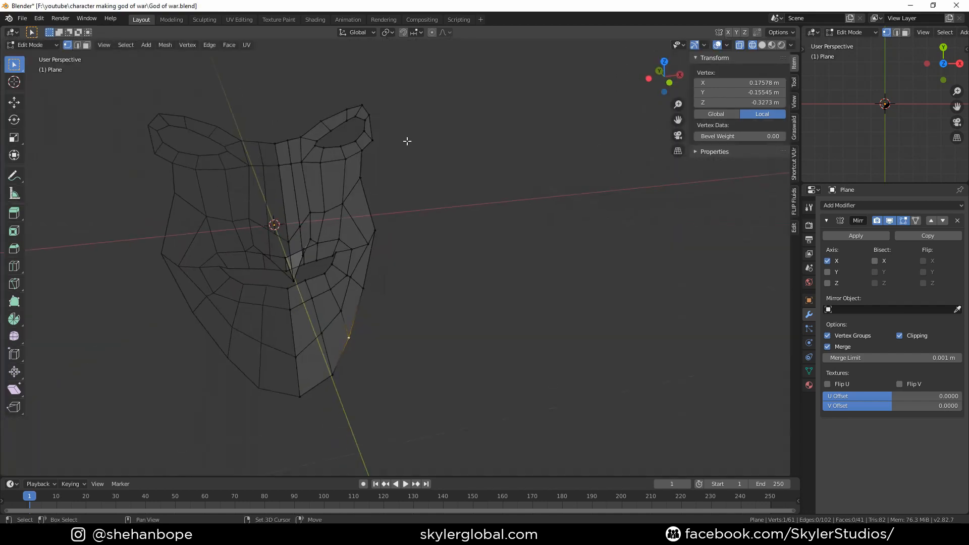
pyautogui.press('KP_1')
pyautogui.scroll(-2, 398, 118)
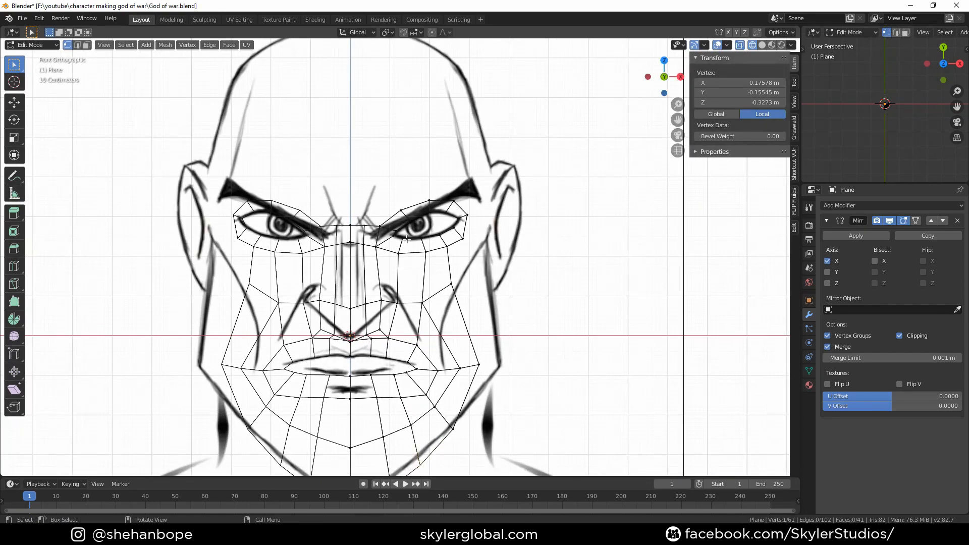
pyautogui.keyDown('alt'); pyautogui.click(396, 214); pyautogui.keyUp('alt')
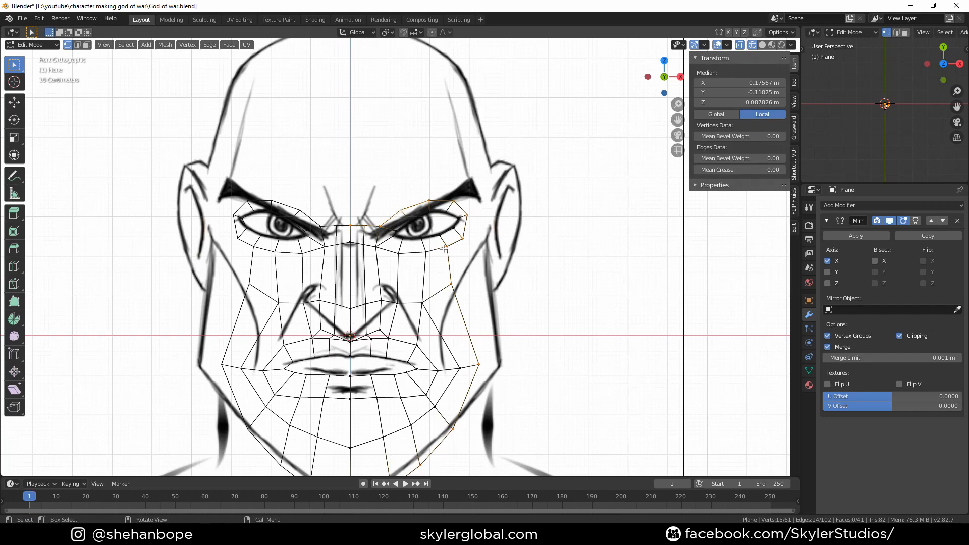
pyautogui.hotkey('alt', 'a')
pyautogui.scroll(1, 334, 218)
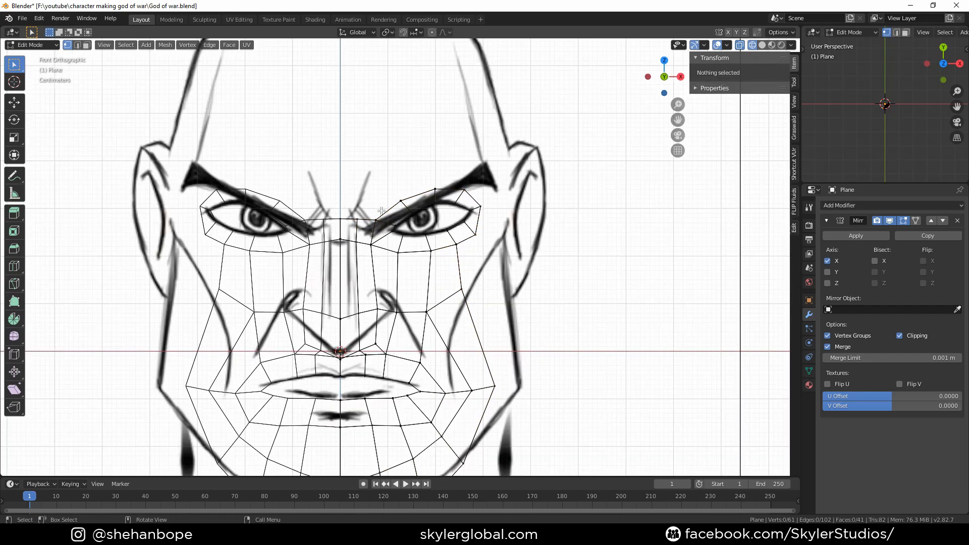
pyautogui.scroll(1, 320, 212)
pyautogui.click(329, 206)
pyautogui.keyDown('shift'); pyautogui.click(350, 206); pyautogui.keyUp('shift')
pyautogui.keyDown('shift'); pyautogui.click(376, 202); pyautogui.keyUp('shift')
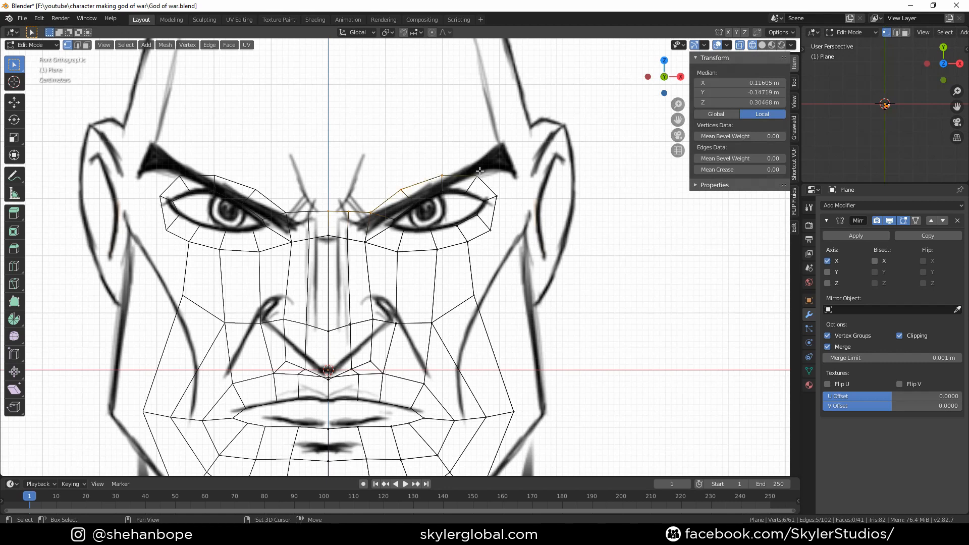
pyautogui.press('e')
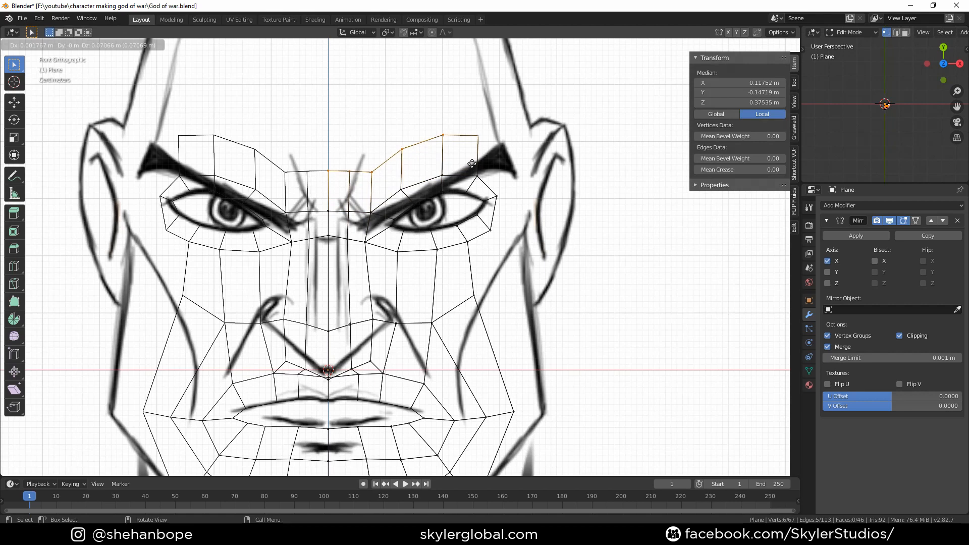
pyautogui.click(472, 163)
# Extrude the outer eye-corner vertex toward the temple and fill a face at the outer end of the brow
pyautogui.click(505, 197)
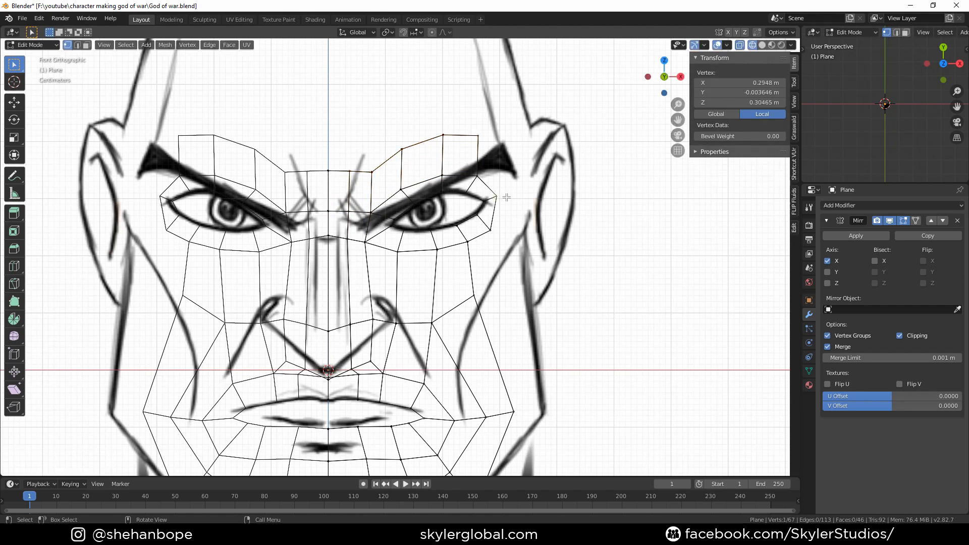
pyautogui.press('e')
pyautogui.click(532, 171)
pyautogui.keyDown('shift'); pyautogui.click(486, 140); pyautogui.keyUp('shift')
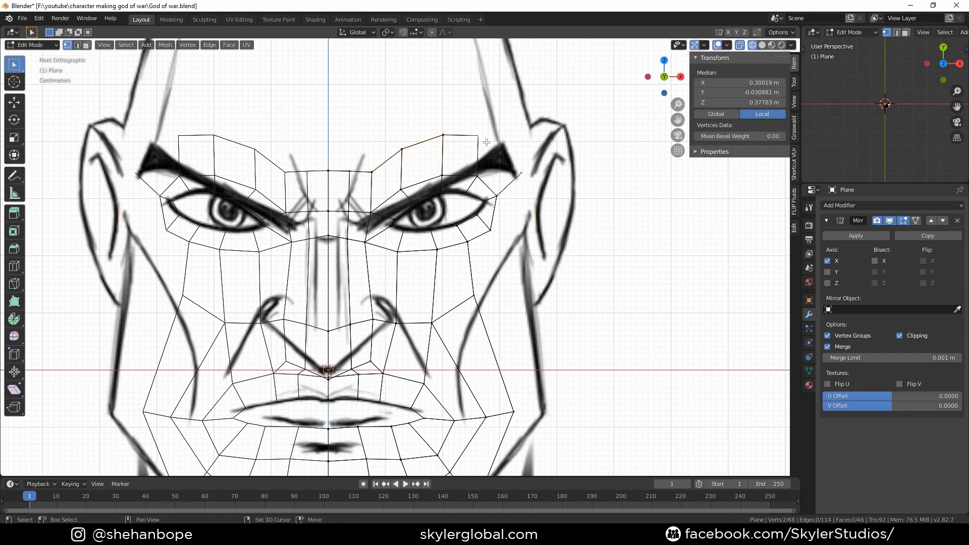
pyautogui.keyDown('shift'); pyautogui.click(483, 173); pyautogui.keyUp('shift')
pyautogui.keyDown('shift'); pyautogui.click(499, 196); pyautogui.keyUp('shift')
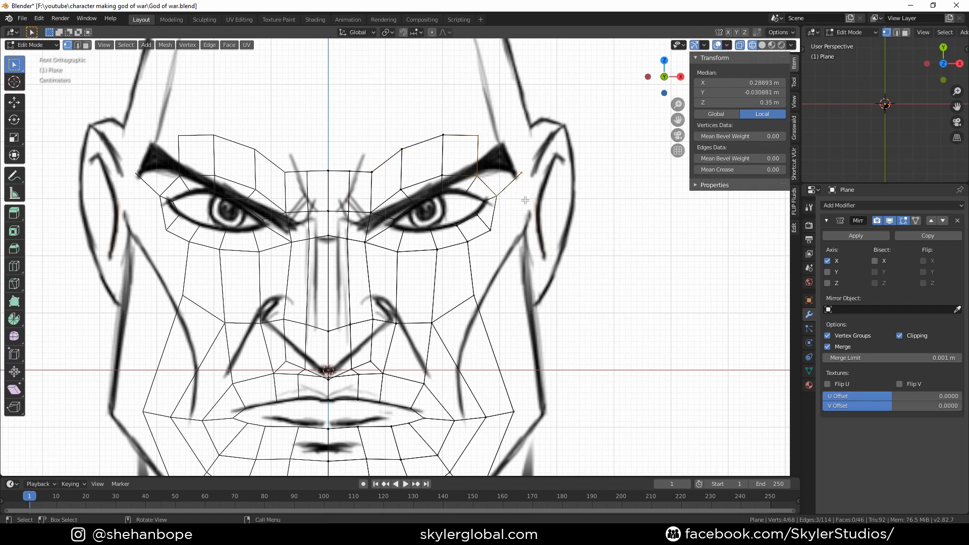
pyautogui.press('f')
# Circle-select the outer jaw edge vertices, extrude them, and in side view move them back along Y toward the ear
pyautogui.keyDown('shift'); pyautogui.moveTo(513, 219); pyautogui.dragTo(462, 169, button='middle'); pyautogui.keyUp('shift')
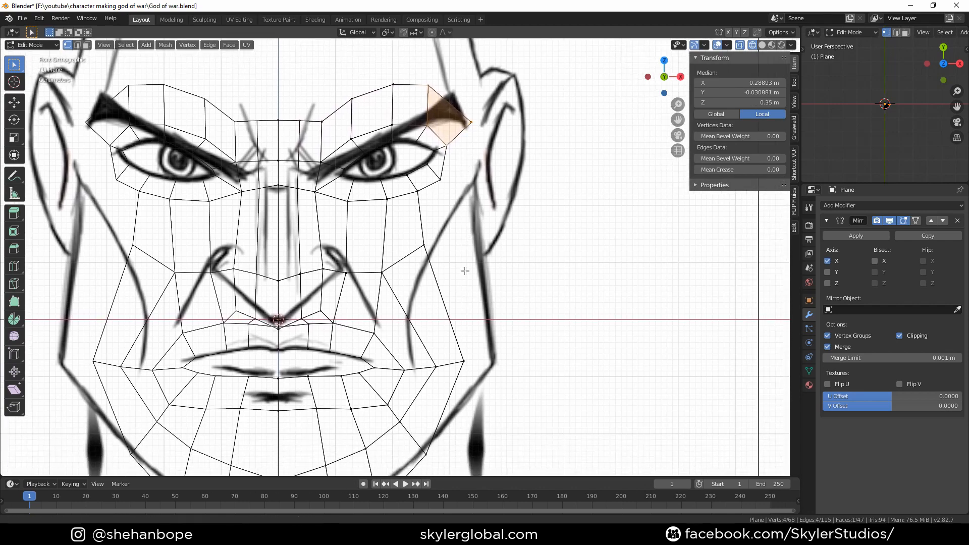
pyautogui.scroll(-3, 444, 168)
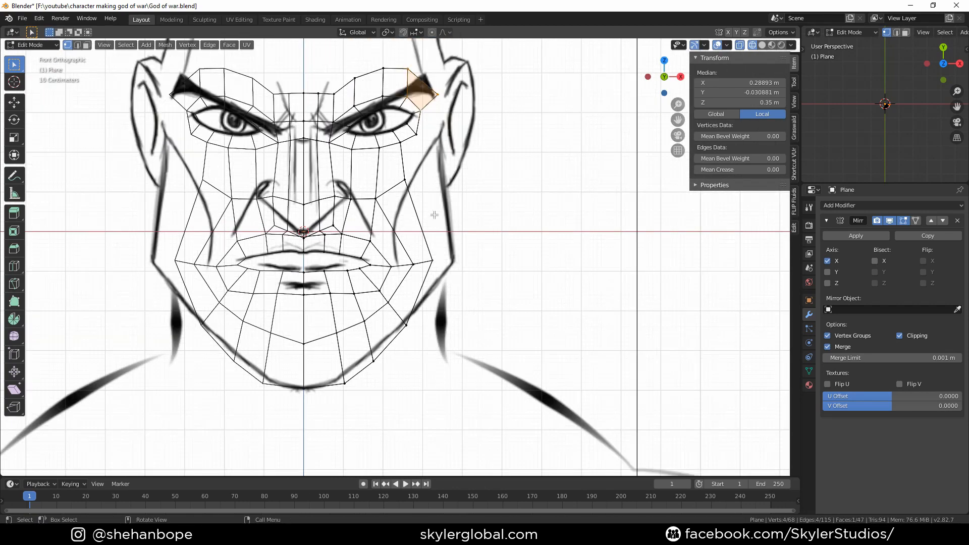
pyautogui.keyDown('shift'); pyautogui.moveTo(435, 215); pyautogui.dragTo(399, 193, button='middle'); pyautogui.keyUp('shift')
pyautogui.click(386, 367)
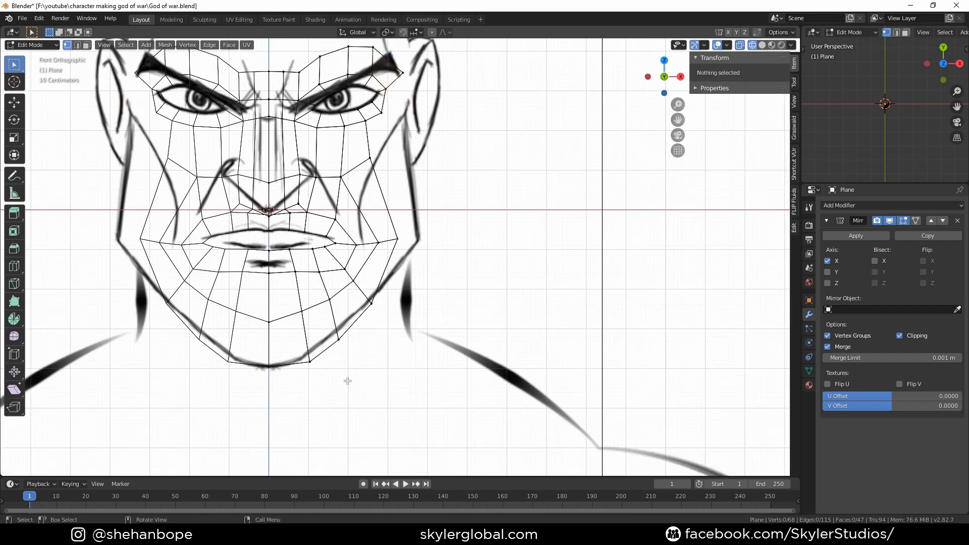
pyautogui.press('c')
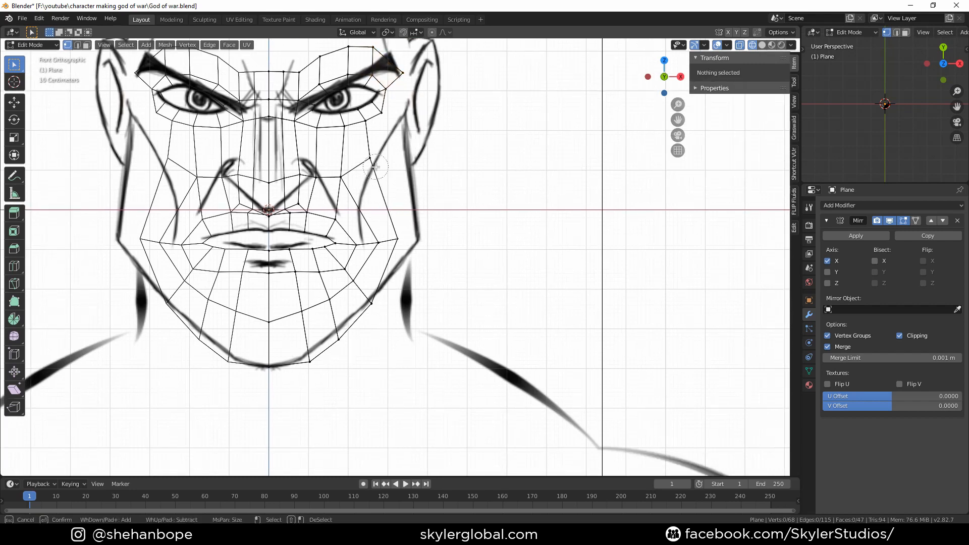
pyautogui.moveTo(375, 166)
pyautogui.mouseDown()
pyautogui.moveTo(400, 235)
pyautogui.moveTo(377, 295)
pyautogui.moveTo(324, 351)
pyautogui.moveTo(255, 368)
pyautogui.mouseUp()
pyautogui.press('Escape')
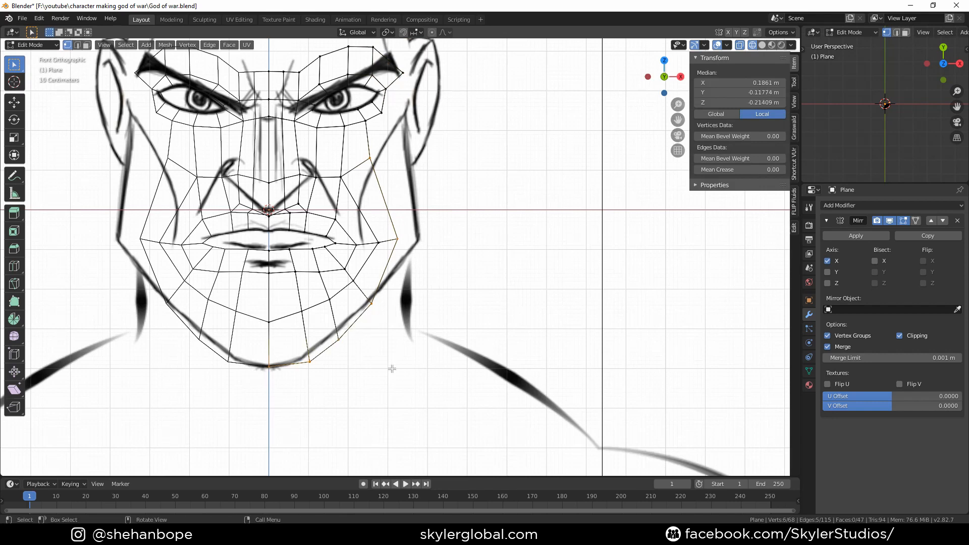
pyautogui.press('e')
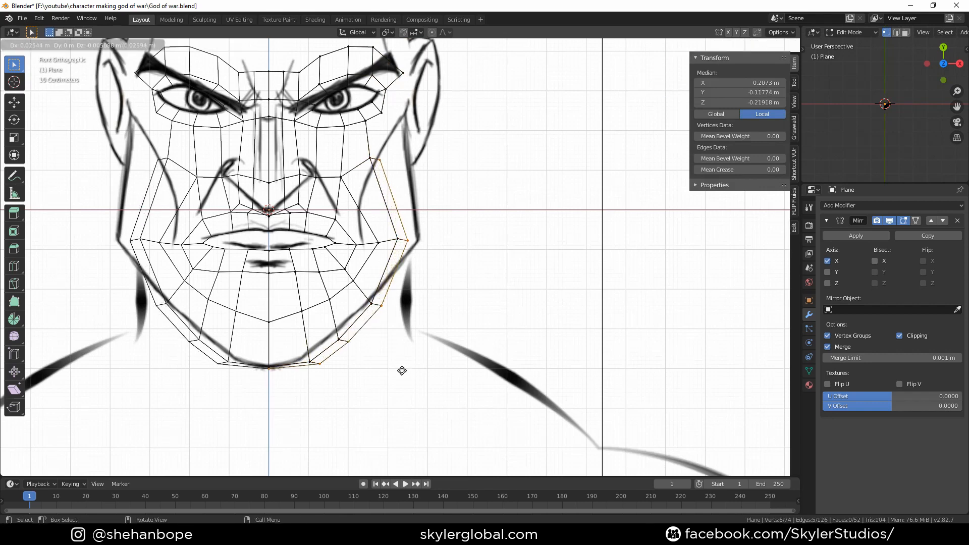
pyautogui.rightClick(402, 370)
pyautogui.press('KP_3')
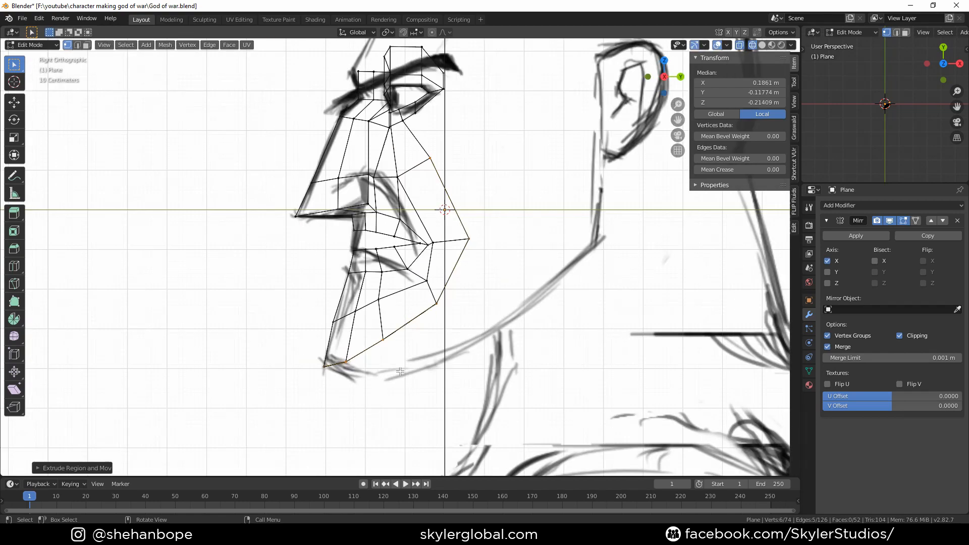
pyautogui.press('g')
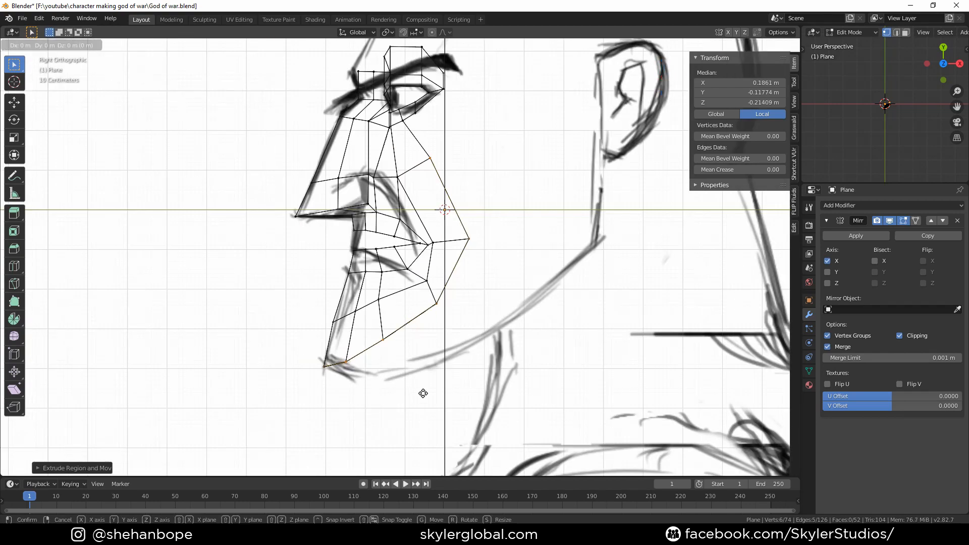
pyautogui.press('y')
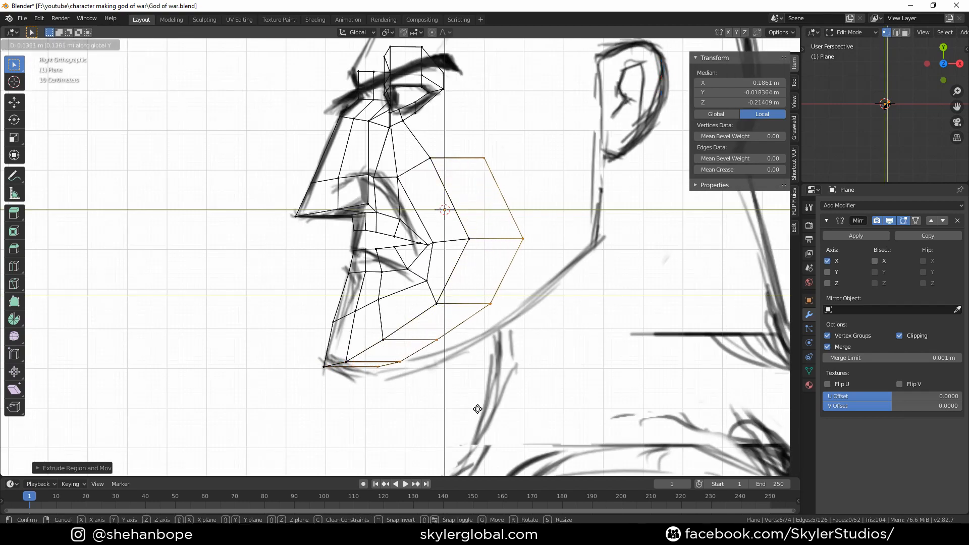
pyautogui.click(486, 412)
pyautogui.press('g')
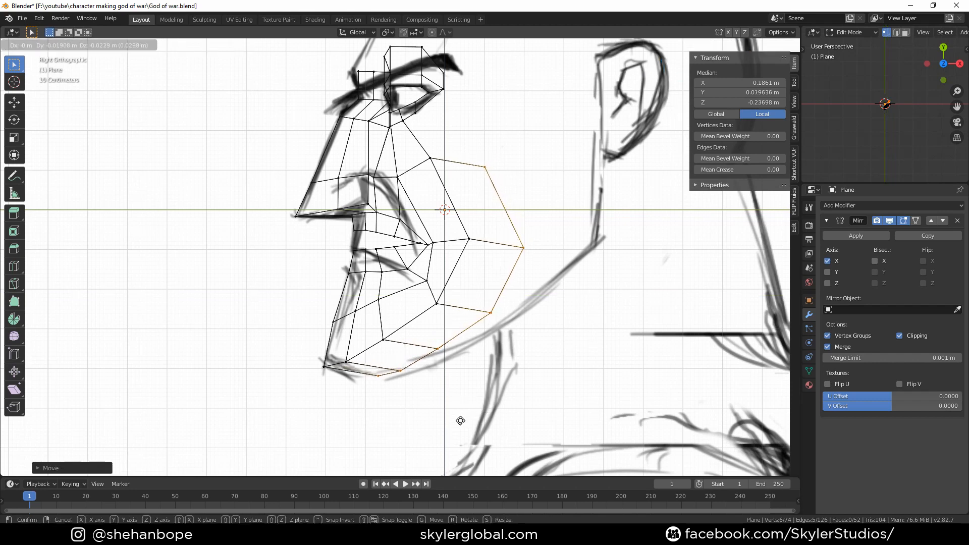
pyautogui.click(460, 420)
# In side view, select the edge near the eye's outer corner and move and rotate it to follow the cheekbone
pyautogui.keyDown('shift'); pyautogui.moveTo(465, 275); pyautogui.dragTo(439, 294, button='middle'); pyautogui.keyUp('shift')
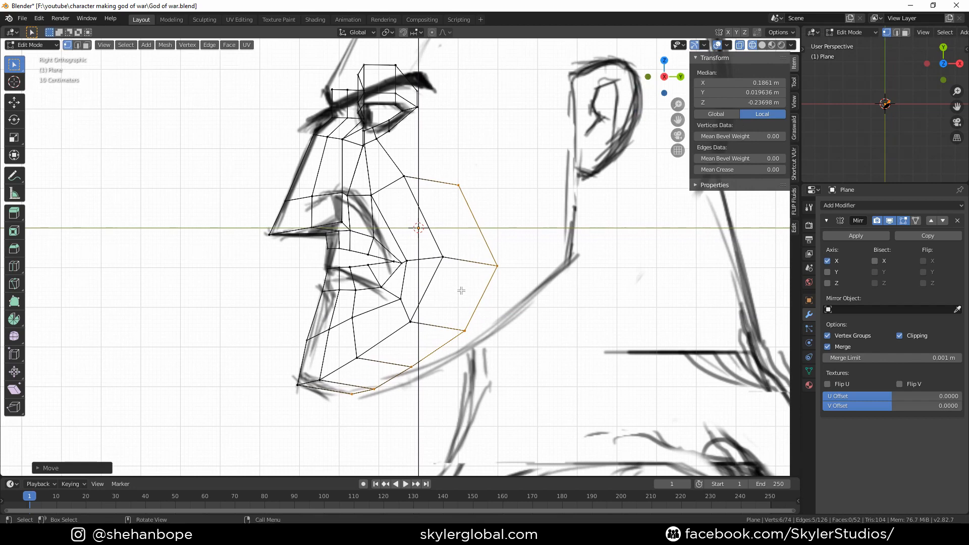
pyautogui.keyDown('shift'); pyautogui.moveTo(456, 327); pyautogui.dragTo(427, 334, button='middle'); pyautogui.keyUp('shift')
pyautogui.click(427, 195)
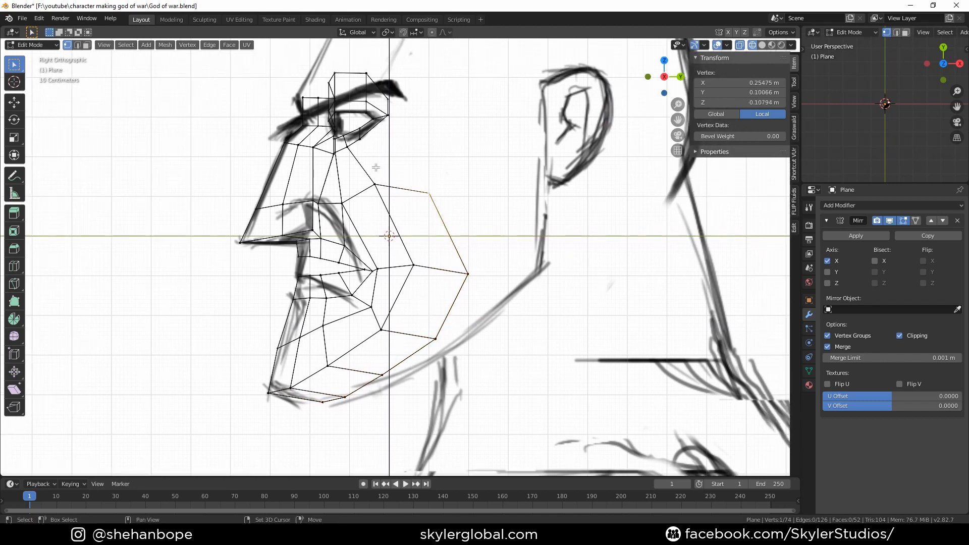
pyautogui.keyDown('shift'); pyautogui.click(362, 135); pyautogui.keyUp('shift')
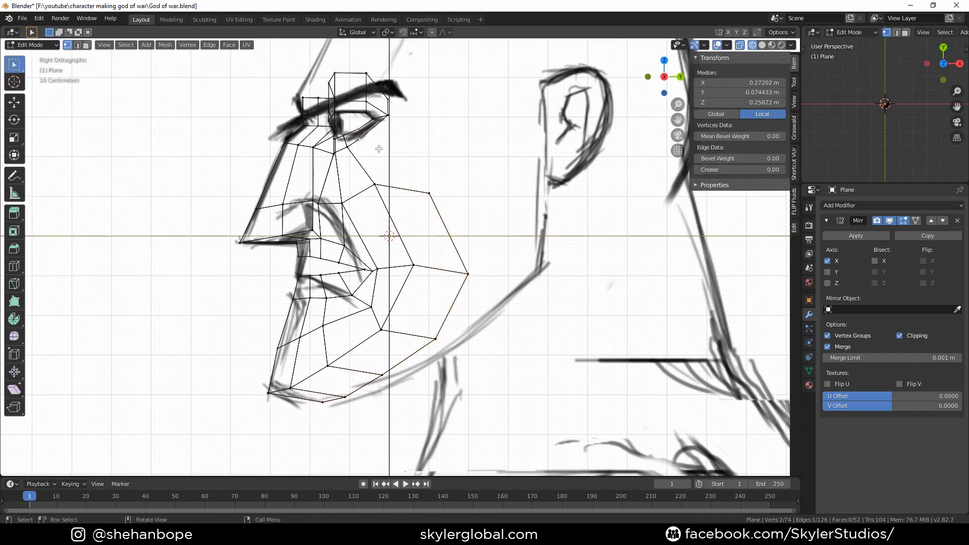
pyautogui.press('g')
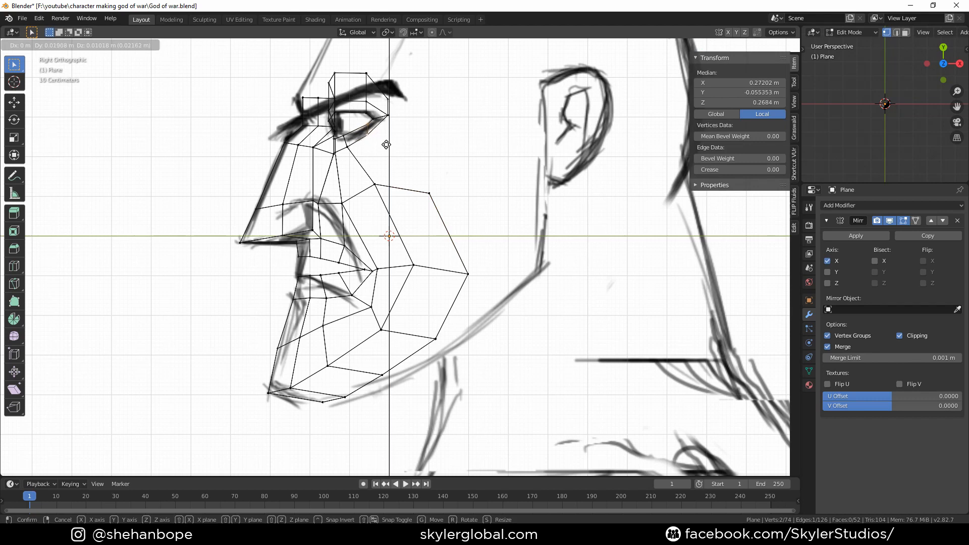
pyautogui.click(386, 145)
pyautogui.press('r')
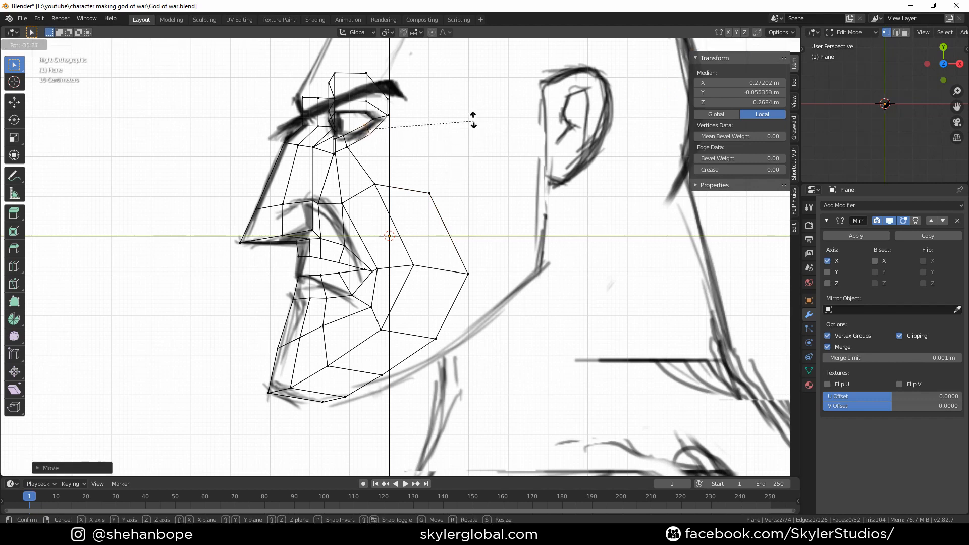
pyautogui.click(456, 73)
pyautogui.moveTo(434, 119); pyautogui.dragTo(521, 137, button='middle')
# In front view, move the new side-of-face vertices outward onto the cheek and jaw outline
pyautogui.press('KP_1')
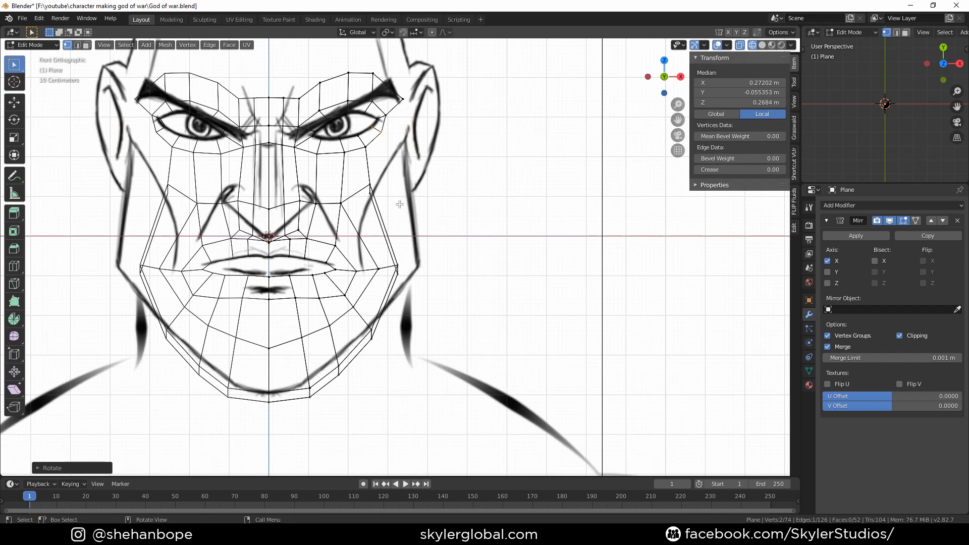
pyautogui.click(382, 203)
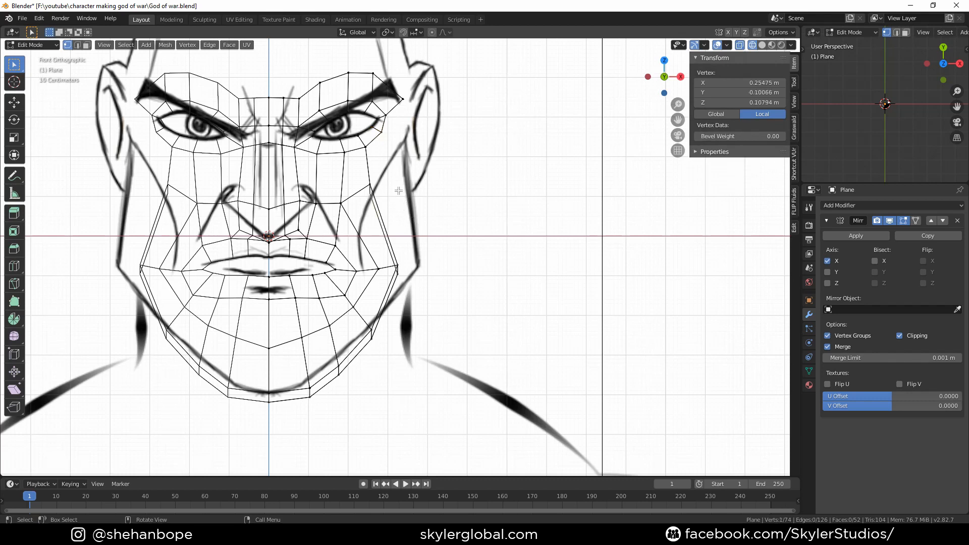
pyautogui.press('g')
pyautogui.click(415, 203)
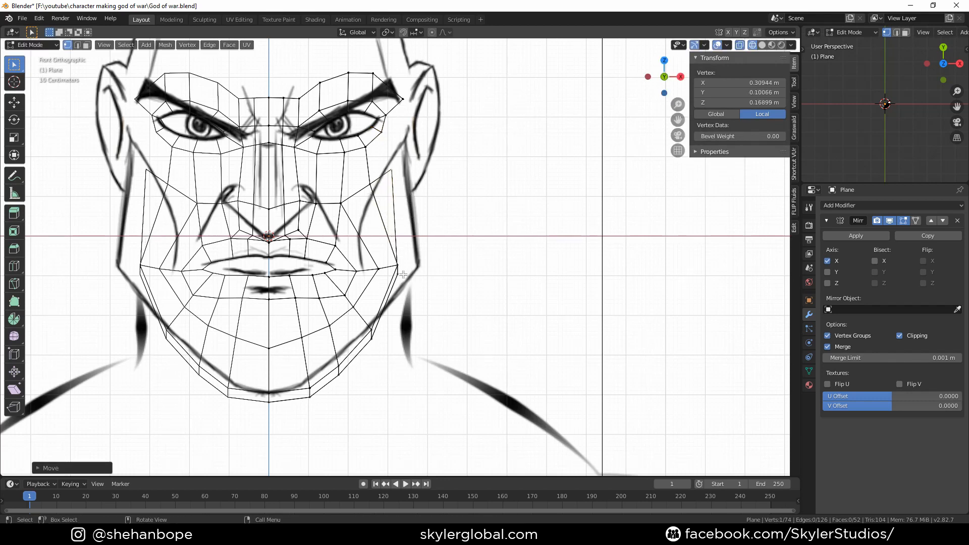
pyautogui.press('g')
pyautogui.click(422, 260)
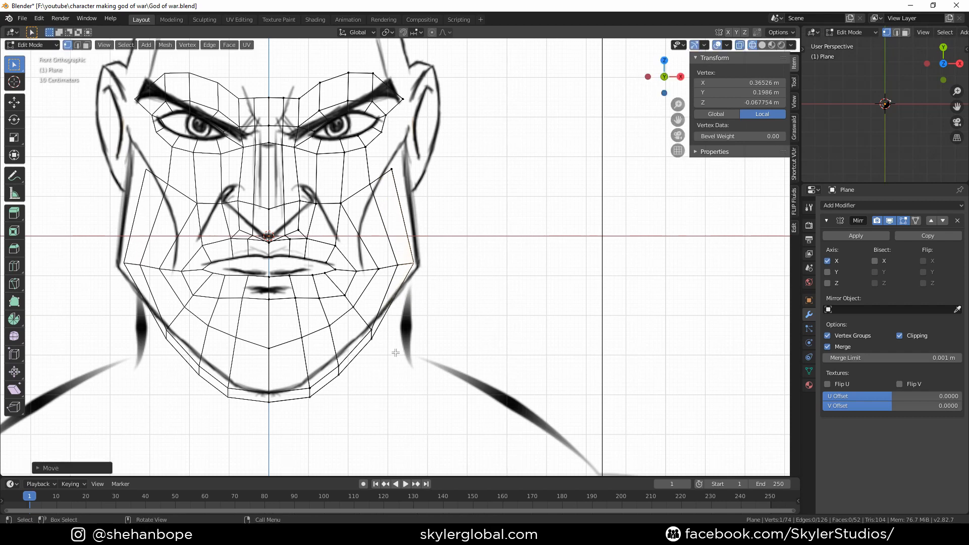
pyautogui.click(379, 347)
pyautogui.press('g')
pyautogui.click(381, 332)
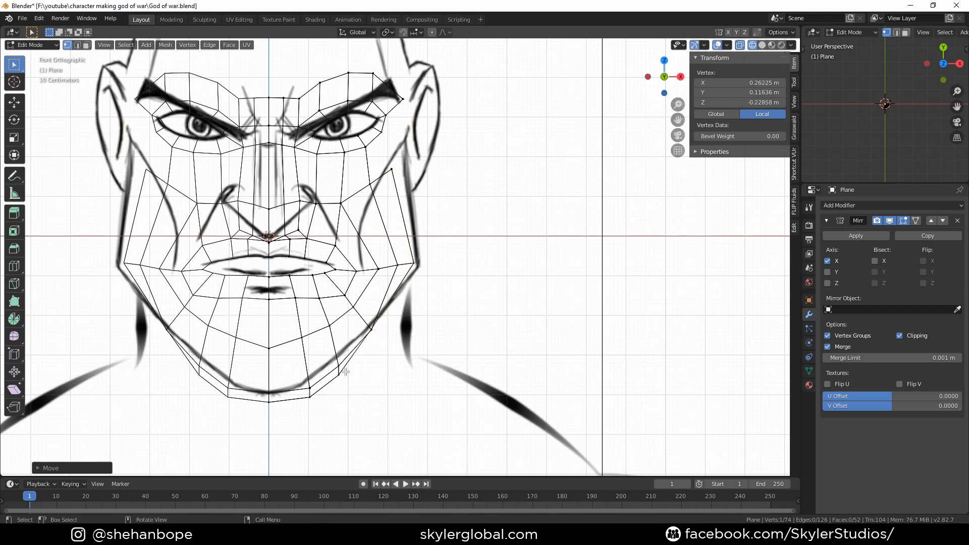
# In front view, move the lower jaw and chin vertices down onto the jaw outline of the reference
pyautogui.click(346, 371)
pyautogui.press('g')
pyautogui.click(322, 395)
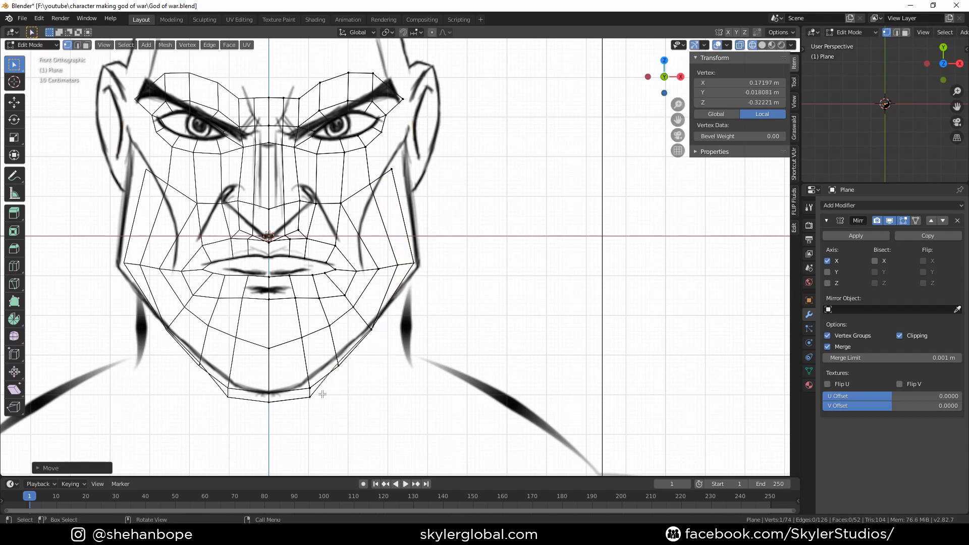
pyautogui.press('g')
pyautogui.click(322, 384)
pyautogui.click(269, 403)
pyautogui.press('g')
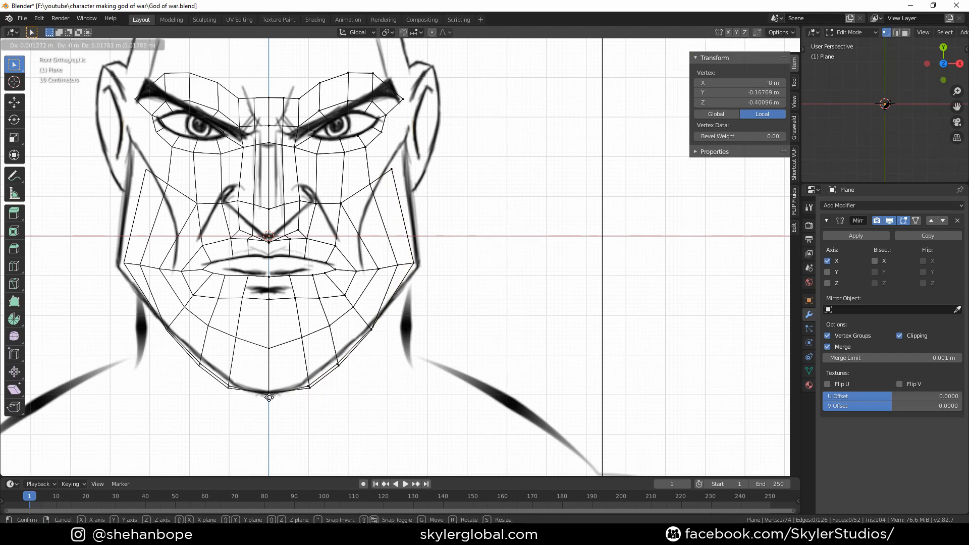
pyautogui.click(269, 396)
# Move the side-of-face vertex at mouth level outward onto the cheek outline
pyautogui.click(418, 265)
pyautogui.press('g')
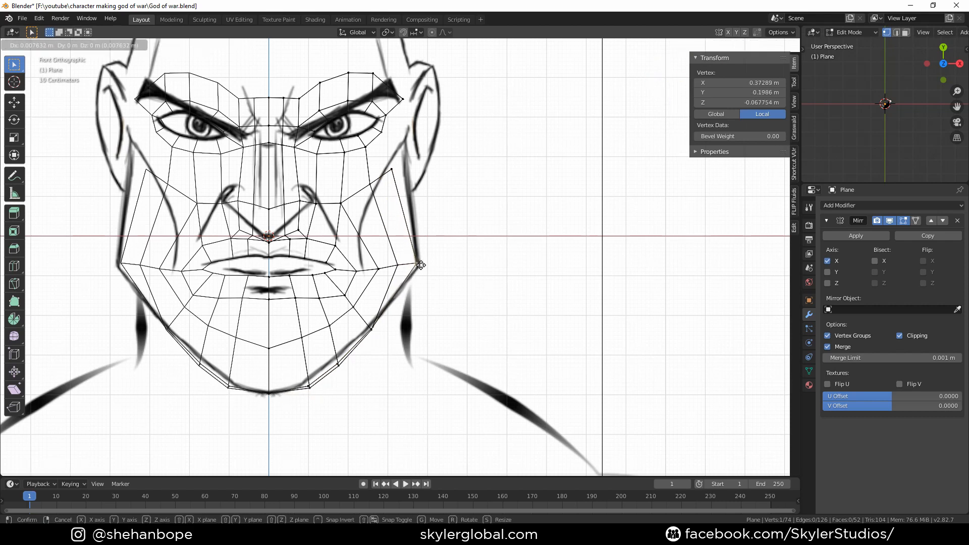
pyautogui.click(421, 265)
pyautogui.moveTo(507, 277); pyautogui.dragTo(445, 271, button='middle')
# In side view, select the four vertices between the eye's outer corner and the cheek and fill a face
pyautogui.press('KP_3')
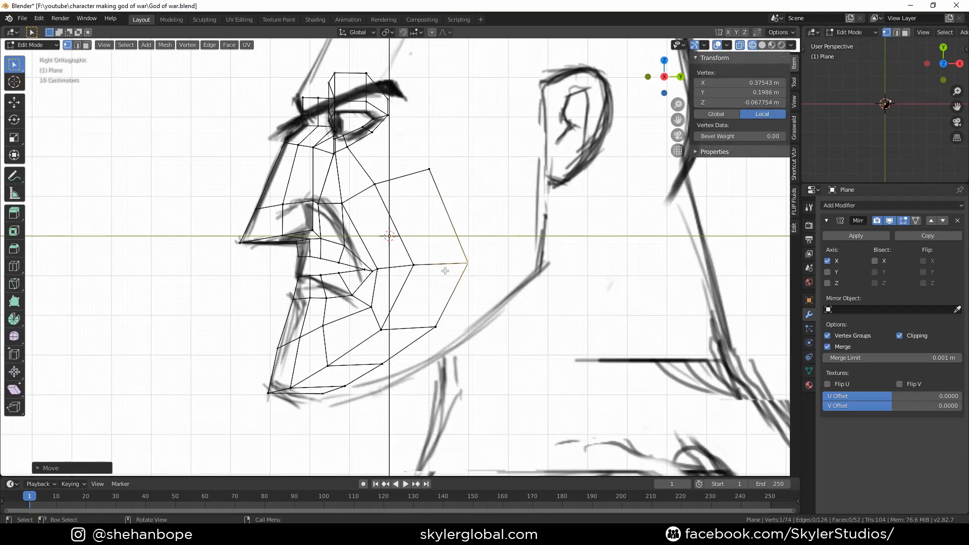
pyautogui.scroll(2, 402, 174)
pyautogui.keyDown('shift'); pyautogui.moveTo(396, 108); pyautogui.dragTo(383, 200, button='middle'); pyautogui.keyUp('shift')
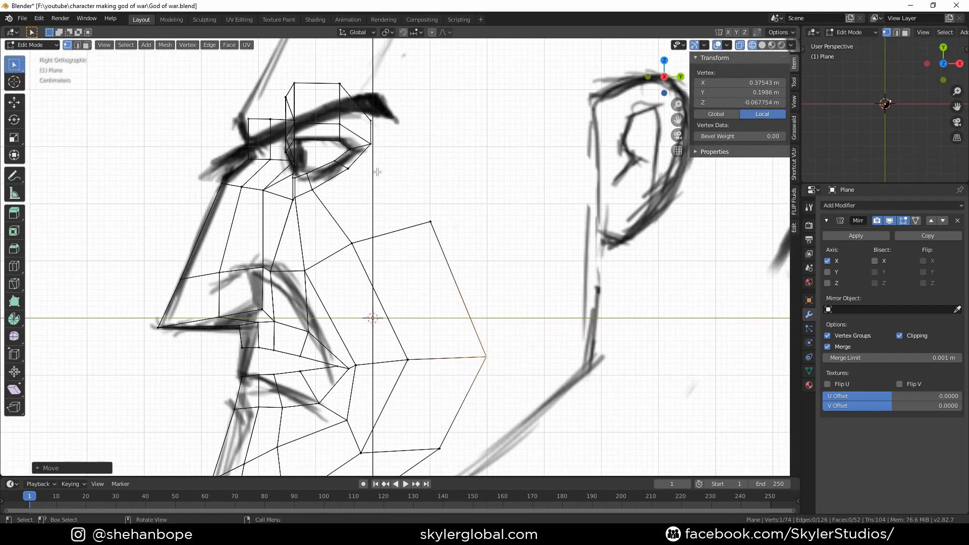
pyautogui.click(360, 165)
pyautogui.keyDown('shift'); pyautogui.click(430, 225); pyautogui.keyUp('shift')
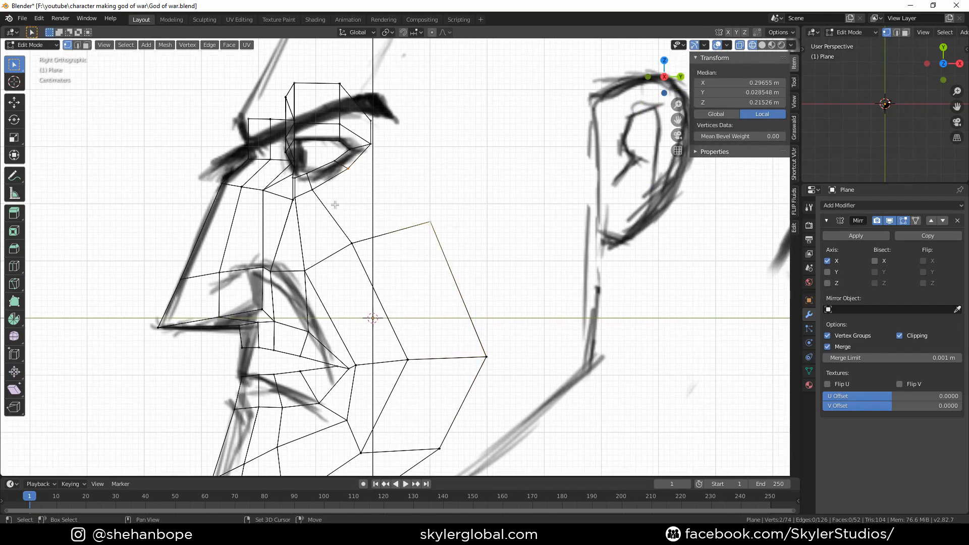
pyautogui.keyDown('shift'); pyautogui.click(314, 191); pyautogui.keyUp('shift')
pyautogui.keyDown('shift'); pyautogui.click(353, 243); pyautogui.keyUp('shift')
pyautogui.press('f')
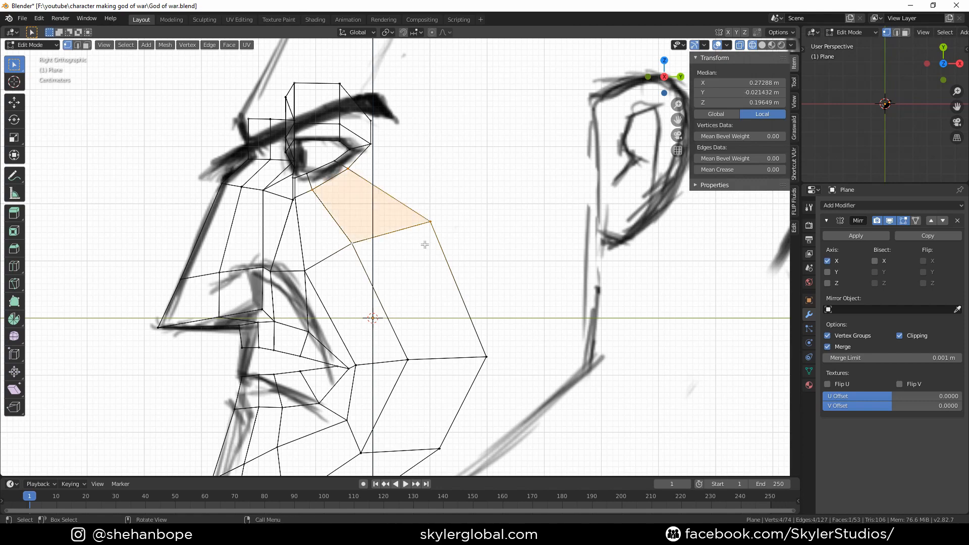
pyautogui.moveTo(425, 245); pyautogui.dragTo(454, 214, button='middle')
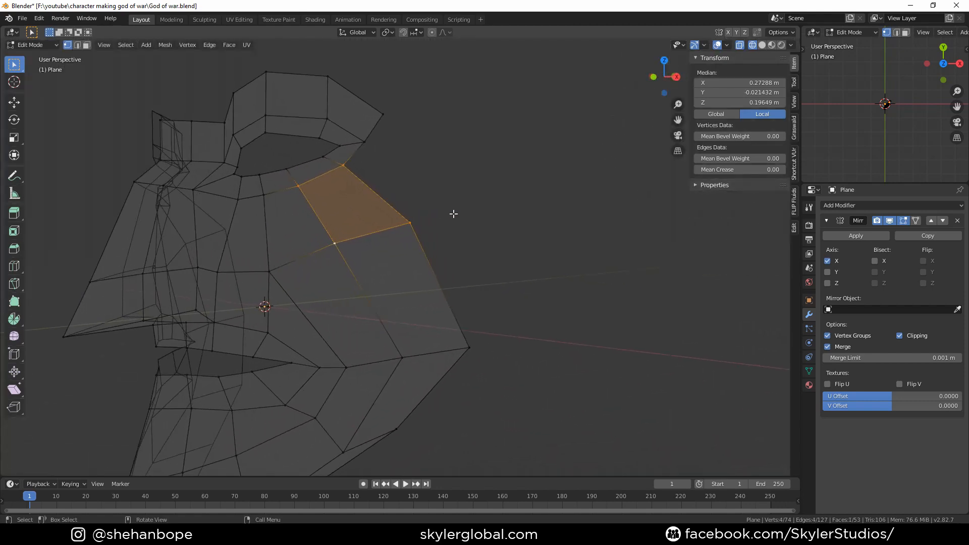
# In front view, move the vertex beside the eye outward onto the temple outline
pyautogui.press('KP_1')
pyautogui.click(396, 231)
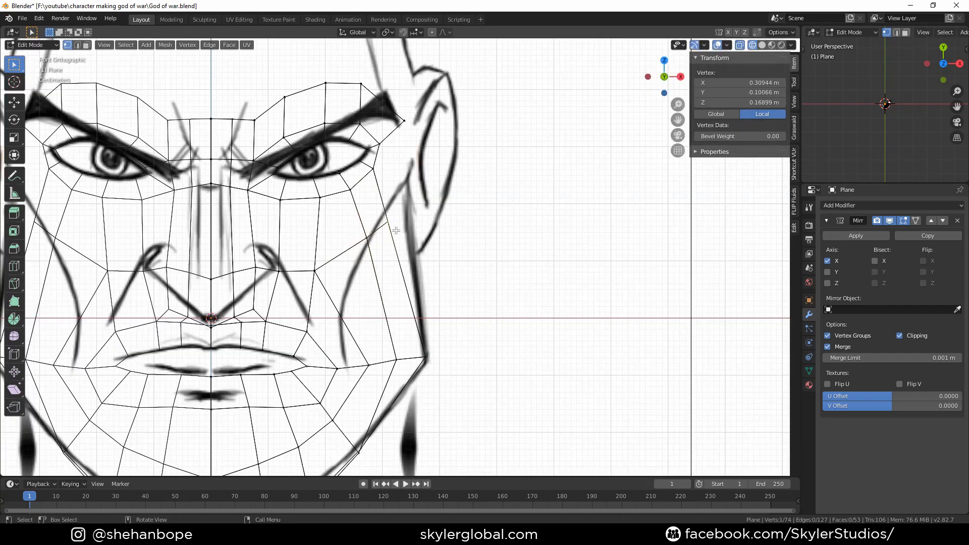
pyautogui.press('g')
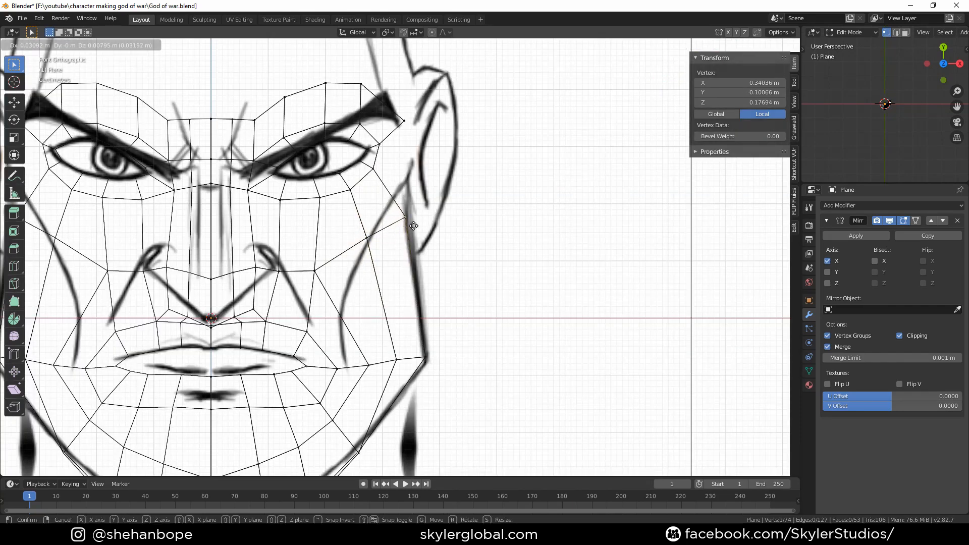
pyautogui.click(414, 226)
# Select the four vertices between the brow end and the temple and fill a face
pyautogui.scroll(1, 414, 226)
pyautogui.keyDown('shift'); pyautogui.scroll(2, 394, 212); pyautogui.keyUp('shift')
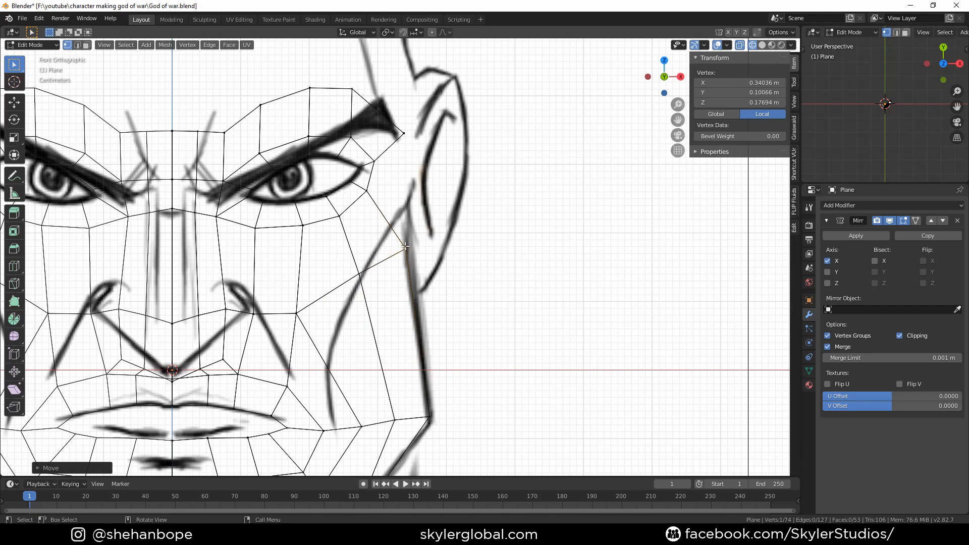
pyautogui.click(405, 246)
pyautogui.keyDown('shift'); pyautogui.click(404, 134); pyautogui.keyUp('shift')
pyautogui.keyDown('shift'); pyautogui.click(374, 162); pyautogui.keyUp('shift')
pyautogui.keyDown('shift'); pyautogui.click(367, 191); pyautogui.keyUp('shift')
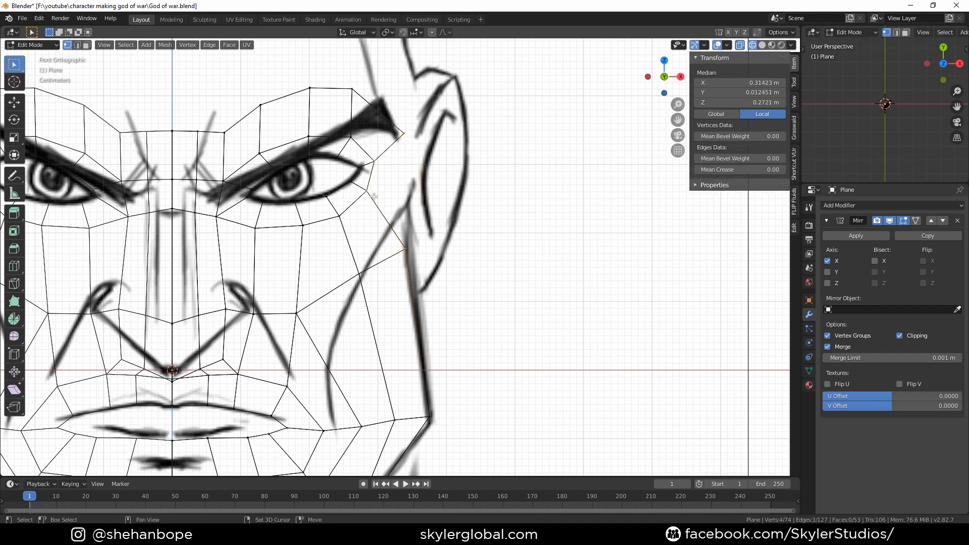
pyautogui.press('f')
pyautogui.moveTo(457, 209); pyautogui.dragTo(437, 216, button='middle')
# In side view, move the brow vertices back onto the forehead profile of the reference
pyautogui.press('KP_3')
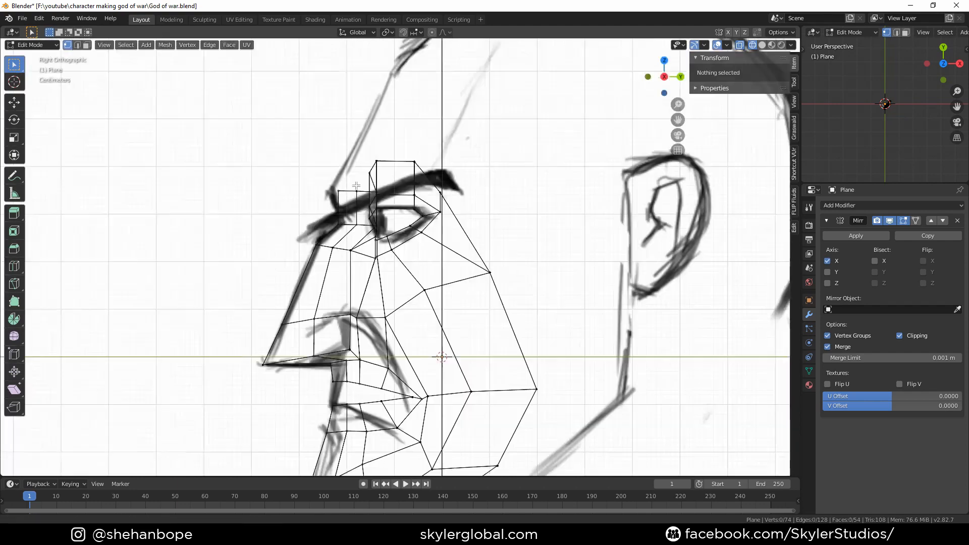
pyautogui.scroll(1, 342, 189)
pyautogui.click(342, 189)
pyautogui.press('g')
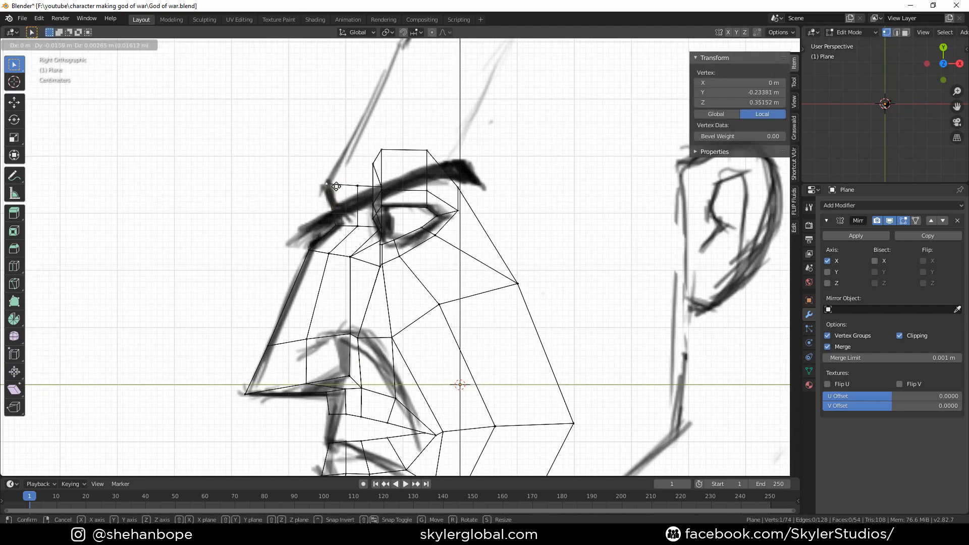
pyautogui.click(331, 190)
pyautogui.press('g')
pyautogui.click(337, 186)
pyautogui.click(377, 191)
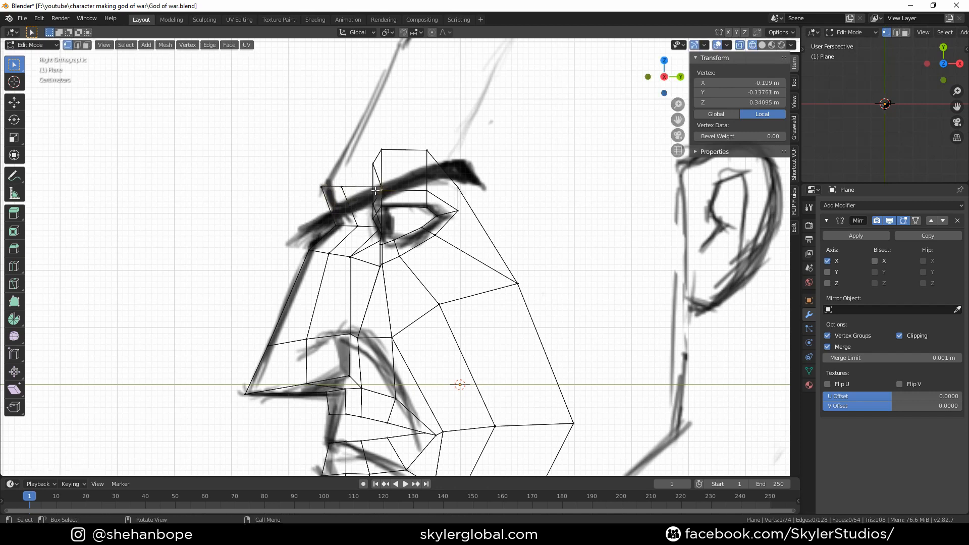
pyautogui.press('g')
pyautogui.rightClick(388, 190)
pyautogui.press('g')
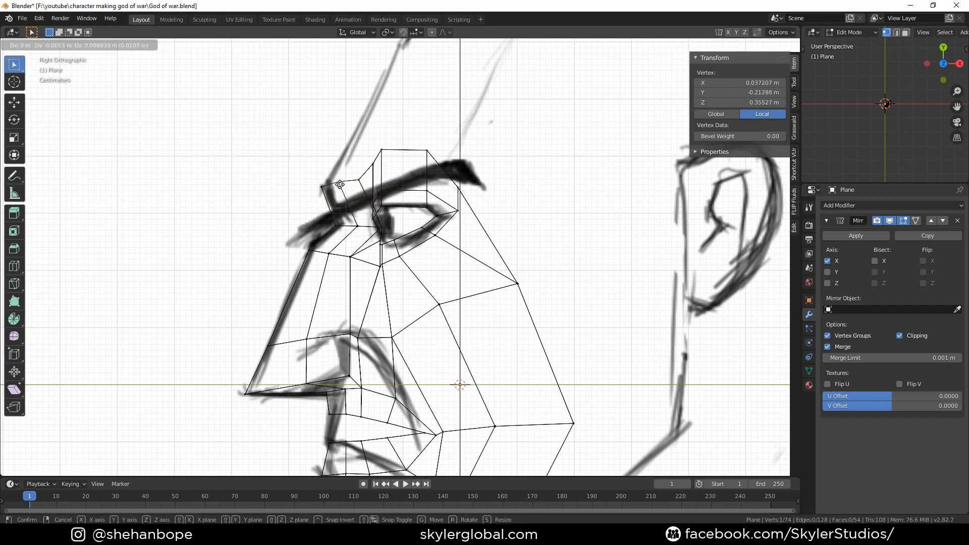
pyautogui.click(354, 173)
# Move the remaining upper forehead vertices in side view to follow the brow ridge
pyautogui.click(373, 164)
pyautogui.press('g')
pyautogui.click(359, 167)
pyautogui.click(426, 151)
pyautogui.press('g')
pyautogui.click(396, 158)
pyautogui.click(346, 175)
pyautogui.press('g')
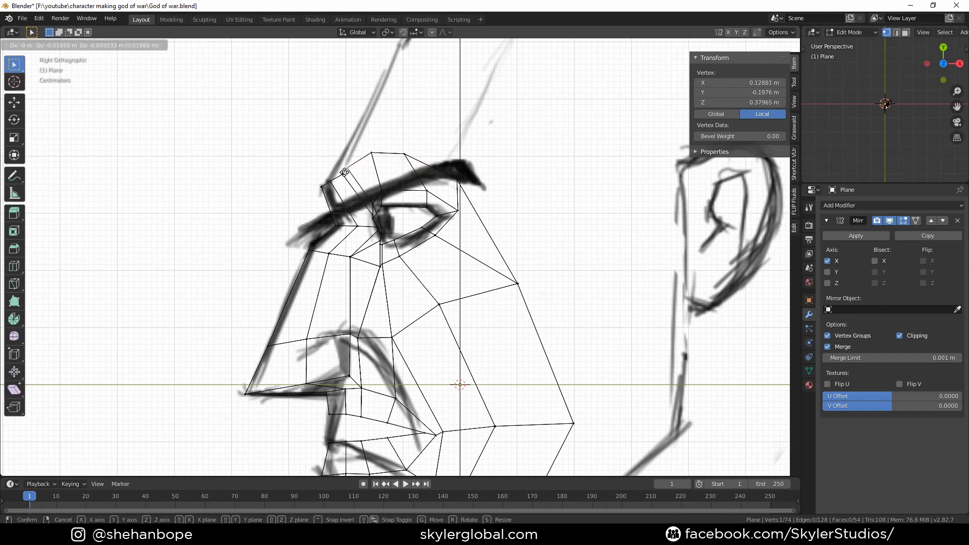
pyautogui.click(341, 172)
pyautogui.moveTo(348, 177); pyautogui.dragTo(457, 182, button='middle')
# Add a Subdivision Surface modifier at level 2, enable its on-cage display, and return to Edit Mode
pyautogui.scroll(-2, 480, 222)
pyautogui.press('Tab')
pyautogui.hotkey('ctrl', '2')
pyautogui.moveTo(455, 265)
pyautogui.mouseDown(button='middle')
pyautogui.moveTo(554, 268)
pyautogui.moveTo(461, 271)
pyautogui.mouseUp(button='middle')
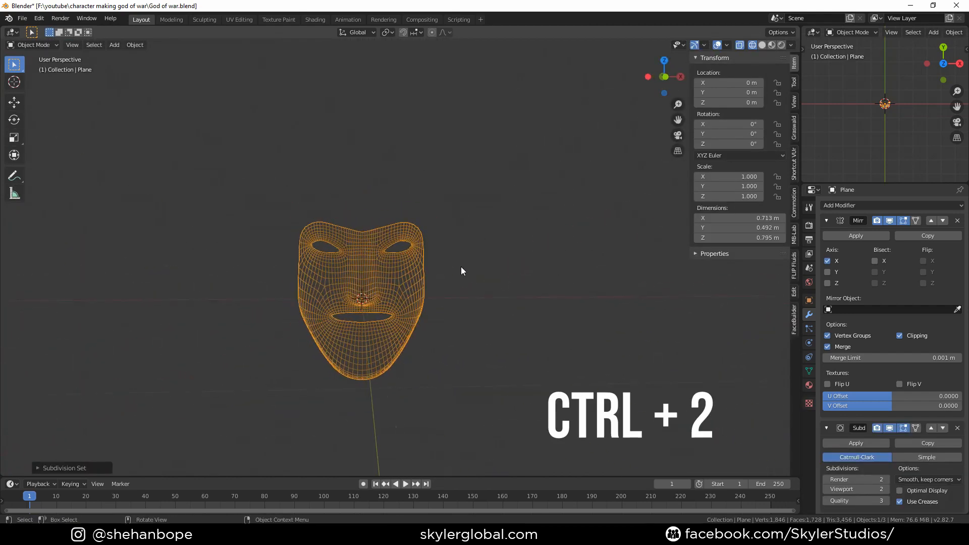
pyautogui.click(916, 428)
pyautogui.press('Tab')
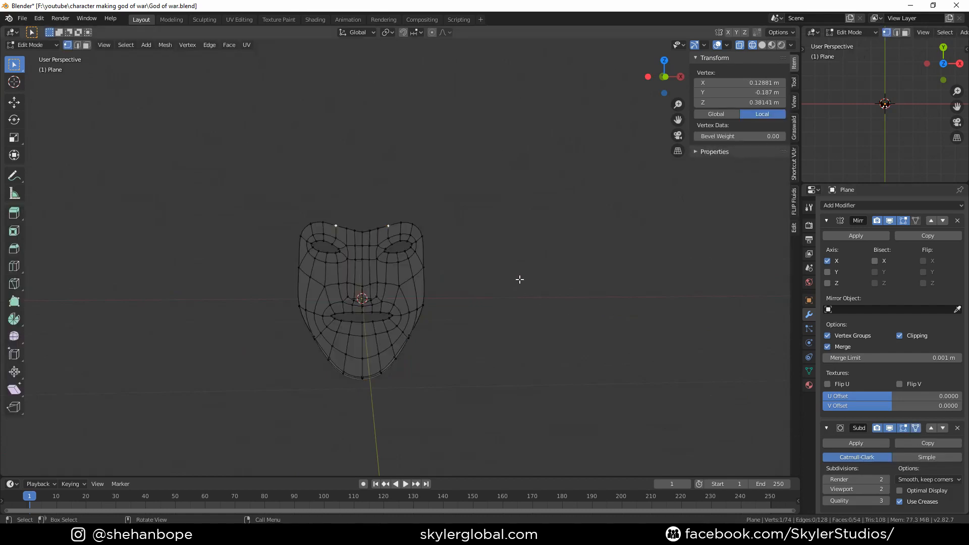
# Orbit and inspect the subdivided face mesh from perspective, front and side views
pyautogui.moveTo(519, 279); pyautogui.dragTo(524, 310, button='middle')
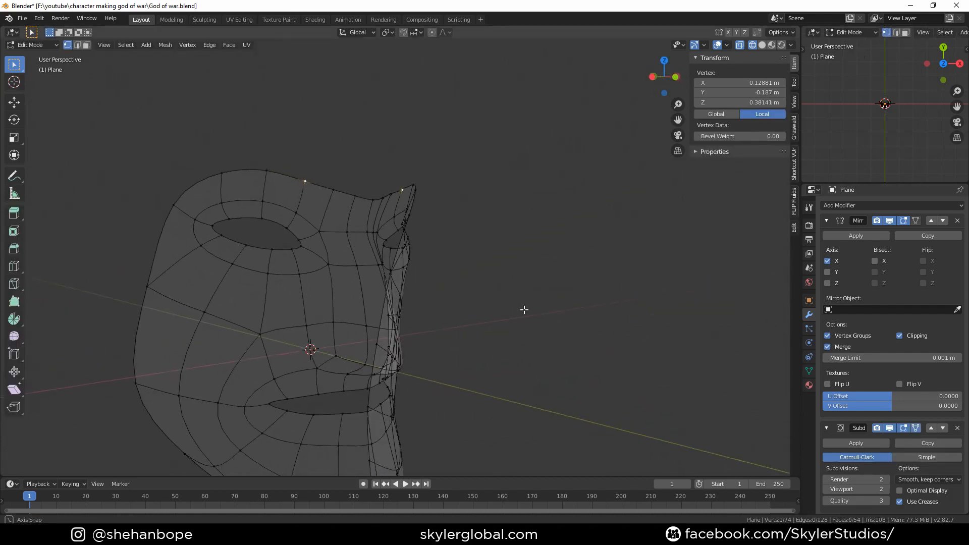
pyautogui.scroll(-3, 460, 318)
pyautogui.moveTo(461, 318); pyautogui.dragTo(374, 317, button='middle')
pyautogui.press('KP_1')
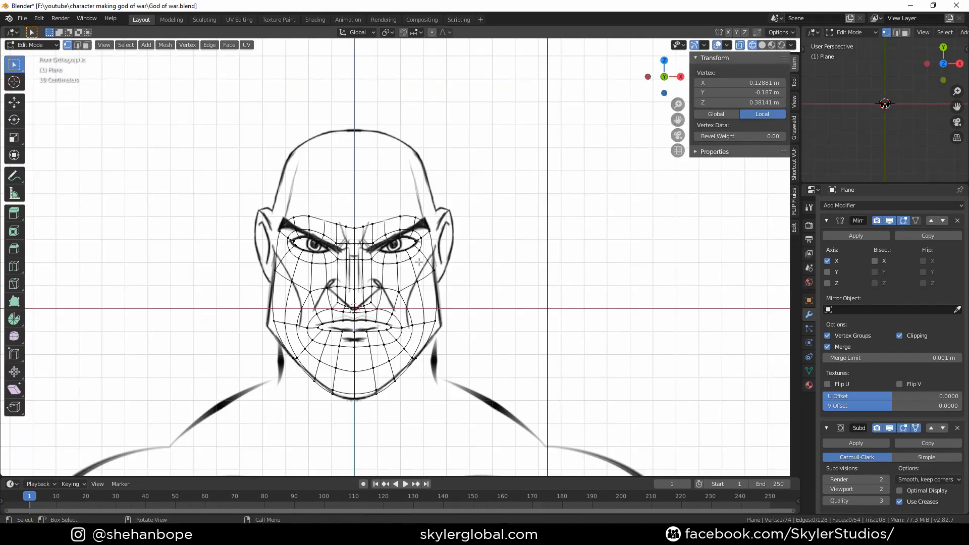
pyautogui.scroll(2, 419, 262)
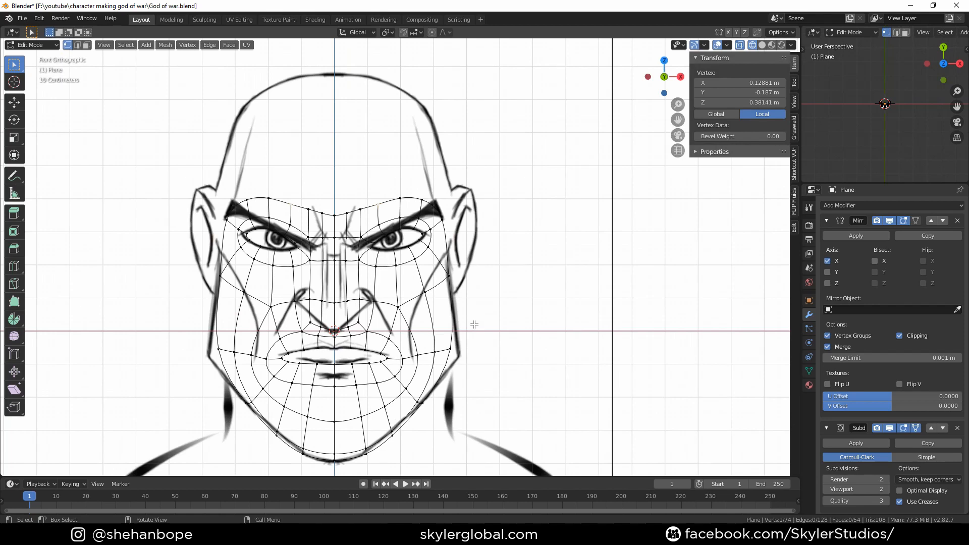
pyautogui.moveTo(498, 328); pyautogui.dragTo(481, 344, button='middle')
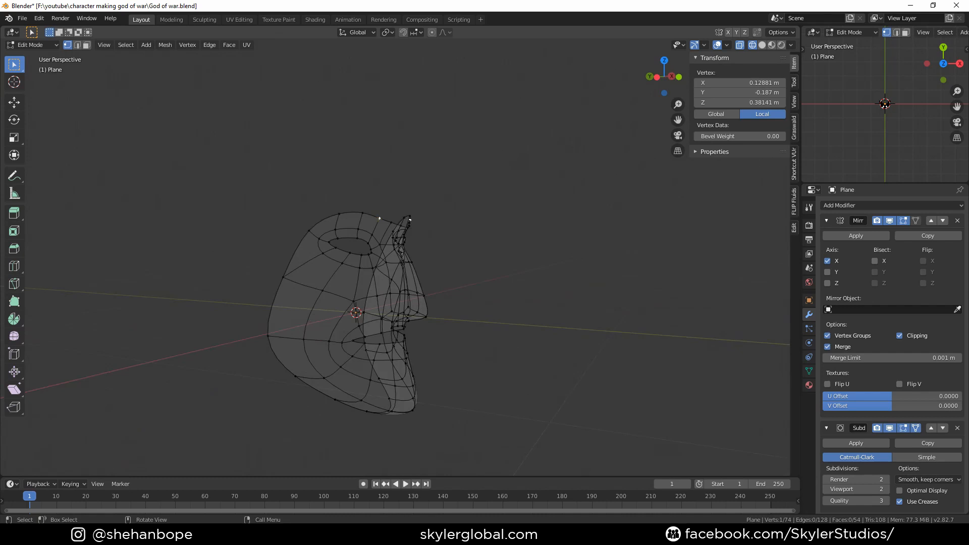
pyautogui.press('2')
pyautogui.press('KP_1')
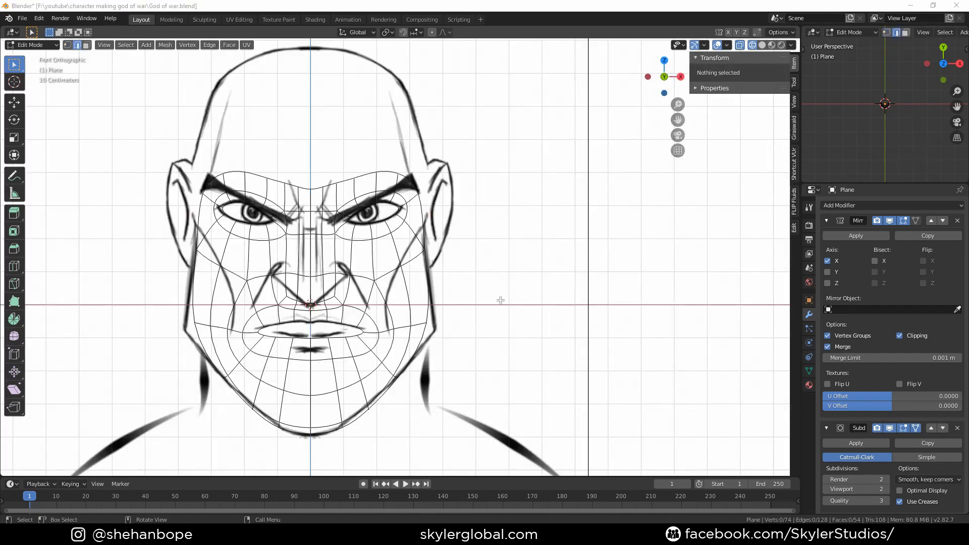
pyautogui.moveTo(501, 300); pyautogui.dragTo(484, 324, button='middle')
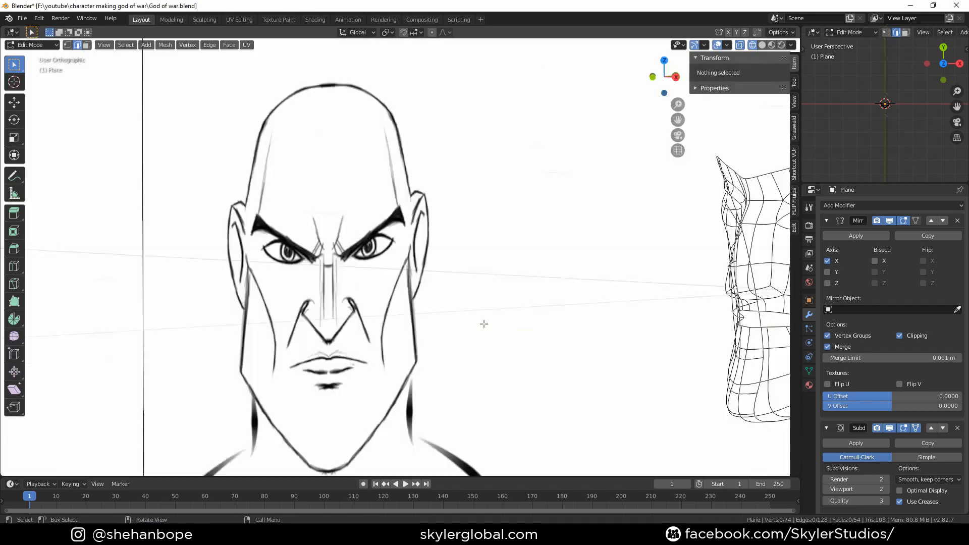
pyautogui.press('KP_3')
pyautogui.scroll(-3, 474, 173)
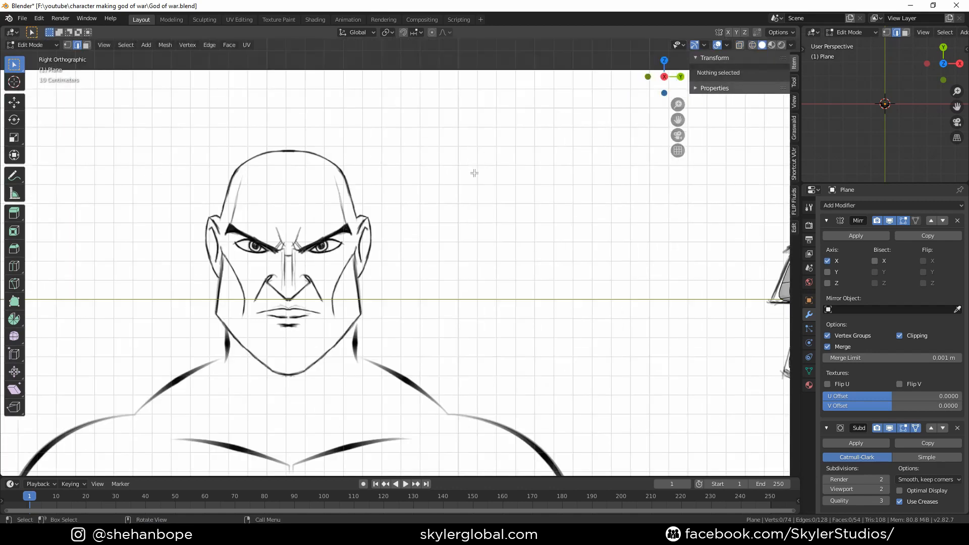
pyautogui.press('KP_1')
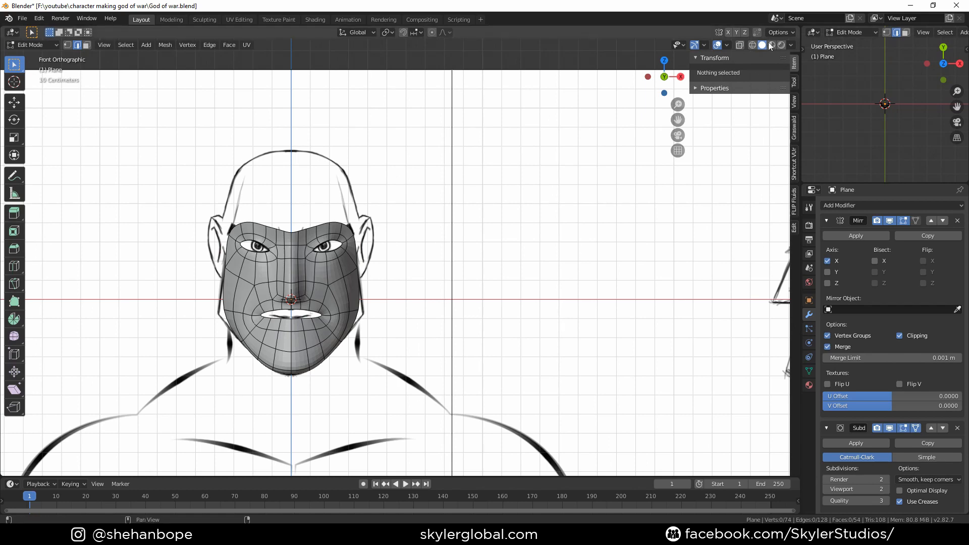
pyautogui.scroll(3, 424, 268)
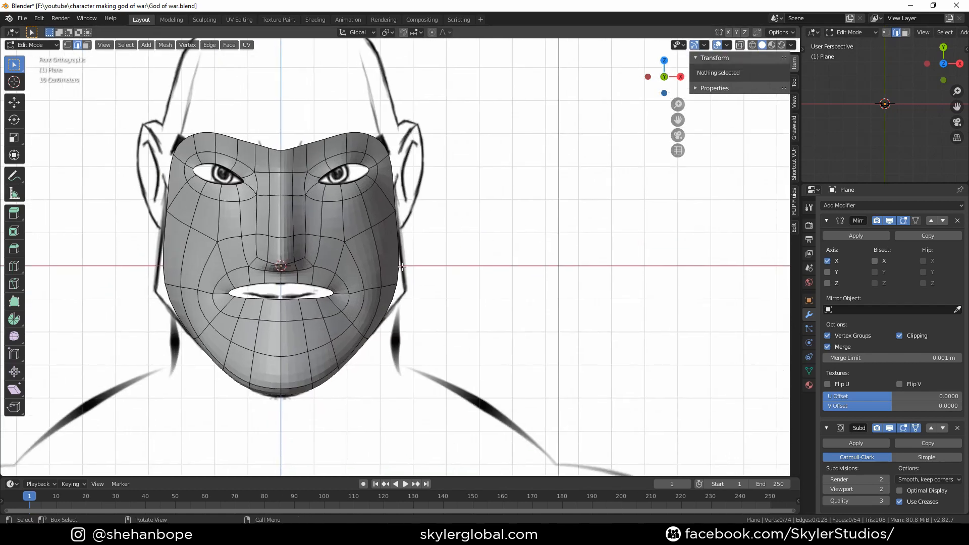
# Switch to Object Mode and apply Shade Smooth to the face mesh
pyautogui.rightClick(377, 239)
pyautogui.press('Tab')
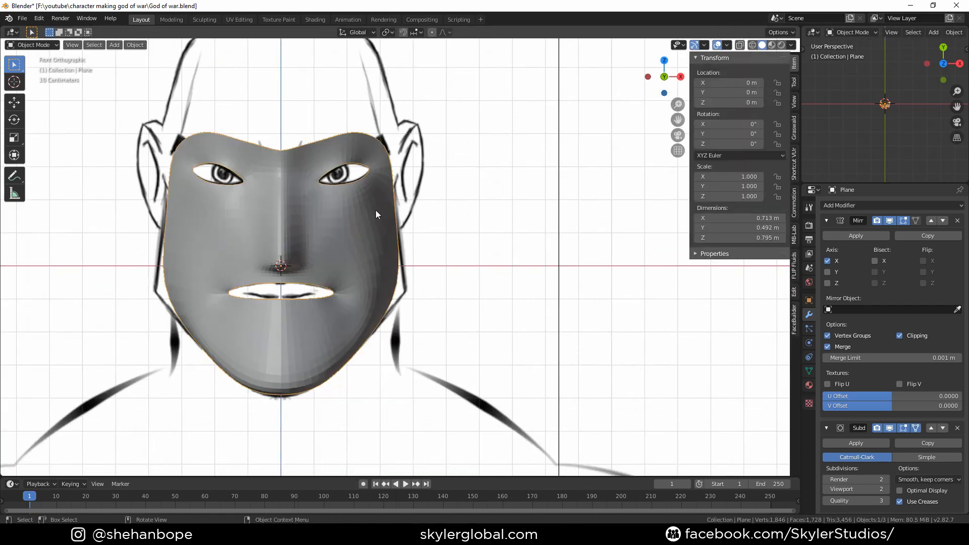
pyautogui.moveTo(376, 210); pyautogui.dragTo(463, 253, button='middle')
pyautogui.scroll(3, 532, 238)
pyautogui.scroll(2, 413, 296)
pyautogui.rightClick(462, 253)
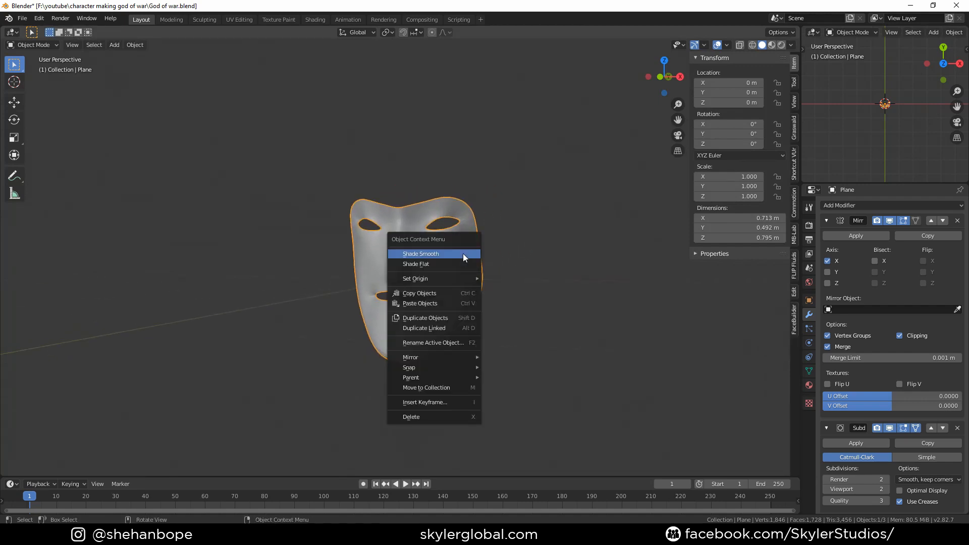
pyautogui.click(432, 255)
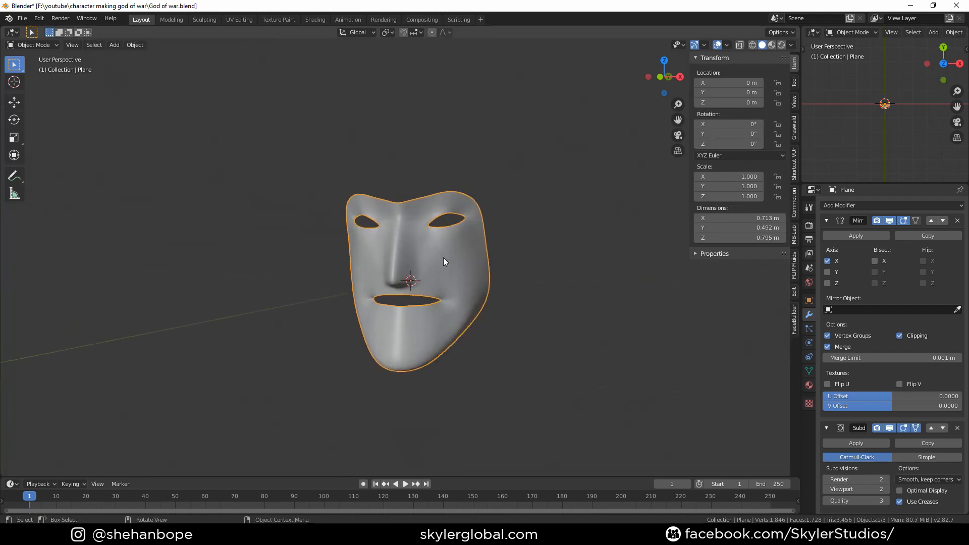
# Inspect the smoothed face against the reference in front view
pyautogui.press('KP_1')
pyautogui.scroll(-8, 443, 258)
pyautogui.keyDown('shift'); pyautogui.moveTo(262, 208); pyautogui.dragTo(407, 182, button='middle'); pyautogui.keyUp('shift')
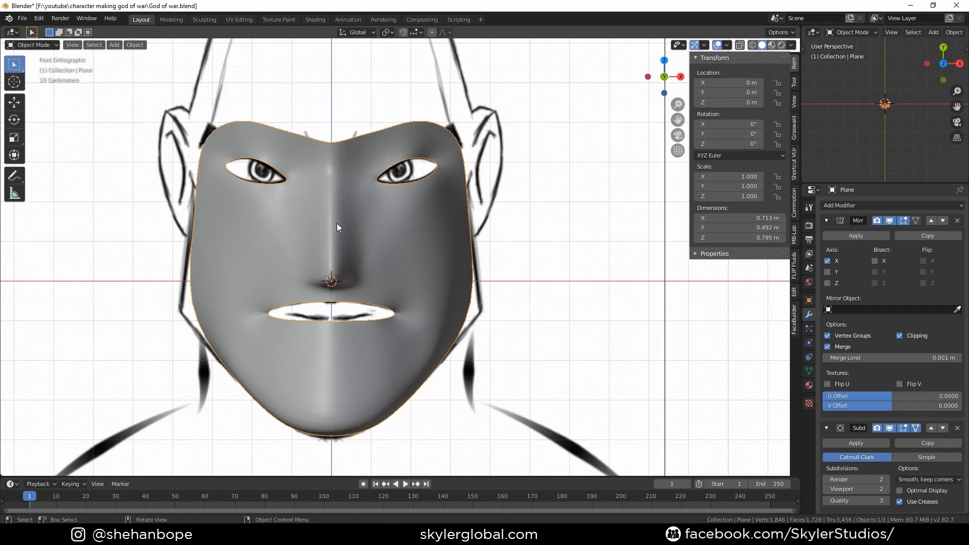
pyautogui.scroll(3, 337, 223)
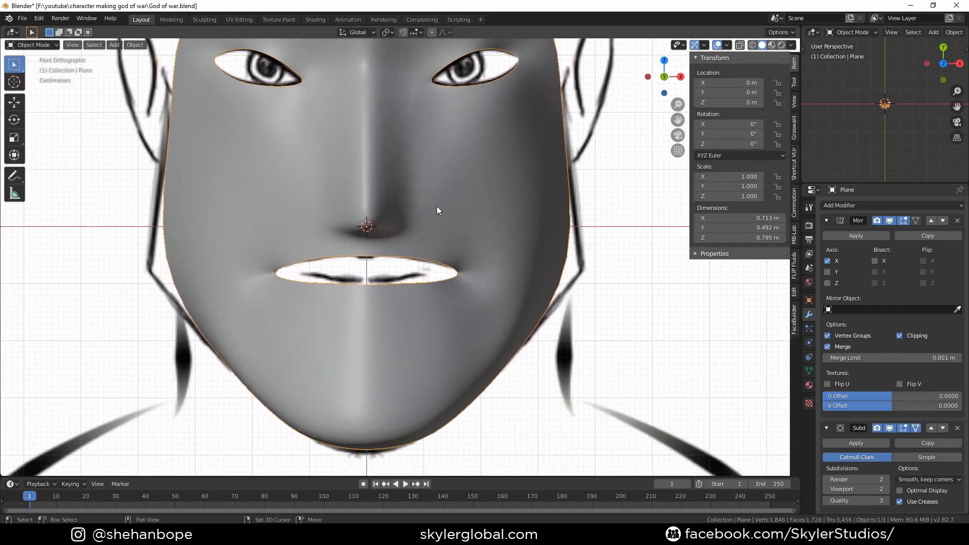
pyautogui.keyDown('shift'); pyautogui.scroll(2, 445, 209); pyautogui.keyUp('shift')
pyautogui.scroll(-2, 404, 278)
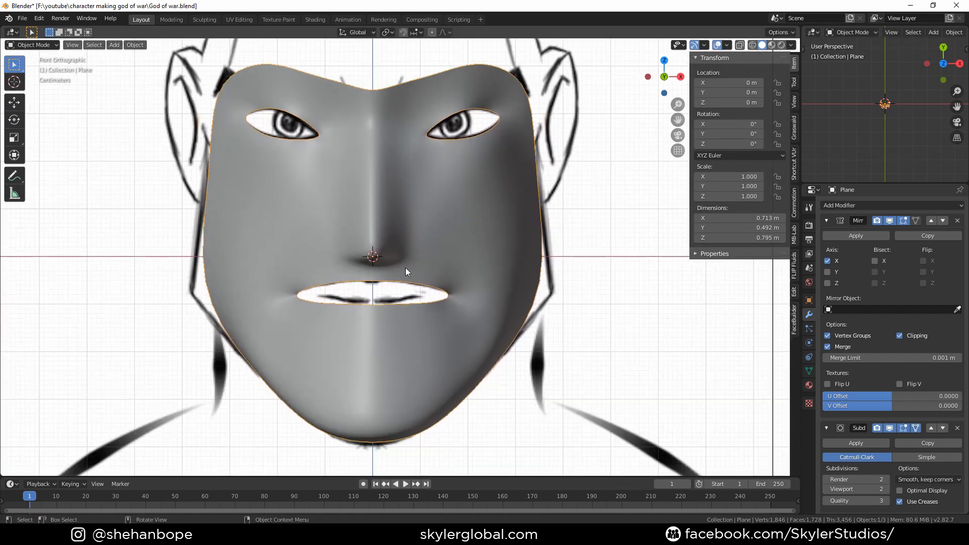
pyautogui.scroll(2, 405, 268)
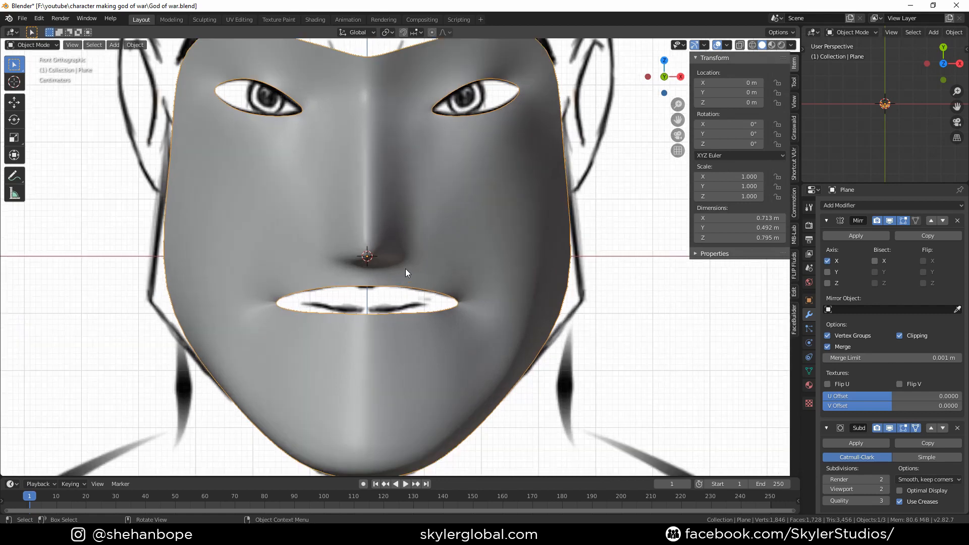
# Enter Edit Mode and move the selected upper-lip edge down along Z
pyautogui.press('Tab')
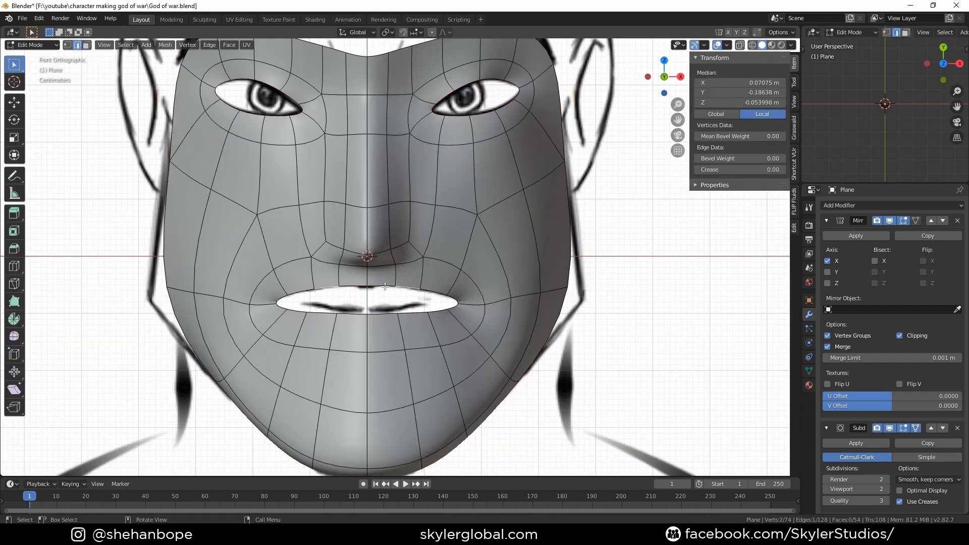
pyautogui.keyDown('shift'); pyautogui.click(411, 287); pyautogui.keyUp('shift')
pyautogui.keyDown('shift'); pyautogui.click(437, 289); pyautogui.keyUp('shift')
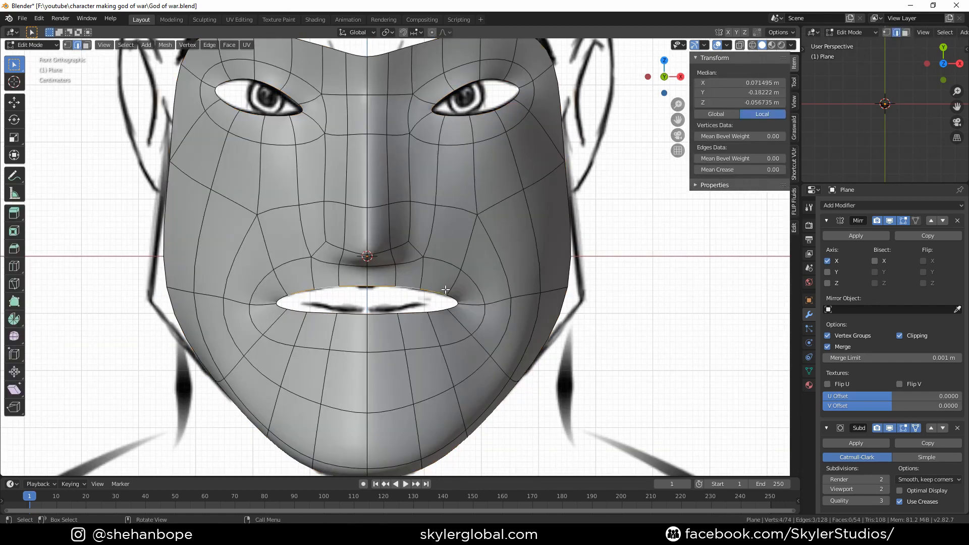
pyautogui.press('g')
pyautogui.press('z')
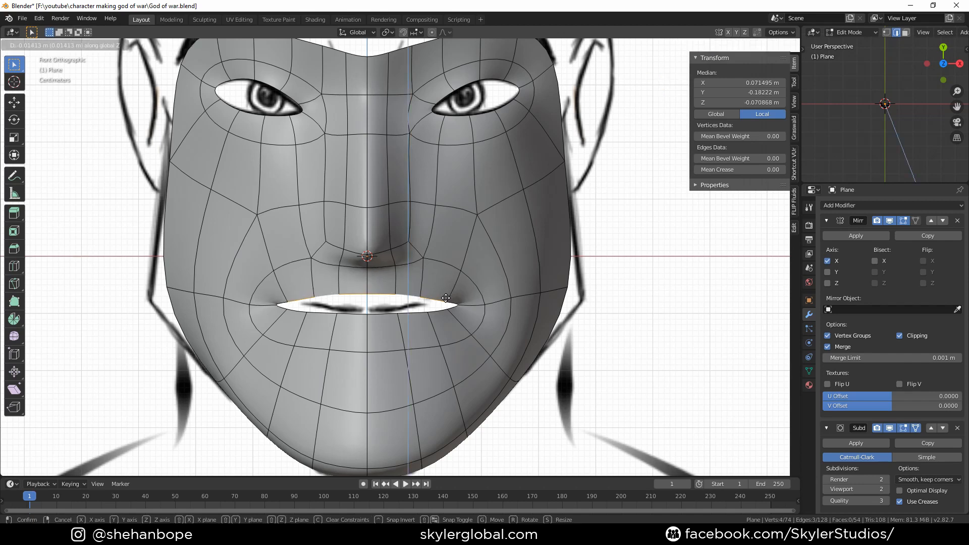
pyautogui.click(434, 300)
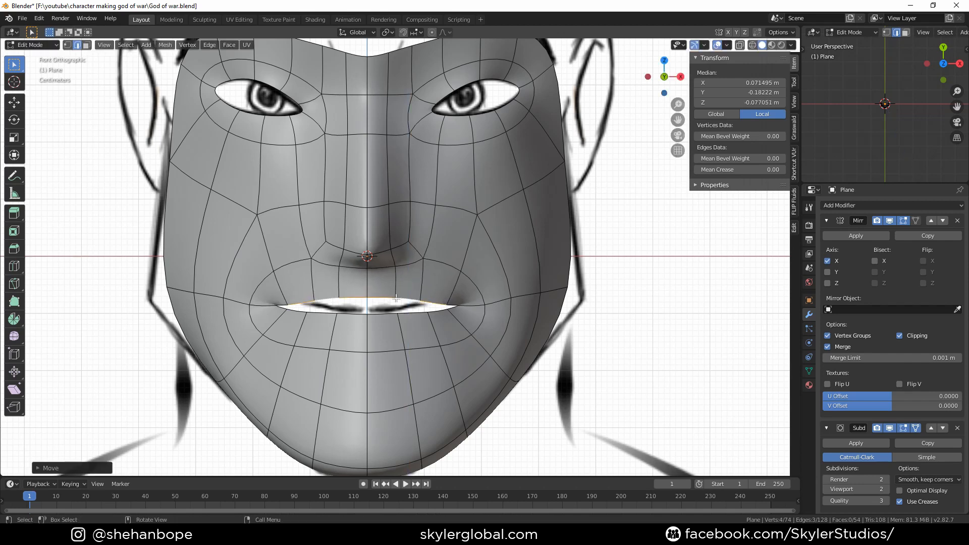
# Switch to vertex selection and move the lip-corner vertex slightly upward
pyautogui.press('1')
pyautogui.click(372, 294)
pyautogui.keyDown('shift'); pyautogui.click(397, 294); pyautogui.keyUp('shift')
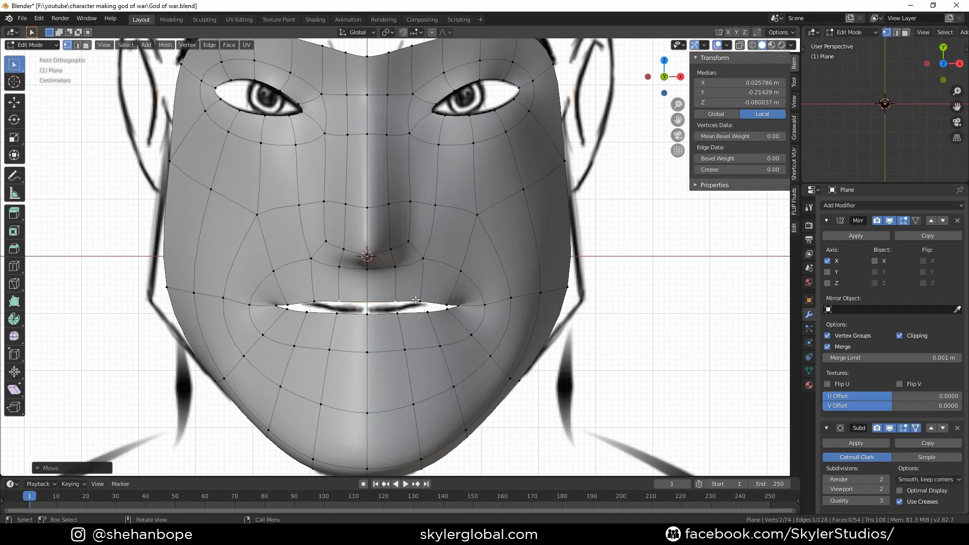
pyautogui.click(435, 294)
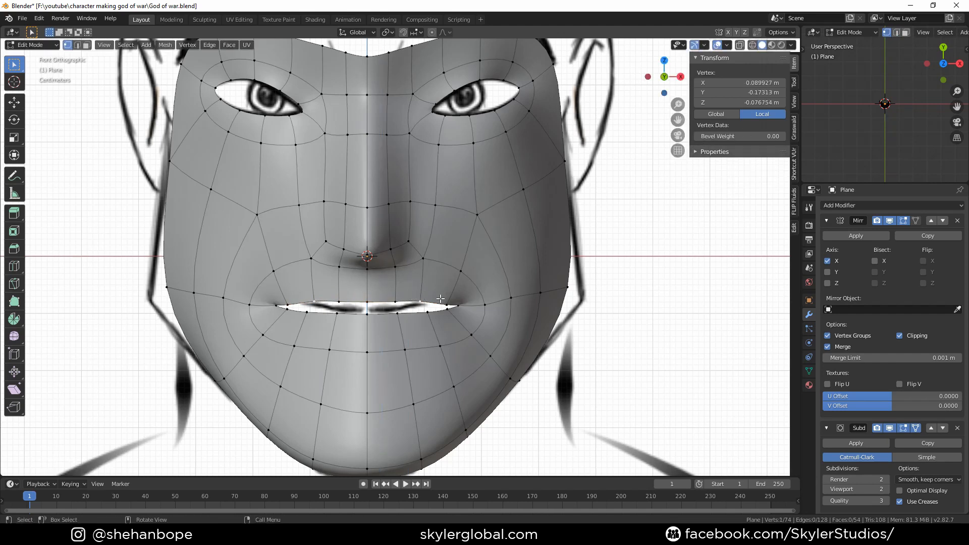
pyautogui.click(452, 296)
pyautogui.press('g')
pyautogui.click(449, 290)
# Add a vertical loop cut running through the nose bridge beside the center line
pyautogui.scroll(-2, 446, 272)
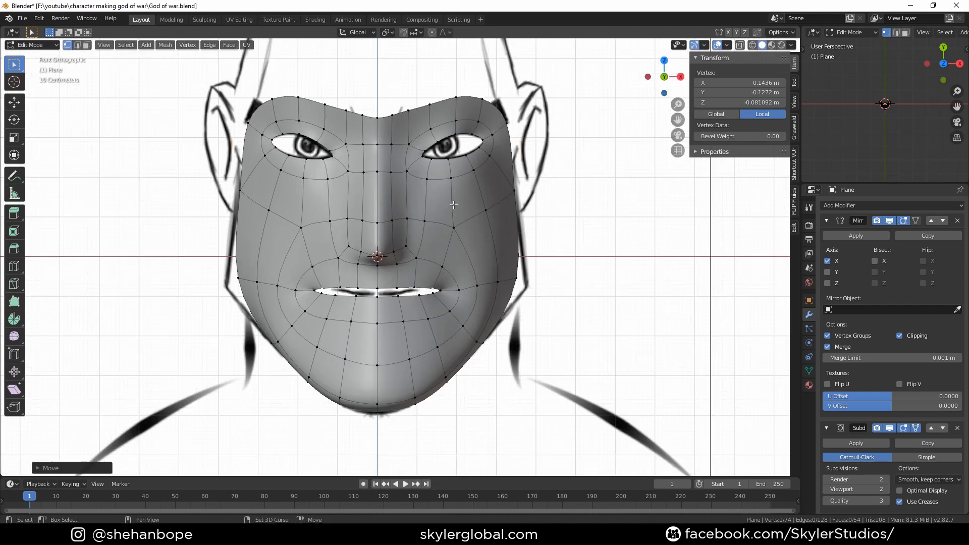
pyautogui.keyDown('shift'); pyautogui.moveTo(455, 204); pyautogui.dragTo(457, 274, button='middle'); pyautogui.keyUp('shift')
pyautogui.keyDown('shift'); pyautogui.moveTo(479, 242); pyautogui.dragTo(478, 257, button='middle'); pyautogui.keyUp('shift')
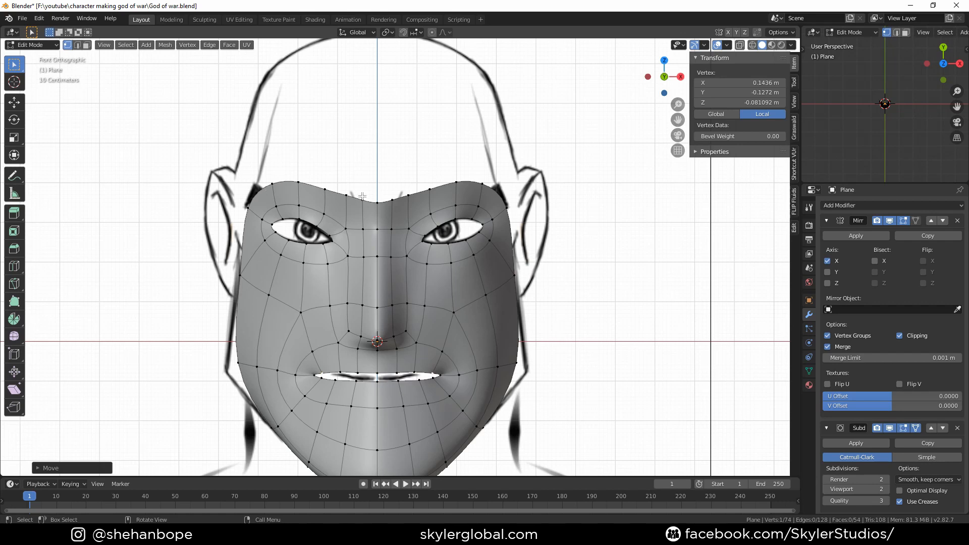
pyautogui.scroll(1, 376, 221)
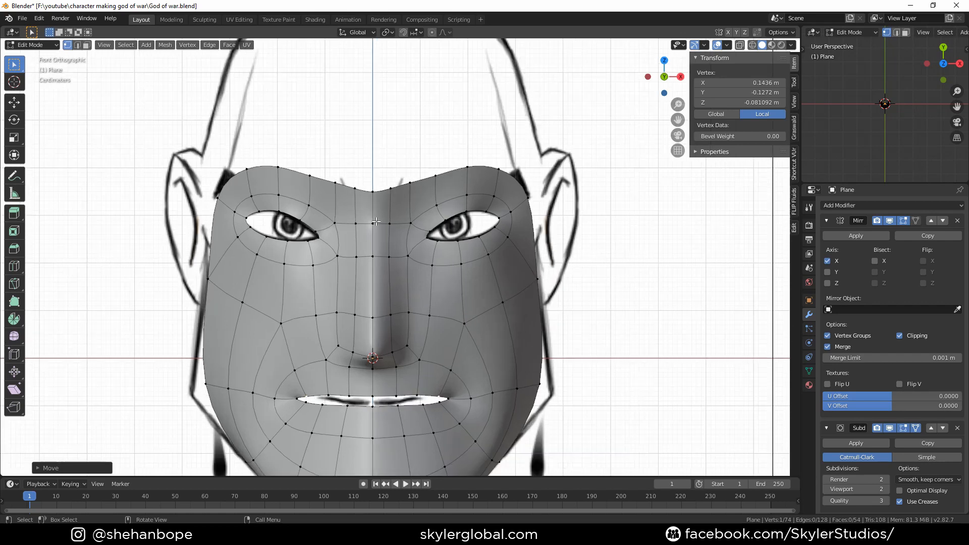
pyautogui.scroll(2, 404, 294)
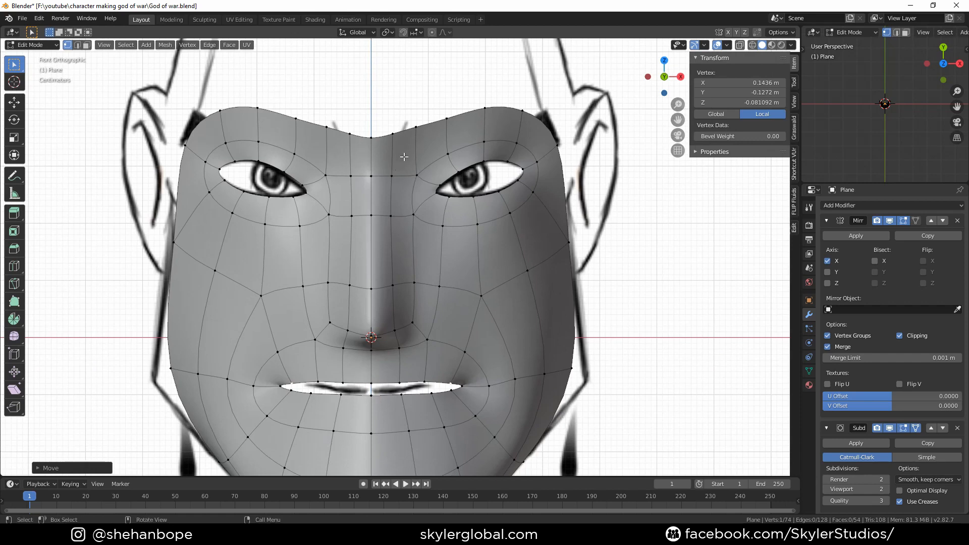
pyautogui.hotkey('ctrl', 'r')
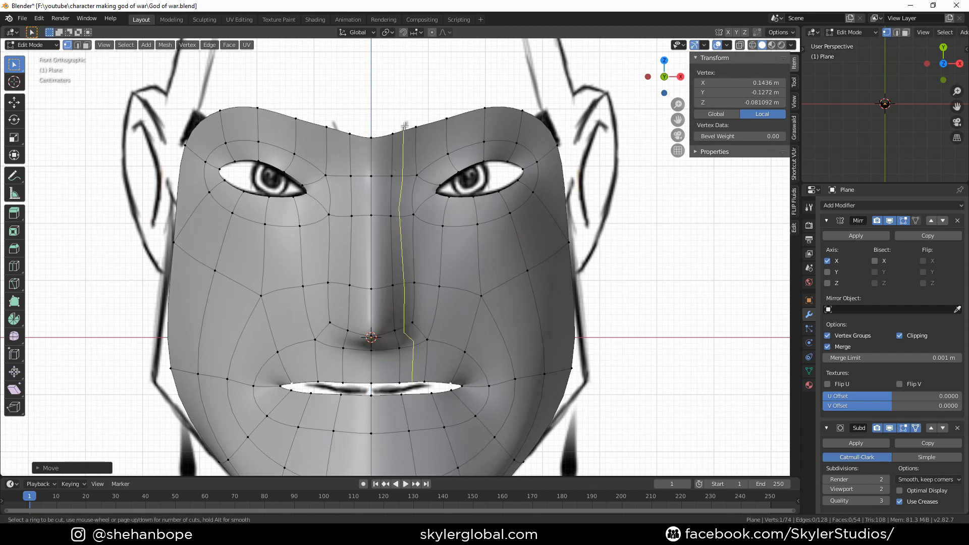
pyautogui.click(405, 125)
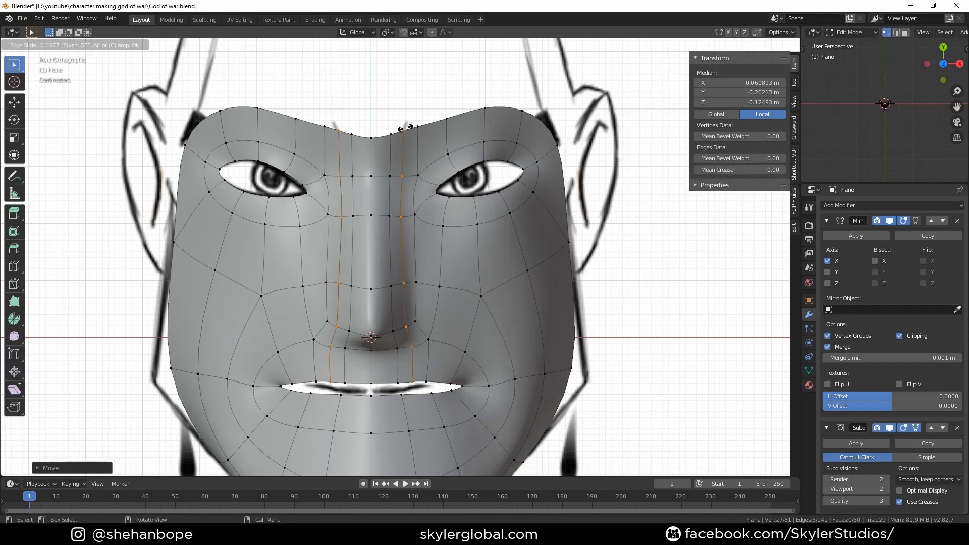
pyautogui.click(402, 130)
# In side view, select the nose-tip face and move it forward and down to match the reference profile
pyautogui.moveTo(433, 228); pyautogui.dragTo(443, 241, button='middle')
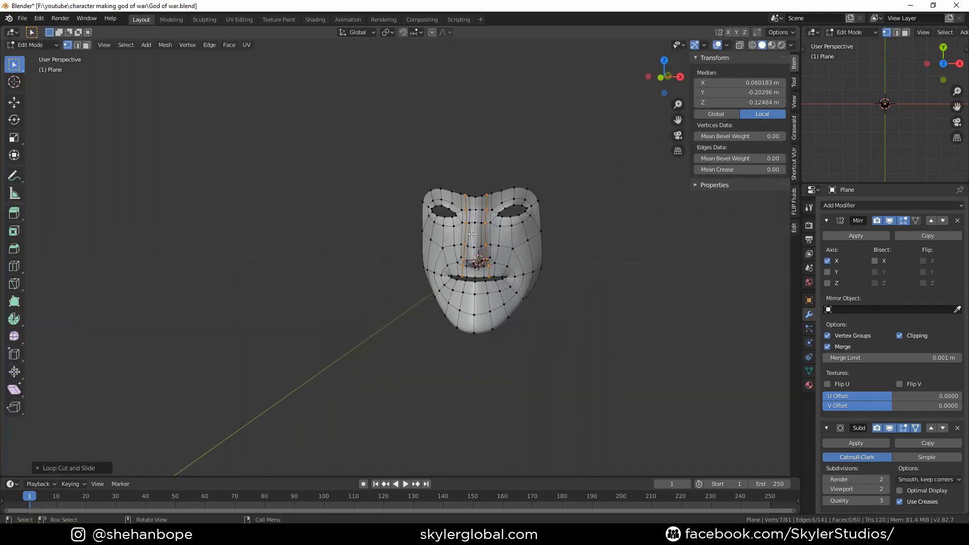
pyautogui.press('KP_3')
pyautogui.scroll(-8, 372, 234)
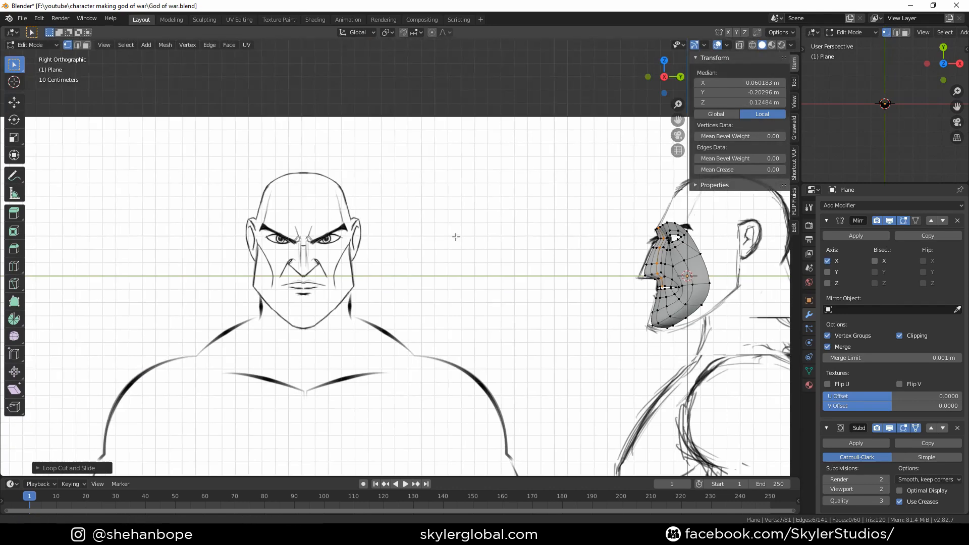
pyautogui.keyDown('shift'); pyautogui.moveTo(604, 271); pyautogui.dragTo(402, 268, button='middle'); pyautogui.keyUp('shift')
pyautogui.scroll(6, 402, 268)
pyautogui.keyDown('shift'); pyautogui.moveTo(492, 288); pyautogui.dragTo(427, 280, button='middle'); pyautogui.keyUp('shift')
pyautogui.scroll(3, 427, 280)
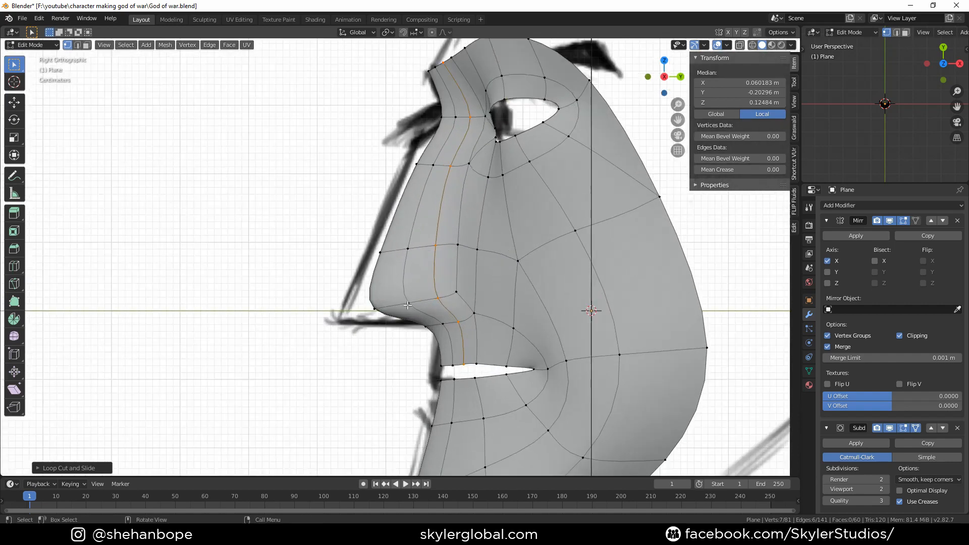
pyautogui.click(408, 304)
pyautogui.keyDown('shift'); pyautogui.click(407, 250); pyautogui.keyUp('shift')
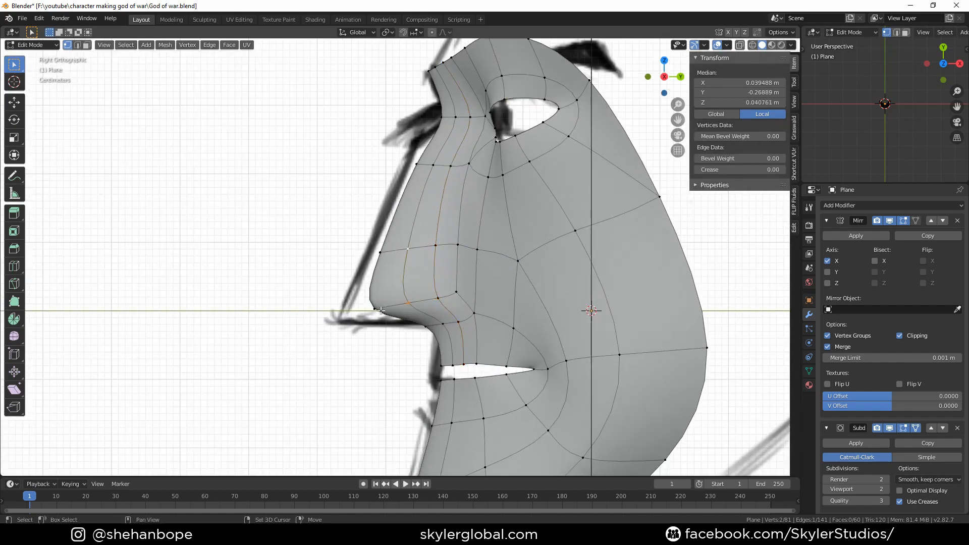
pyautogui.keyDown('shift'); pyautogui.click(381, 251); pyautogui.keyUp('shift')
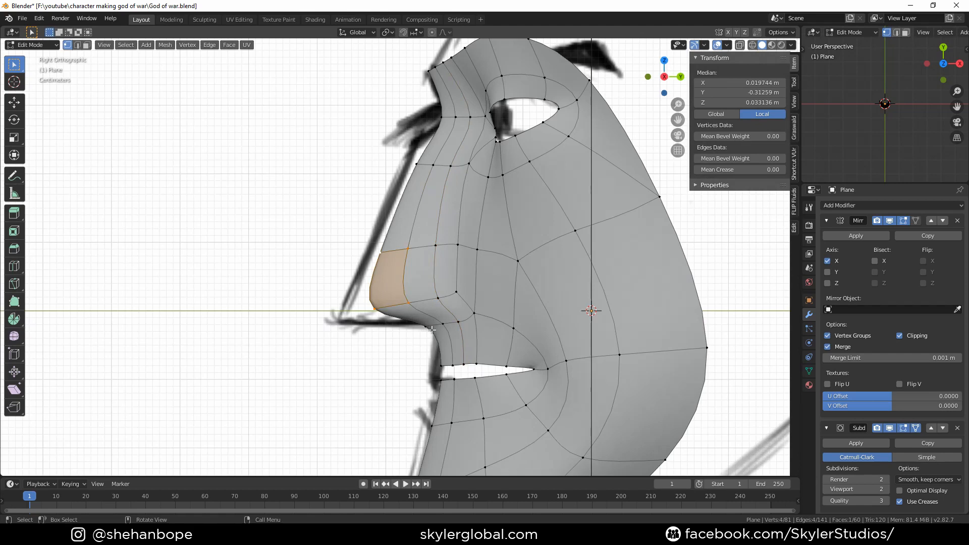
pyautogui.press('g')
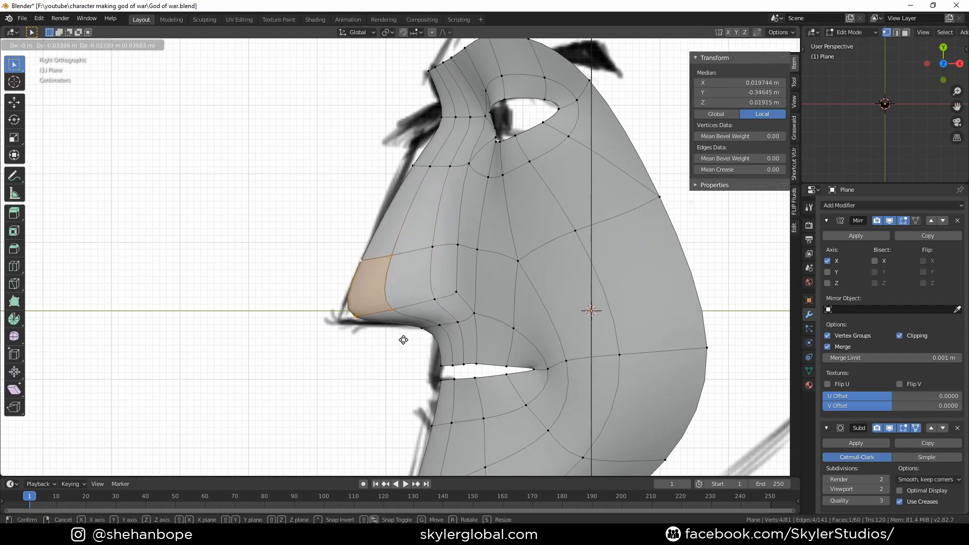
pyautogui.click(403, 340)
# Move the nose bridge vertices one by one to follow the side reference profile
pyautogui.click(413, 165)
pyautogui.press('g')
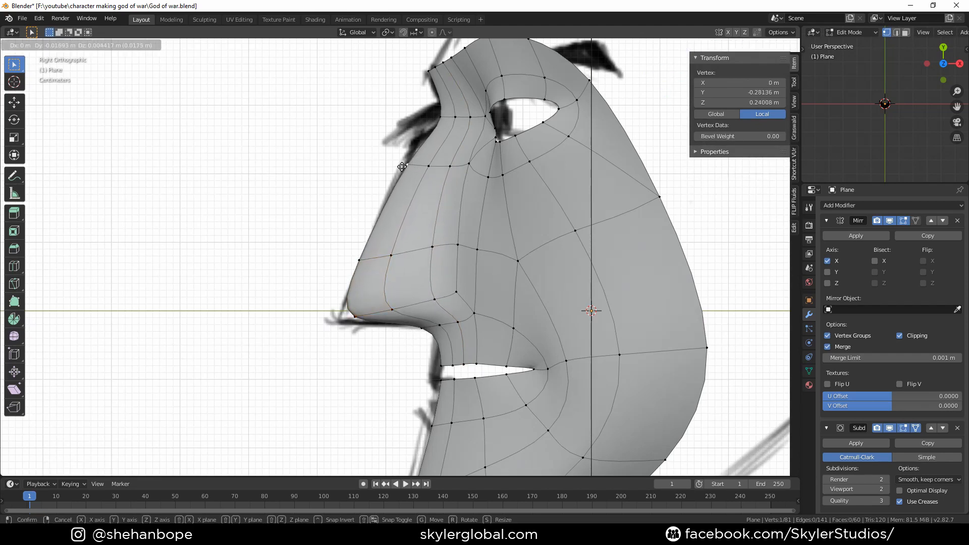
pyautogui.click(406, 165)
pyautogui.press('g')
pyautogui.click(427, 138)
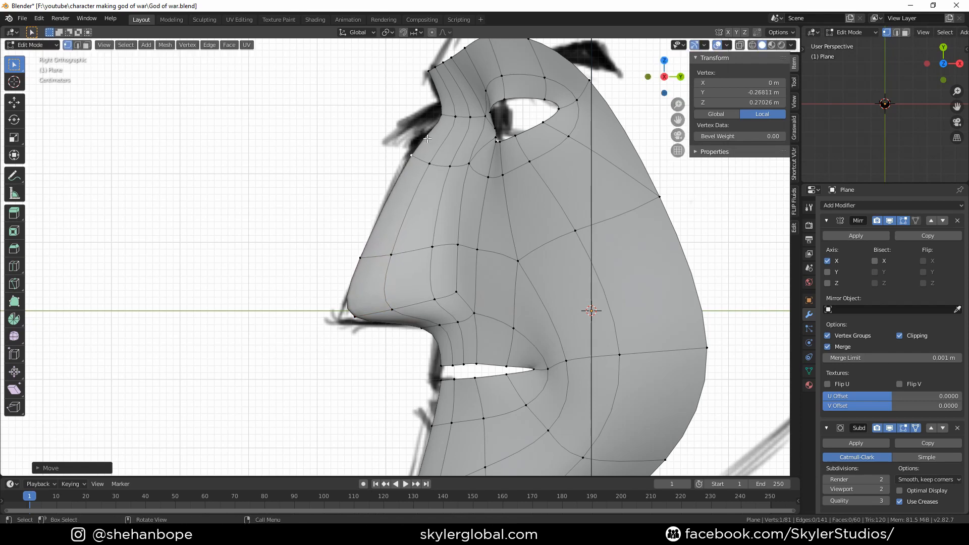
pyautogui.press('g')
pyautogui.click(413, 157)
pyautogui.click(448, 121)
pyautogui.press('g')
pyautogui.click(452, 123)
pyautogui.click(437, 73)
pyautogui.press('g')
pyautogui.click(424, 81)
# Select the new edge loop along the nose side and edge-slide it toward the front of the nose
pyautogui.press('KP_1')
pyautogui.scroll(-3, 380, 133)
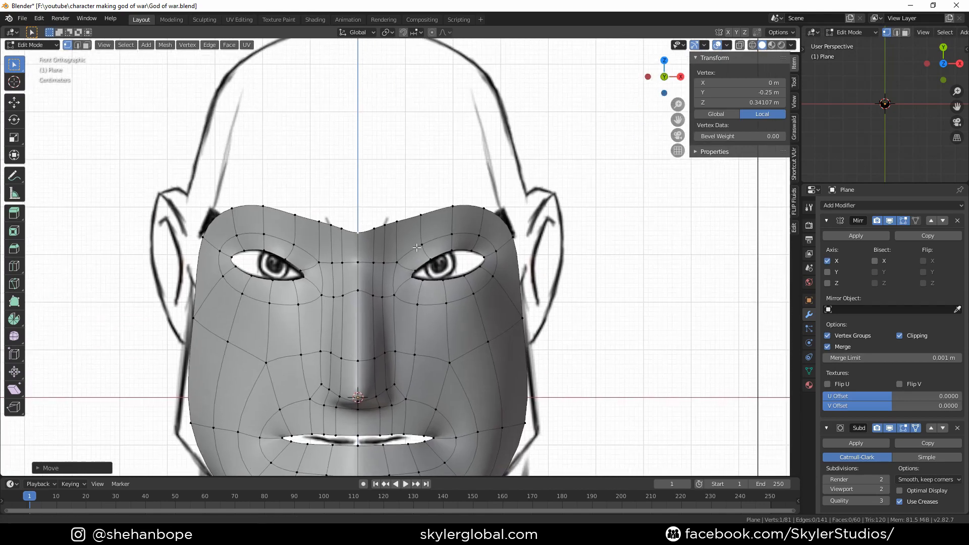
pyautogui.keyDown('shift'); pyautogui.moveTo(398, 282); pyautogui.dragTo(357, 200, button='middle'); pyautogui.keyUp('shift')
pyautogui.scroll(2, 368, 268)
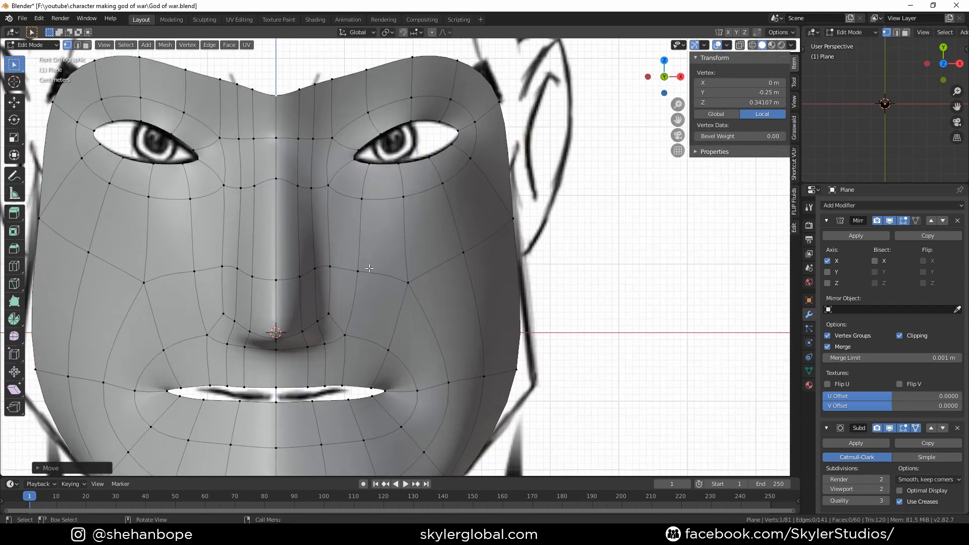
pyautogui.moveTo(369, 269); pyautogui.dragTo(339, 264, button='middle')
pyautogui.click(323, 325)
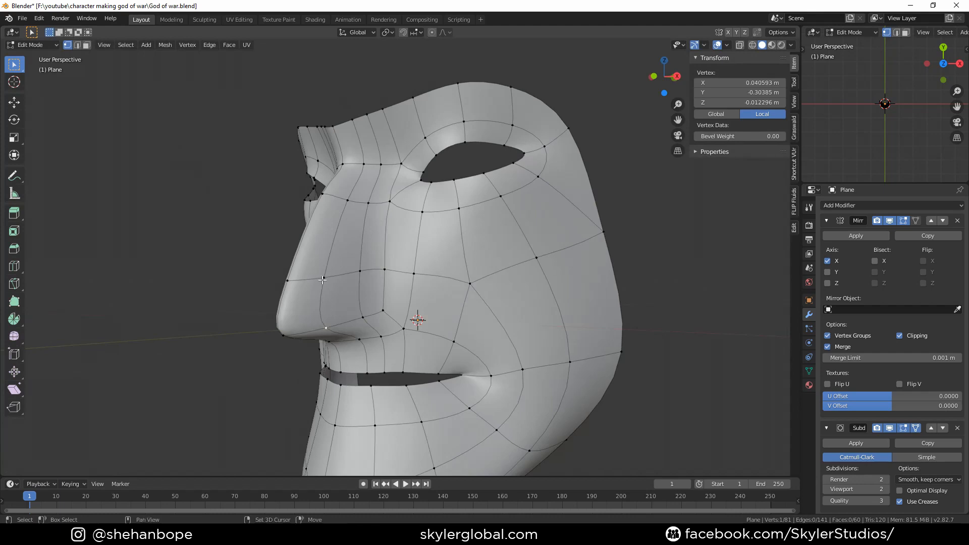
pyautogui.keyDown('shift'); pyautogui.click(324, 277); pyautogui.keyUp('shift')
pyautogui.keyDown('shift'); pyautogui.click(348, 200); pyautogui.keyUp('shift')
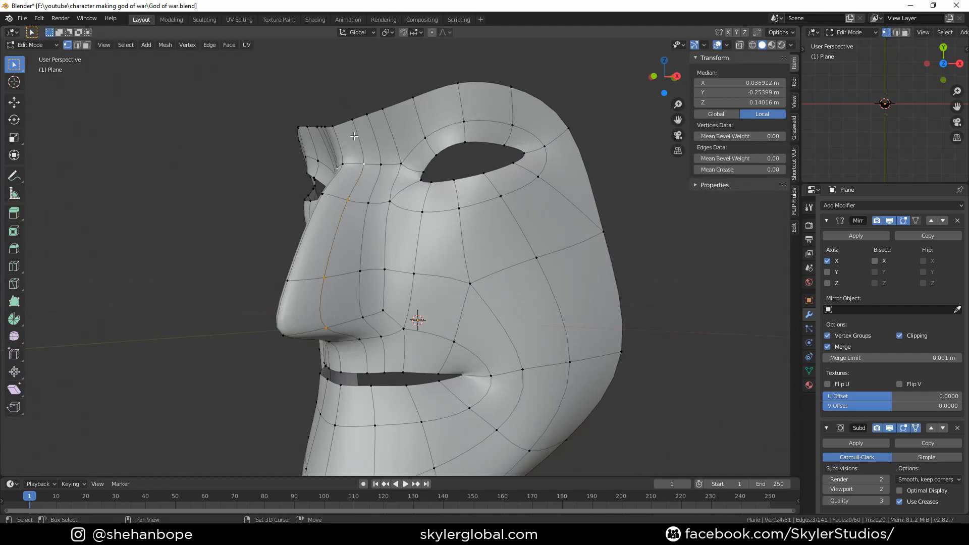
pyautogui.press('KP_3')
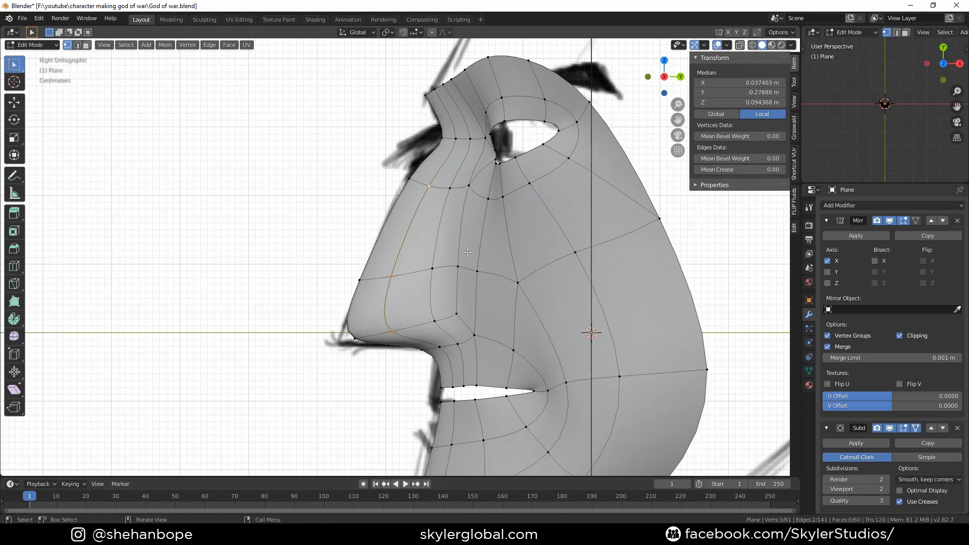
pyautogui.press('g')
pyautogui.press('g')
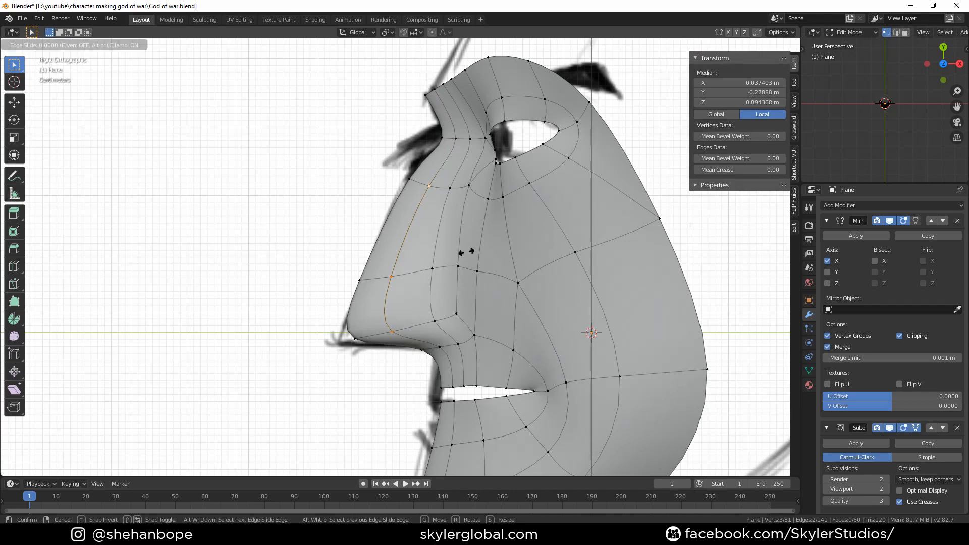
pyautogui.click(437, 262)
pyautogui.click(889, 124)
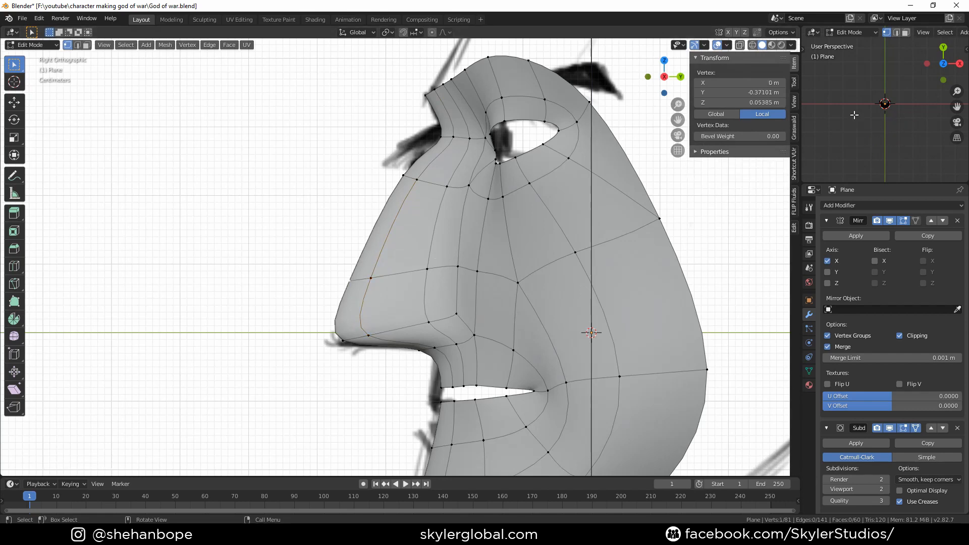
pyautogui.click(795, 161)
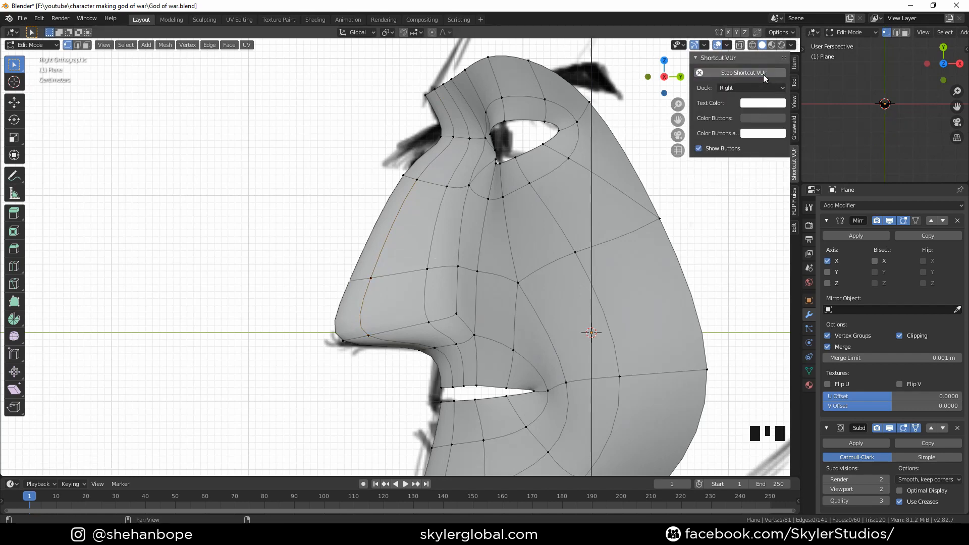
pyautogui.click(923, 137)
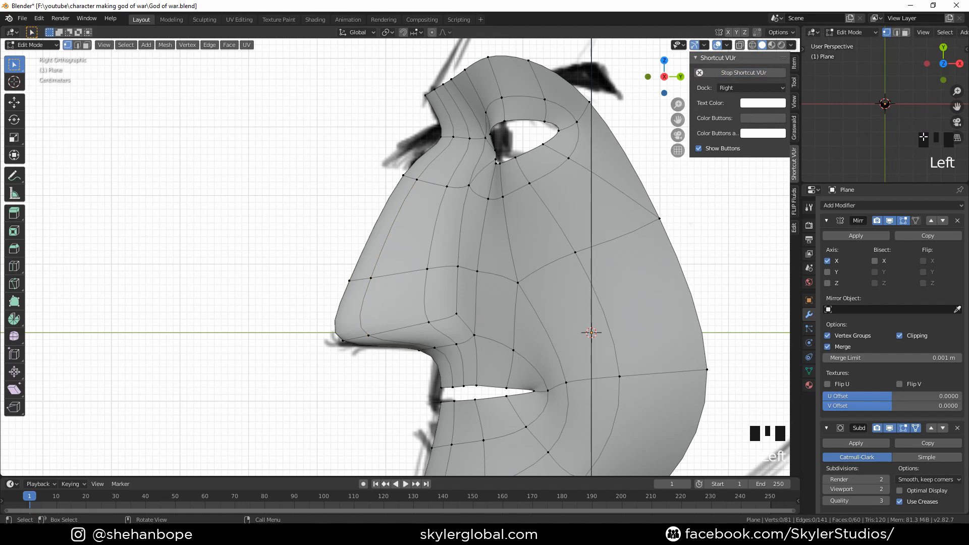
pyautogui.press('n')
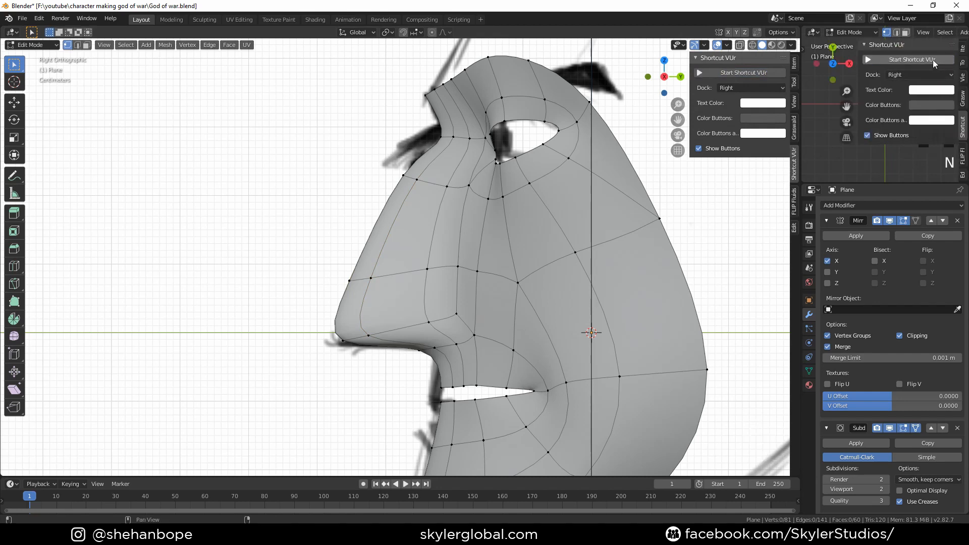
pyautogui.click(932, 60)
pyautogui.press('n')
pyautogui.press('n')
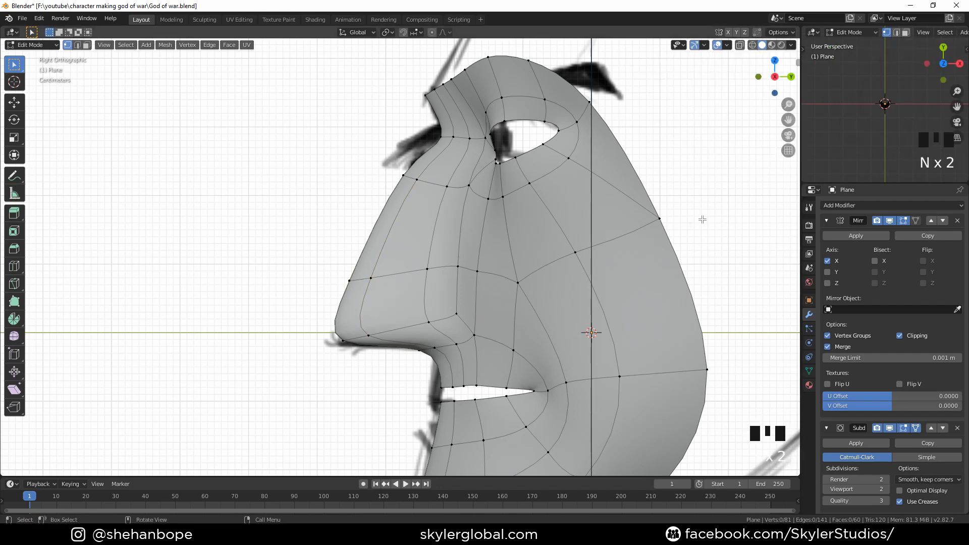
# Select the edge on the lower nose side and edge-slide it toward the nose's front
pyautogui.click(372, 327)
pyautogui.keyDown('shift'); pyautogui.click(374, 279); pyautogui.keyUp('shift')
pyautogui.press('g')
pyautogui.press('g')
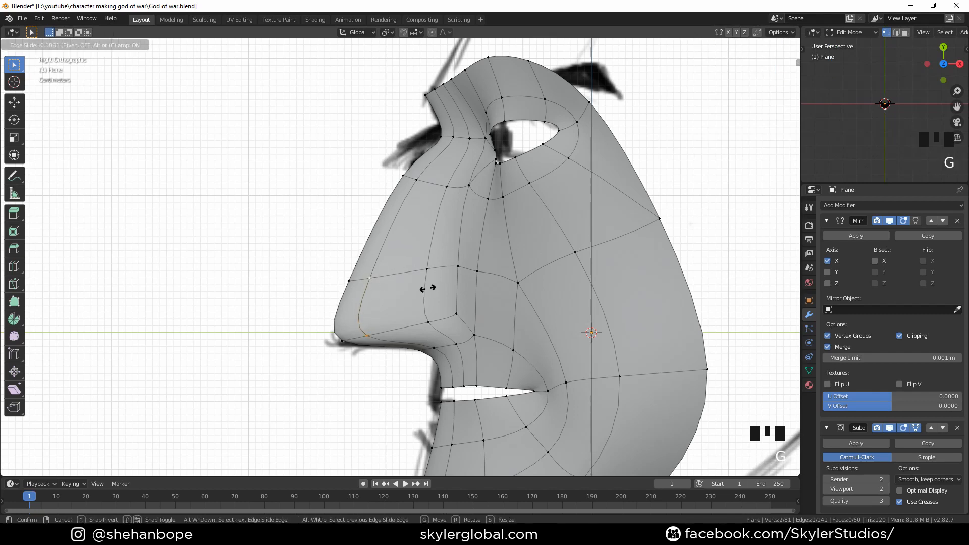
pyautogui.click(392, 302)
pyautogui.moveTo(393, 303); pyautogui.dragTo(489, 301, button='middle')
pyautogui.press('KP_1')
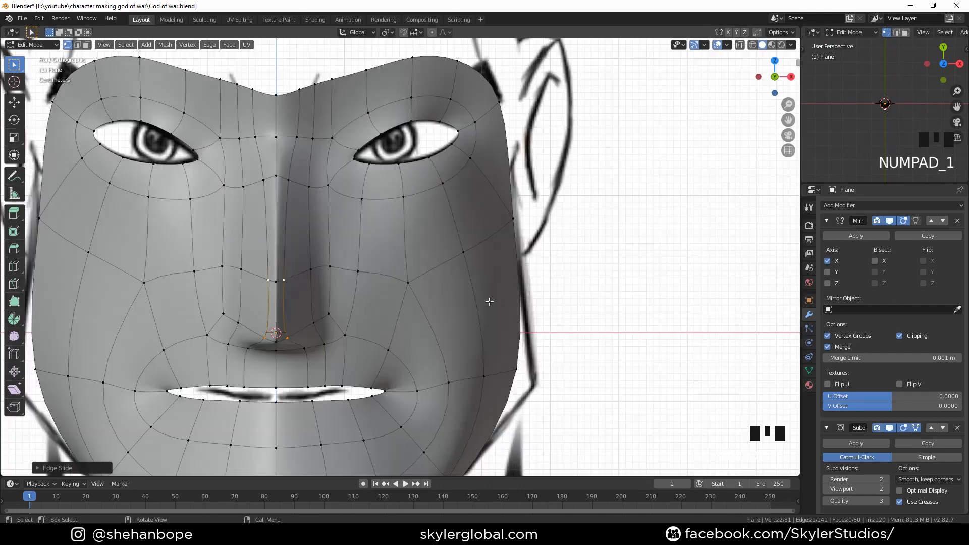
pyautogui.press('g')
pyautogui.rightClick(371, 316)
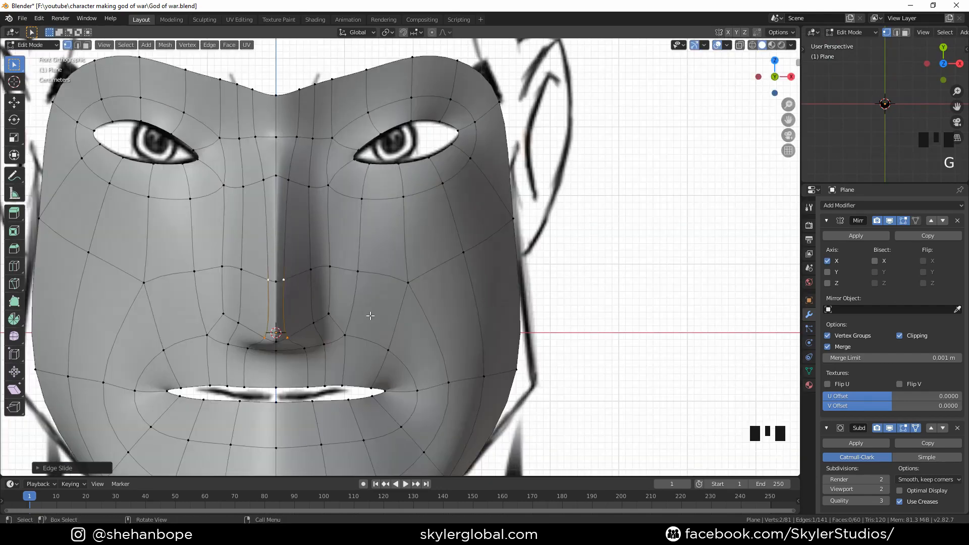
pyautogui.press('g')
pyautogui.press('x')
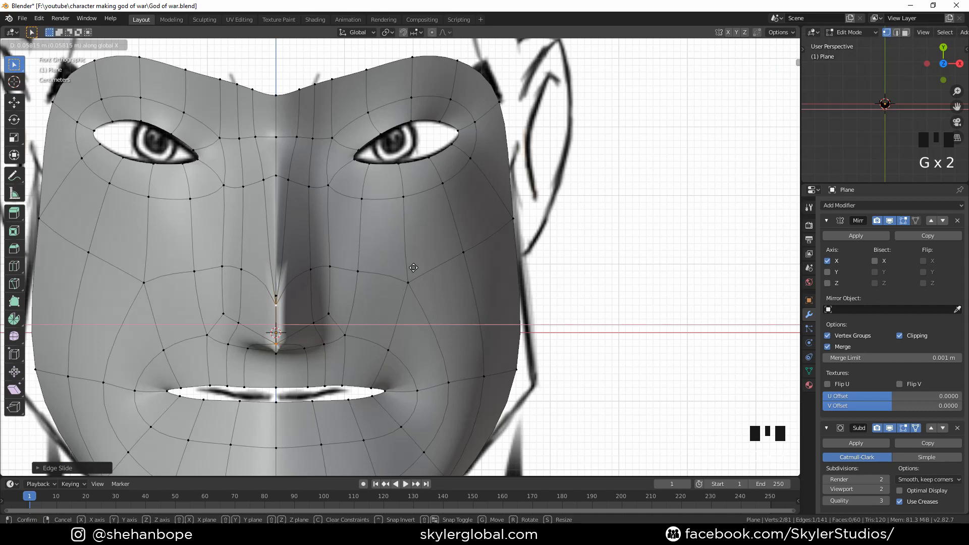
pyautogui.click(394, 281)
pyautogui.hotkey('ctrl', 'z')
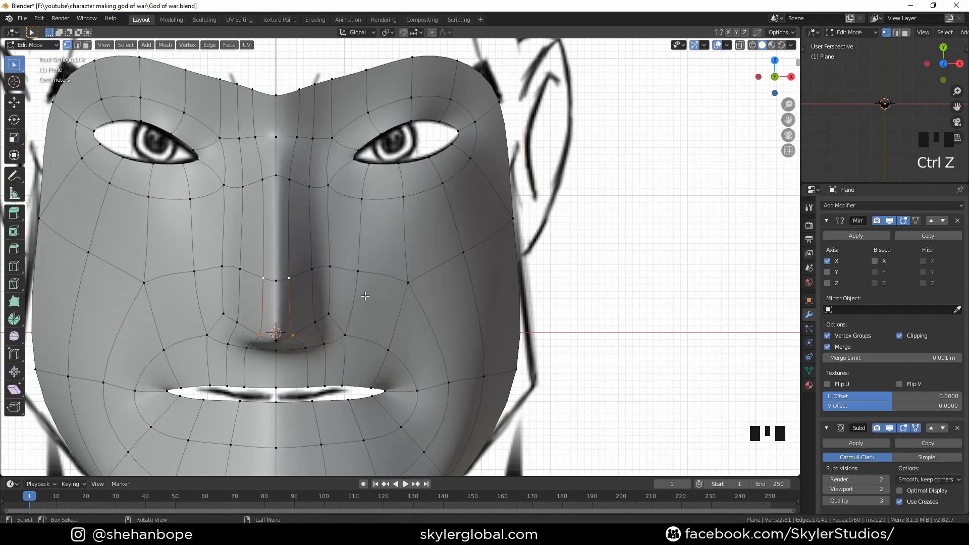
# In front view, move the selected nose-side vertices outward along X to widen the nose to the reference
pyautogui.press('g')
pyautogui.click(375, 297)
pyautogui.press('g')
pyautogui.press('x')
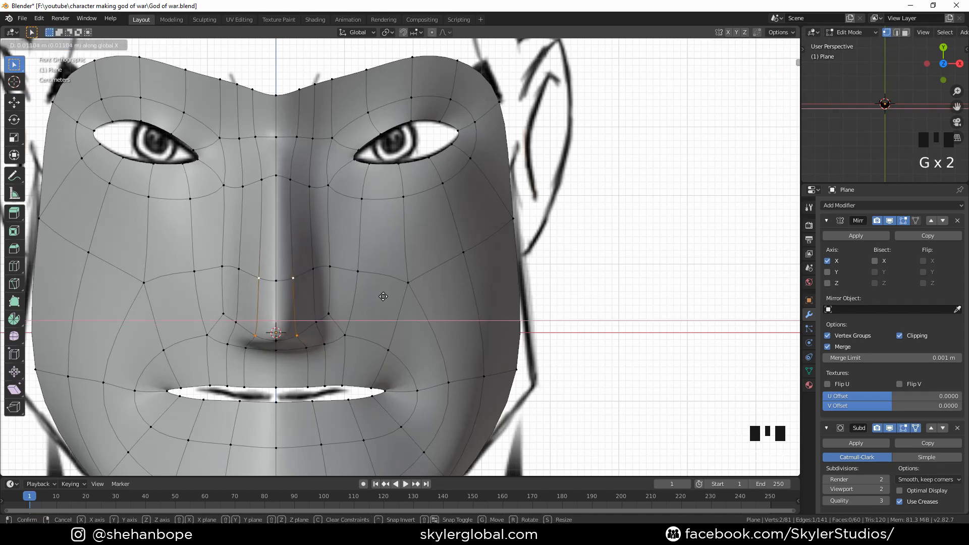
pyautogui.click(385, 297)
# Move the upper nose-bridge vertices along X and adjust the side vertices to widen the nose bridge
pyautogui.click(293, 181)
pyautogui.press('g')
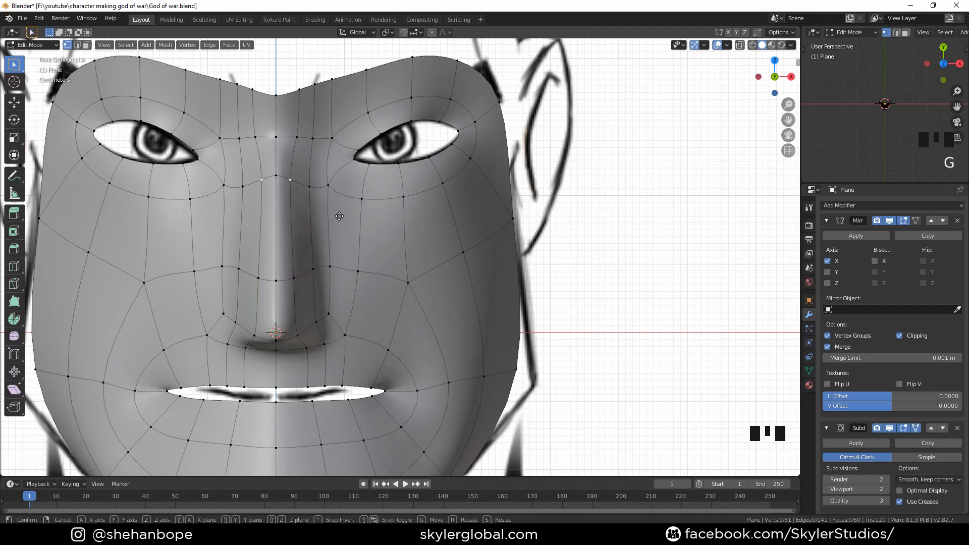
pyautogui.press('x')
pyautogui.click(343, 216)
pyautogui.click(294, 277)
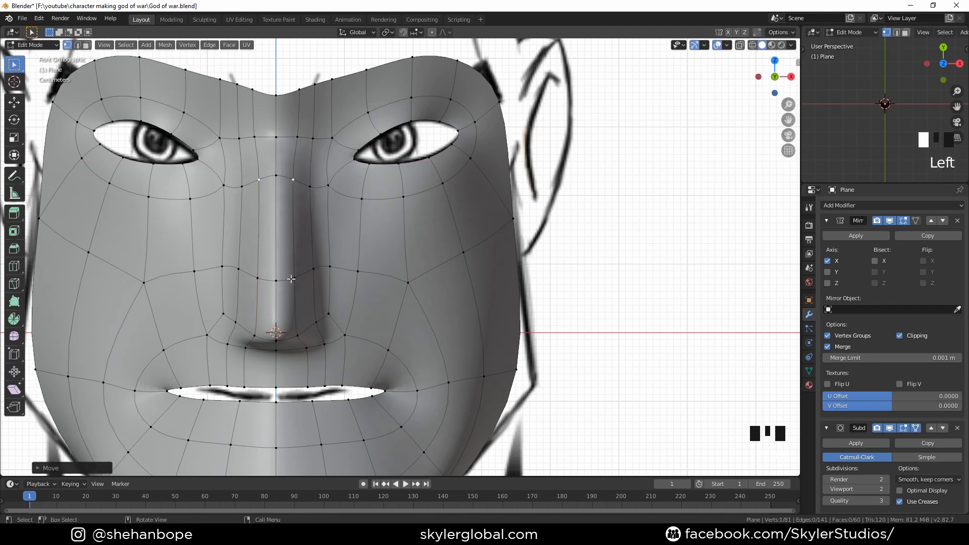
pyautogui.keyDown('shift'); pyautogui.click(293, 181); pyautogui.keyUp('shift')
pyautogui.press('g')
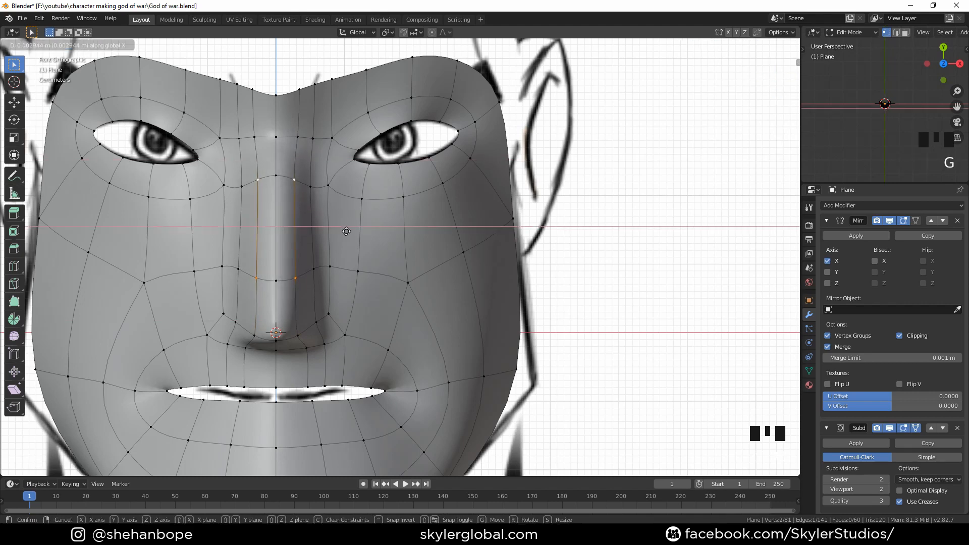
pyautogui.click(347, 231)
# Open the item sidebar and set the crease of the selected nose-bridge edge to about 0.82
pyautogui.scroll(-4, 347, 231)
pyautogui.scroll(-3, 578, 162)
pyautogui.moveTo(577, 162)
pyautogui.keyDown('shift'); pyautogui.mouseDown(button='middle')
pyautogui.moveTo(288, 275)
pyautogui.moveTo(418, 193)
pyautogui.moveTo(656, 283)
pyautogui.moveTo(350, 275)
pyautogui.moveTo(383, 301)
pyautogui.mouseUp(button='middle'); pyautogui.keyUp('shift')
pyautogui.scroll(2, 418, 193)
pyautogui.scroll(4, 656, 282)
pyautogui.scroll(3, 349, 275)
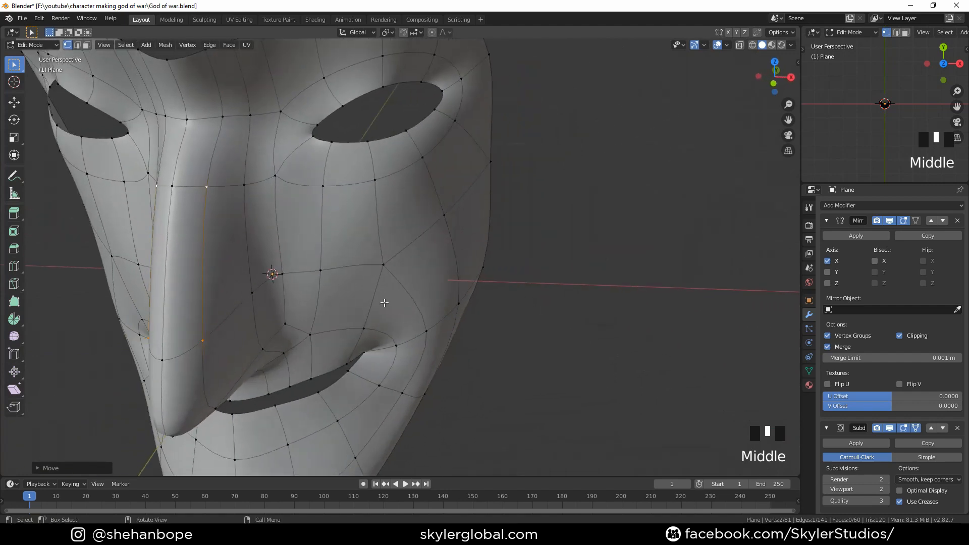
pyautogui.keyDown('shift'); pyautogui.moveTo(237, 245); pyautogui.dragTo(294, 191, button='middle'); pyautogui.keyUp('shift')
pyautogui.scroll(-2, 371, 242)
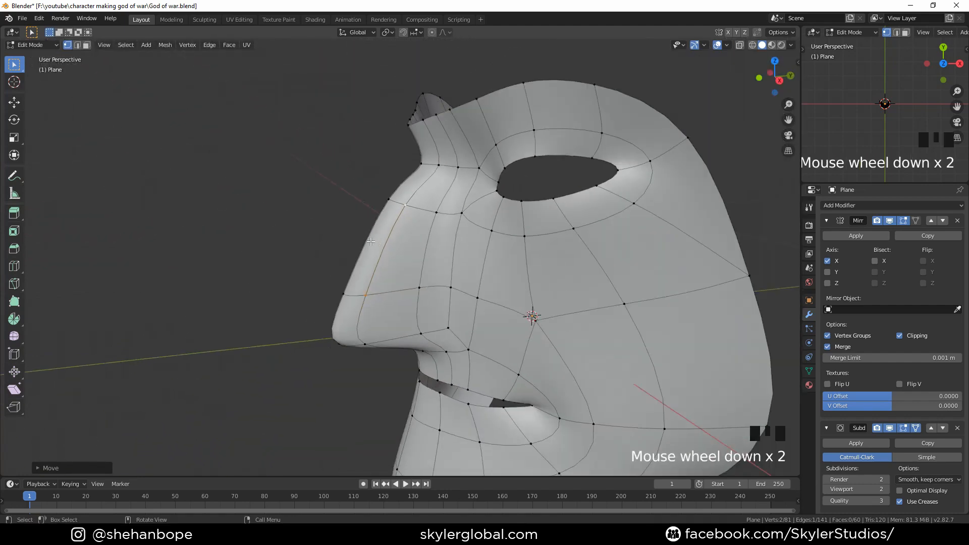
pyautogui.press('n')
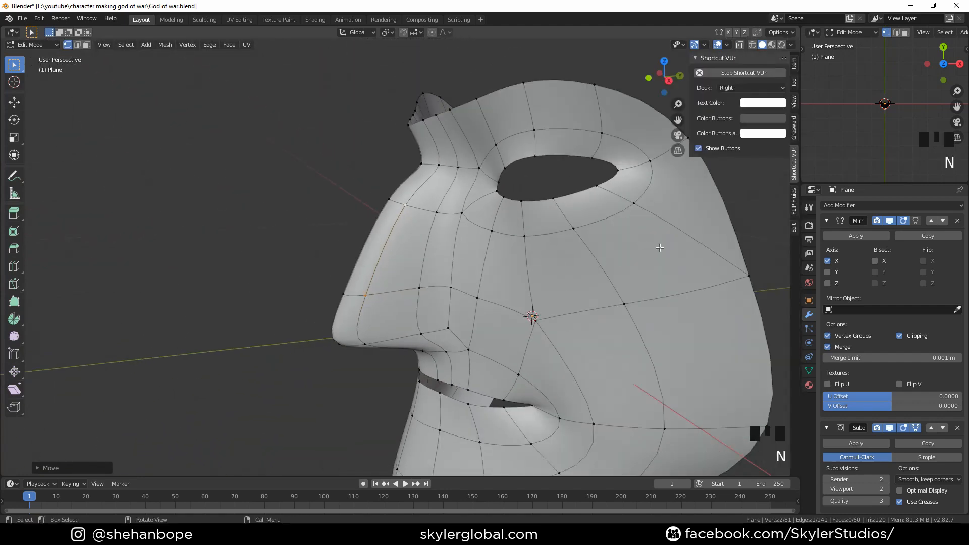
pyautogui.click(795, 65)
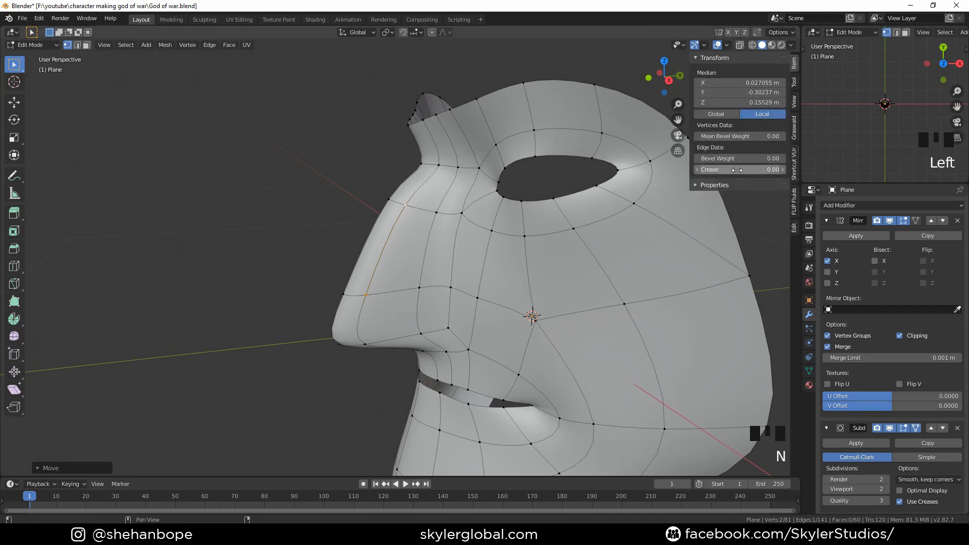
pyautogui.moveTo(735, 171); pyautogui.dragTo(770, 169)
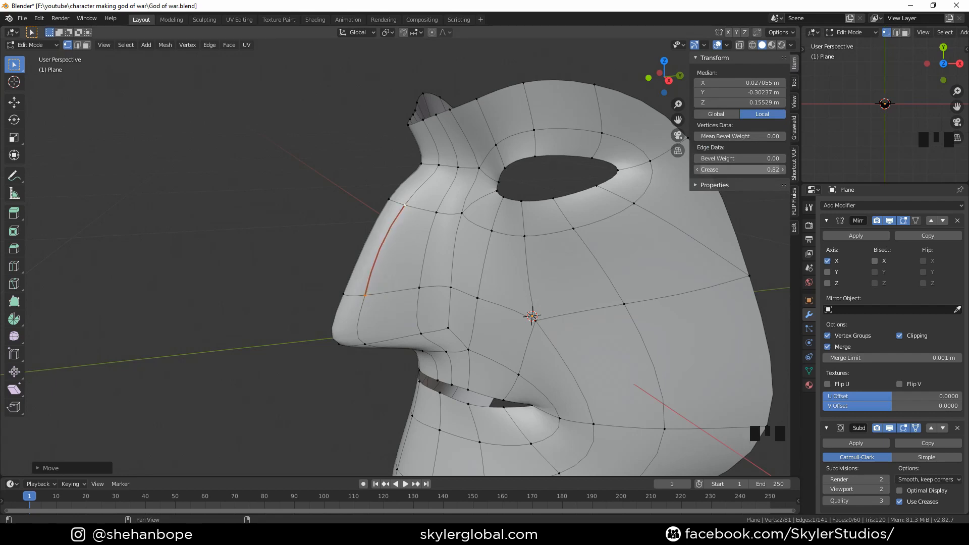
# Select the edge at the top of the nose bridge and set its crease to about 0.34
pyautogui.moveTo(354, 244); pyautogui.dragTo(425, 253, button='middle')
pyautogui.moveTo(393, 361); pyautogui.dragTo(321, 295, button='middle')
pyautogui.keyDown('shift'); pyautogui.click(304, 295); pyautogui.keyUp('shift')
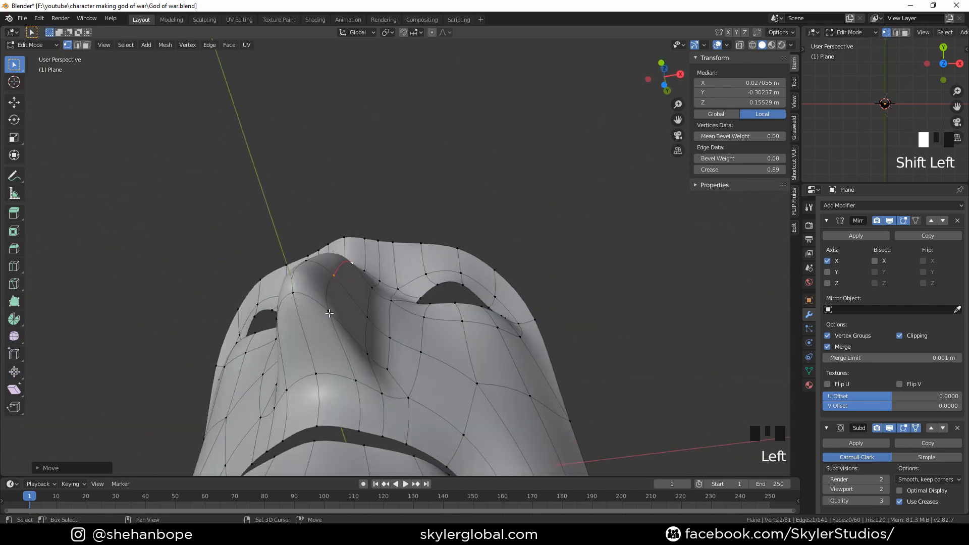
pyautogui.click(293, 293)
pyautogui.keyDown('shift'); pyautogui.click(328, 311); pyautogui.keyUp('shift')
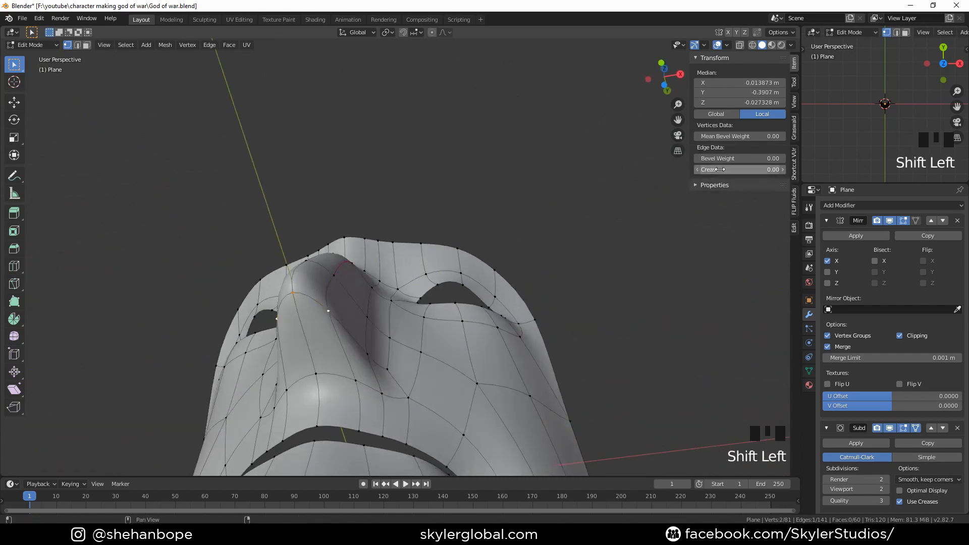
pyautogui.moveTo(739, 169); pyautogui.dragTo(760, 170)
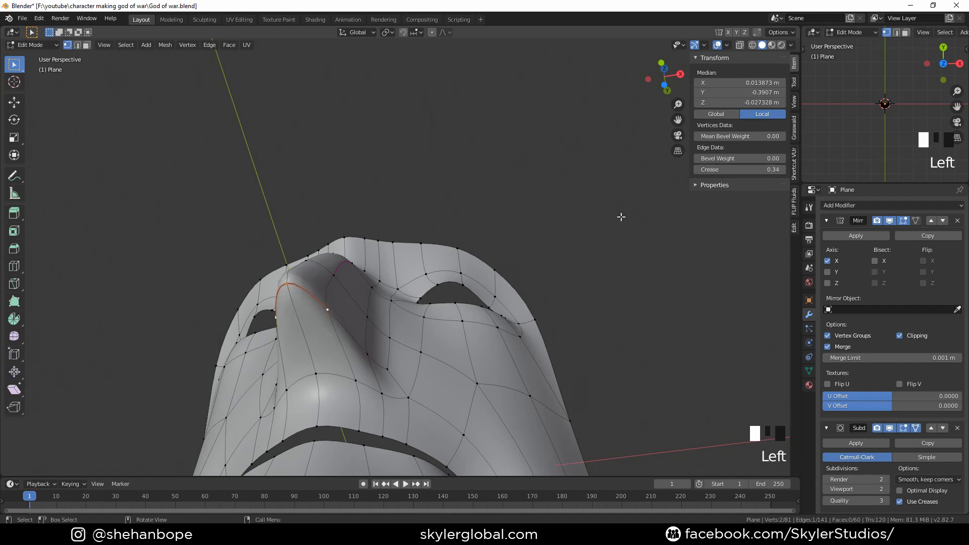
# Select the nose-tip vertex and, in side view, move it to match the reference nose profile
pyautogui.keyDown('shift'); pyautogui.moveTo(441, 237); pyautogui.dragTo(383, 309, button='middle'); pyautogui.keyUp('shift')
pyautogui.click(347, 370)
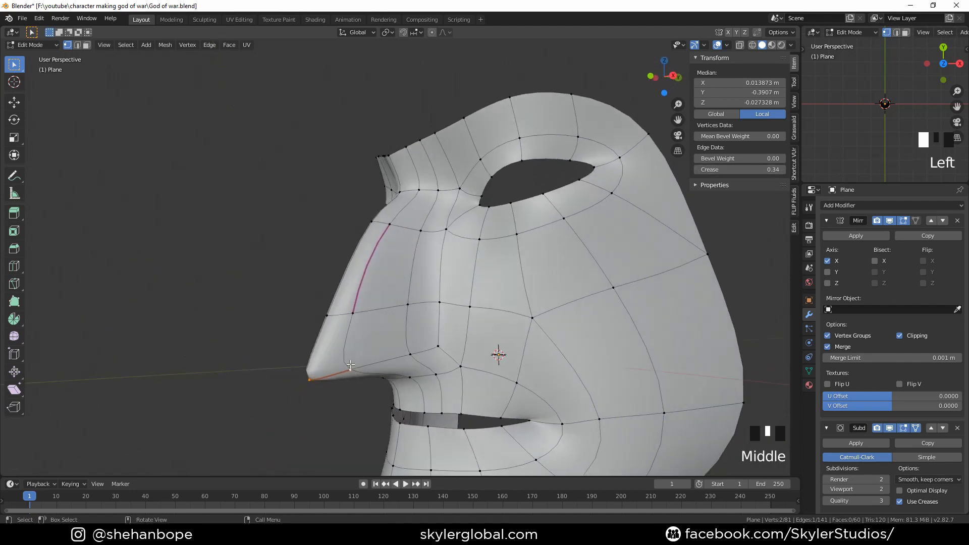
pyautogui.press('KP_3')
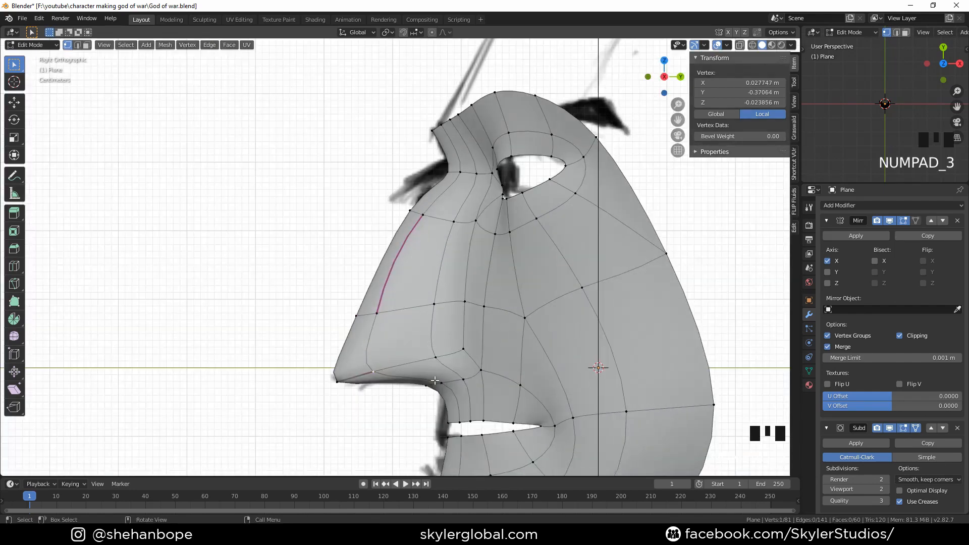
pyautogui.press('g')
pyautogui.click(341, 383)
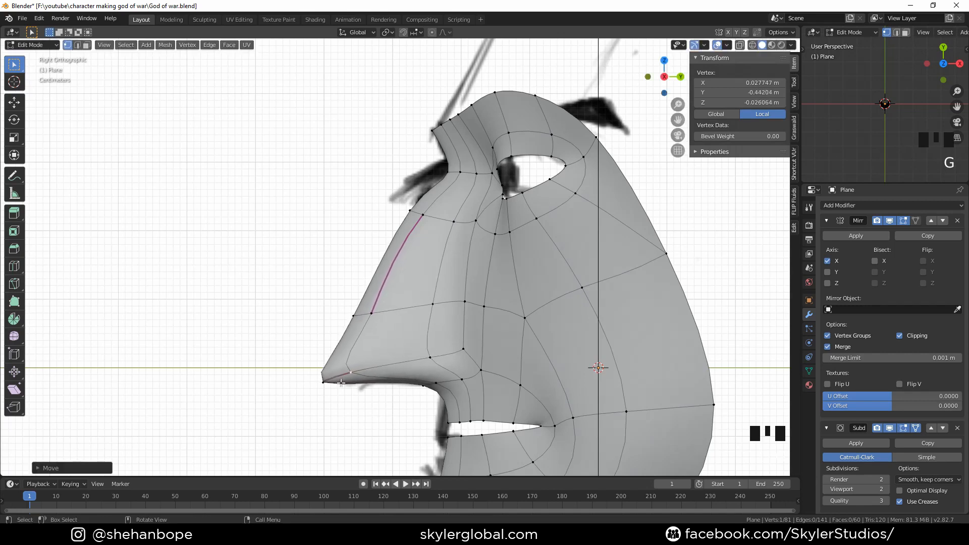
pyautogui.press('g')
pyautogui.click(355, 376)
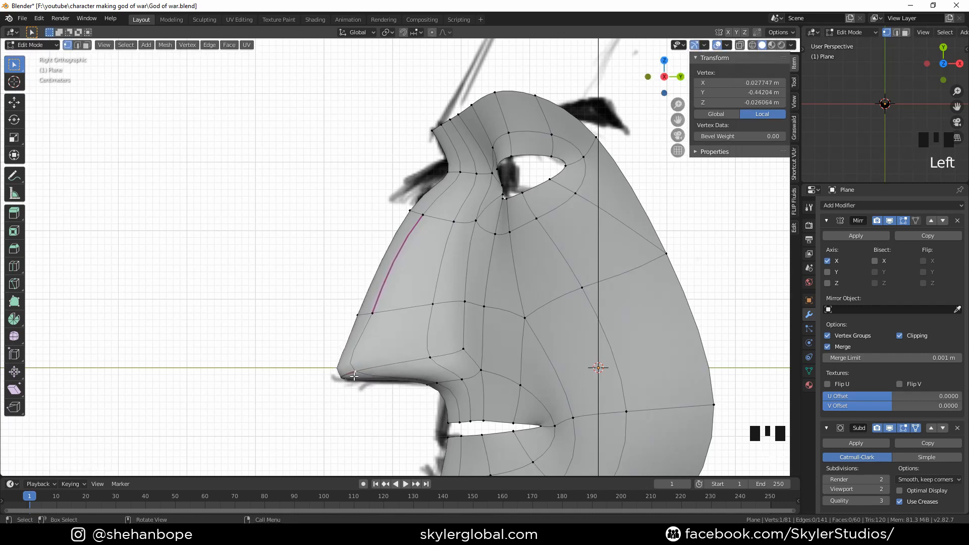
# Select the lower nose-bridge edge down to the tip and set its crease to 0.8
pyautogui.click(362, 372)
pyautogui.keyDown('shift'); pyautogui.click(372, 313); pyautogui.keyUp('shift')
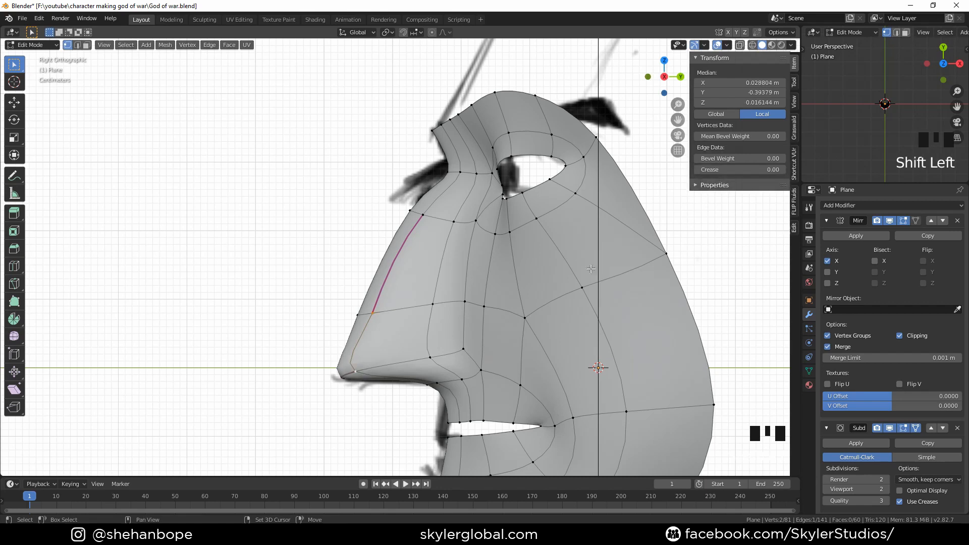
pyautogui.moveTo(744, 170)
pyautogui.mouseDown()
pyautogui.moveTo(780, 170)
pyautogui.moveTo(747, 170)
pyautogui.mouseUp()
pyautogui.click(747, 170)
pyautogui.write('0.')
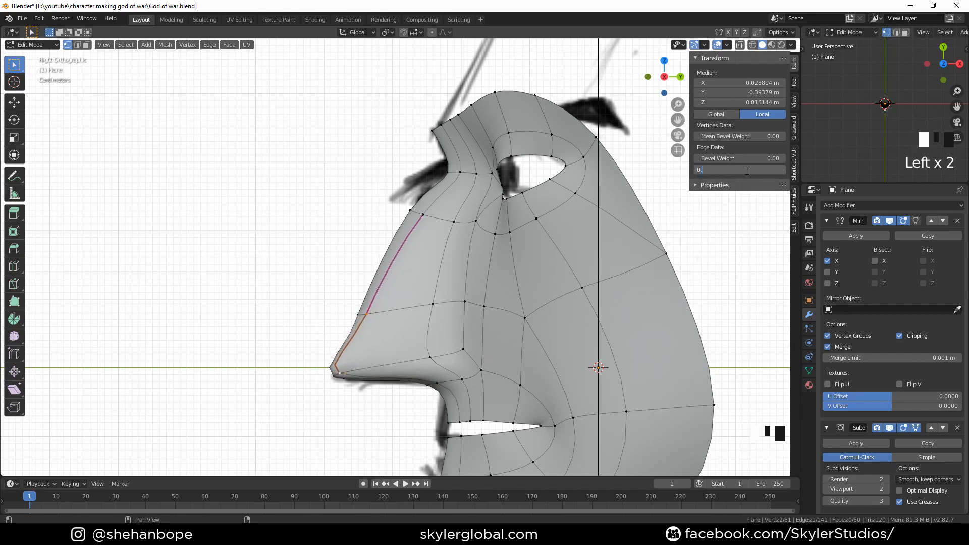
pyautogui.write('8')
pyautogui.press('Return')
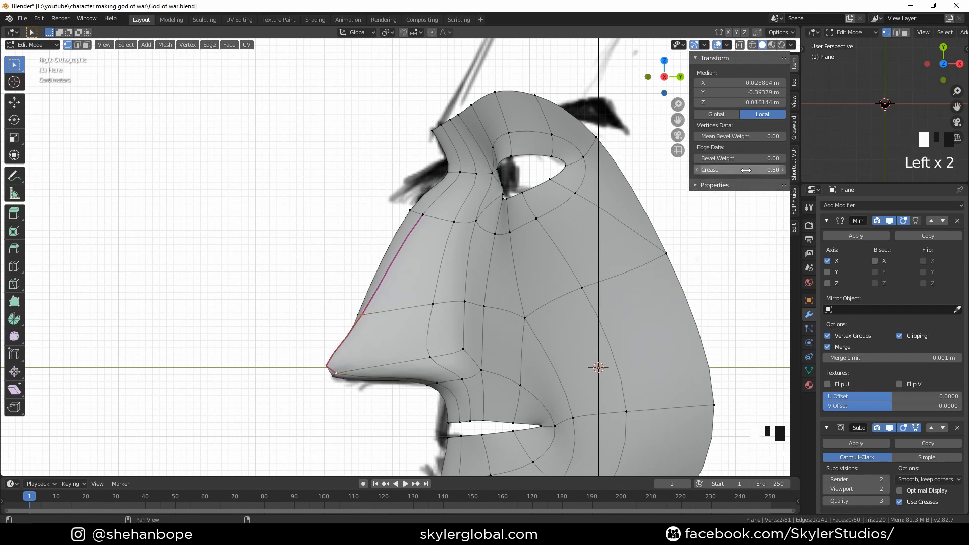
# Select the nose-bridge side edges and set their mean crease to 1.00
pyautogui.click(424, 213)
pyautogui.keyDown('shift'); pyautogui.click(341, 376); pyautogui.keyUp('shift')
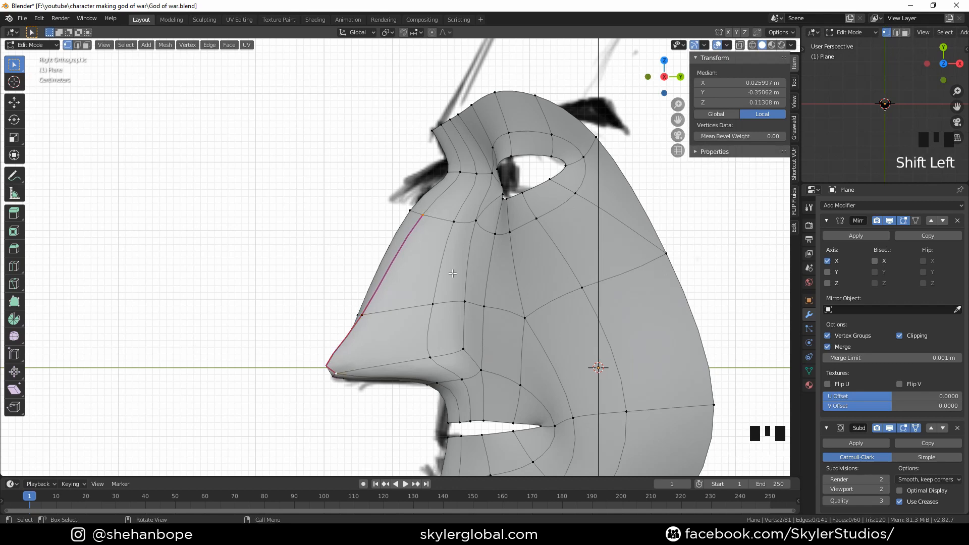
pyautogui.keyDown('shift'); pyautogui.click(364, 320); pyautogui.keyUp('shift')
pyautogui.moveTo(740, 169); pyautogui.dragTo(773, 170)
# In side view, move the nose-tip vertices one by one to follow the reference profile
pyautogui.moveTo(530, 328); pyautogui.dragTo(480, 288, button='middle')
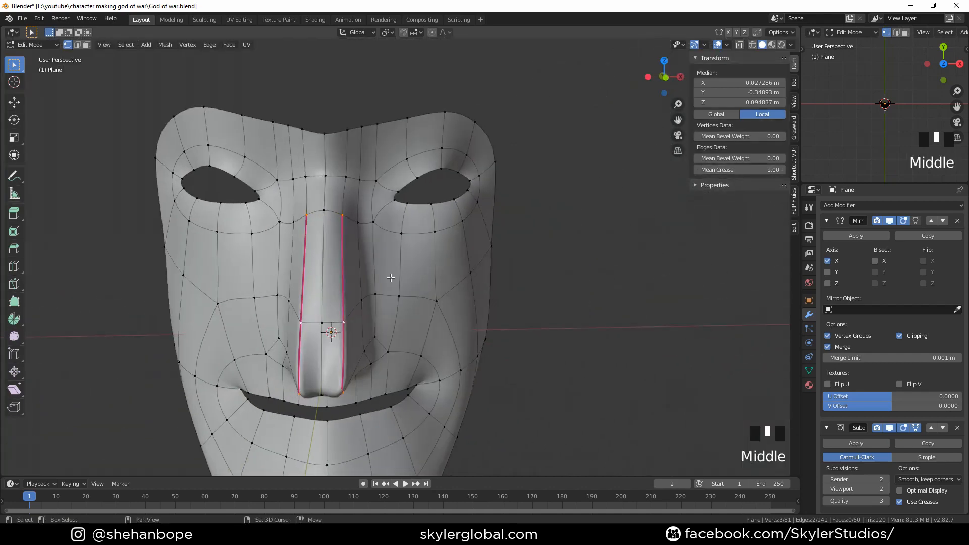
pyautogui.moveTo(419, 299)
pyautogui.keyDown('shift'); pyautogui.mouseDown(button='middle')
pyautogui.moveTo(542, 217)
pyautogui.moveTo(426, 322)
pyautogui.moveTo(423, 294)
pyautogui.mouseUp(button='middle'); pyautogui.keyUp('shift')
pyautogui.press('KP_3')
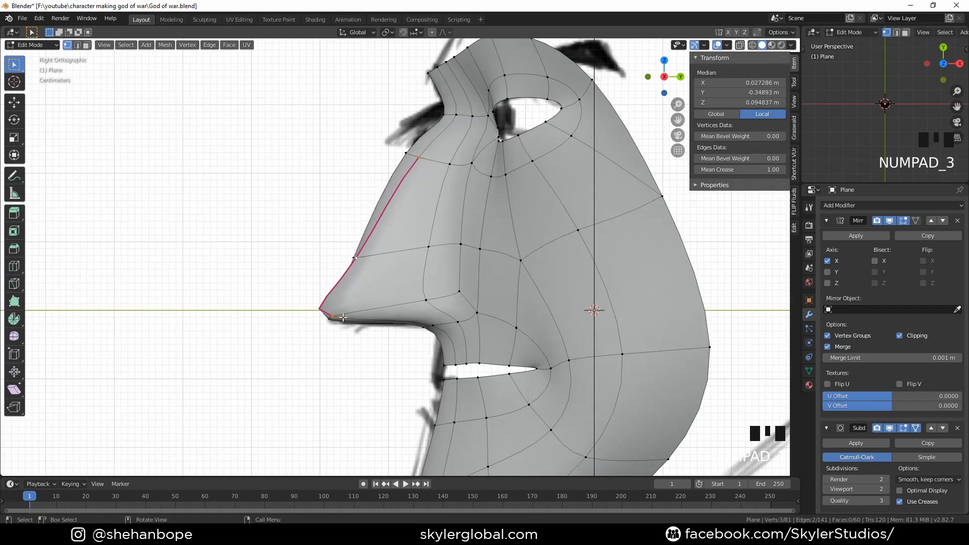
pyautogui.click(343, 317)
pyautogui.moveTo(343, 317); pyautogui.dragTo(453, 332, button='middle')
pyautogui.press('KP_3')
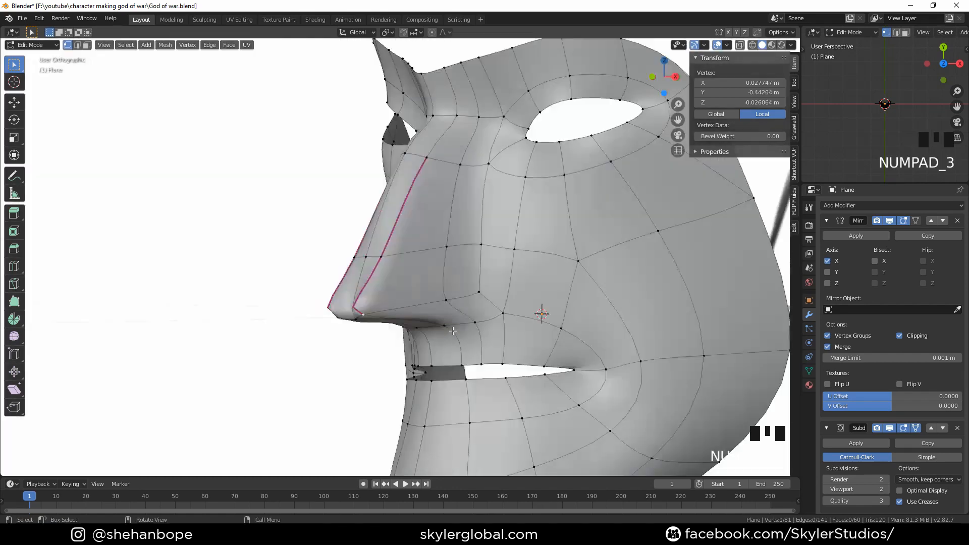
pyautogui.press('g')
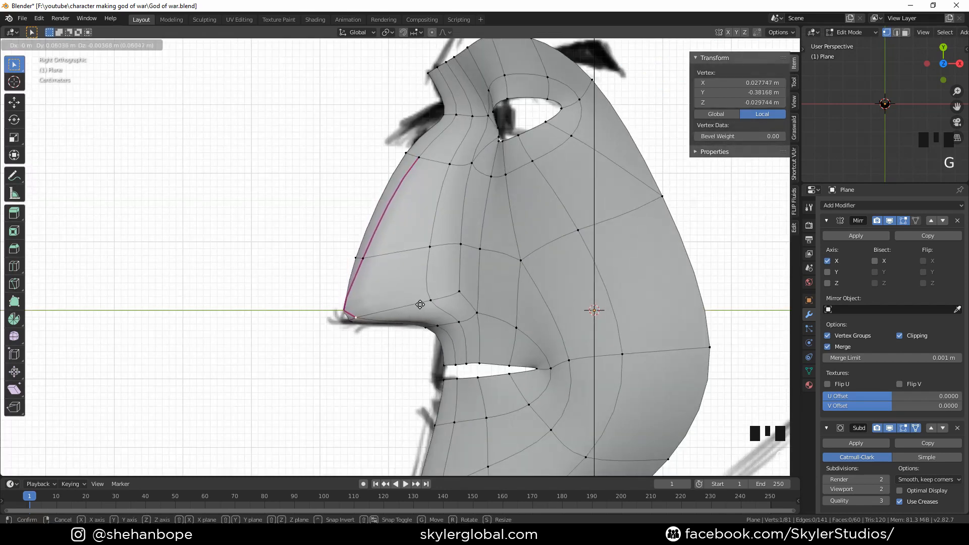
pyautogui.click(362, 322)
pyautogui.click(341, 319)
pyautogui.press('g')
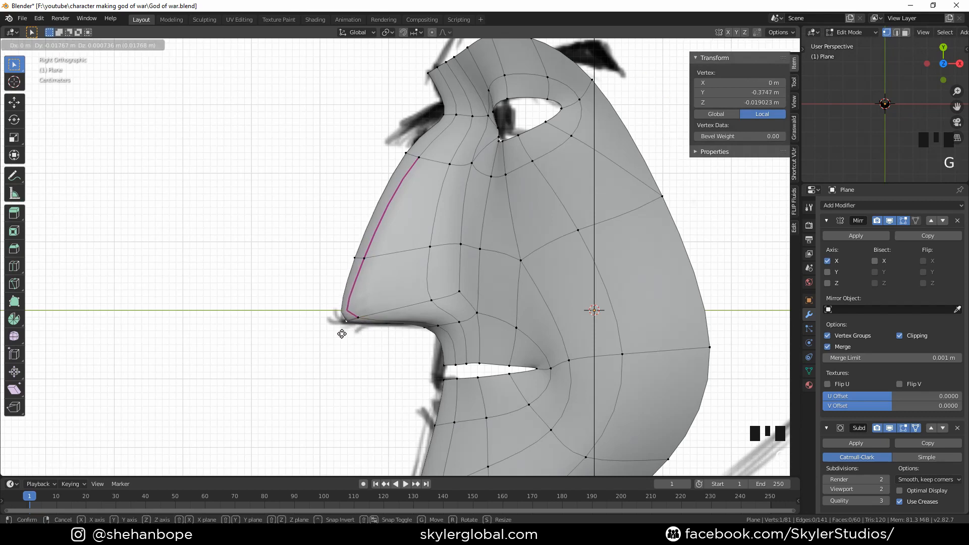
pyautogui.click(334, 333)
# Select the vertices at the nose wings and, in front view, move them outward to widen the nostrils
pyautogui.keyDown('shift'); pyautogui.moveTo(333, 333); pyautogui.dragTo(459, 262, button='middle'); pyautogui.keyUp('shift')
pyautogui.scroll(-2, 478, 299)
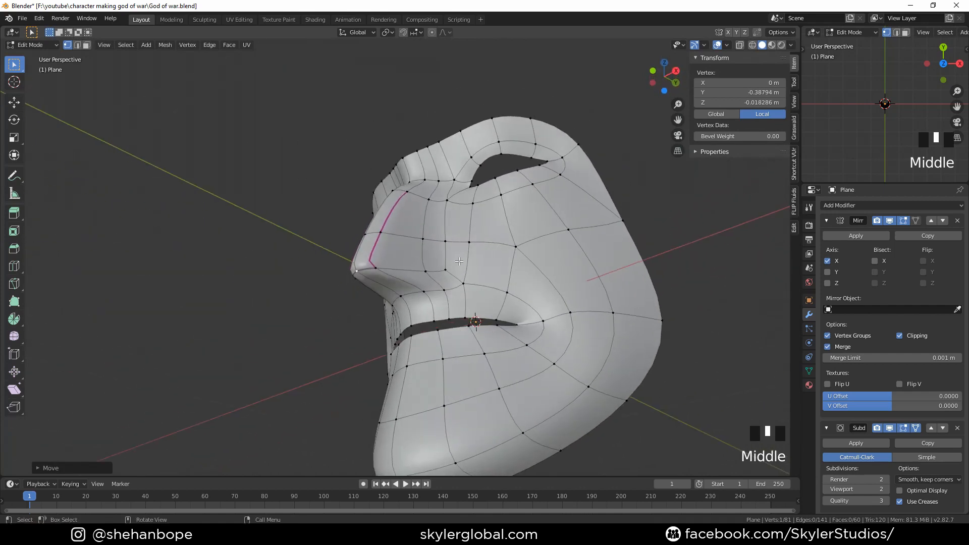
pyautogui.click(439, 273)
pyautogui.keyDown('shift'); pyautogui.click(446, 272); pyautogui.keyUp('shift')
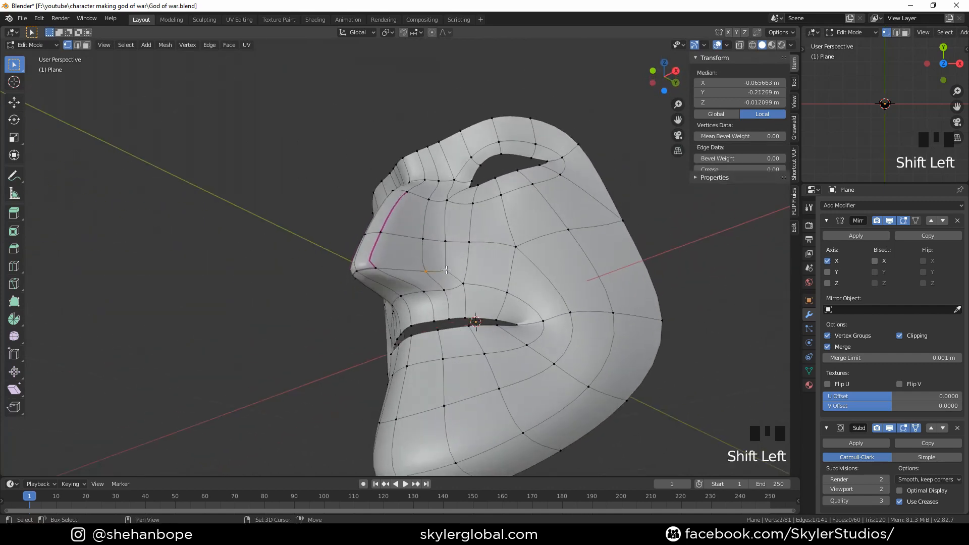
pyautogui.moveTo(446, 272); pyautogui.dragTo(464, 295, button='middle')
pyautogui.press('KP_1')
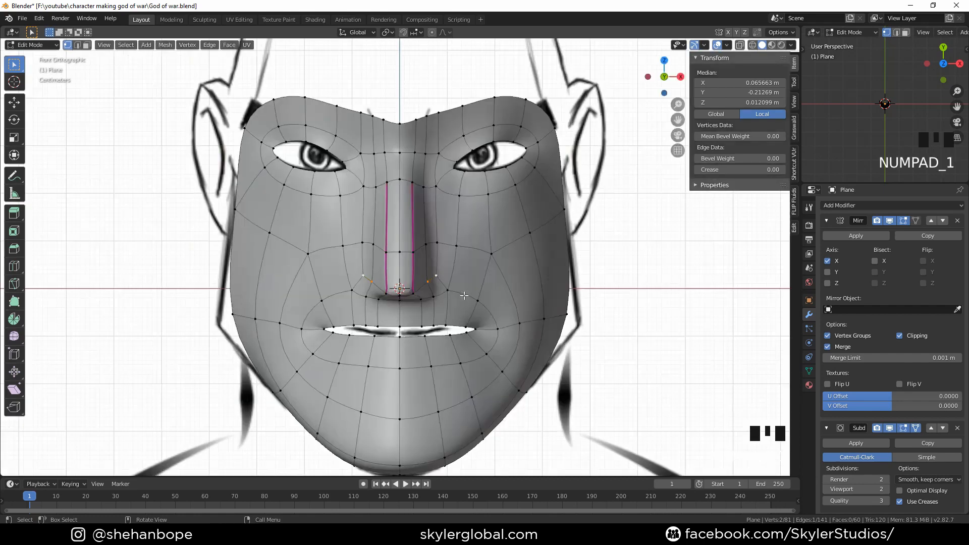
pyautogui.press('g')
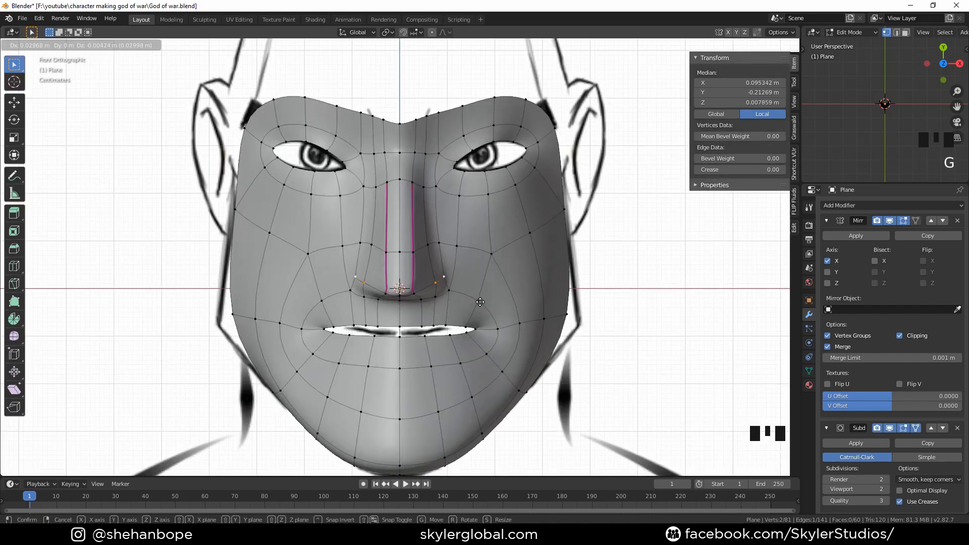
pyautogui.click(481, 302)
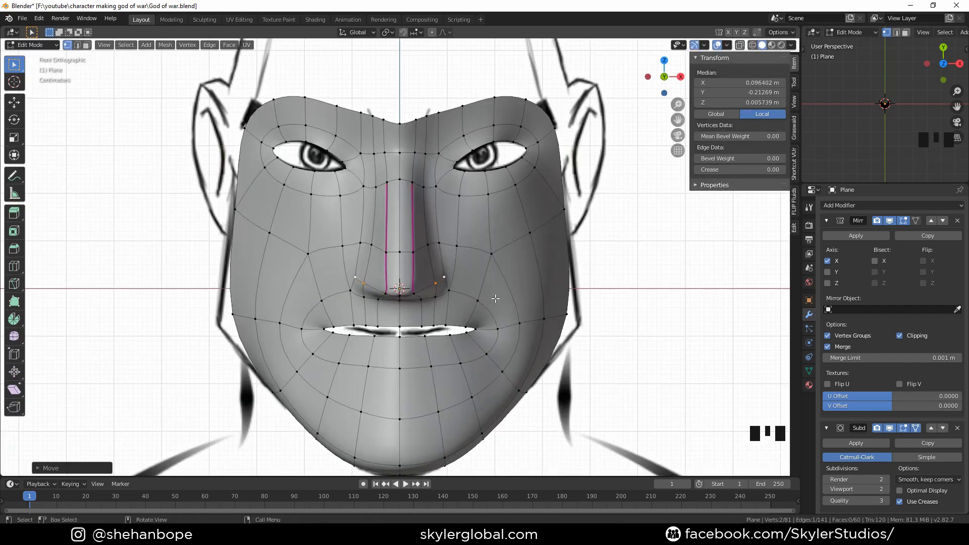
# Insert a new edge loop running around the nose wings and the mouth
pyautogui.hotkey('ctrl', 'r')
pyautogui.click(485, 286)
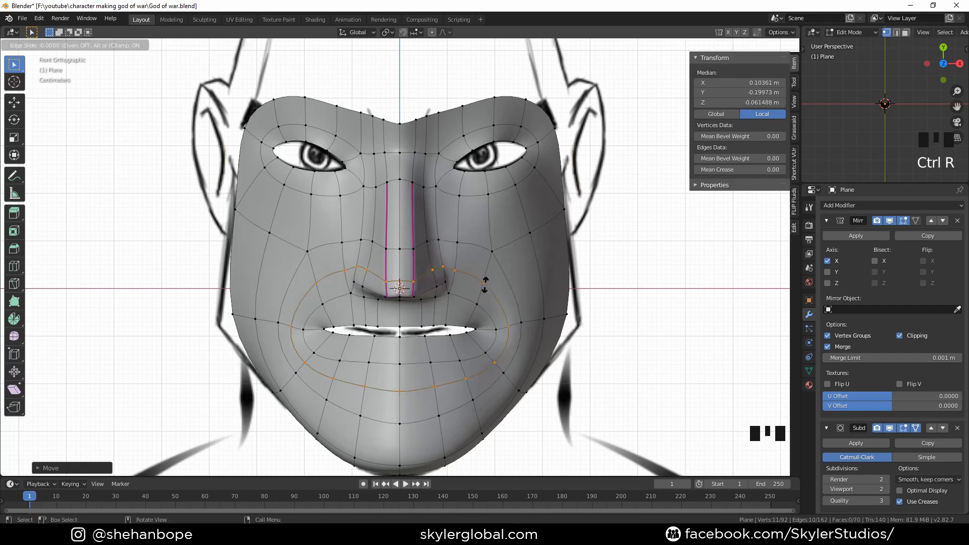
pyautogui.click(488, 288)
pyautogui.moveTo(526, 298); pyautogui.dragTo(479, 292, button='middle')
pyautogui.scroll(2, 327, 263)
# Select the new vertex beside the nose wing and, in side view, edge-slide it upward
pyautogui.click(295, 253)
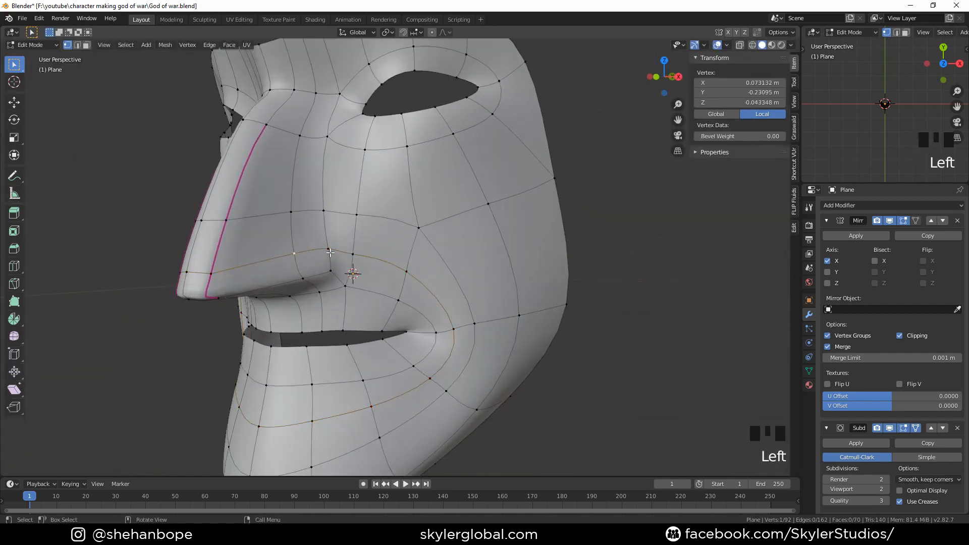
pyautogui.keyDown('shift'); pyautogui.click(327, 249); pyautogui.keyUp('shift')
pyautogui.press('KP_3')
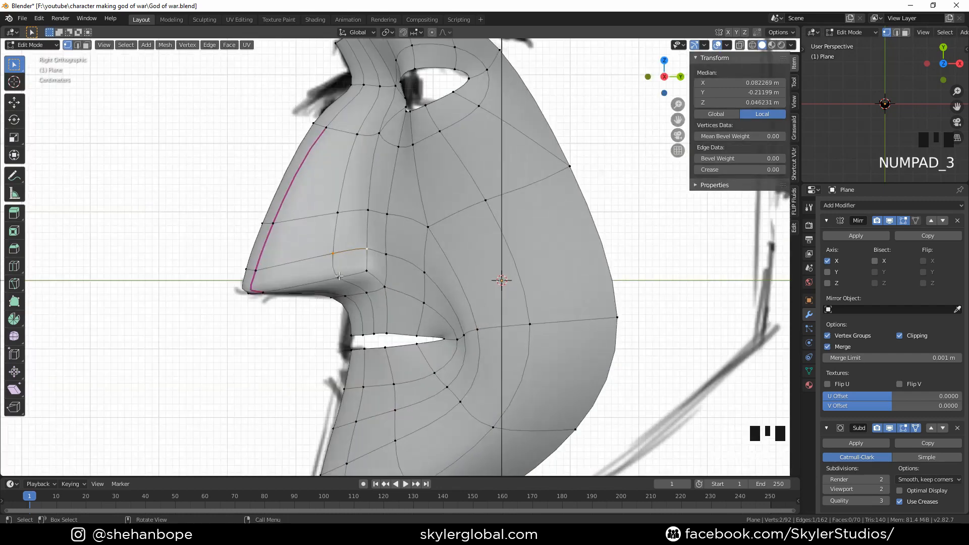
pyautogui.press('g')
pyautogui.press('g')
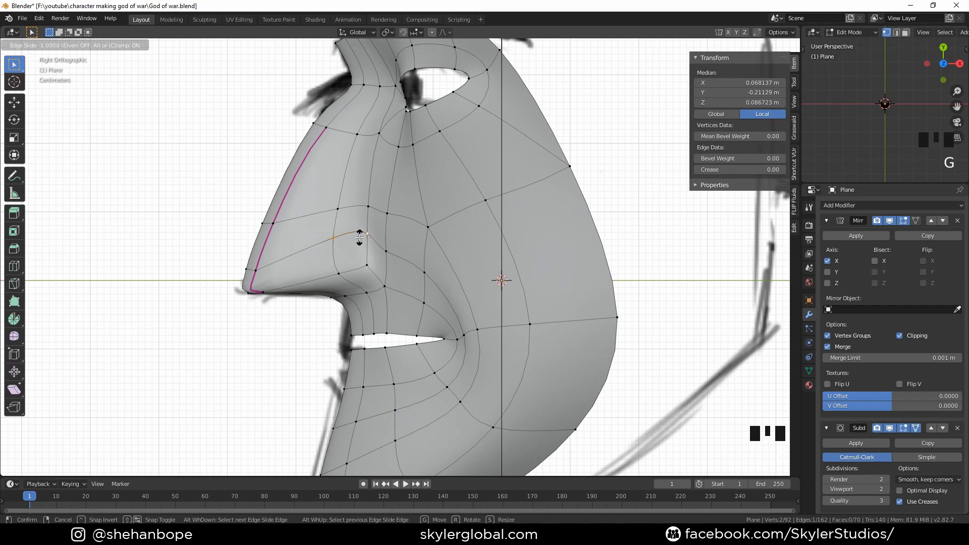
pyautogui.click(359, 237)
# Select a cheek vertex next to the nose bridge and edge-slide it slightly upward along its edge
pyautogui.moveTo(344, 278); pyautogui.dragTo(365, 261, button='middle')
pyautogui.click(289, 208)
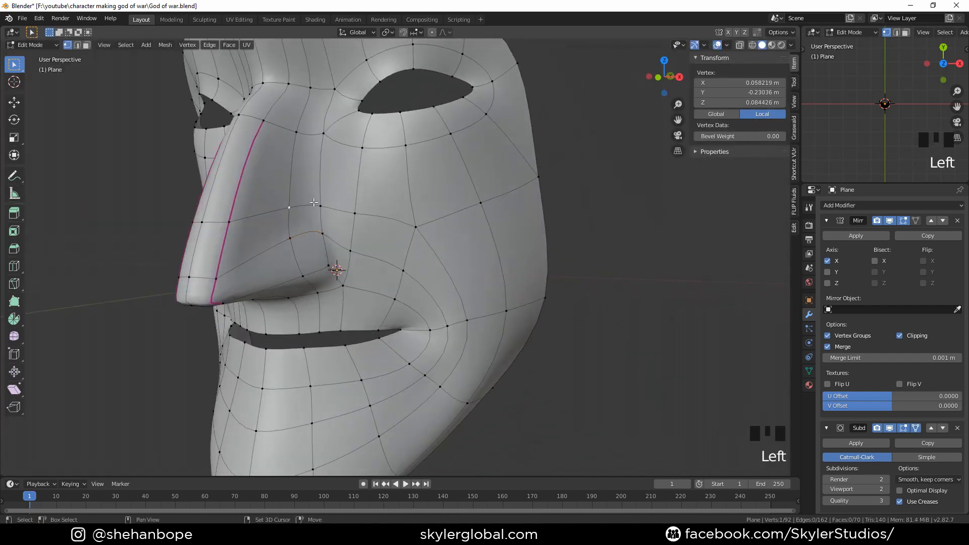
pyautogui.keyDown('shift'); pyautogui.click(322, 206); pyautogui.keyUp('shift')
pyautogui.press('g')
pyautogui.press('g')
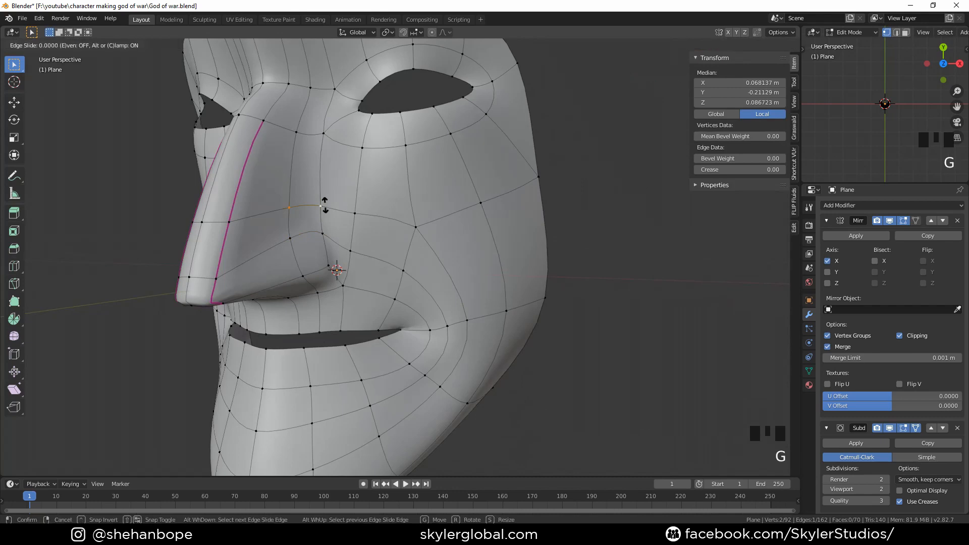
pyautogui.click(324, 224)
# In side view, select the vertices along the nasolabial fold and move them back along the Y axis
pyautogui.press('KP_3')
pyautogui.click(387, 252)
pyautogui.keyDown('shift'); pyautogui.click(425, 275); pyautogui.keyUp('shift')
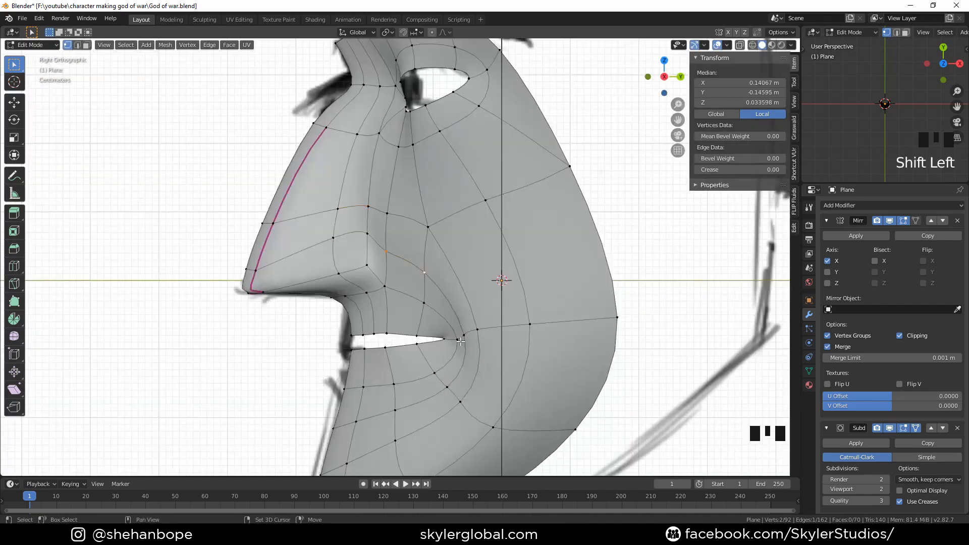
pyautogui.keyDown('shift'); pyautogui.click(459, 341); pyautogui.keyUp('shift')
pyautogui.click(460, 337)
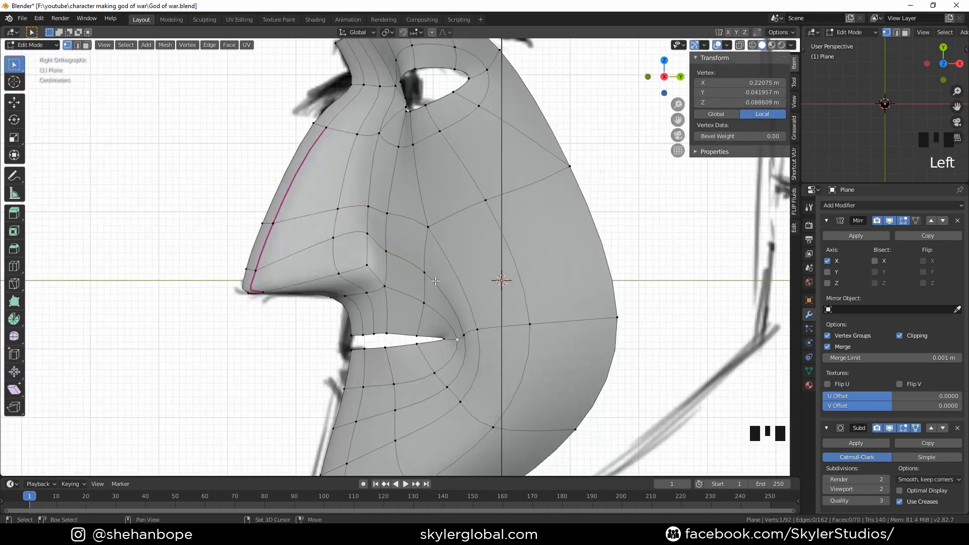
pyautogui.click(464, 334)
pyautogui.keyDown('shift'); pyautogui.click(423, 270); pyautogui.keyUp('shift')
pyautogui.keyDown('shift'); pyautogui.click(397, 255); pyautogui.keyUp('shift')
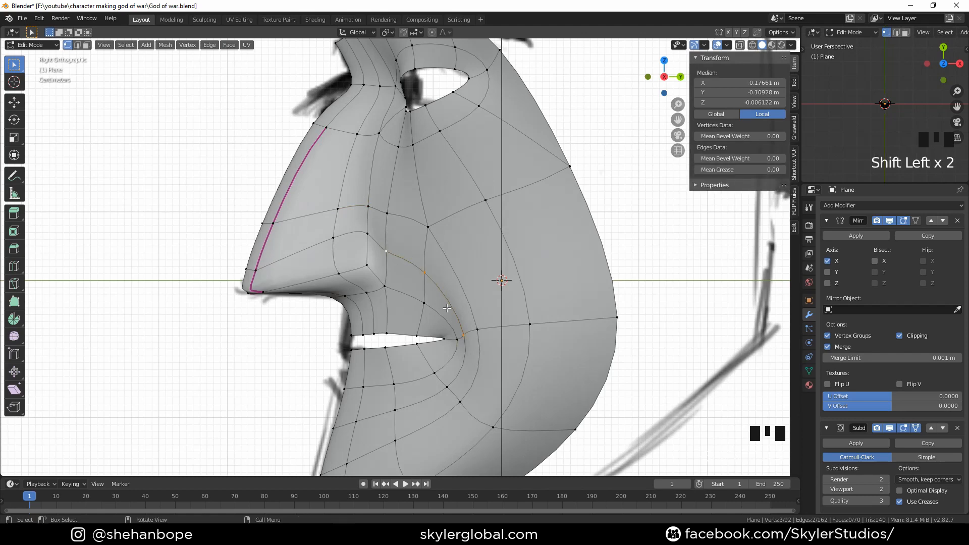
pyautogui.press('g')
pyautogui.press('y')
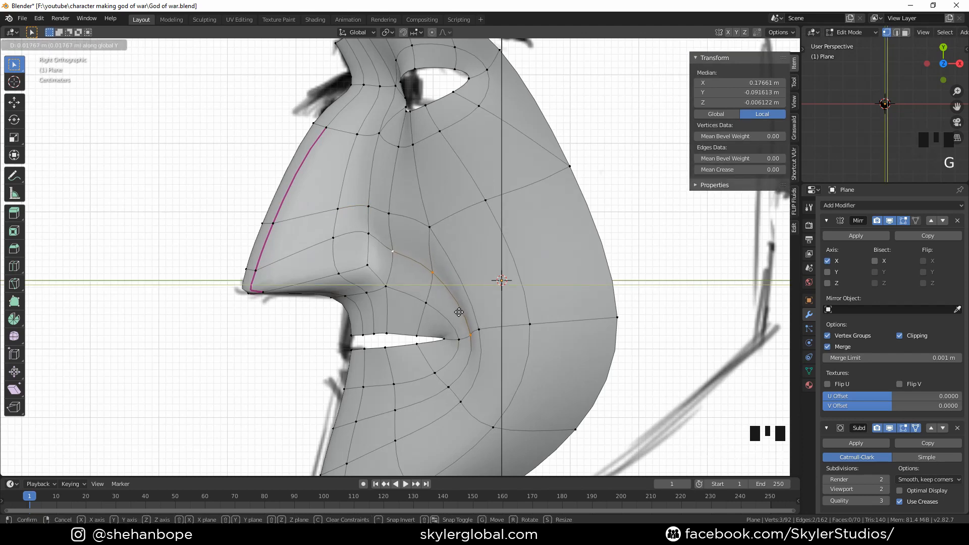
pyautogui.click(460, 313)
# Move individual cheek vertices near the nasolabial fold to smooth the side profile
pyautogui.keyDown('shift'); pyautogui.click(436, 233); pyautogui.keyUp('shift')
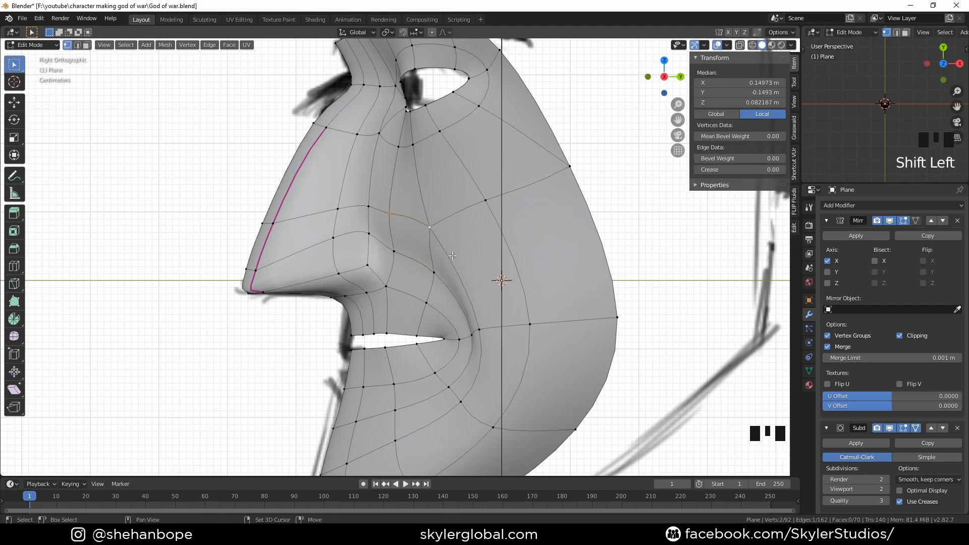
pyautogui.press('g')
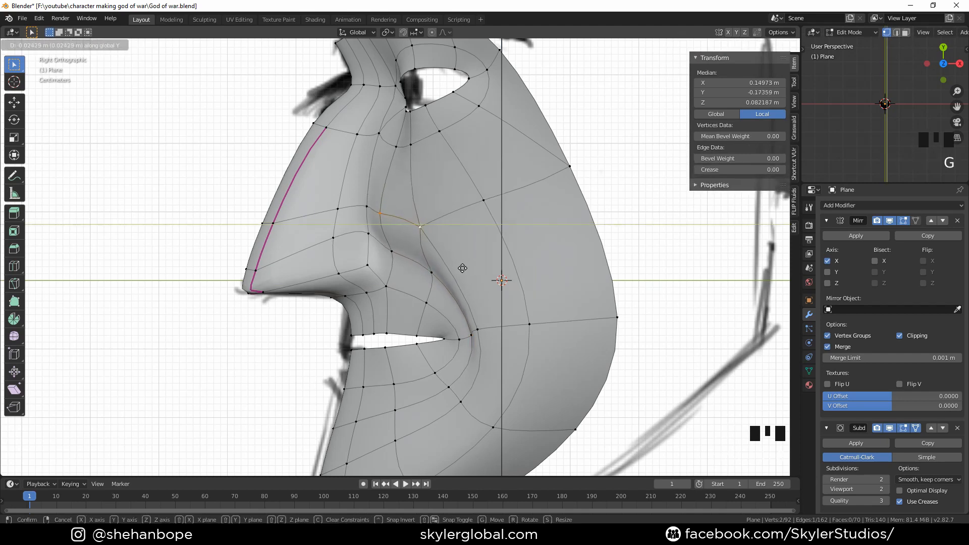
pyautogui.click(462, 268)
pyautogui.click(440, 264)
pyautogui.press('g')
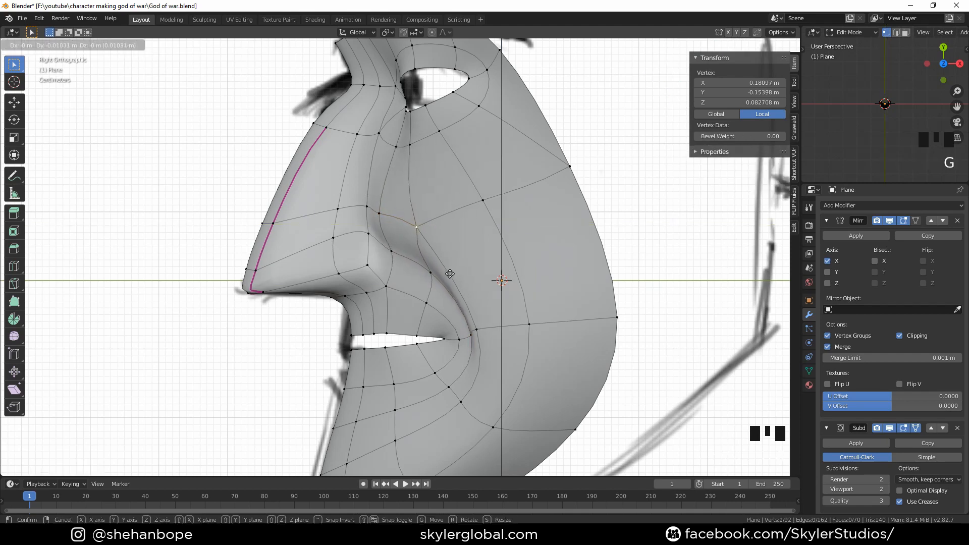
pyautogui.click(469, 342)
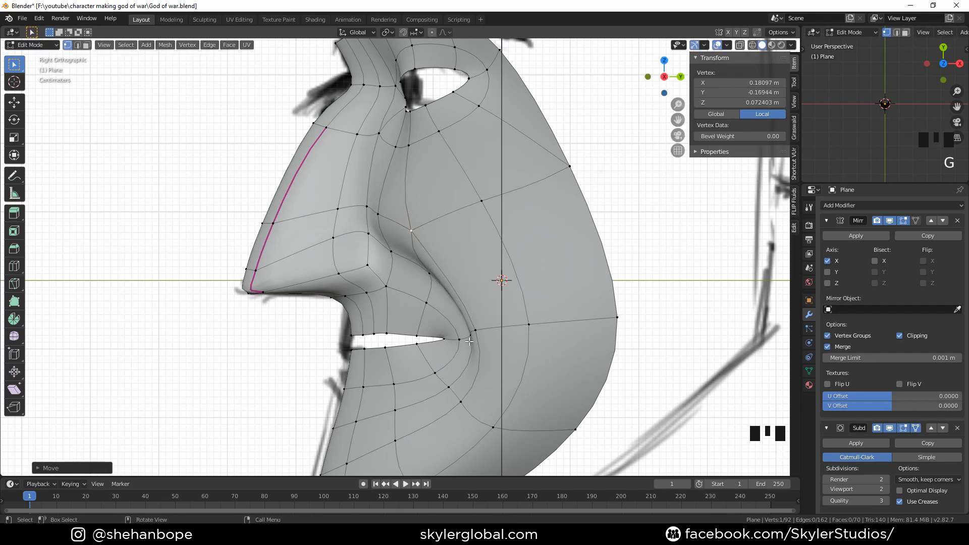
# In front view, reposition the cheek vertices beside the nose wing
pyautogui.press('KP_1')
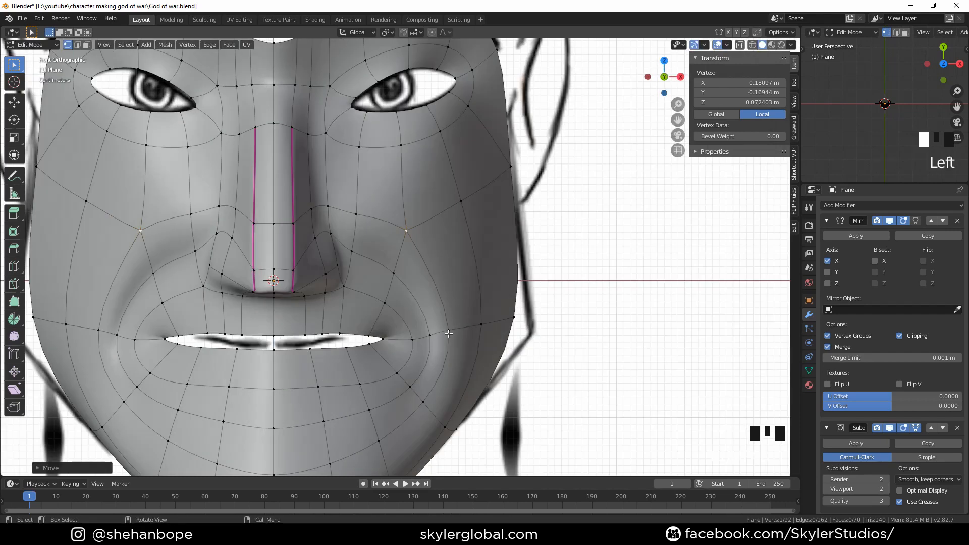
pyautogui.press('g')
pyautogui.click(417, 277)
pyautogui.press('g')
pyautogui.click(406, 255)
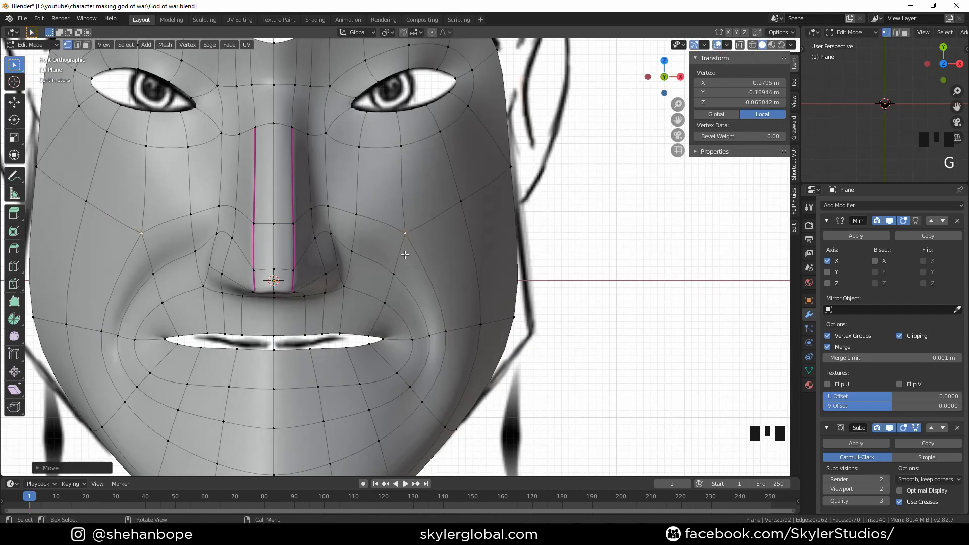
# In side view, move the cheek vertices at the nose wing crease to follow the reference profile
pyautogui.press('KP_3')
pyautogui.press('g')
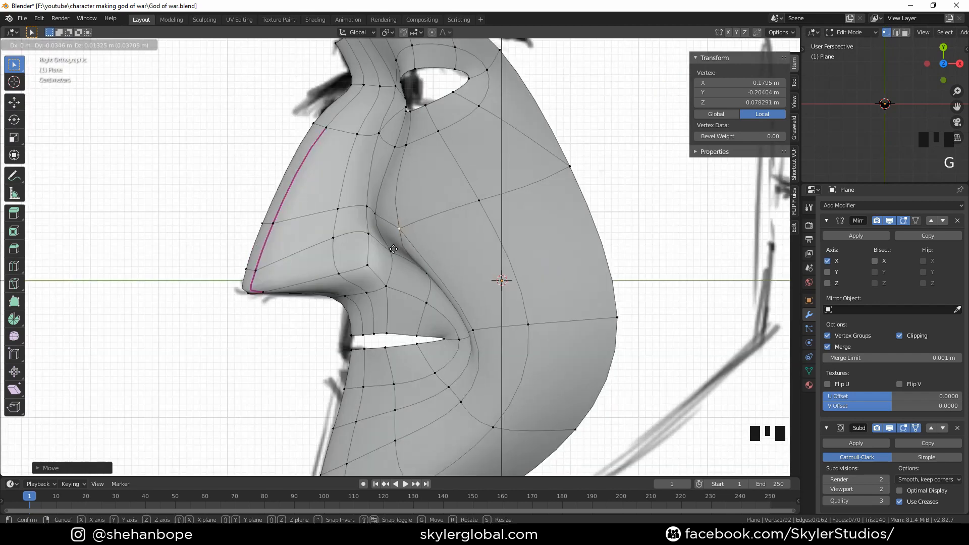
pyautogui.click(391, 246)
pyautogui.press('g')
pyautogui.click(373, 218)
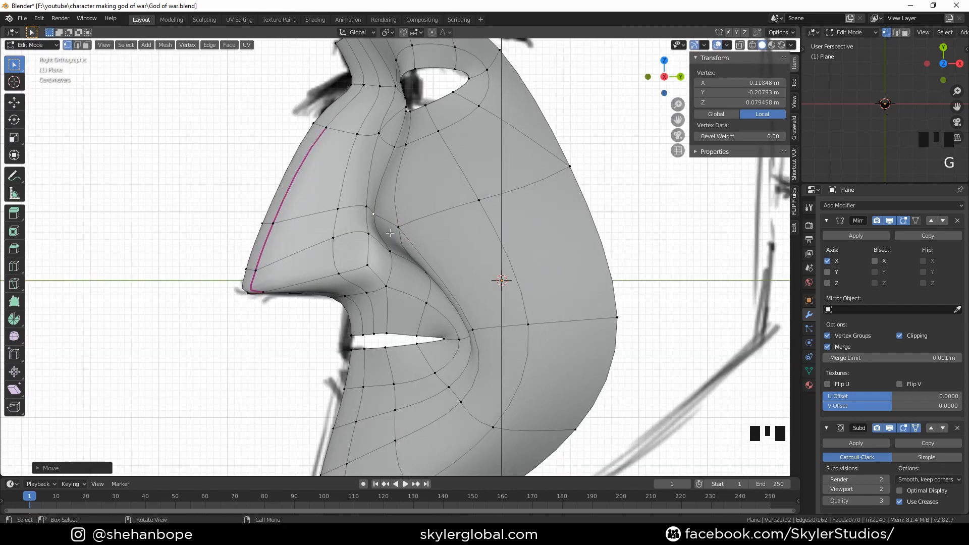
pyautogui.scroll(-1, 435, 242)
pyautogui.scroll(-1, 435, 242)
pyautogui.keyDown('shift'); pyautogui.moveTo(435, 241); pyautogui.dragTo(404, 259, button='middle'); pyautogui.keyUp('shift')
pyautogui.press('g')
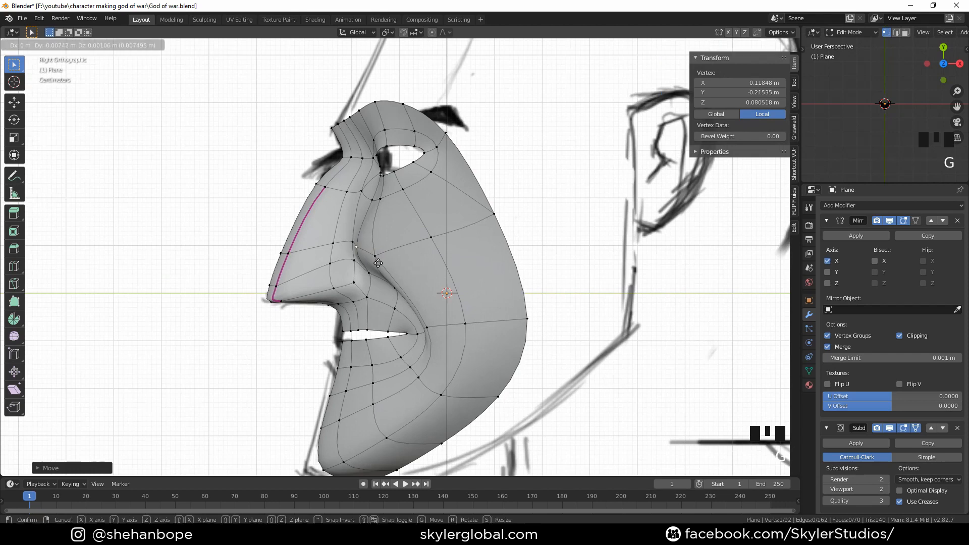
pyautogui.click(381, 262)
pyautogui.press('g')
pyautogui.click(393, 249)
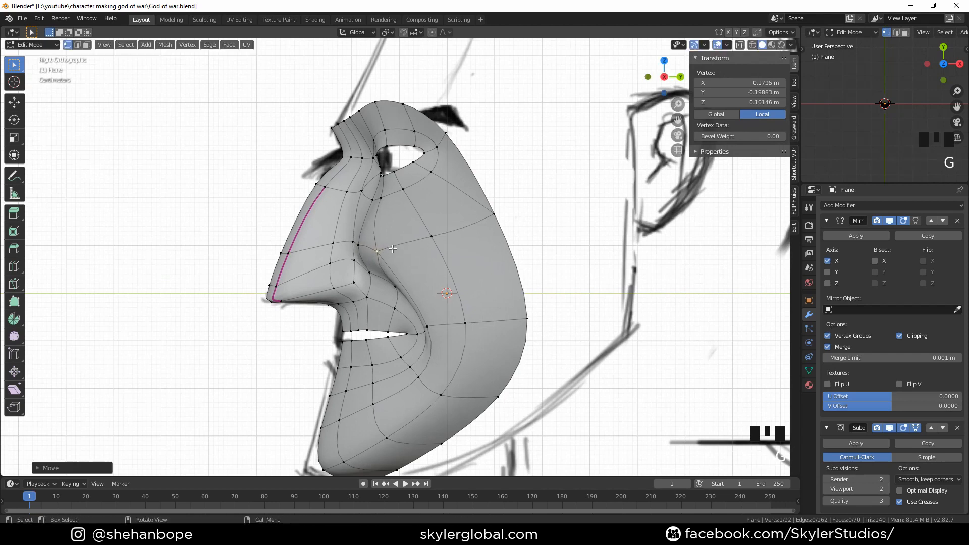
# In front view, move the cheek vertex outward and up toward the cheekbone
pyautogui.press('KP_1')
pyautogui.press('g')
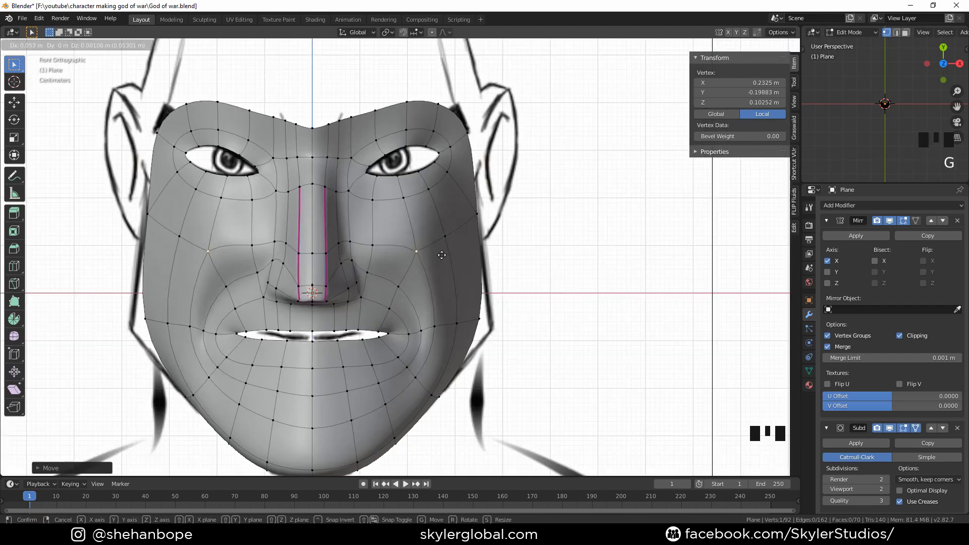
pyautogui.click(436, 254)
pyautogui.press('g')
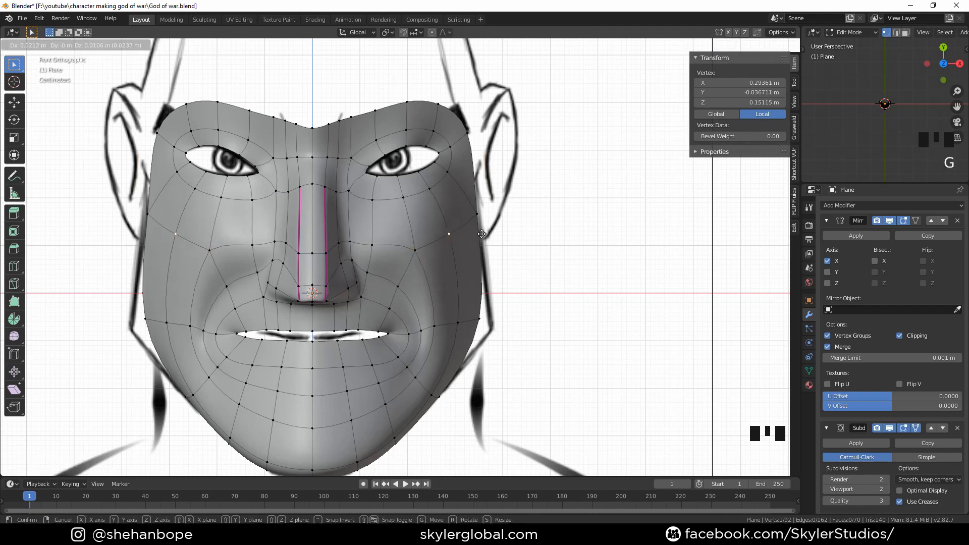
pyautogui.click(485, 231)
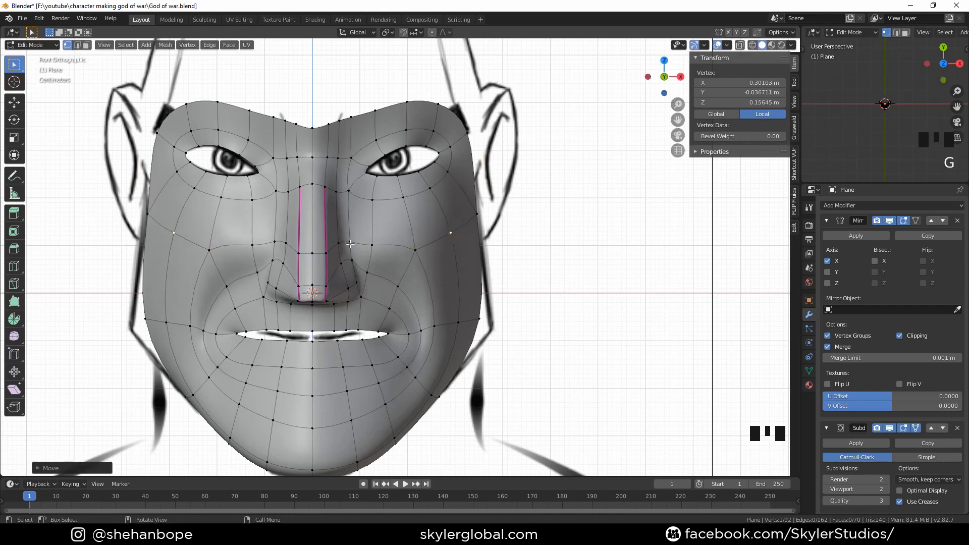
# Move the vertex at the side of the face near the jaw outward to match the reference outline
pyautogui.press('g')
pyautogui.rightClick(150, 330)
pyautogui.press('g')
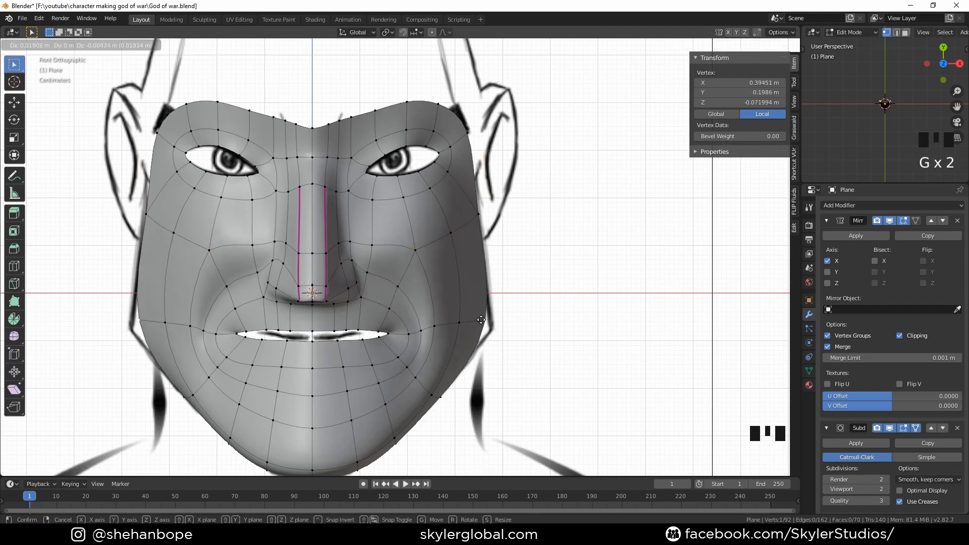
pyautogui.click(480, 319)
# Toggle out of and back into Edit Mode to review the smoothed face from the front
pyautogui.keyDown('shift'); pyautogui.moveTo(411, 250); pyautogui.dragTo(378, 250, button='middle'); pyautogui.keyUp('shift')
pyautogui.press('Tab')
pyautogui.scroll(-2, 416, 277)
pyautogui.scroll(2, 377, 271)
pyautogui.press('Tab')
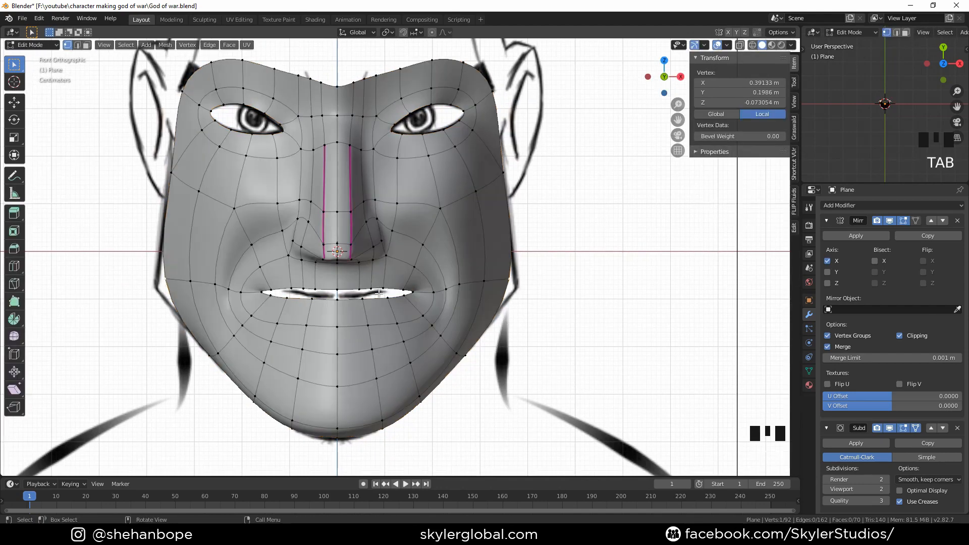
pyautogui.scroll(2, 359, 319)
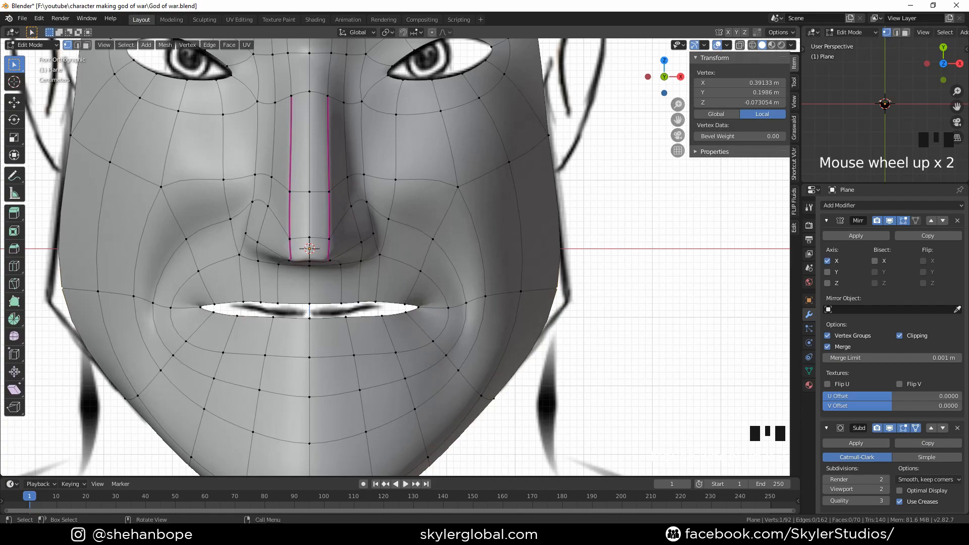